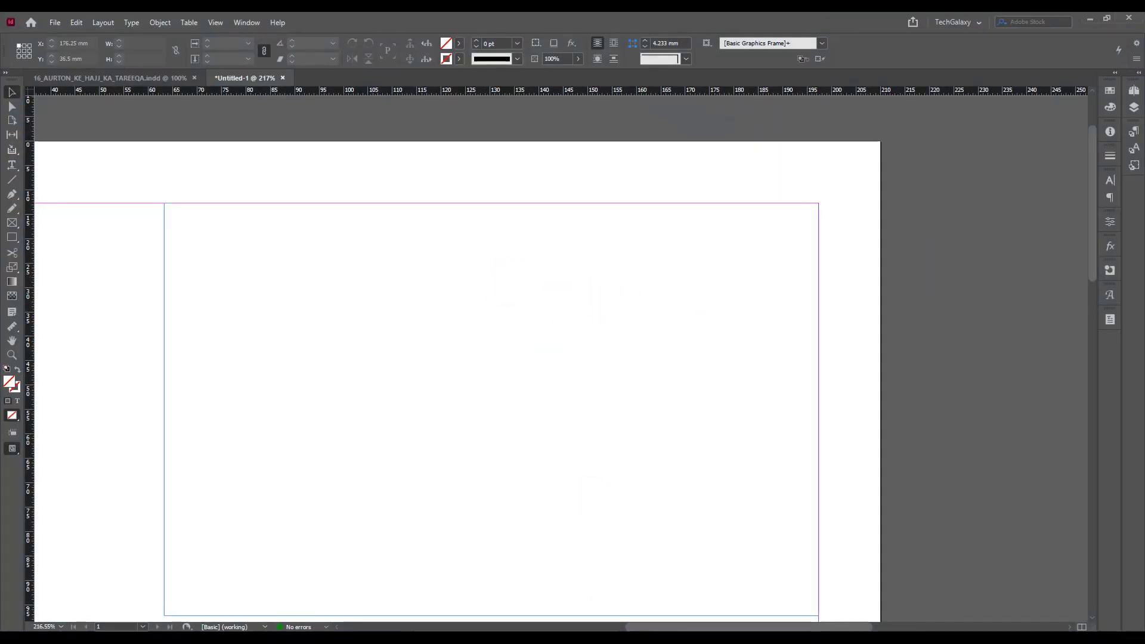
Switch the keyboard language to Urdu (Pakistan) and place the text cursor inside the page's empty text frame
click(1067, 639)
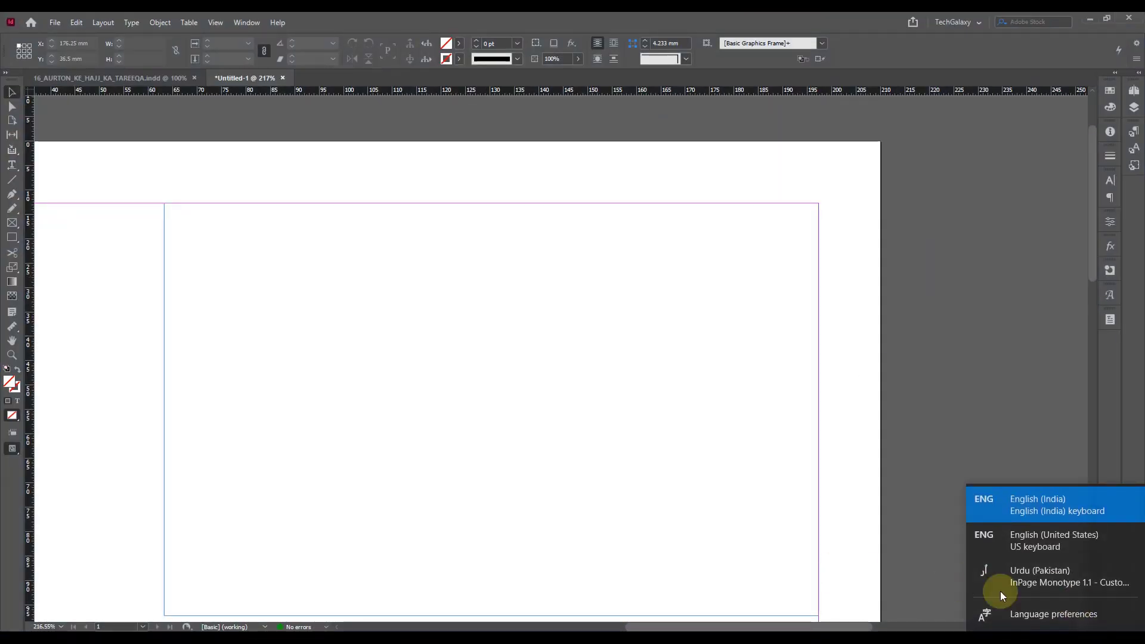
click(1029, 582)
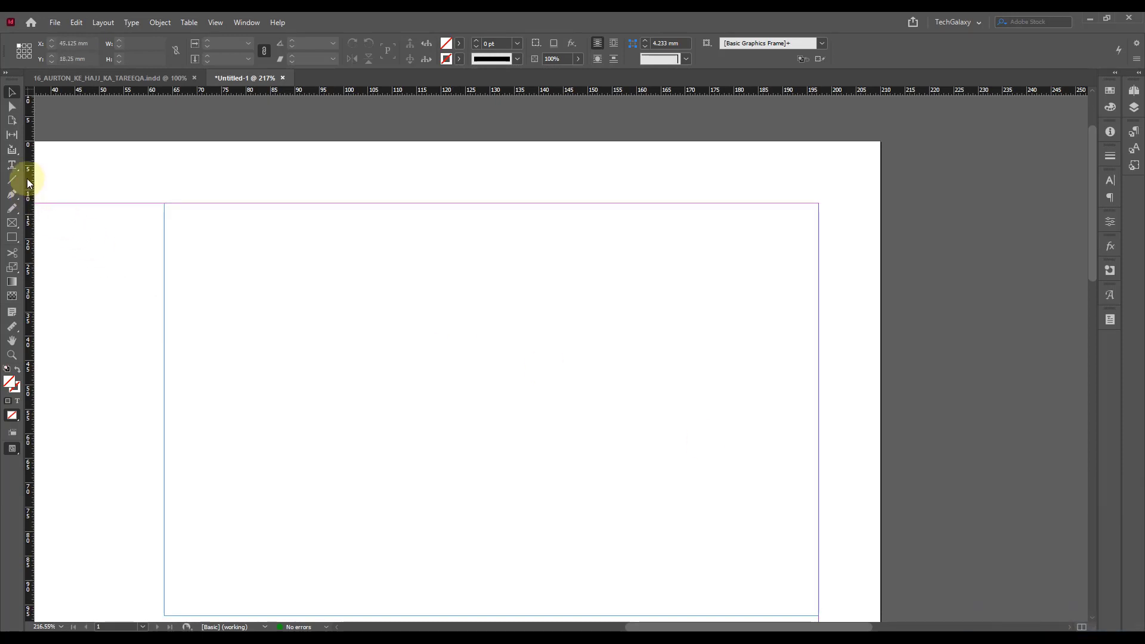
click(12, 165)
click(636, 317)
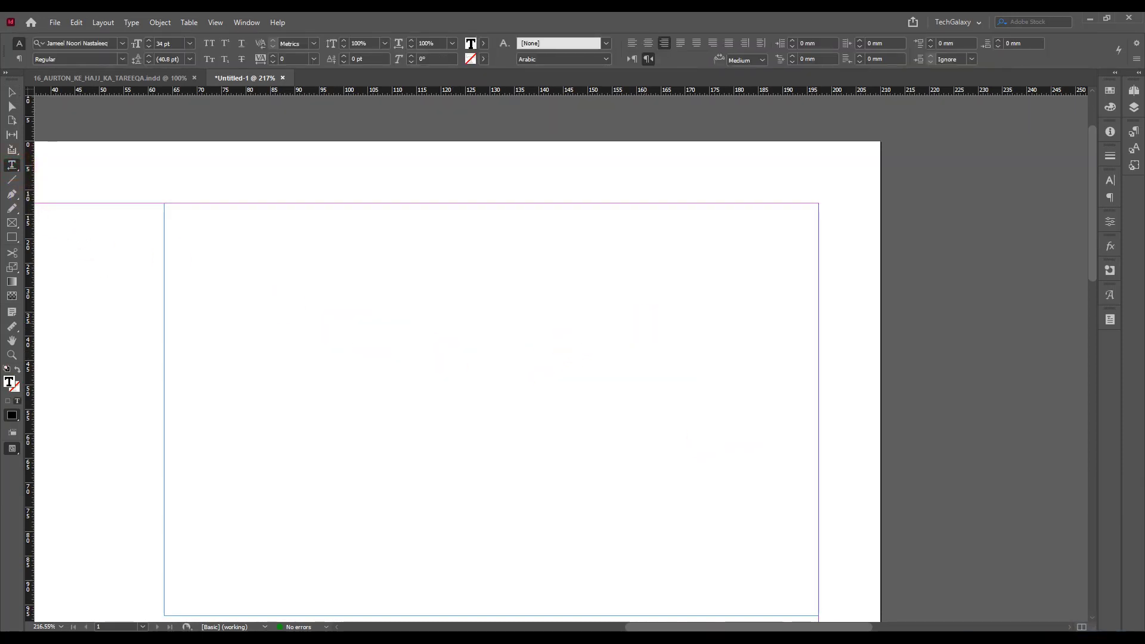
Enter the text "بسم الله الرحمن الرحیم" on the first line of the frame, correcting mistyped letters
text(بشم)
key(BackSpace)
key(BackSpace)
key(BackSpace)
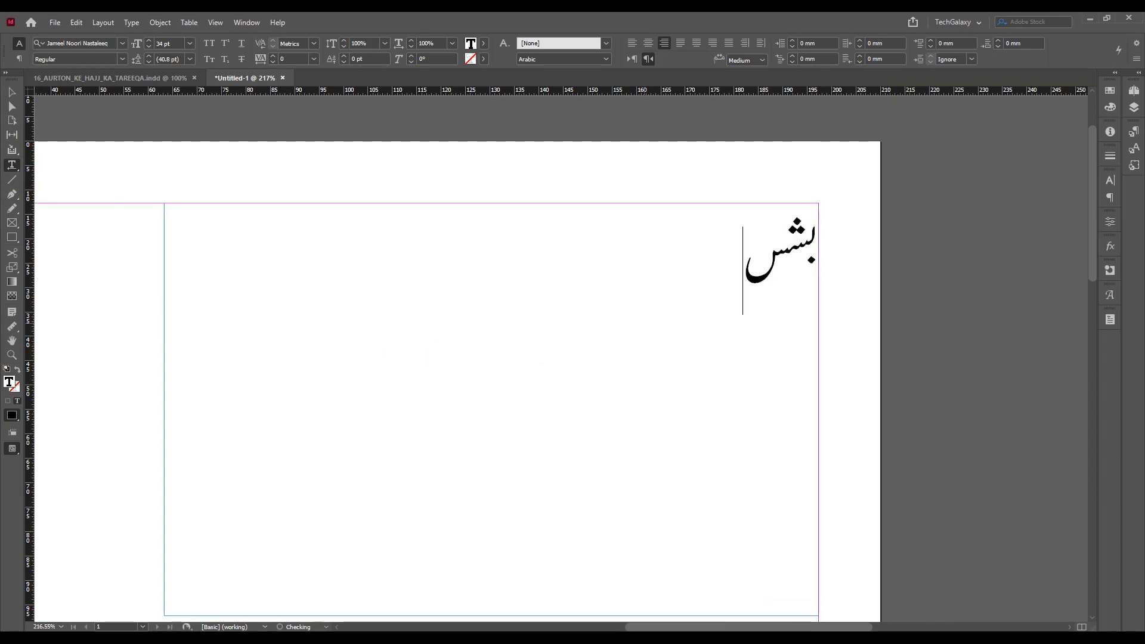
text(سم الله الر)
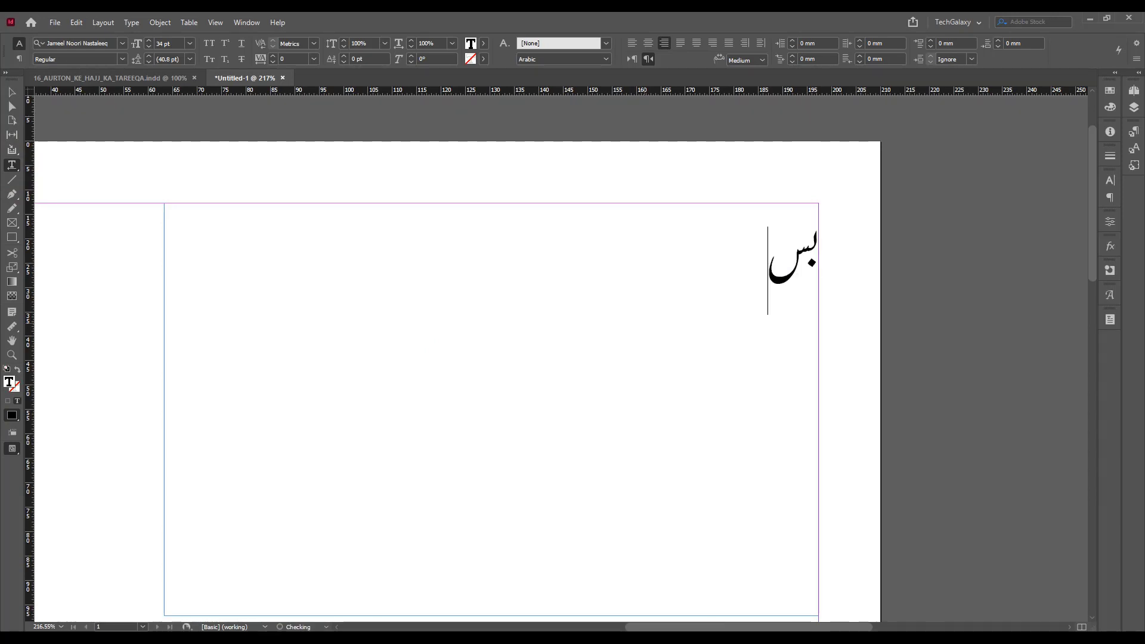
text(حمن الکی)
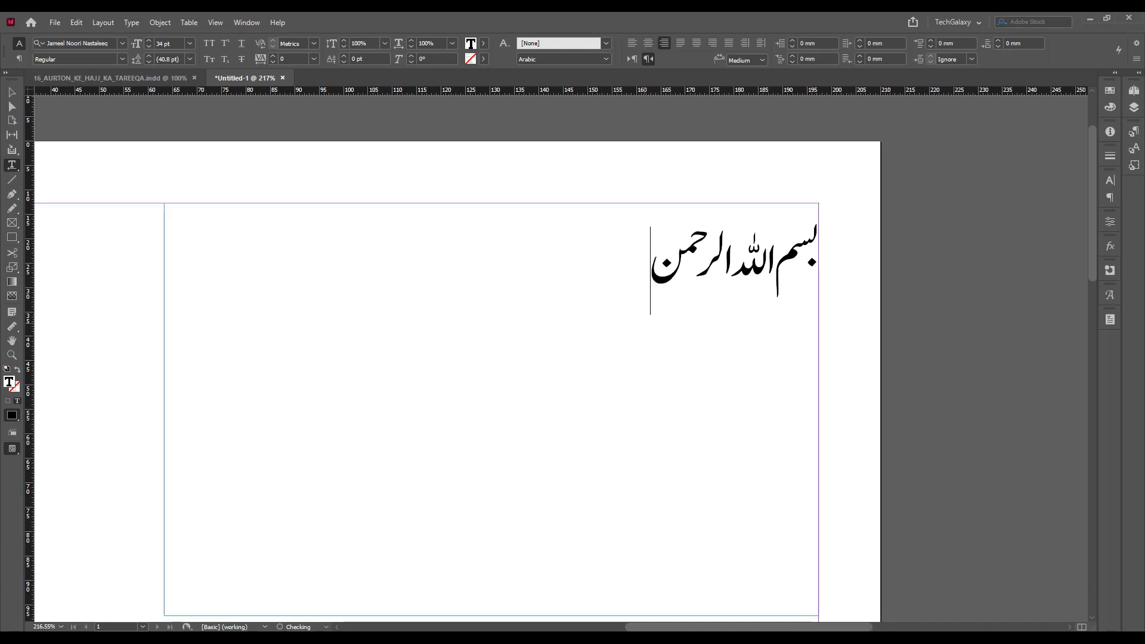
key(BackSpace)
key(BackSpace)
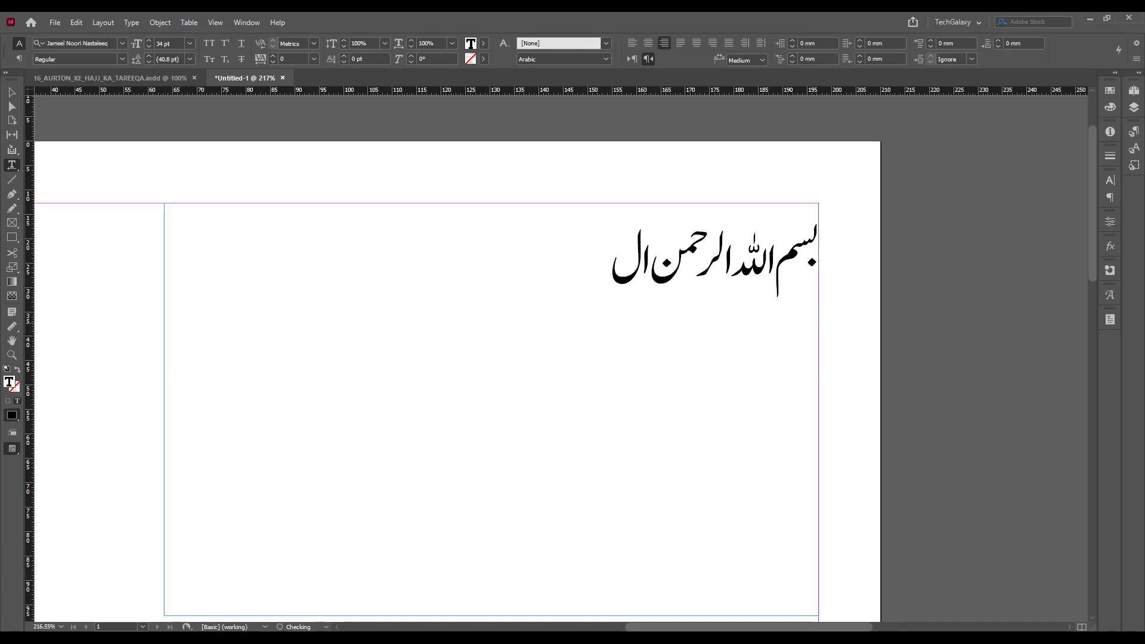
text(رحیم)
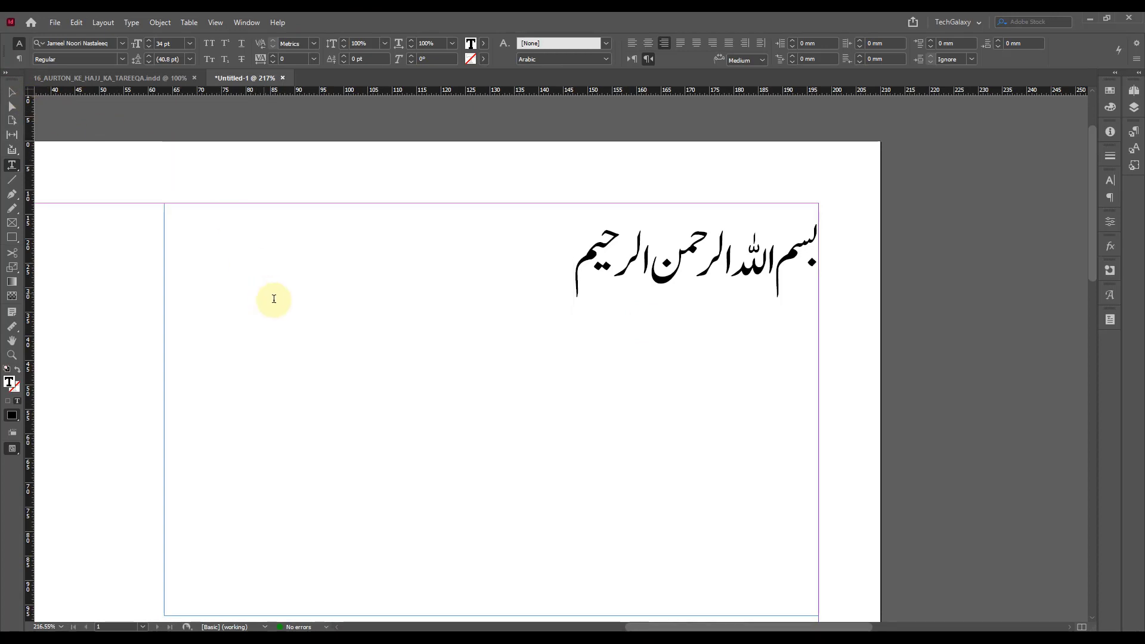
Write the year sign سنہ with the digits ۲۰۲۲ below the بسم الله line, leaving a blank line between them
click(11, 92)
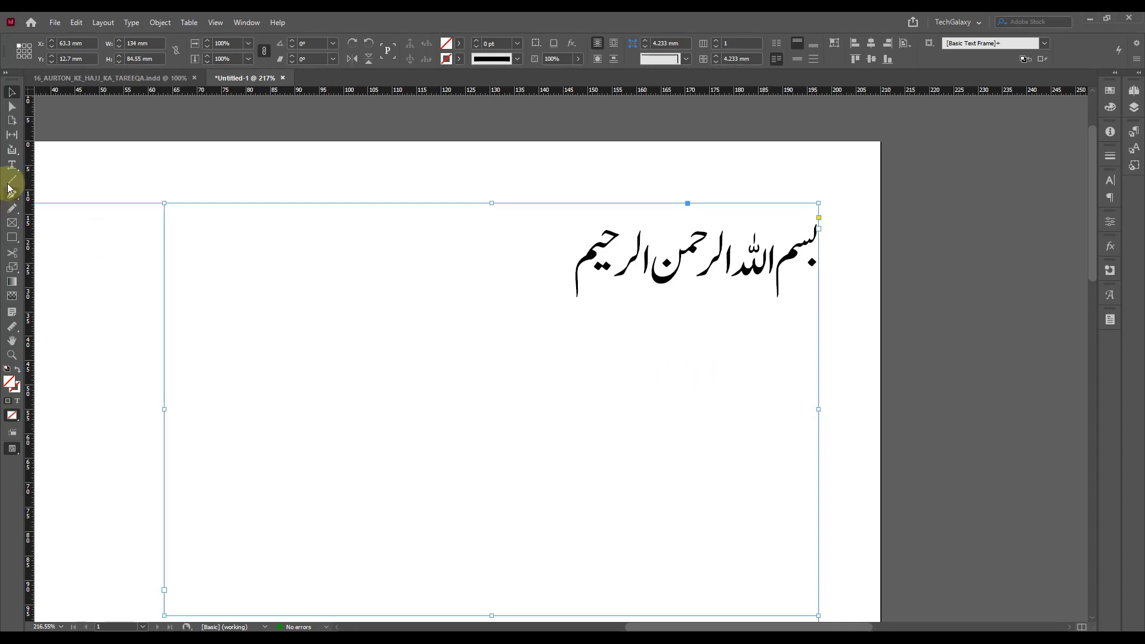
click(12, 165)
click(550, 269)
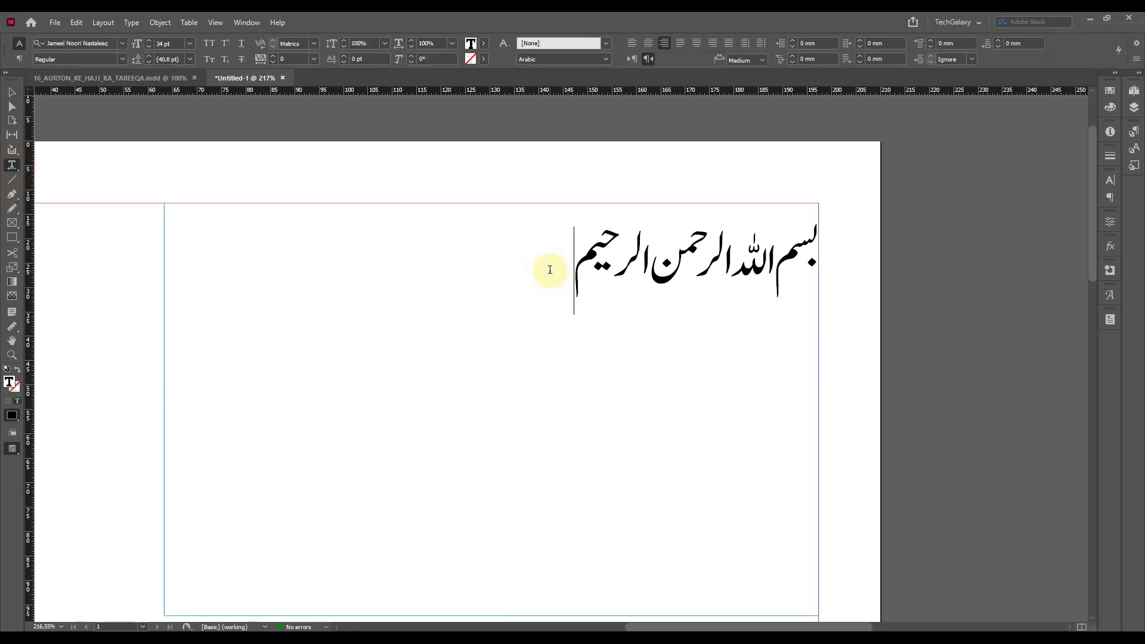
key(Return)
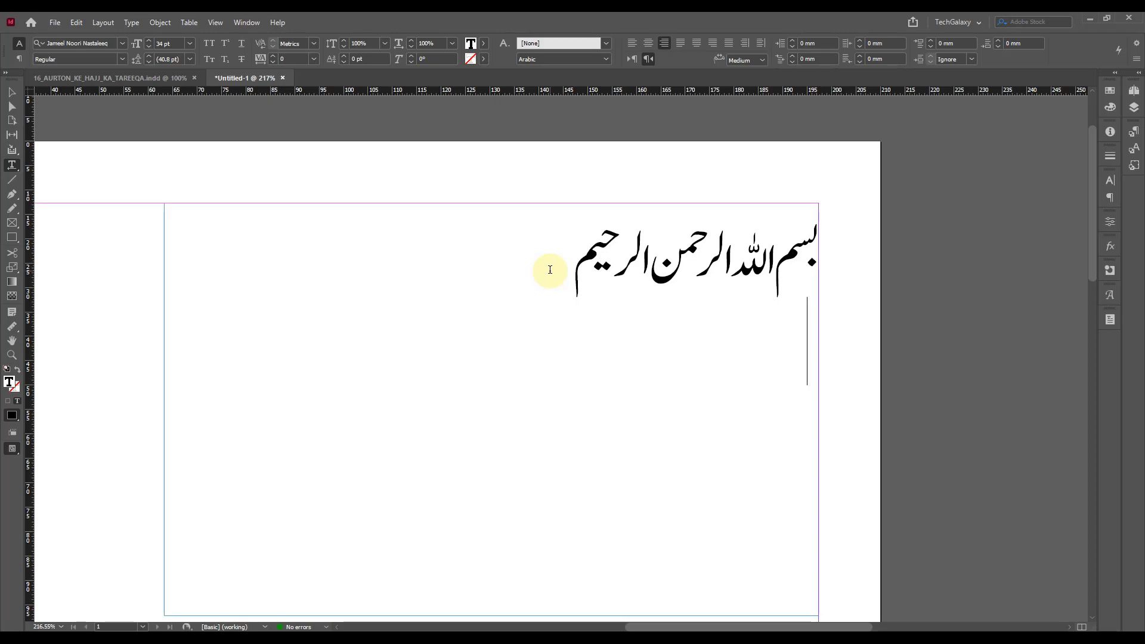
text(سہ)
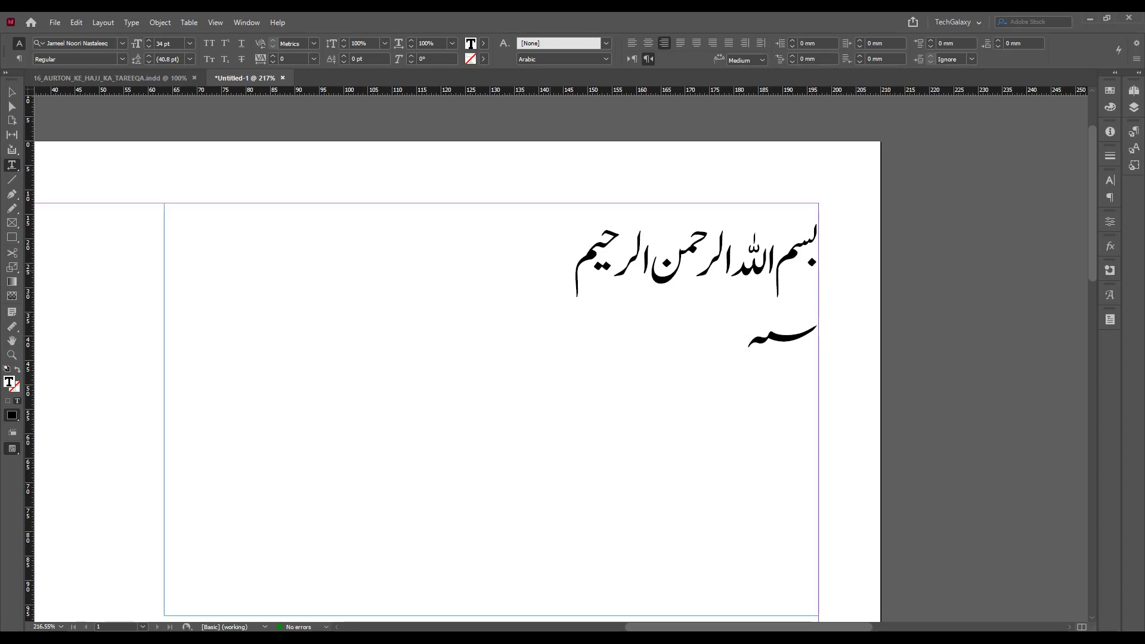
text(۲۰۲)
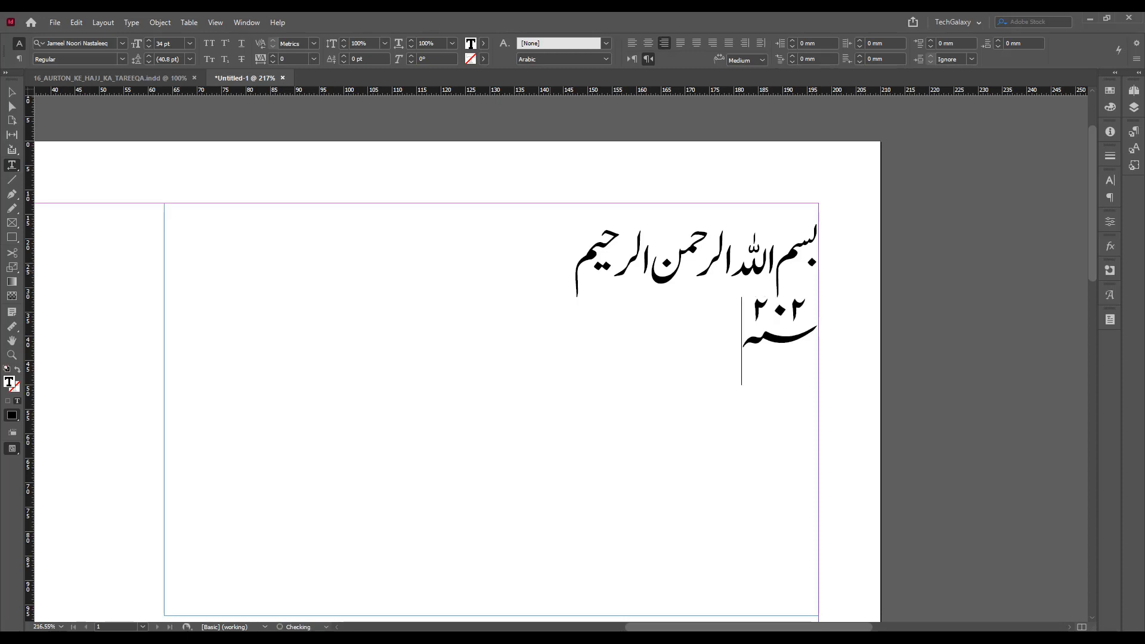
text(۲)
key(Return)
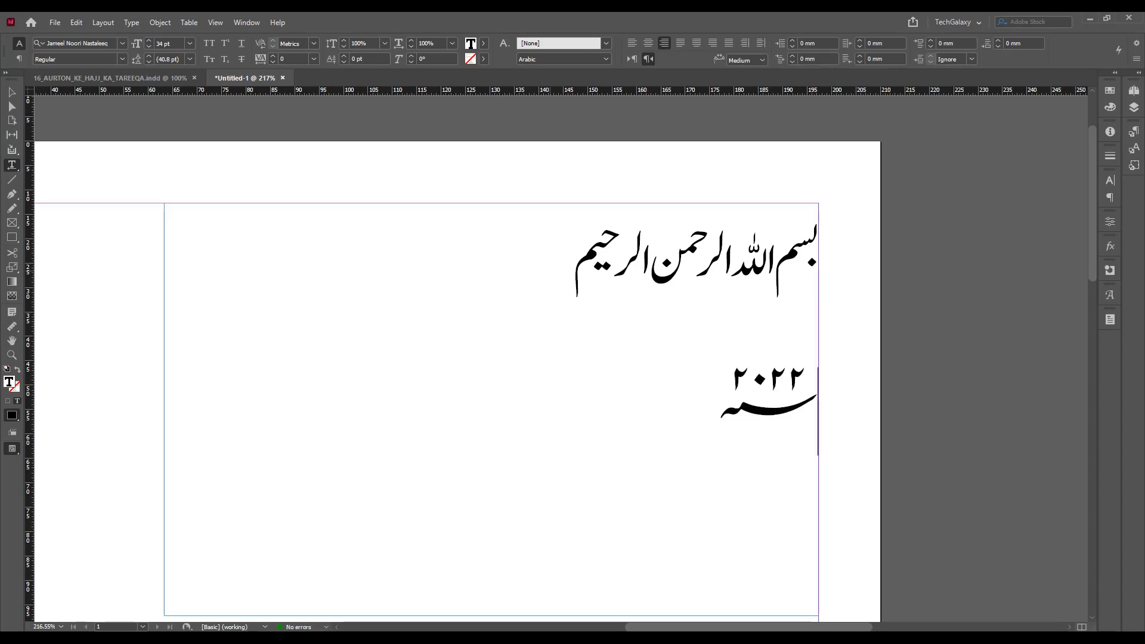
Try the year sign with one digit and with ۲۲۲, and restore the digits ۲۰۲۲
key(BackSpace)
key(BackSpace)
text(۲)
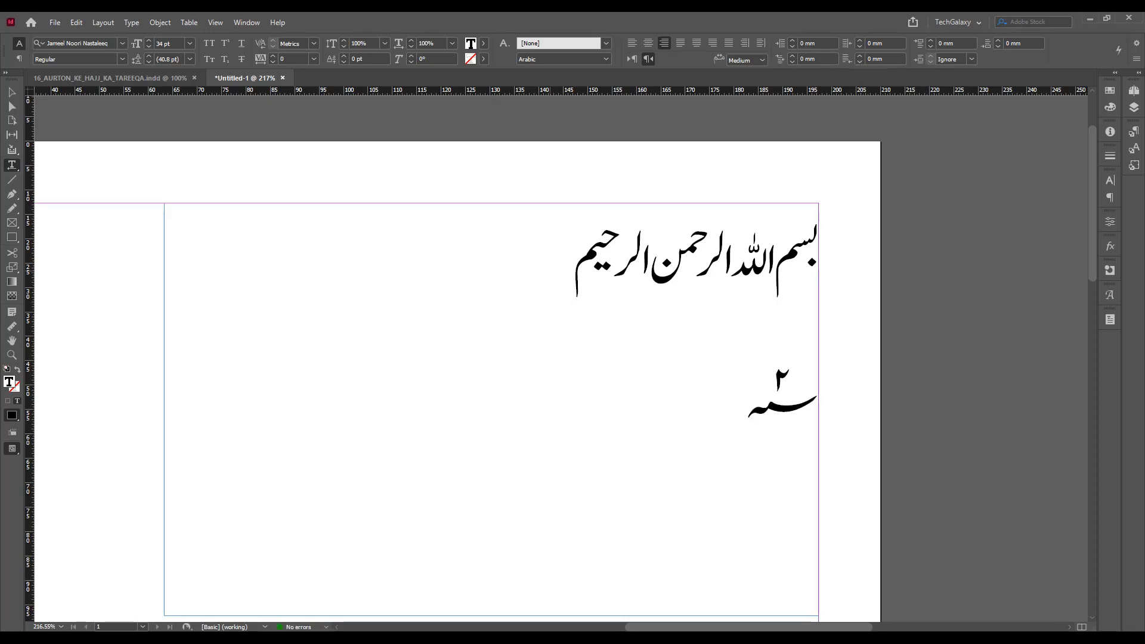
key(BackSpace)
text(۲۲۲)
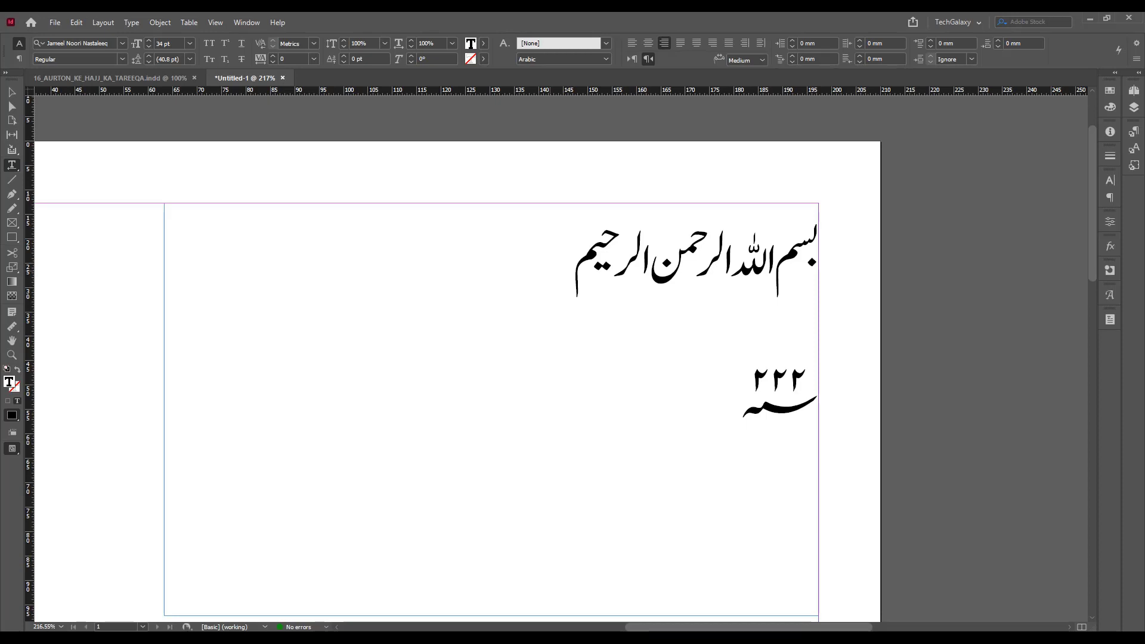
key(BackSpace)
key(BackSpace)
key(BackSpace)
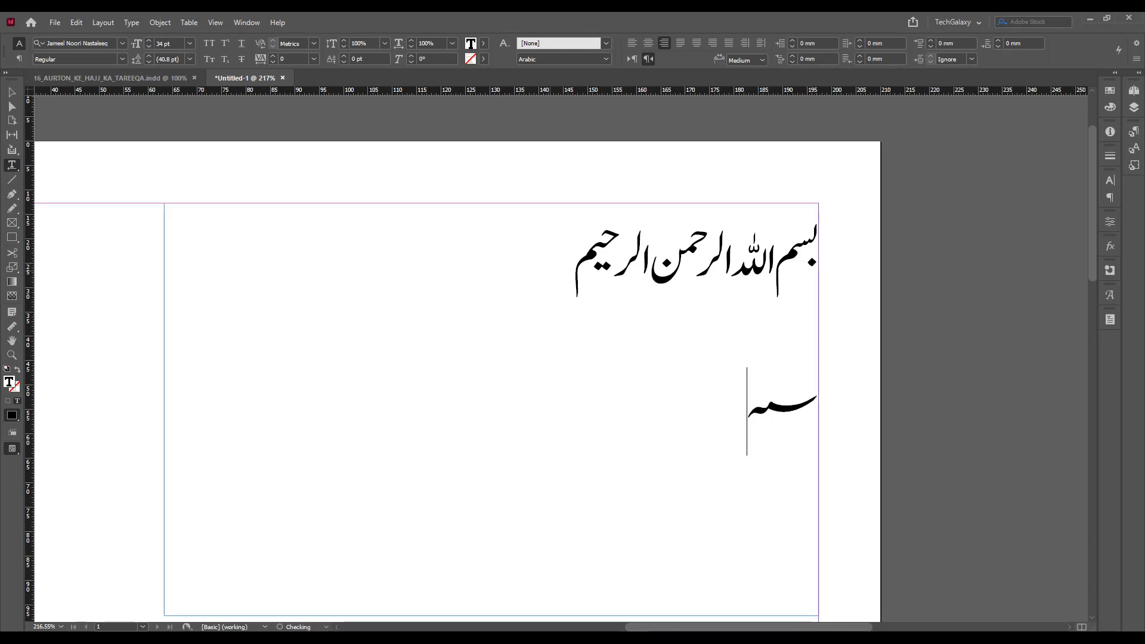
text(۲۰۲۲)
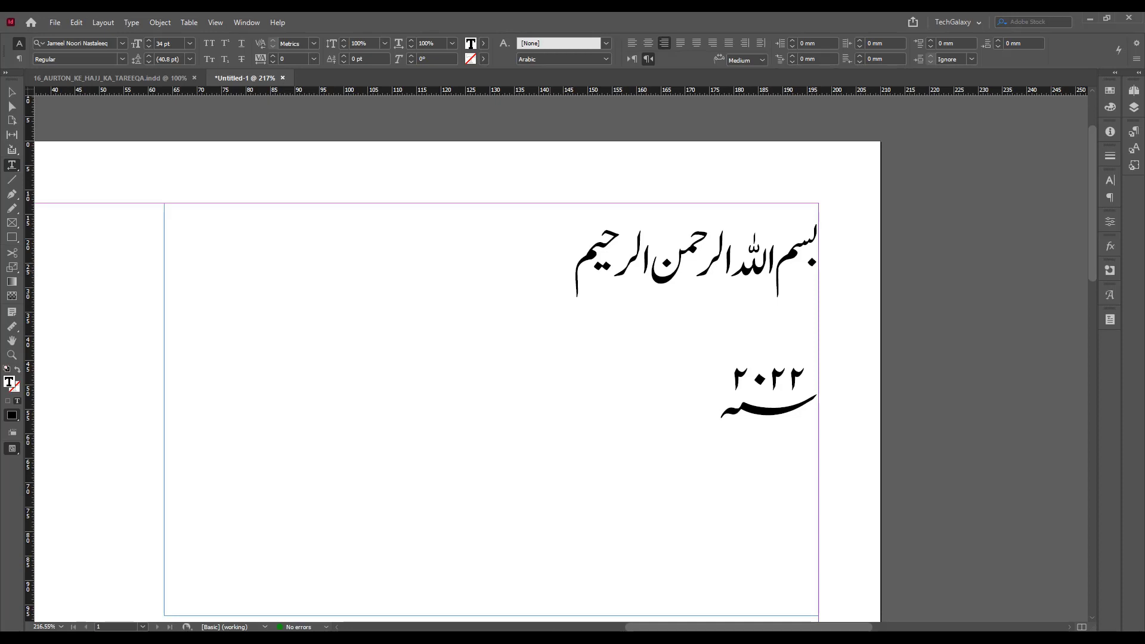
Try the suffix letters ء and ھ after the year ۲۰۲۲, deleting each one
text(ء)
key(BackSpace)
text(ھ)
key(BackSpace)
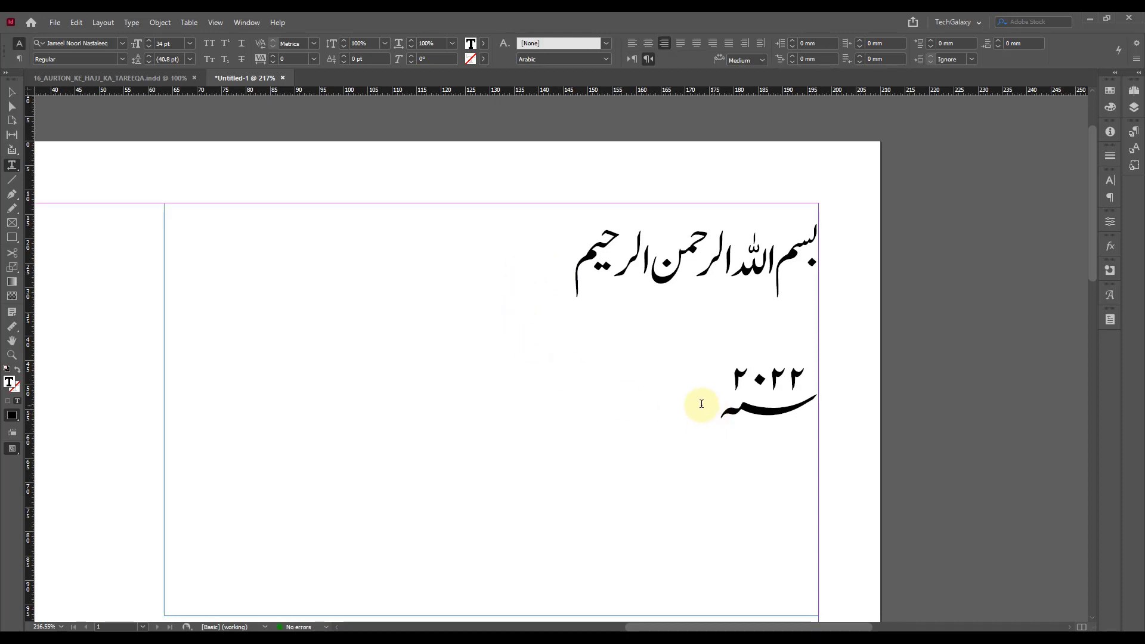
Apply the OpenType stylistic Set 1 to the year line to add the Hijri mark, and deselect the text
mouse_move(699, 405)
mouse_down()
mouse_move(784, 409)
mouse_move(720, 413)
mouse_up()
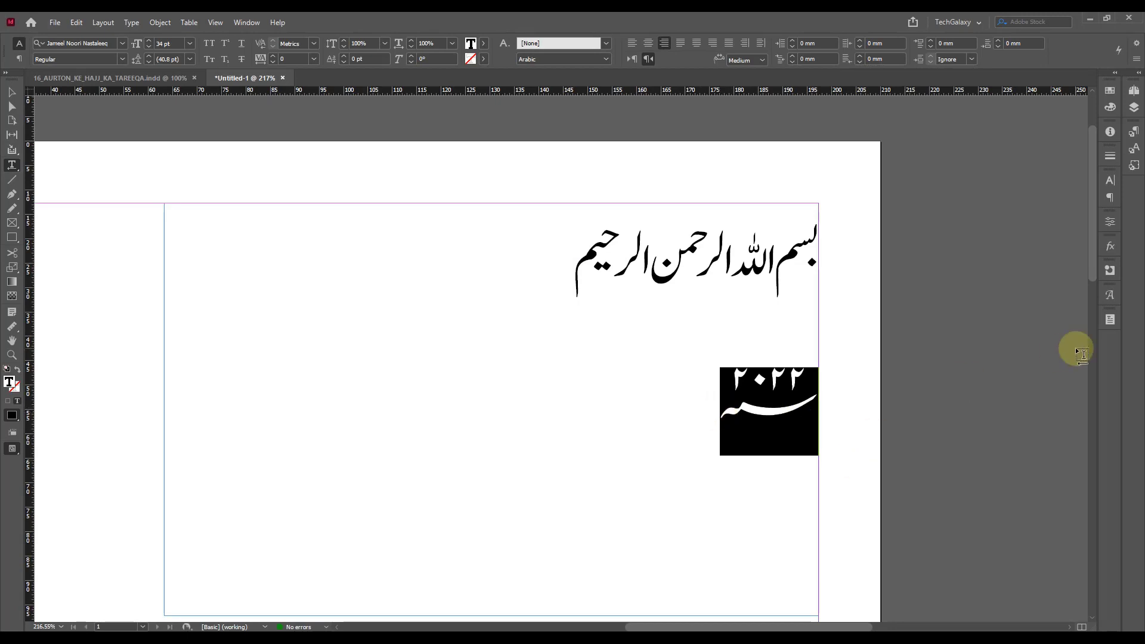
click(1110, 185)
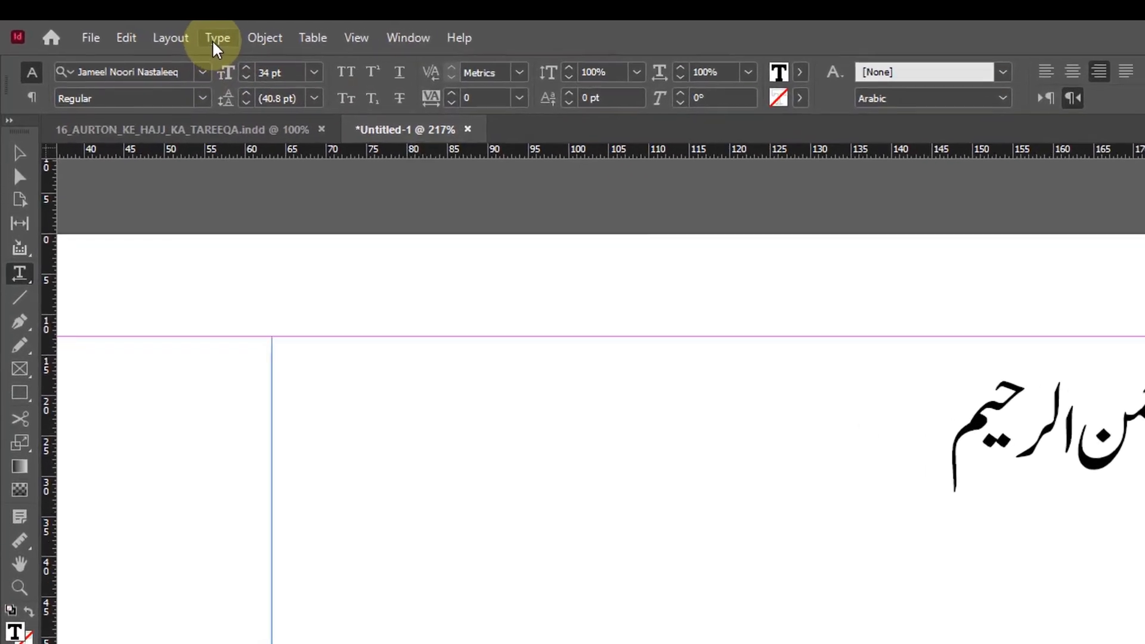
click(131, 24)
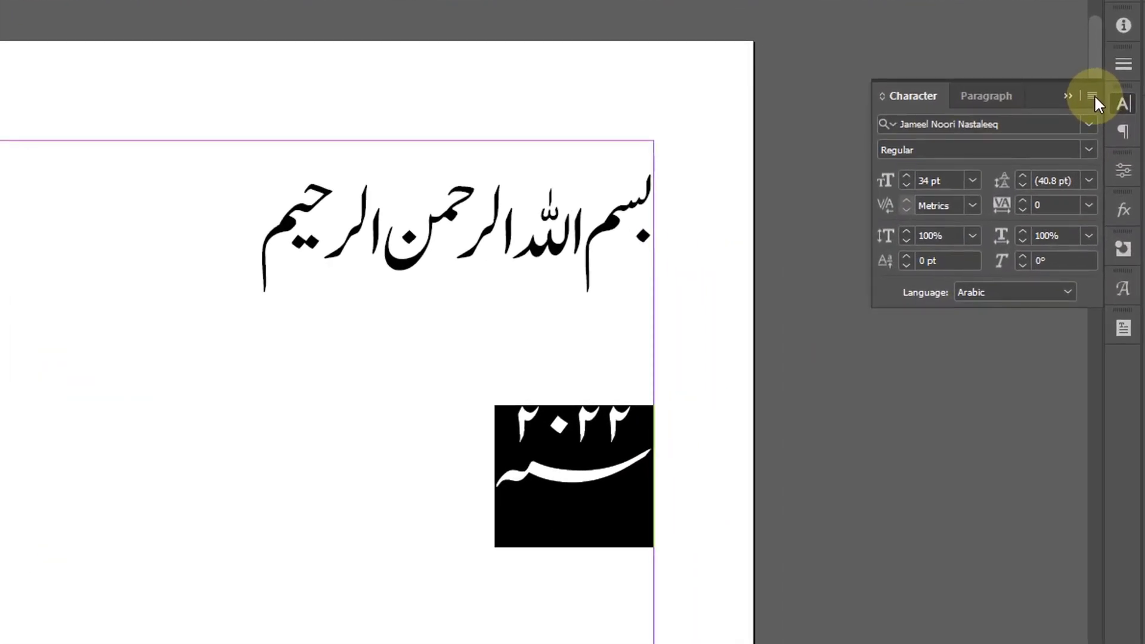
click(1093, 97)
mouse_move(890, 136)
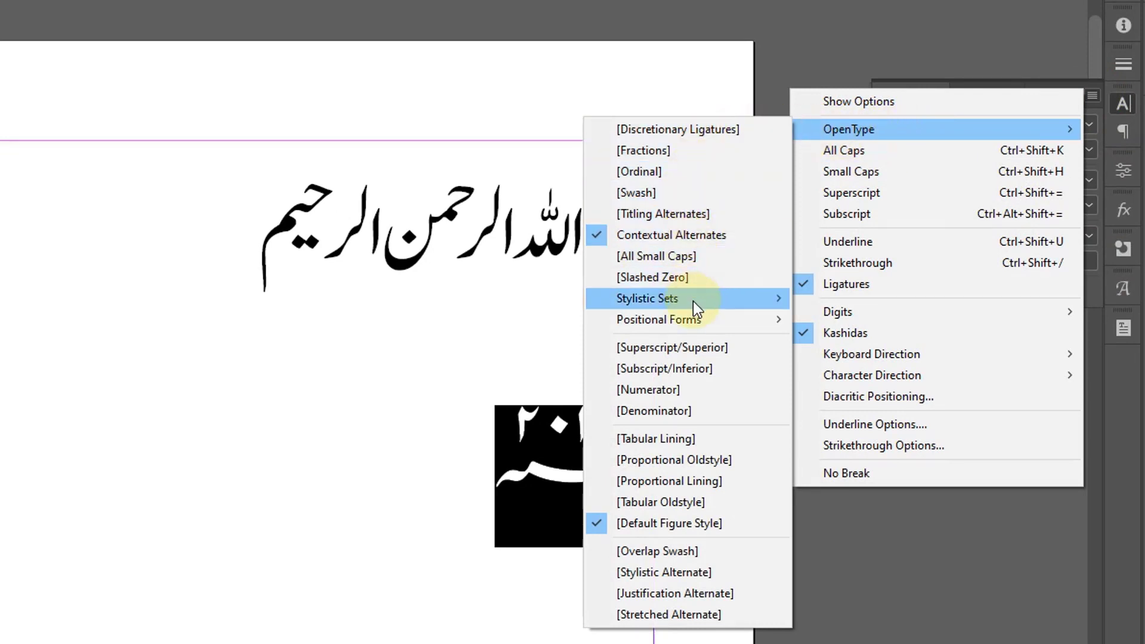
mouse_move(695, 307)
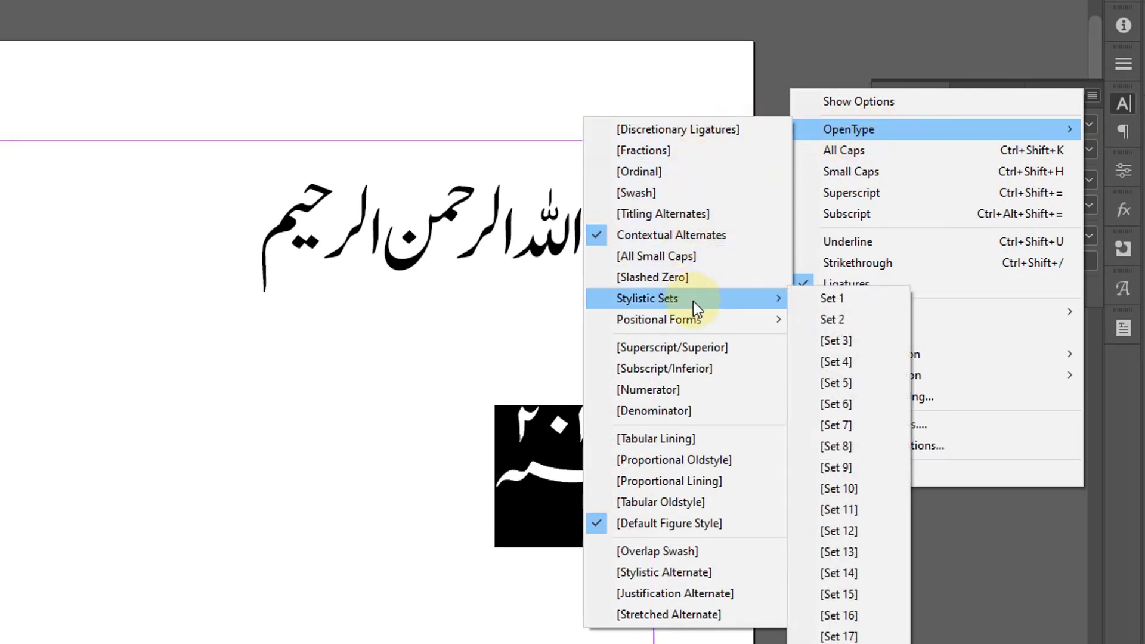
click(852, 301)
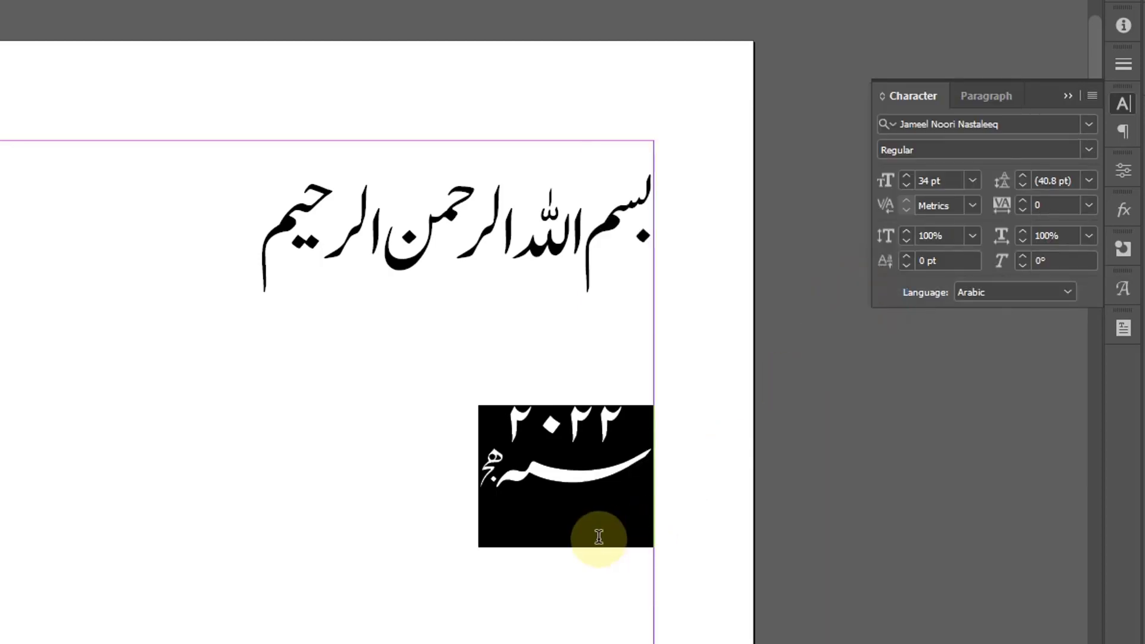
click(471, 504)
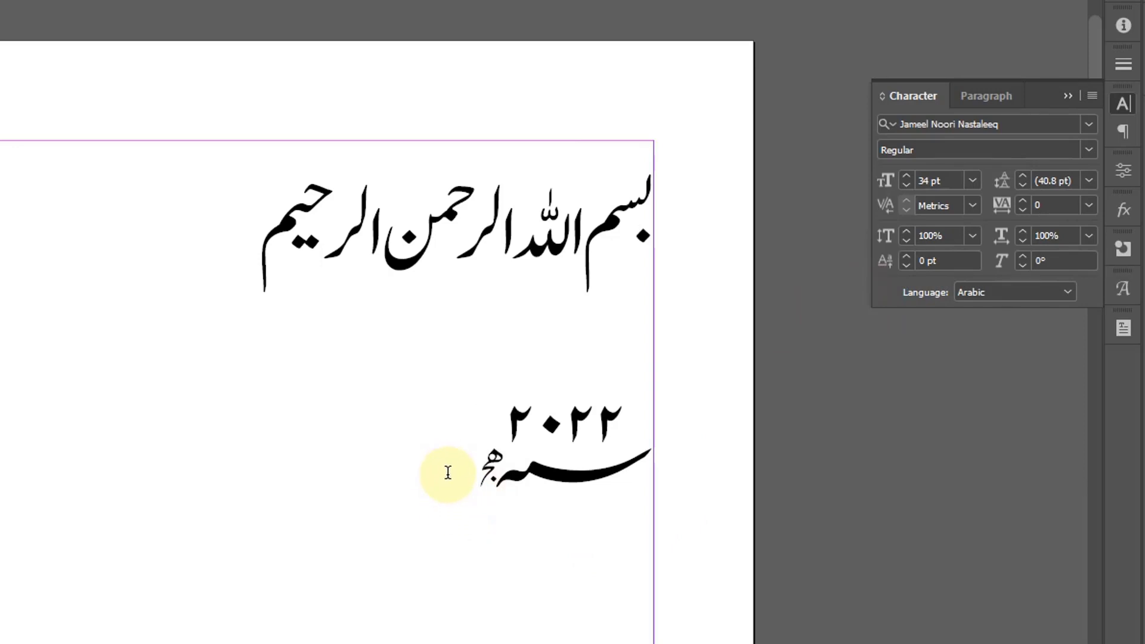
Select the whole year line and turn off its OpenType stylistic Set 1
drag(434, 473, 570, 469)
double_click(564, 462)
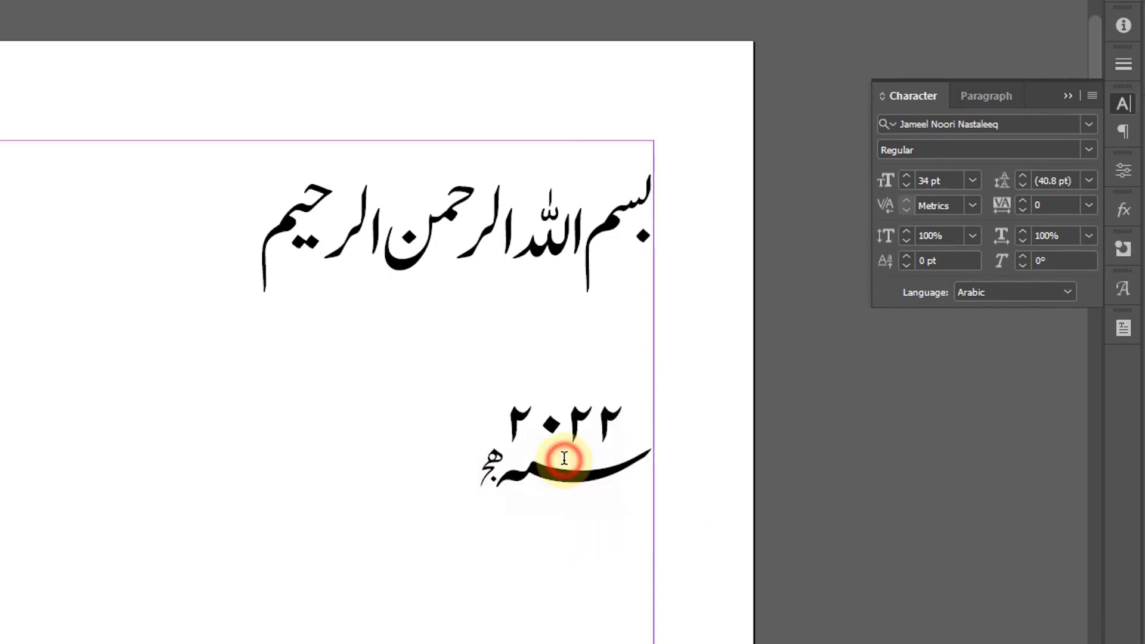
click(1091, 97)
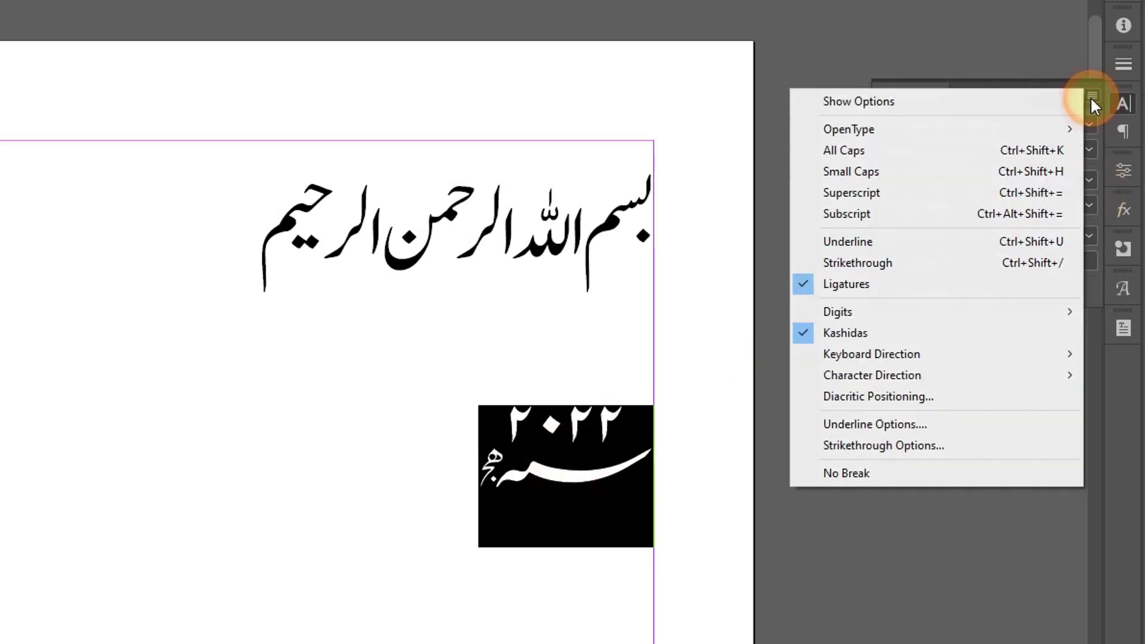
click(994, 128)
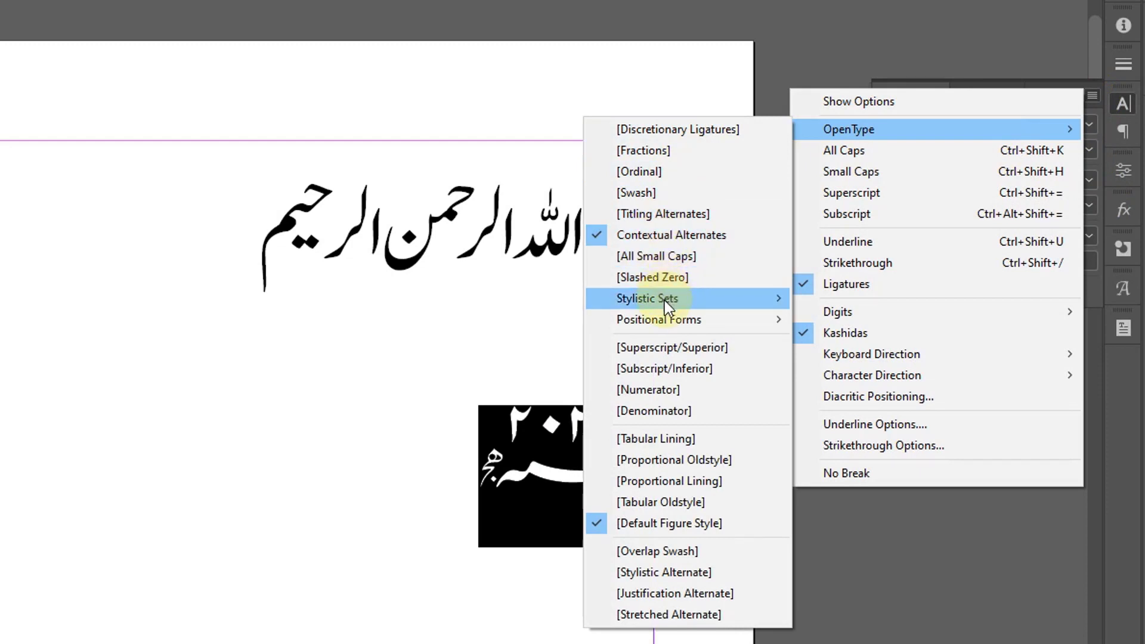
mouse_move(664, 301)
click(842, 298)
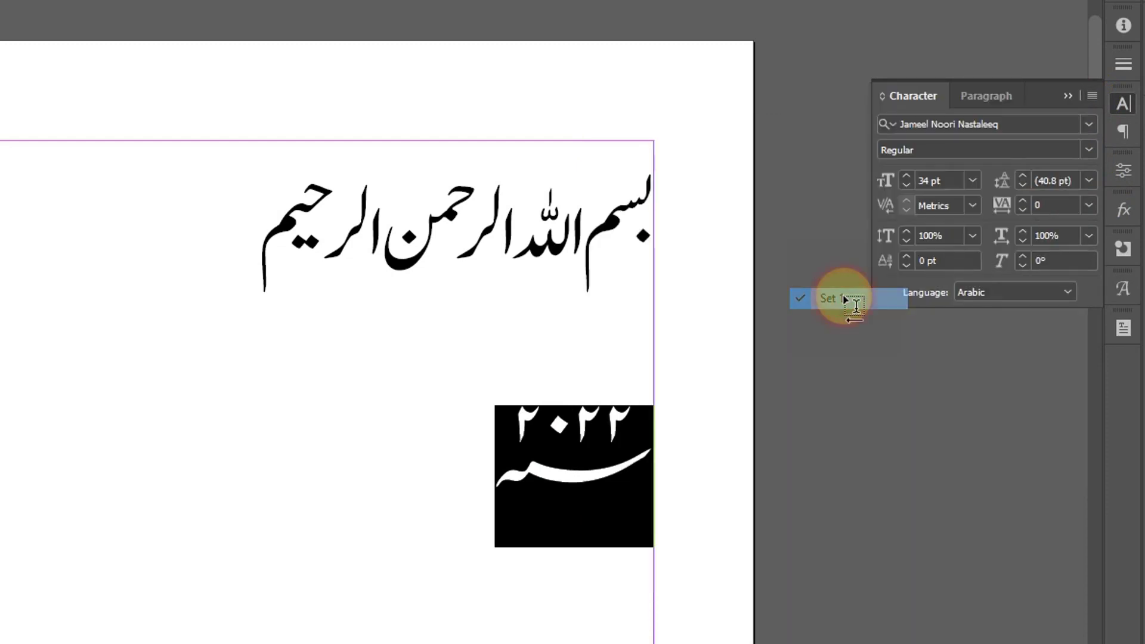
Apply the OpenType stylistic Set 2 to the year line to add the ء mark, and deselect the text
click(1091, 96)
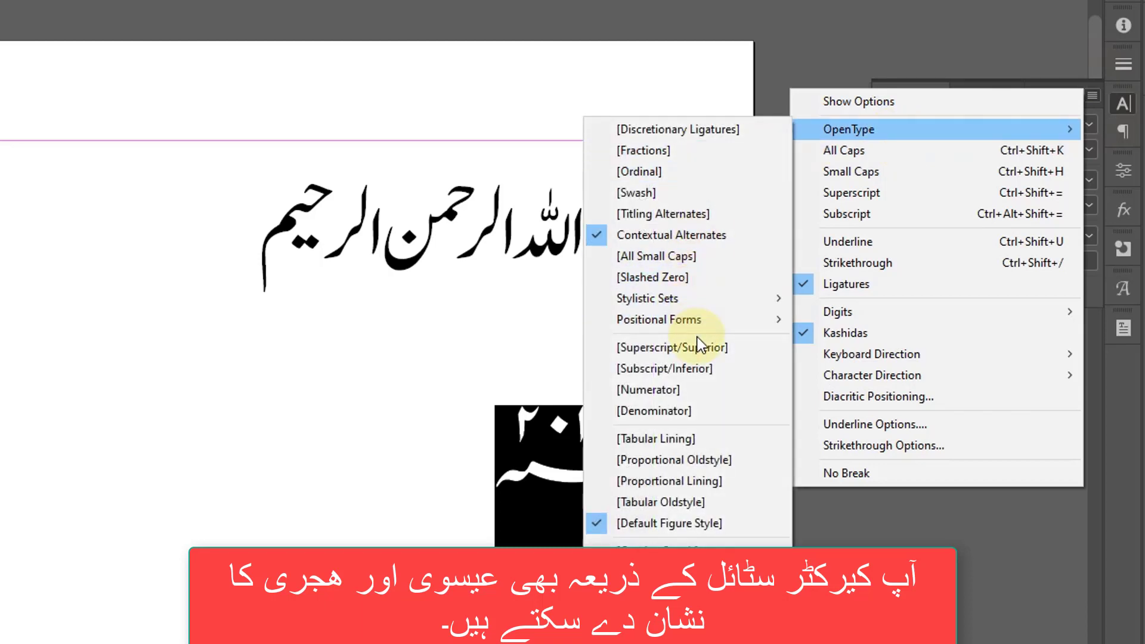
mouse_move(698, 302)
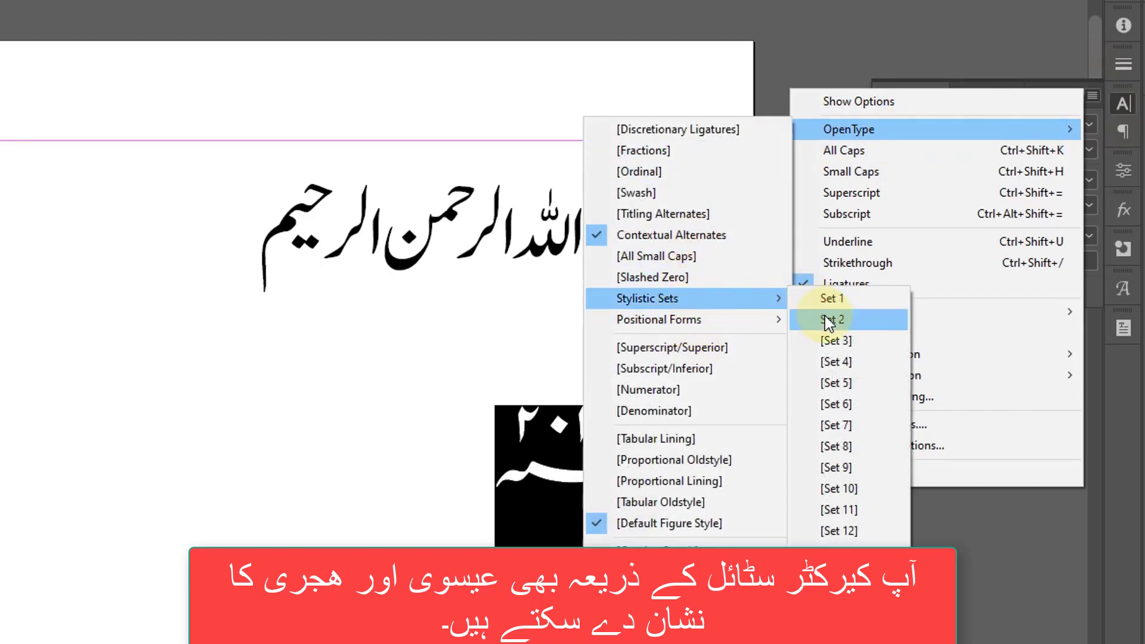
click(824, 316)
click(495, 513)
click(467, 473)
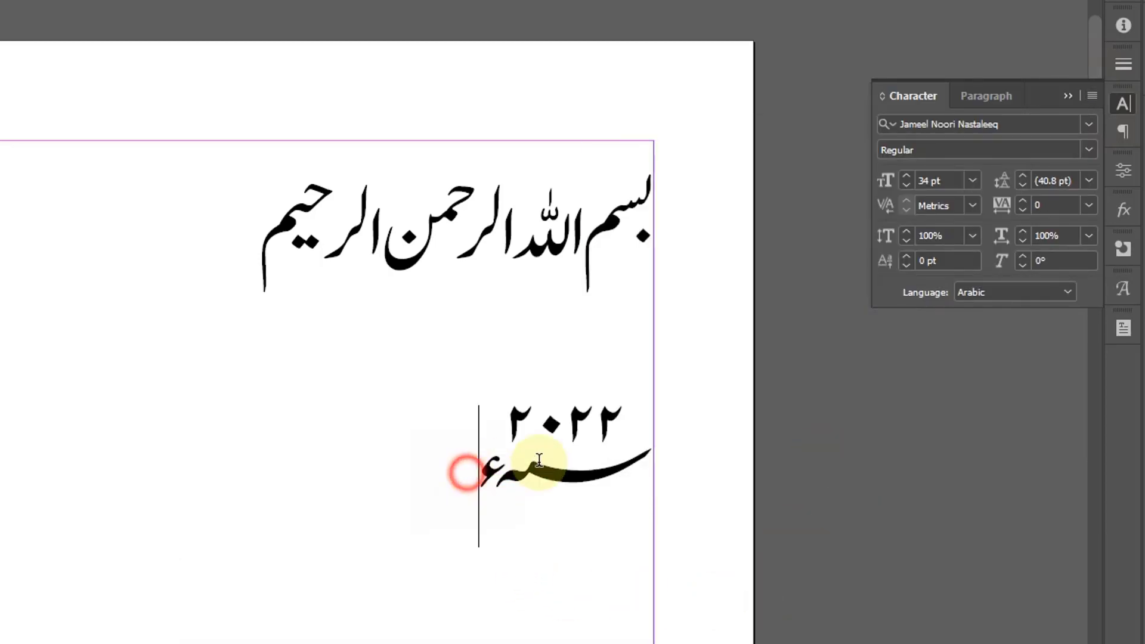
drag(641, 458, 483, 474)
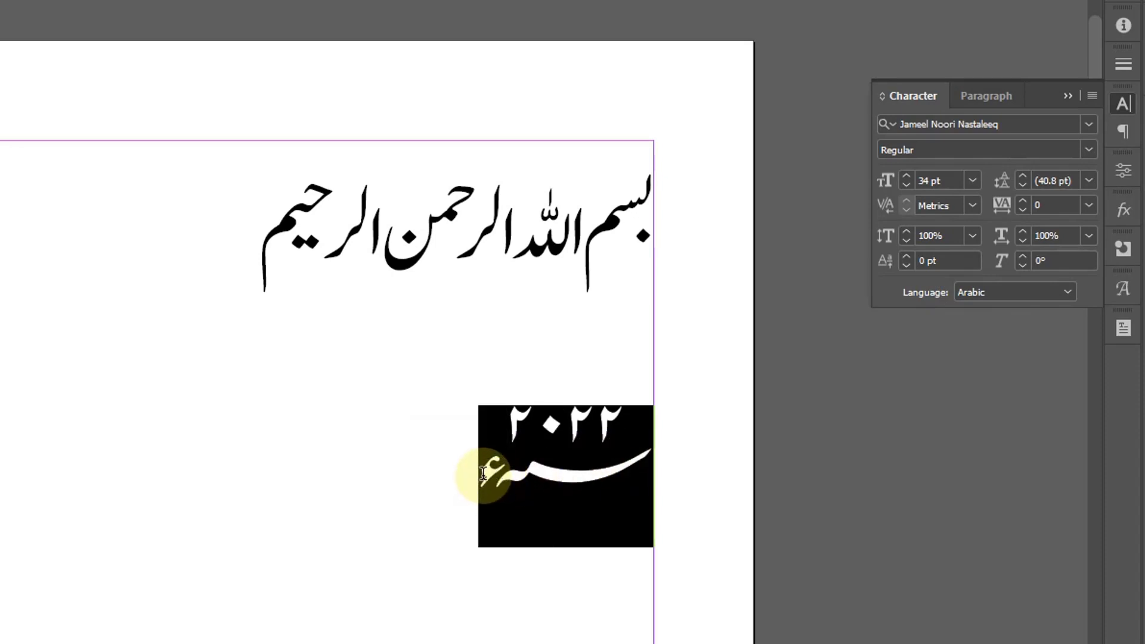
click(483, 474)
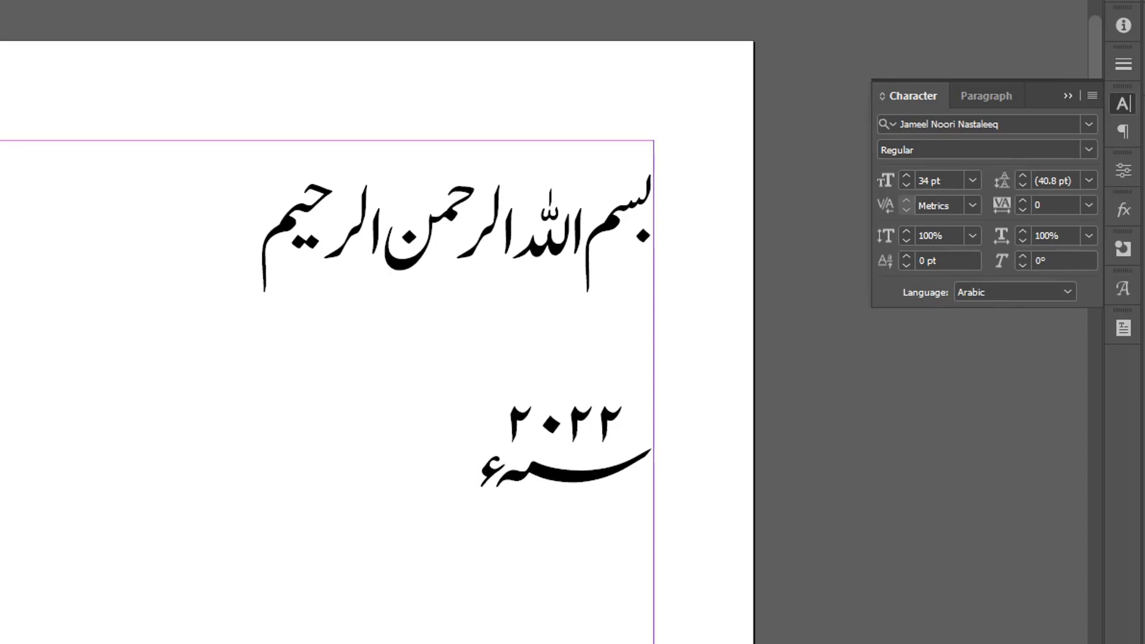
Extend the text frame's lower edge further down the page and place the text cursor on the empty line below the year
scroll(628, 613, down, 3)
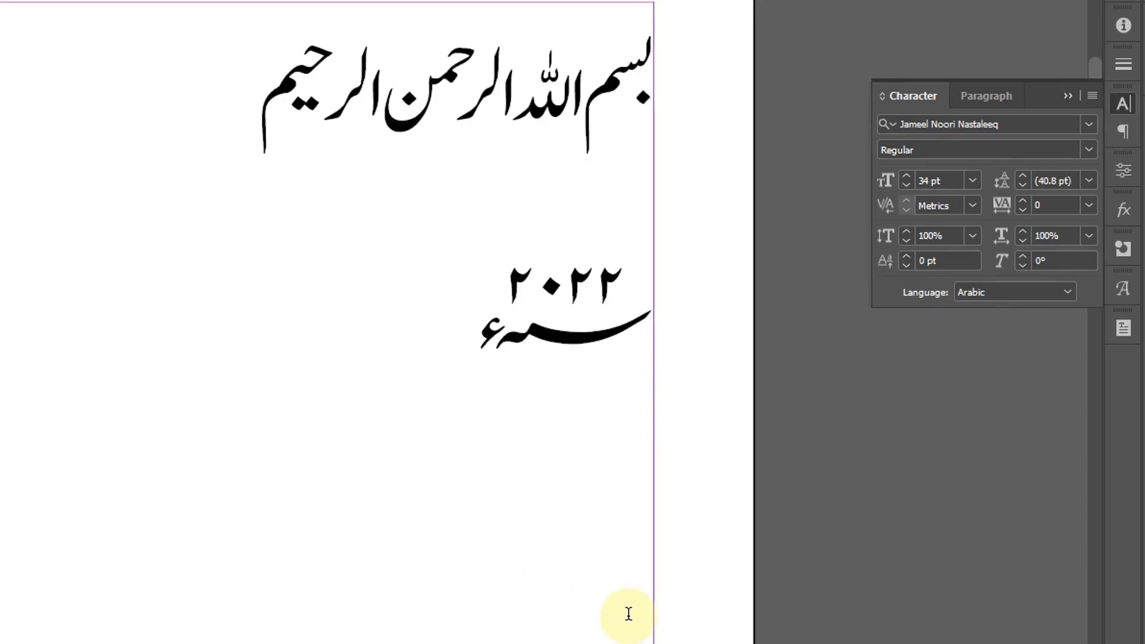
key(Escape)
scroll(27, 442, down, 2)
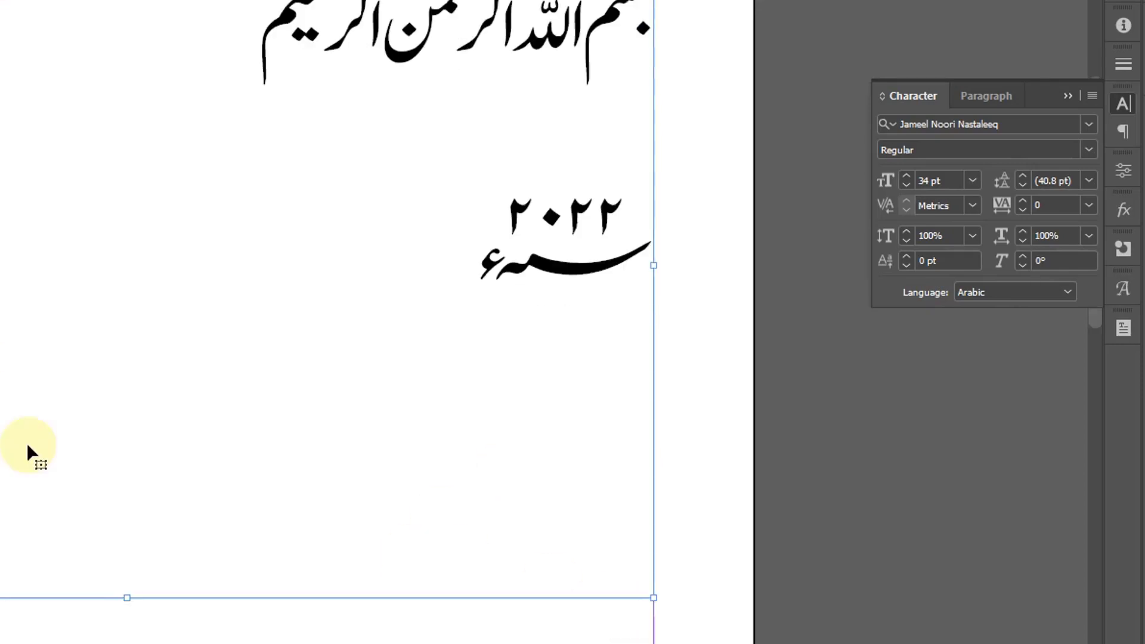
drag(127, 600, 126, 643)
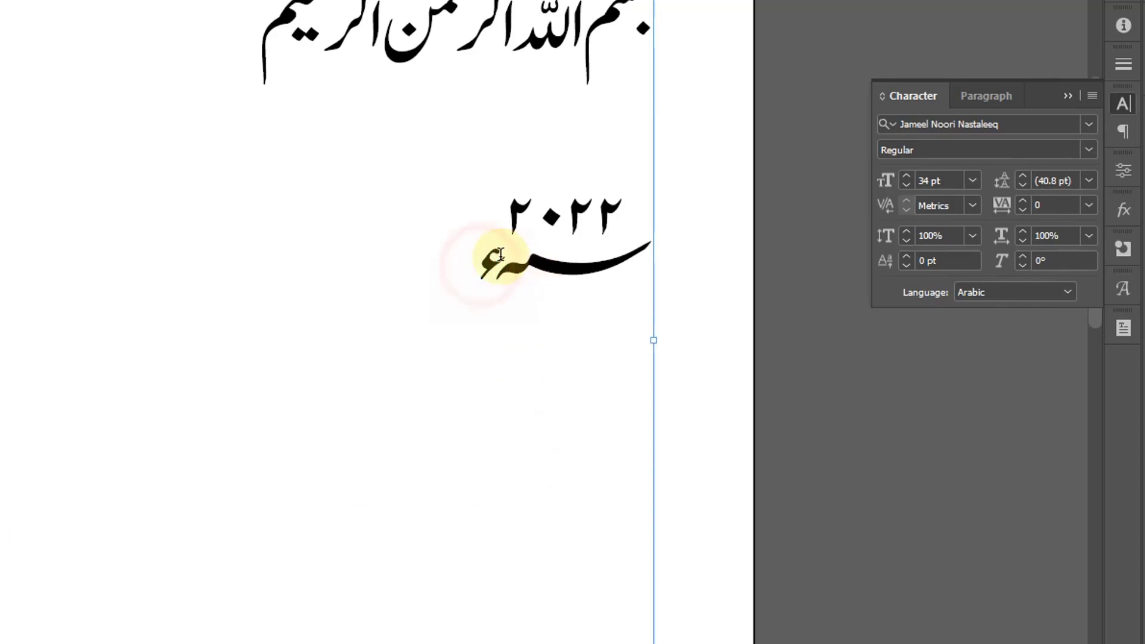
click(568, 389)
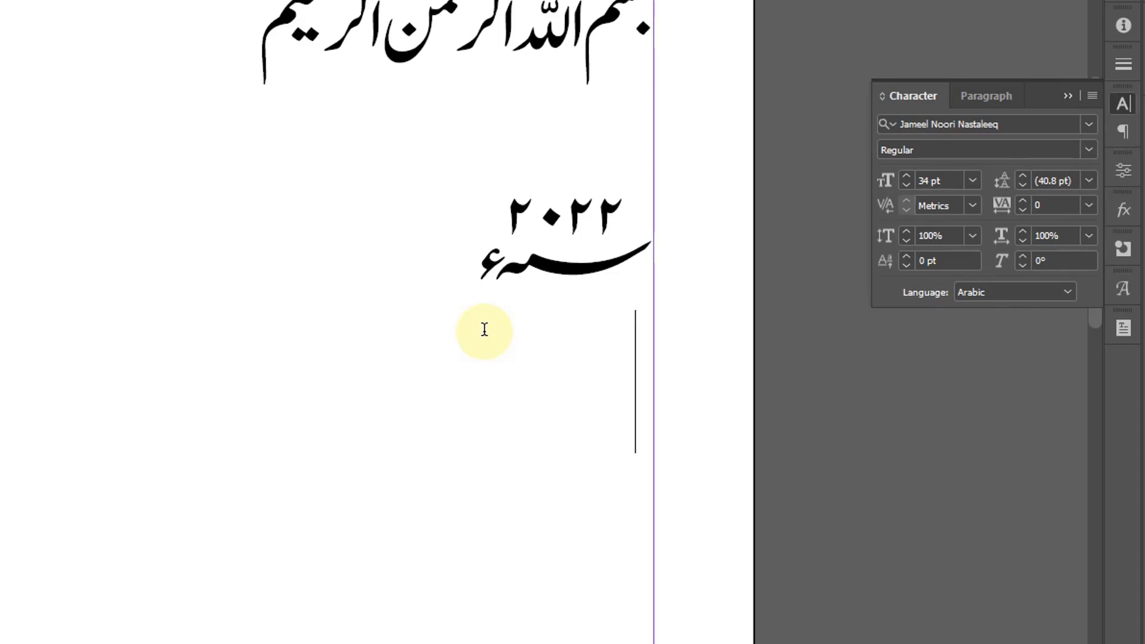
Write the poetic verse sign ؎ followed by the verse یہ نہ تھی ہماری قسمت on the line below the year
text(ب)
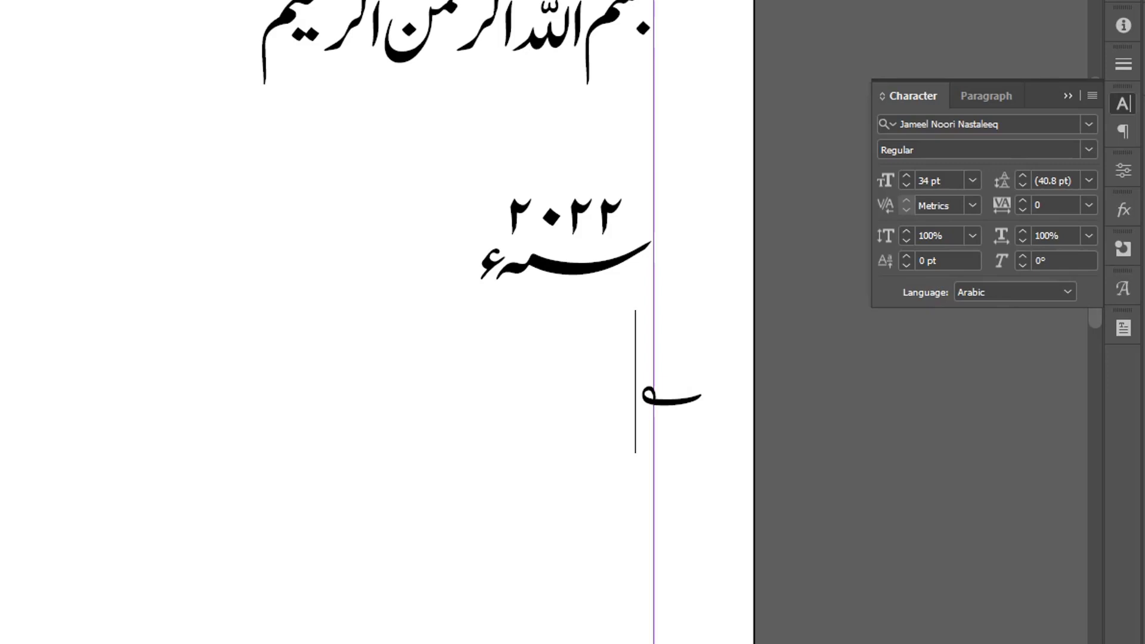
text(یوہ)
key(BackSpace)
key(BackSpace)
key(BackSpace)
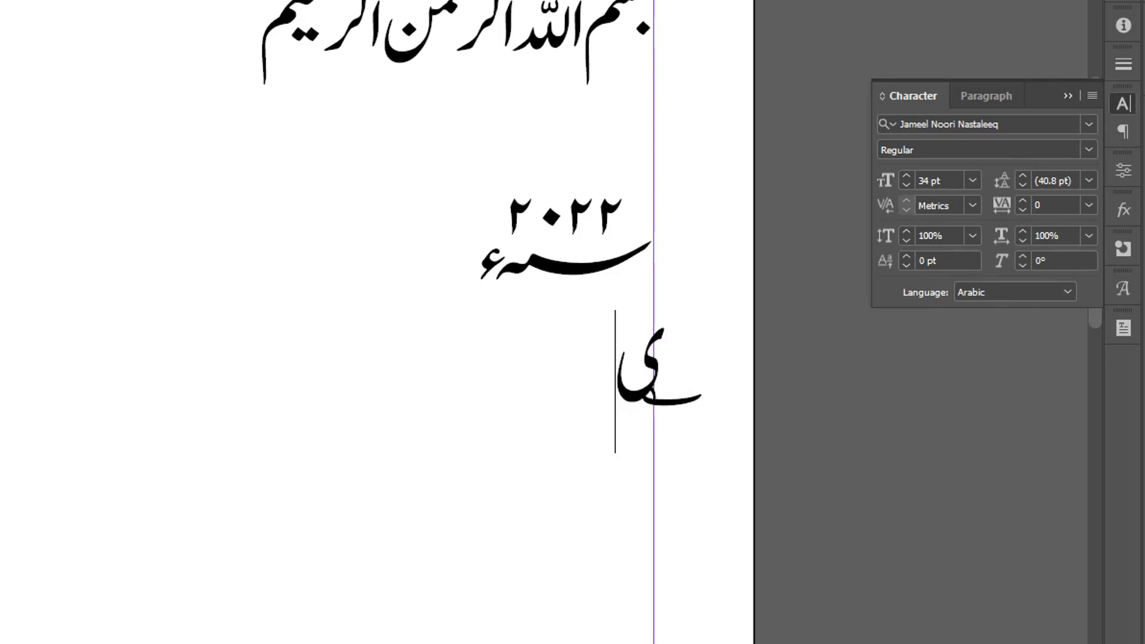
text(ہ ن)
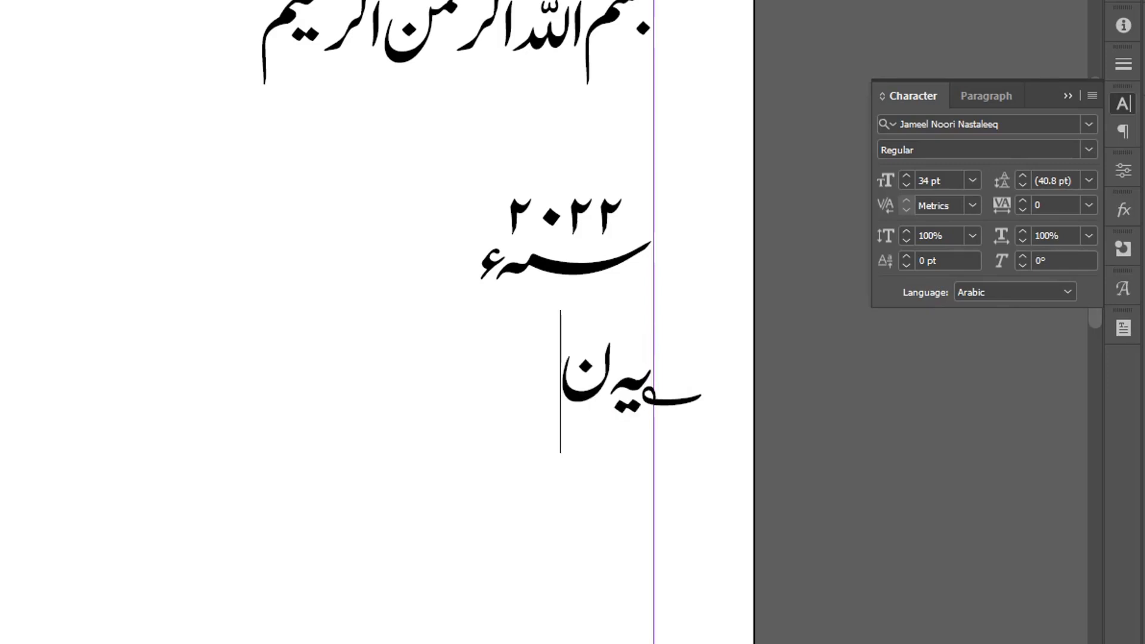
text(ہ تھی ہمک)
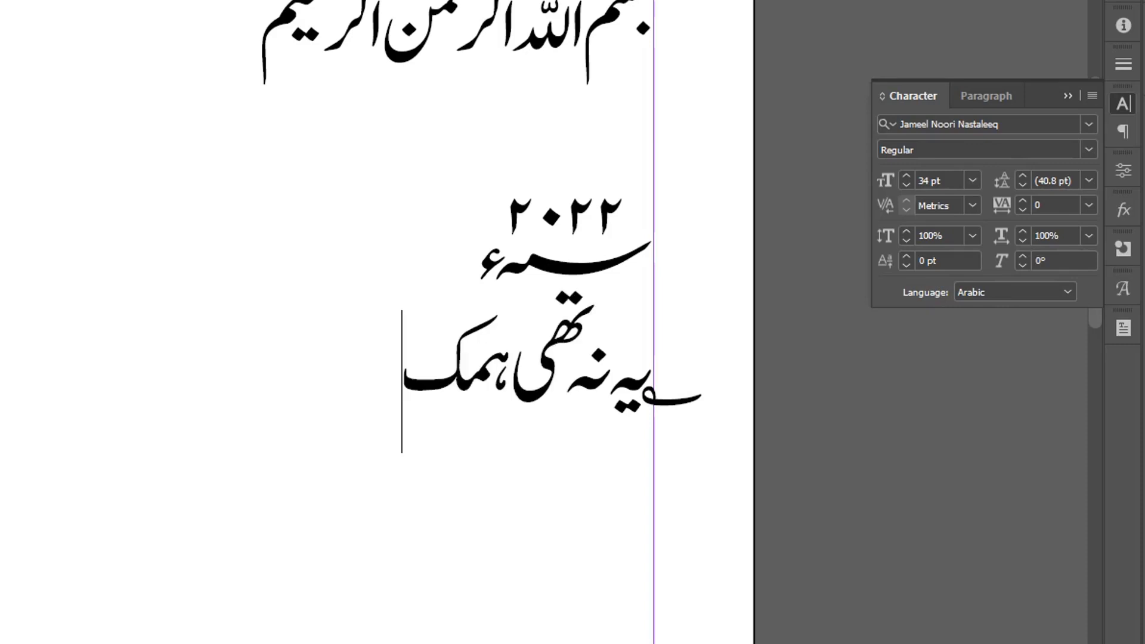
key(BackSpace)
text(اری قسمت)
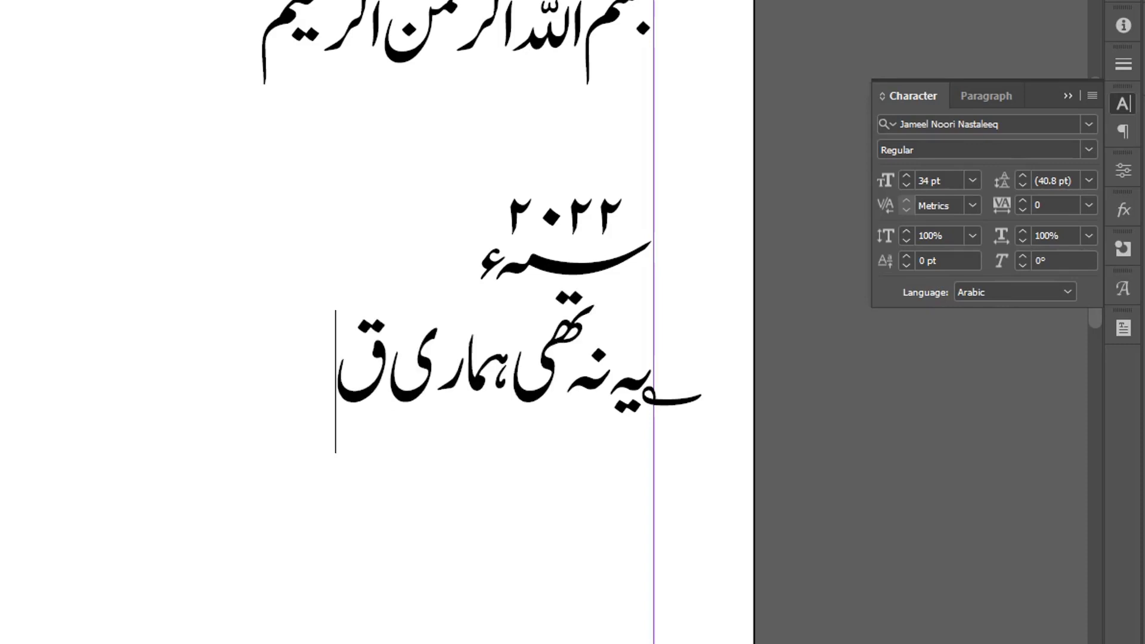
Delete the whole verse line, including the poetic verse sign
key(Home)
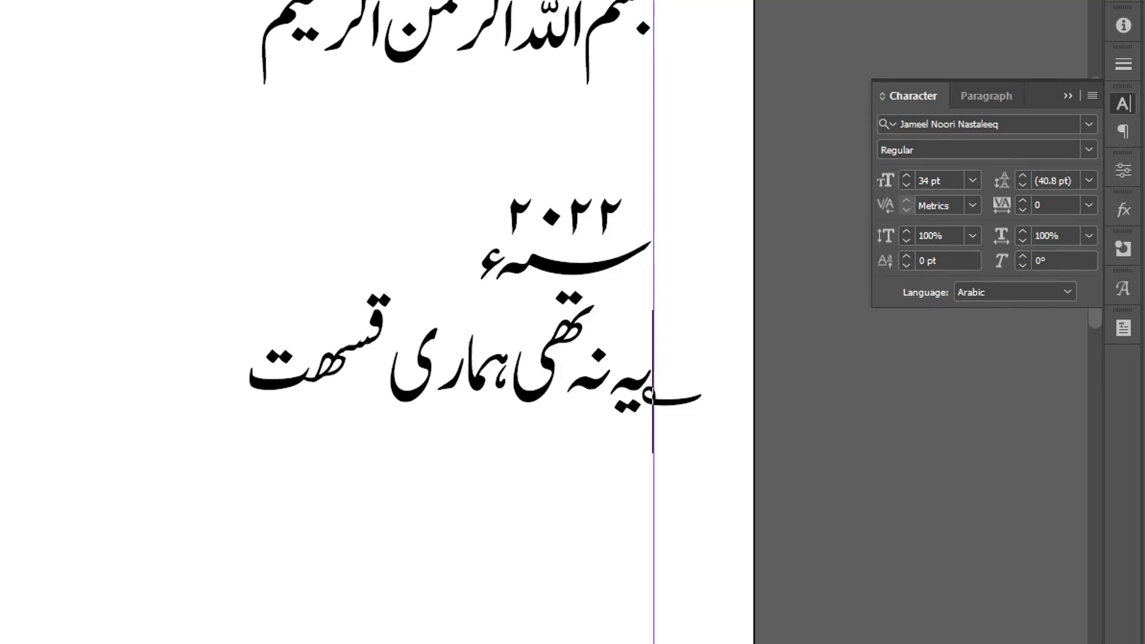
key(End)
key(BackSpace)
key(BackSpace)
key(BackSpace)
key(BackSpace)
key(BackSpace)
key(BackSpace)
key(BackSpace)
key(BackSpace)
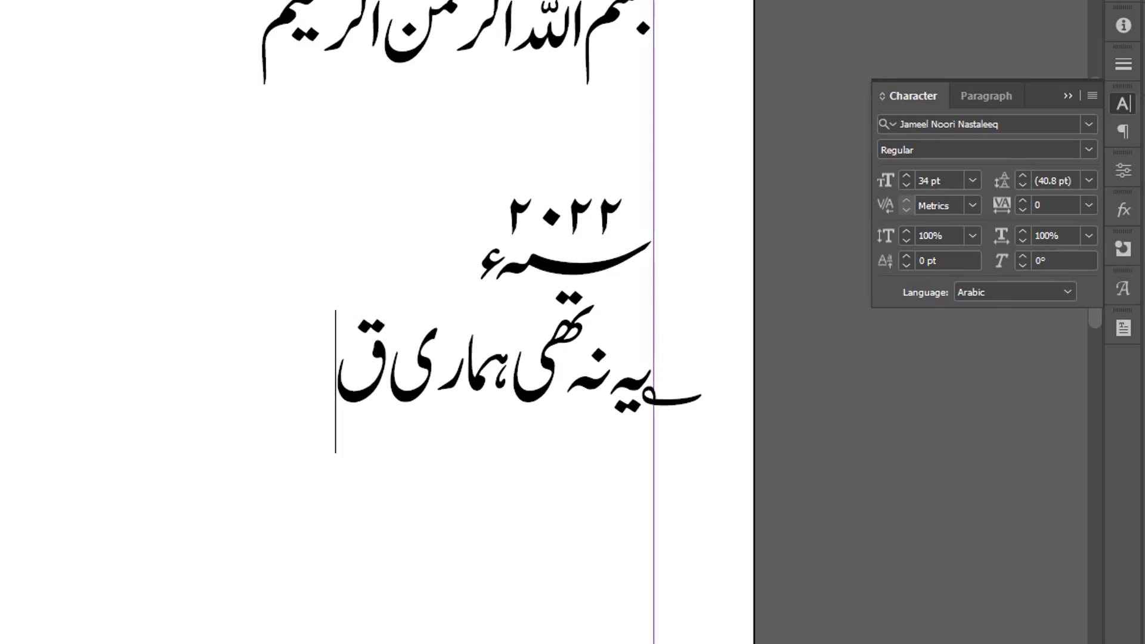
key(BackSpace)
key(BackSpace)
key(BackSpace)
key(BackSpace)
key(BackSpace)
key(BackSpace)
key(BackSpace)
key(BackSpace)
key(BackSpace)
key(BackSpace)
key(BackSpace)
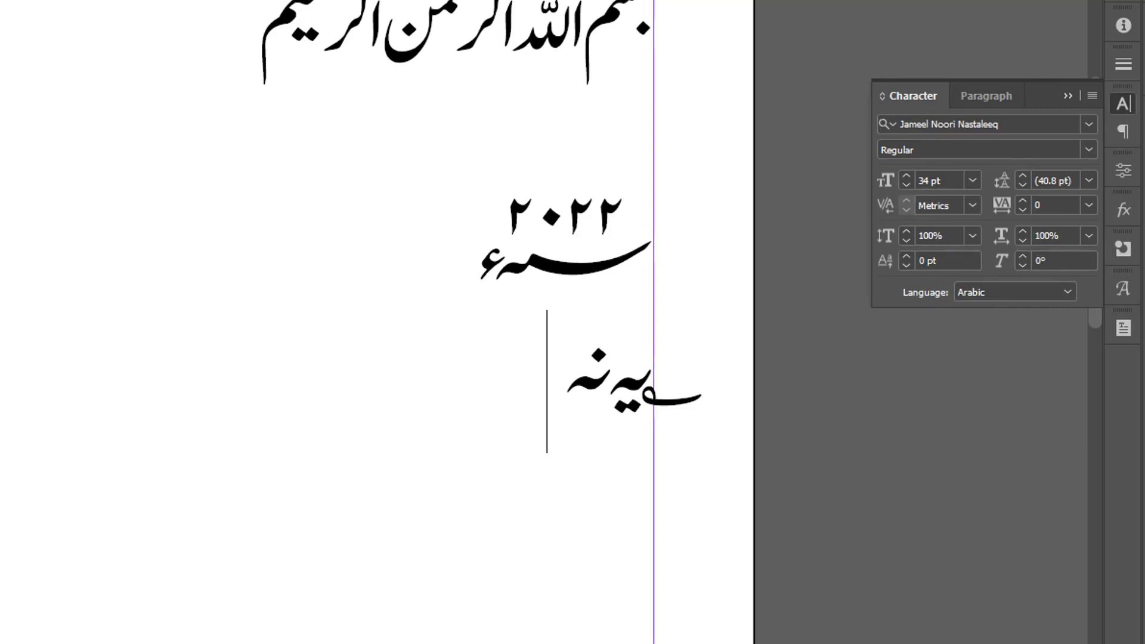
key(BackSpace)
key(BackSpace)
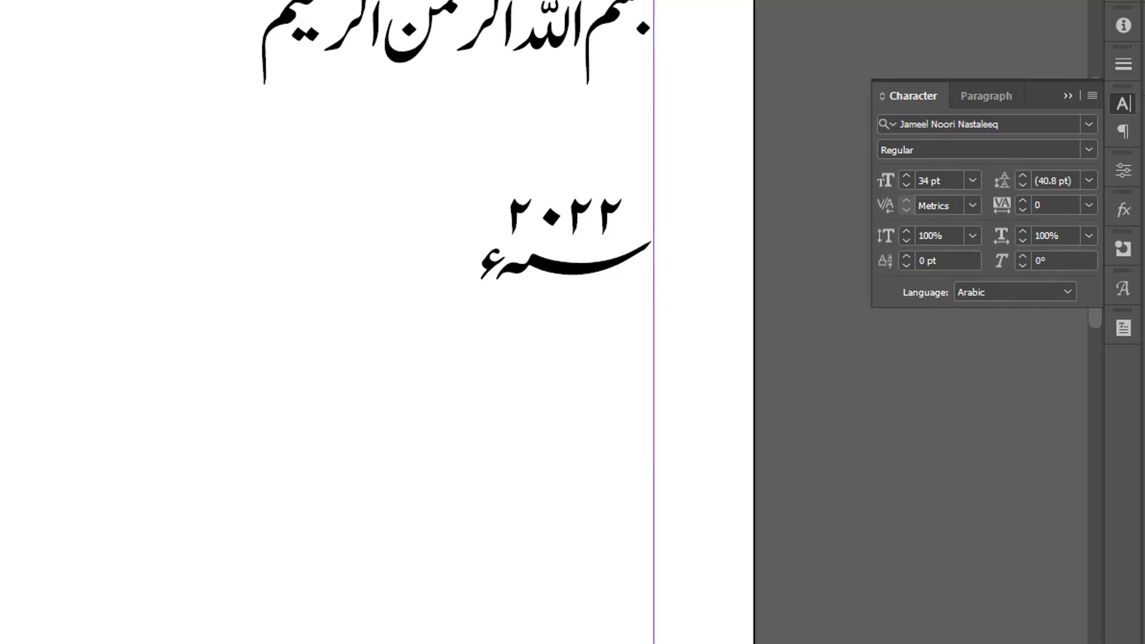
Insert the Arabic number sign ؀ on the empty line and write ۲۲۳۴ on it, briefly trying ۵ as the last digit
text(ے)
key(BackSpace)
text(ے)
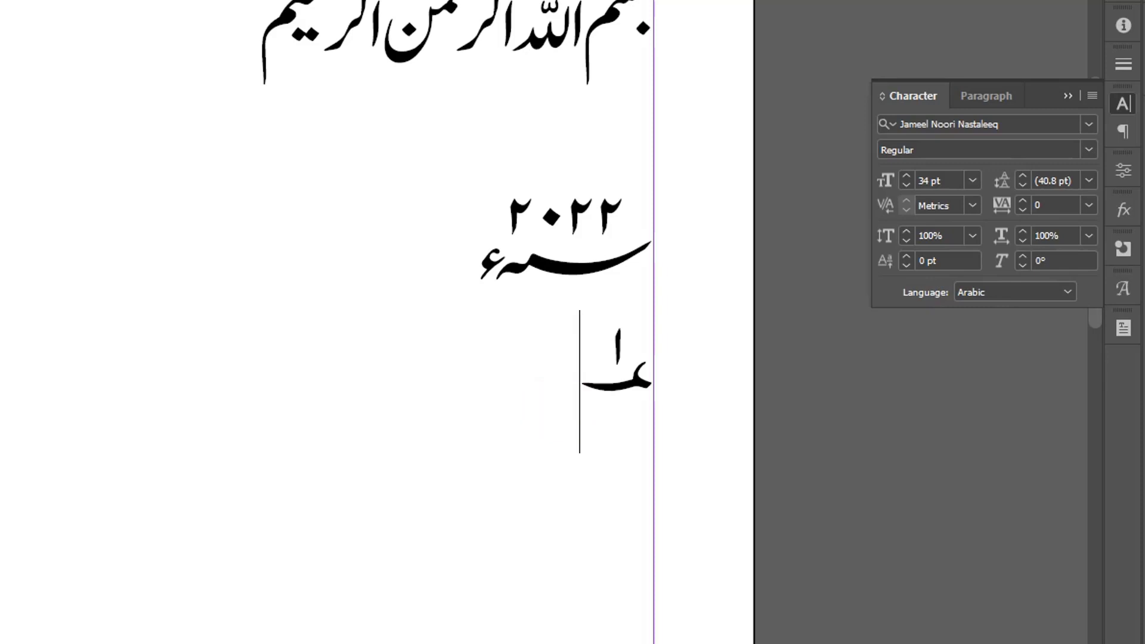
text(٢)
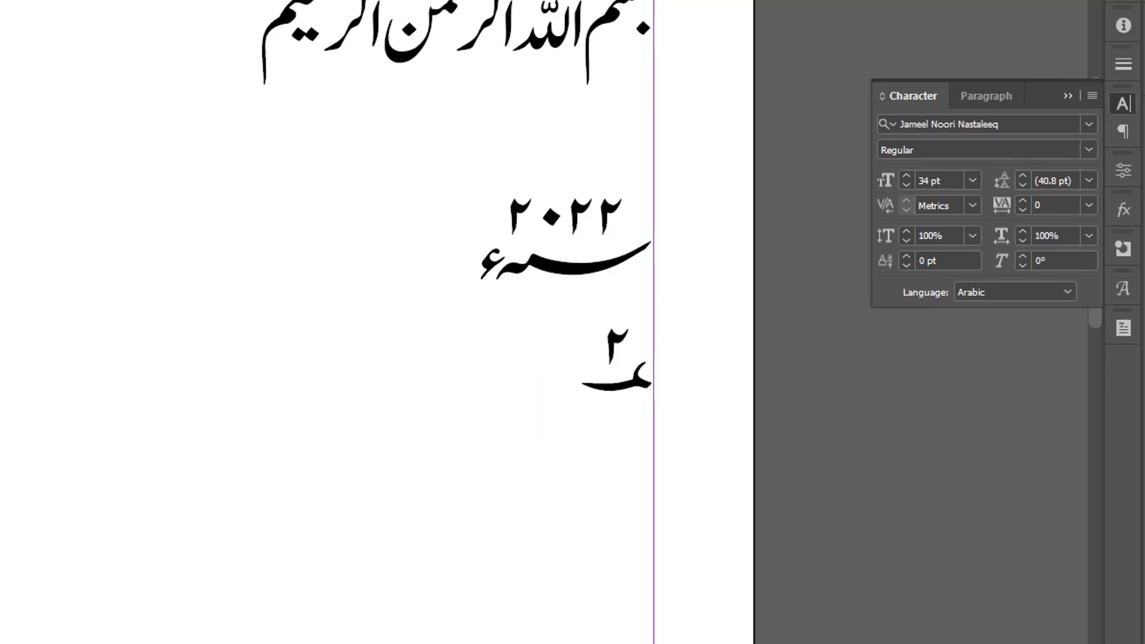
text(٢)
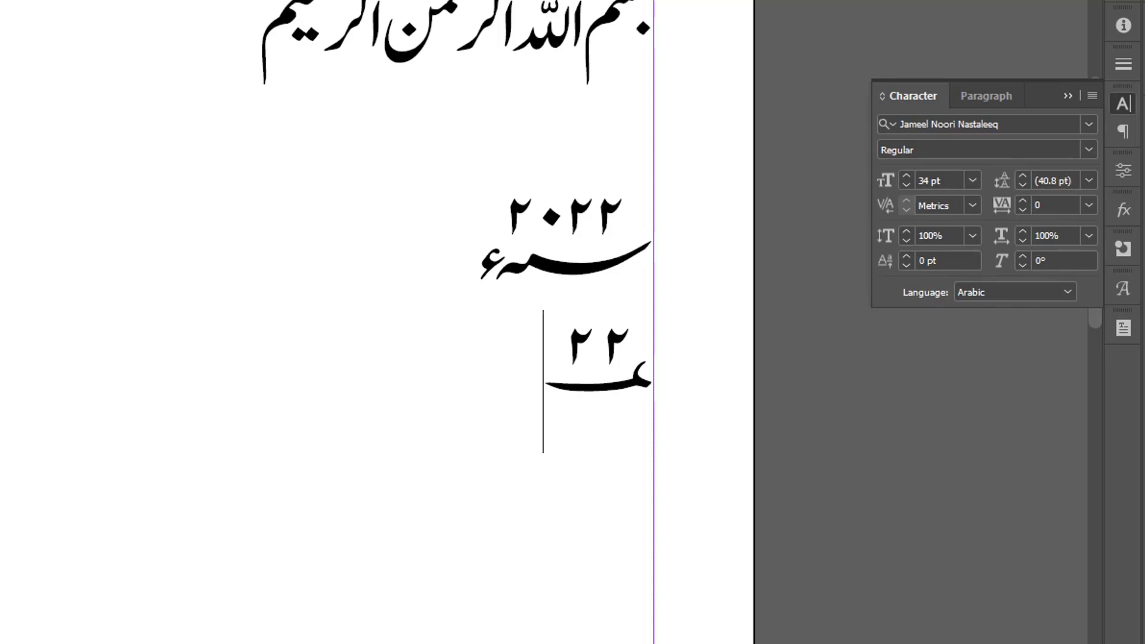
text(٣٤)
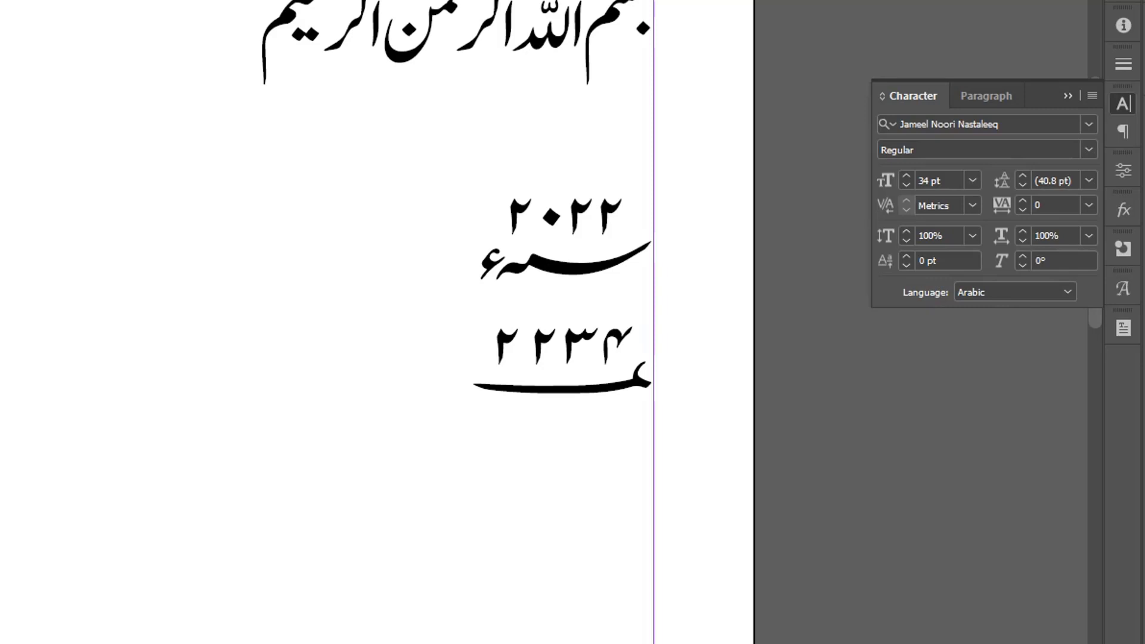
key(BackSpace)
text(٥)
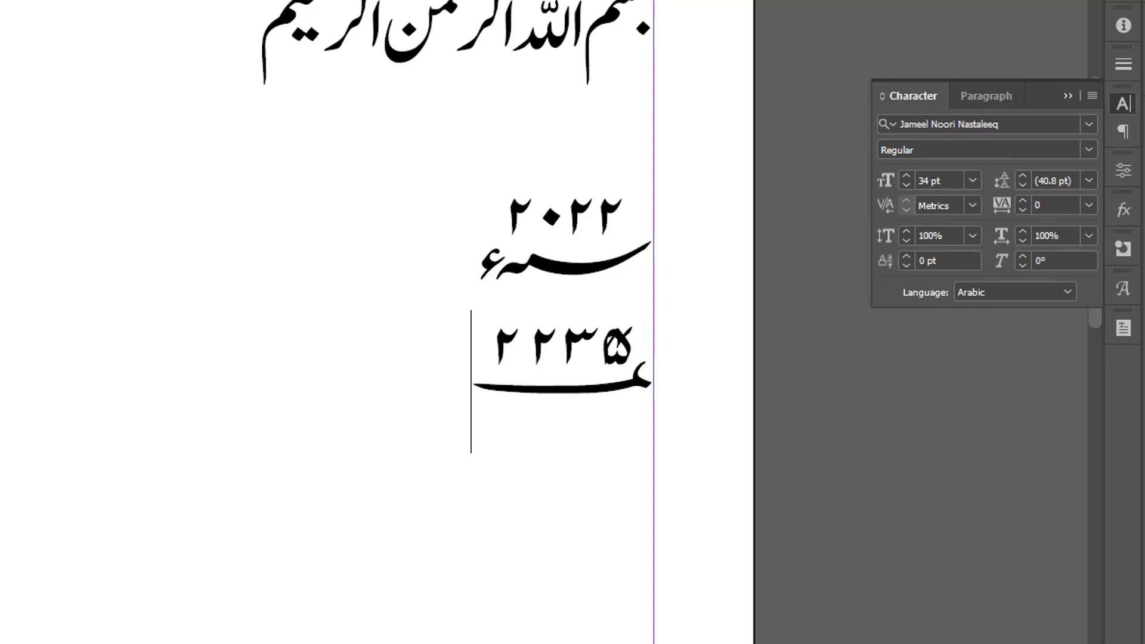
key(BackSpace)
text(٤)
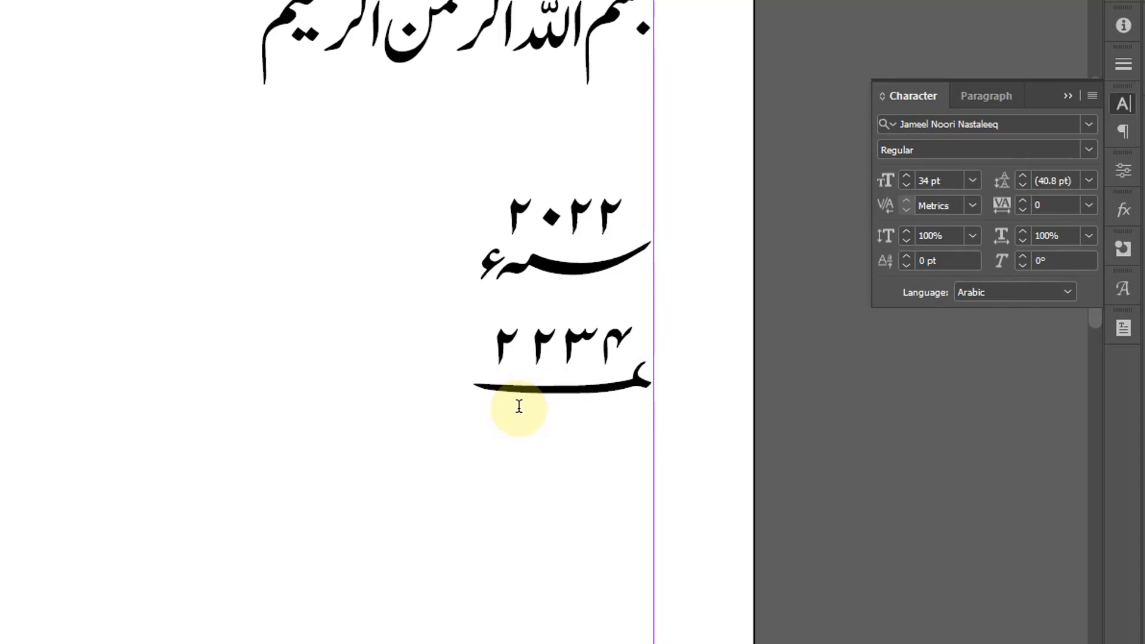
Shorten the number on the number sign to ۲۲
key(BackSpace)
key(BackSpace)
key(BackSpace)
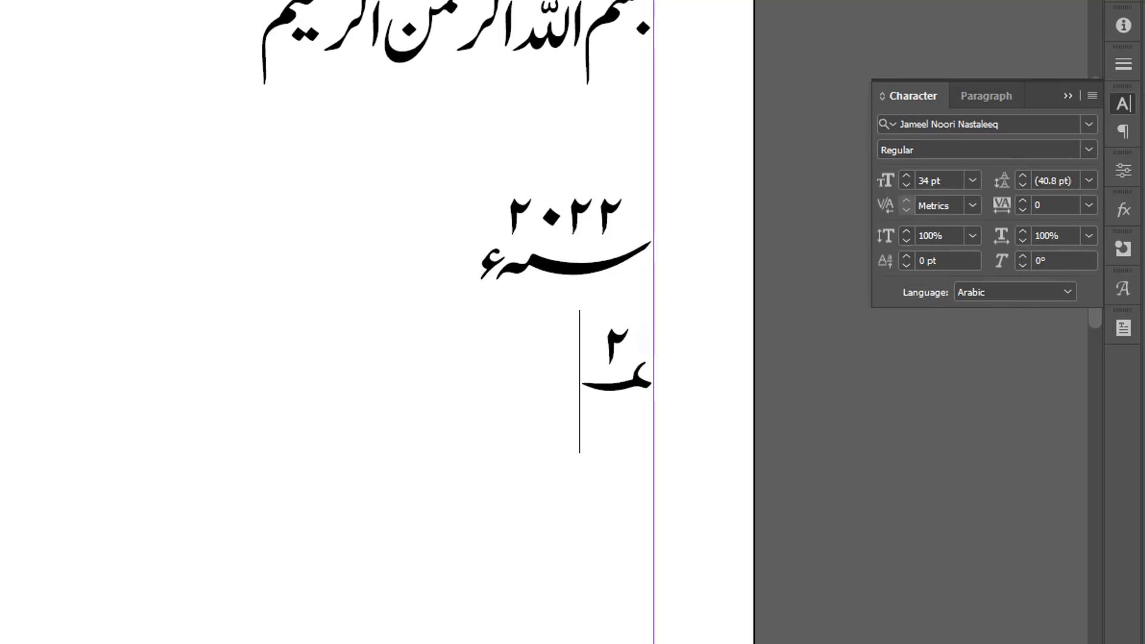
text(٢)
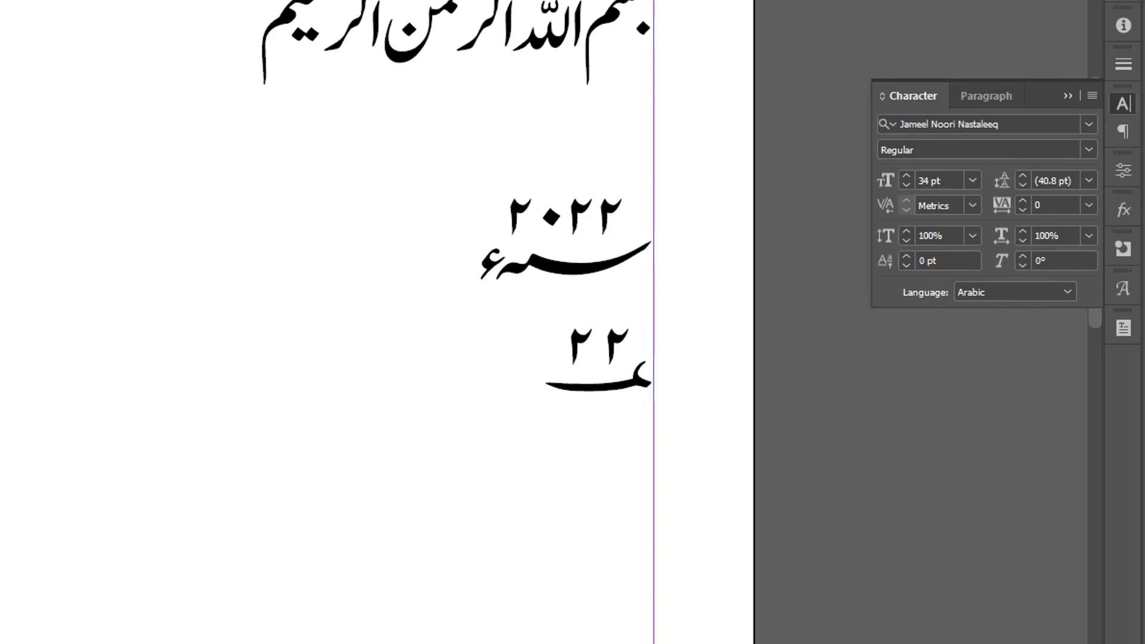
Insert the Arabic footnote sign ؂ on a new line below ۲۲ and move the text cursor through the lines back to it
text(۵)
key(BackSpace)
text(م)
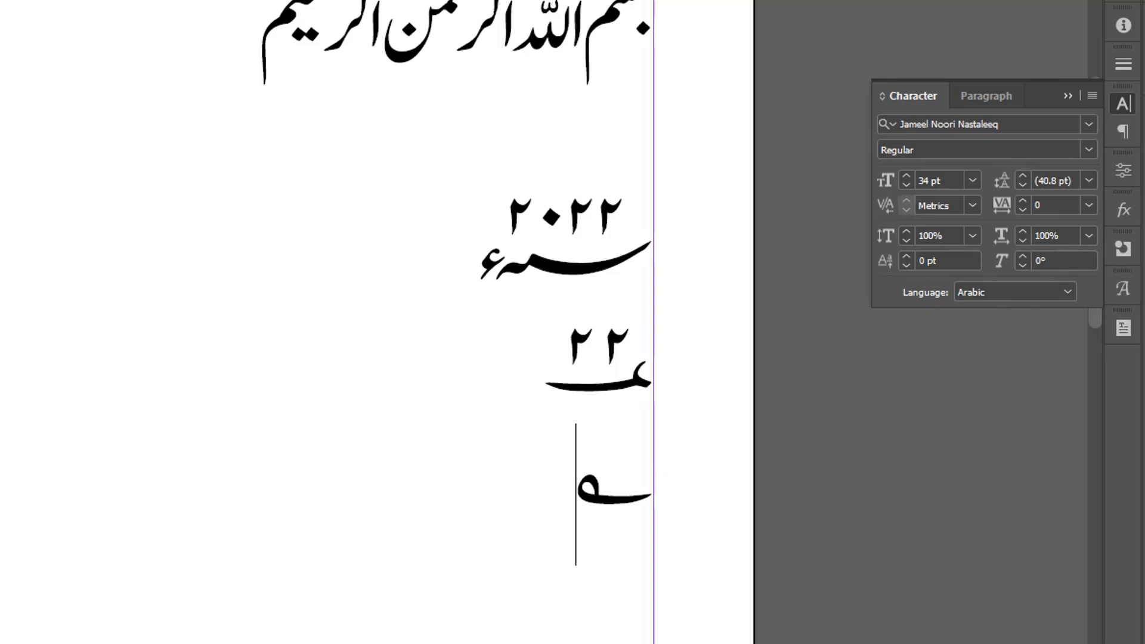
key(Up)
key(Up)
key(Up)
key(Down)
key(Down)
key(Down)
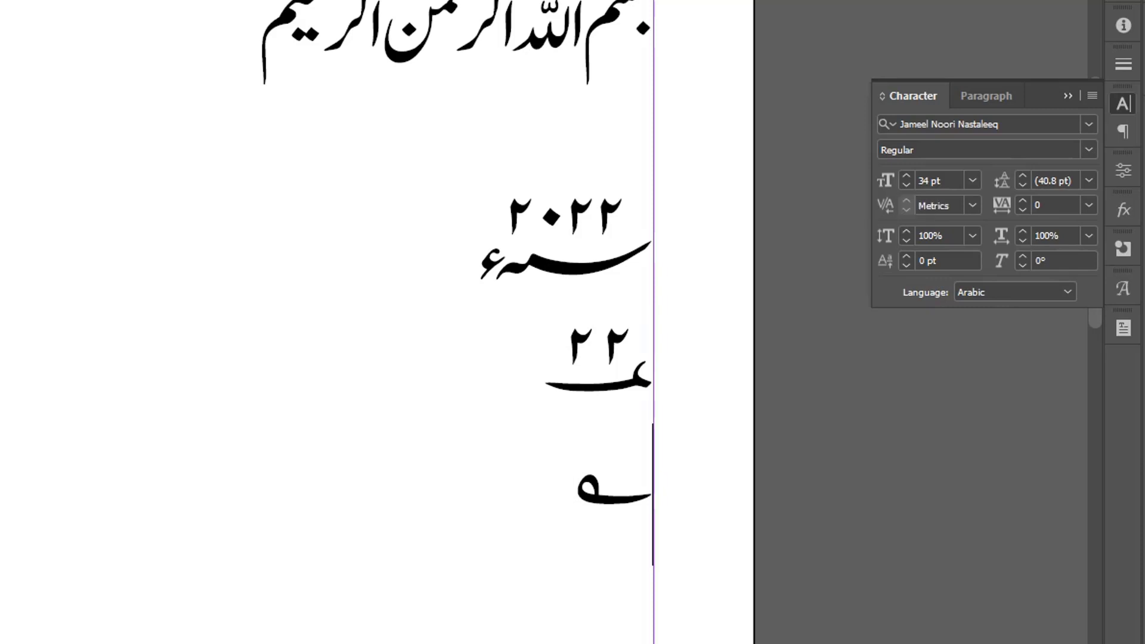
Try the poetic verse sign ؎ on a further line, and delete both it and the footnote sign above
key(End)
key(Return)
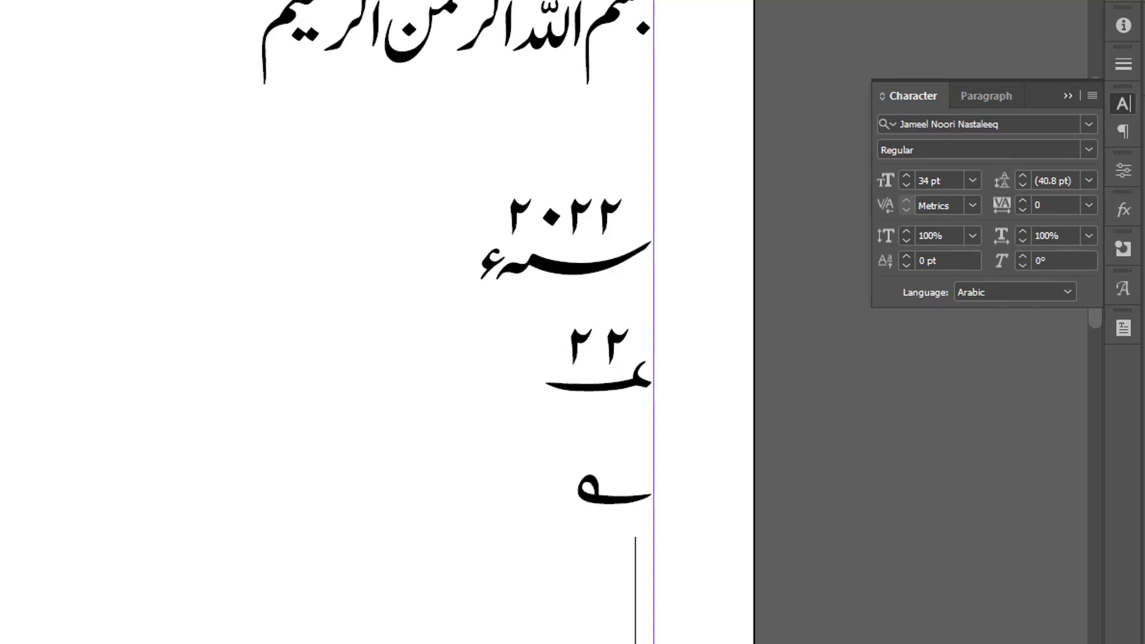
text(ؔ)
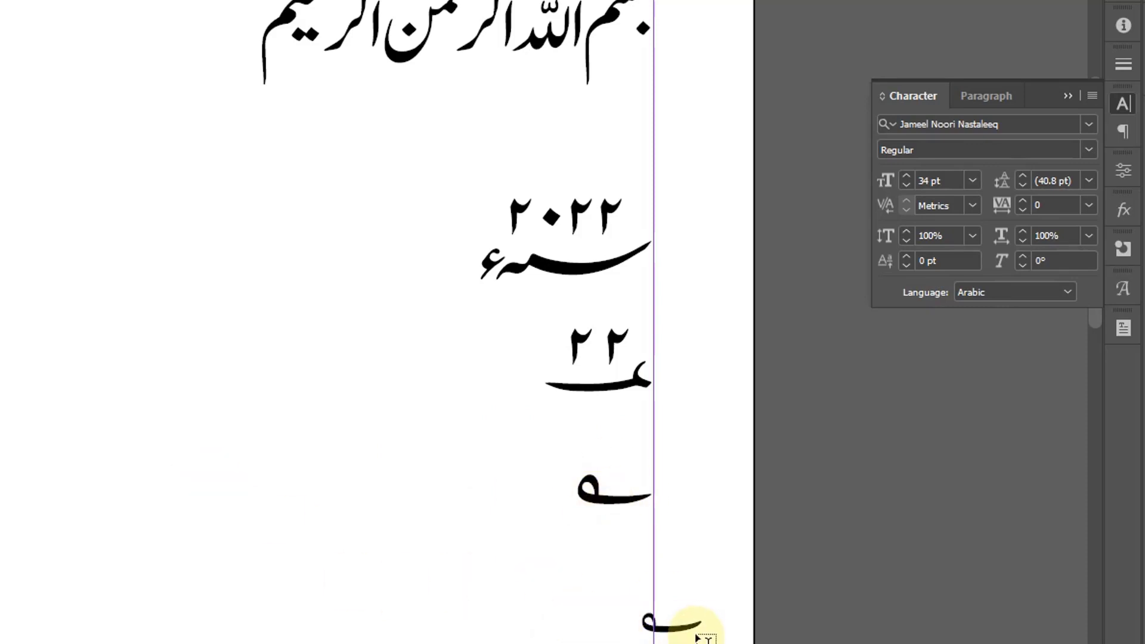
key(BackSpace)
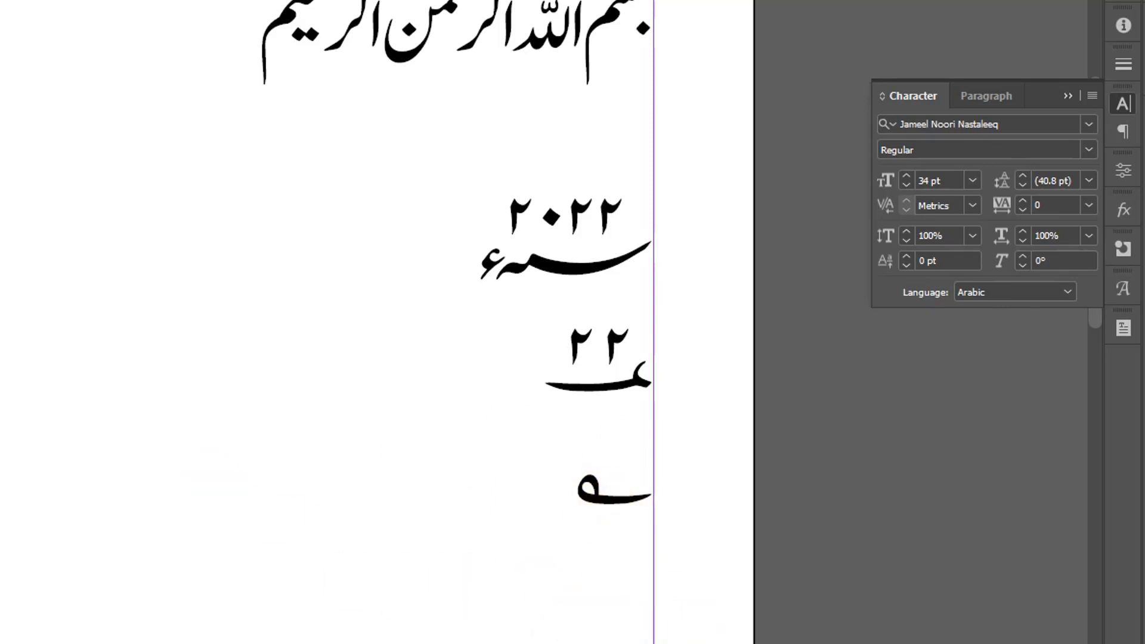
key(BackSpace)
key(BackSpace)
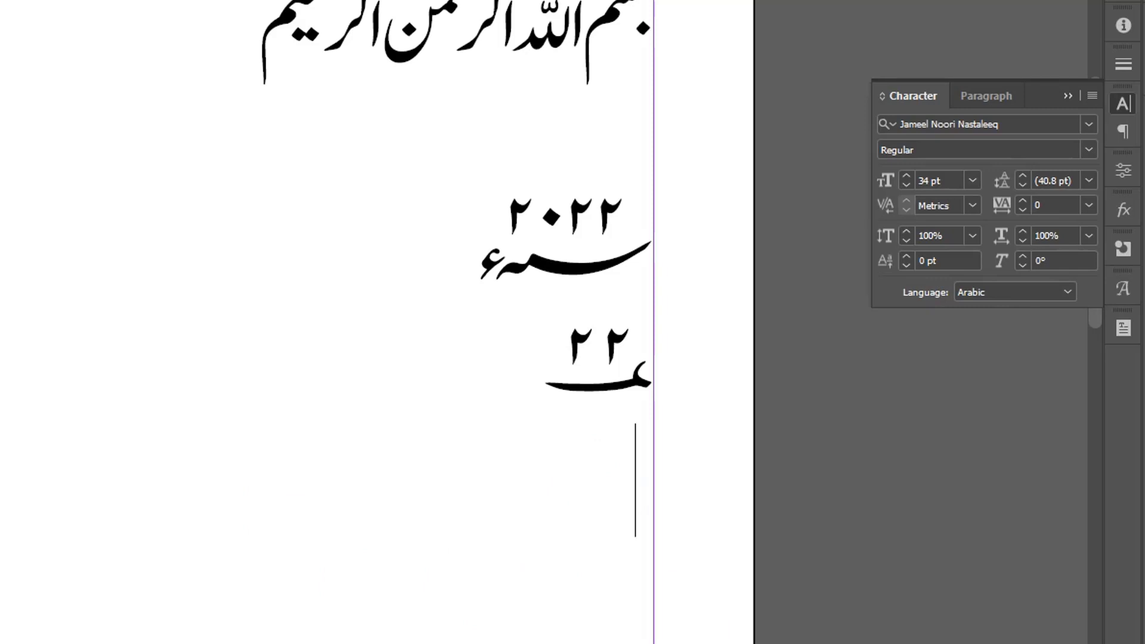
Insert the footnote sign ؂ on the line below ۲۲ and write ۱۲۵۹ on it
text(ہ)
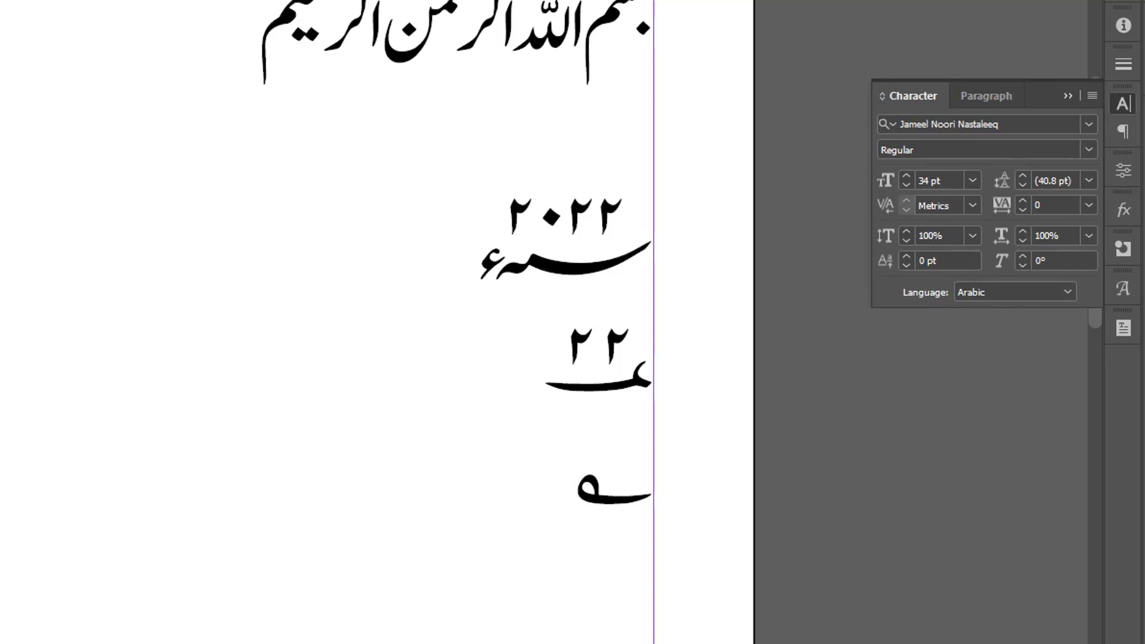
text(ا)
text(۲)
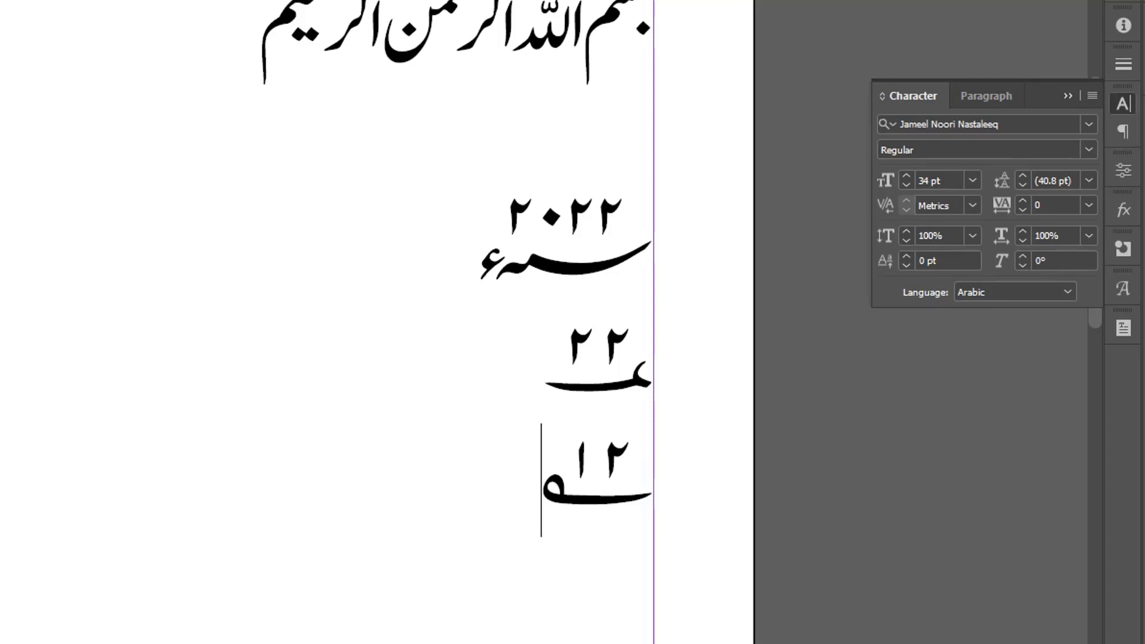
text(۵)
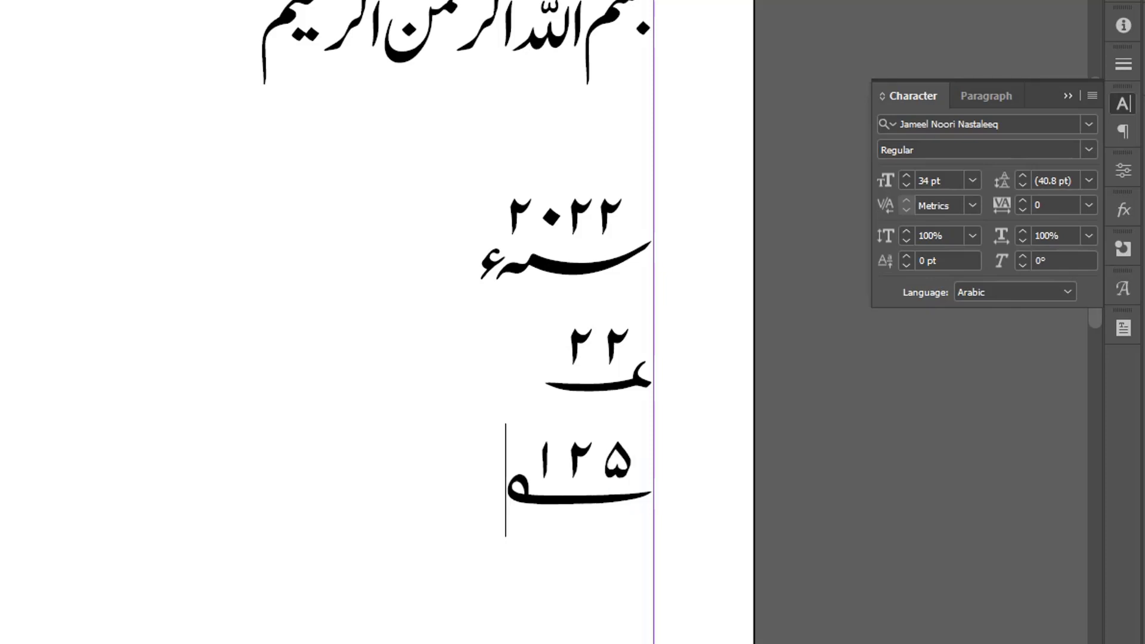
text(۹)
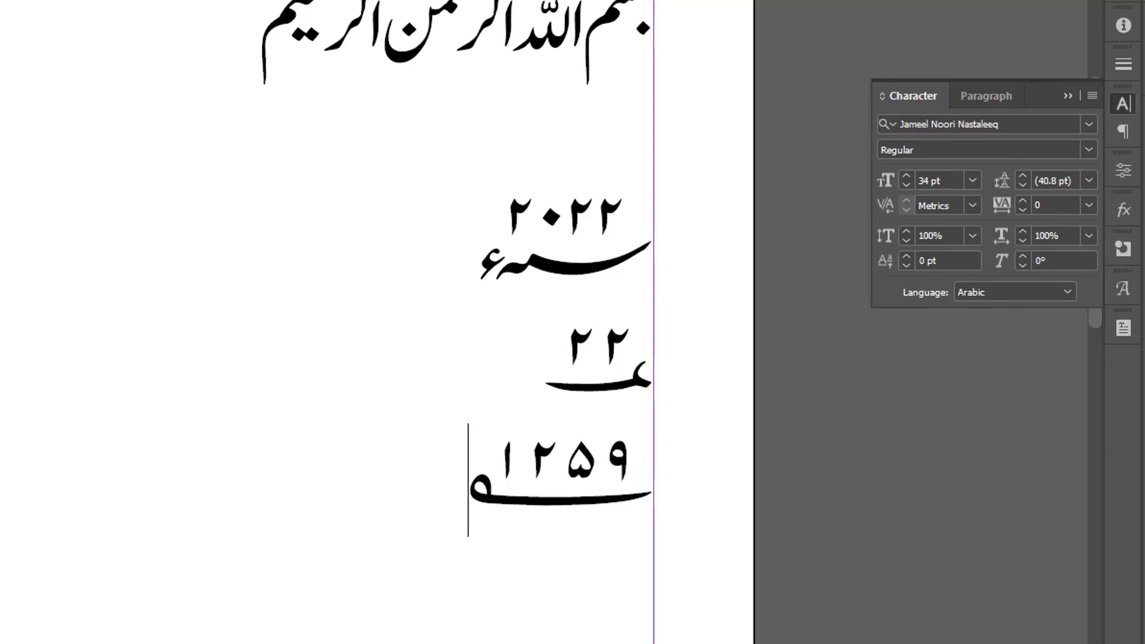
Remove all digits from the footnote sign, keeping only the sign, and select it
text(۸)
key(BackSpace)
key(BackSpace)
key(BackSpace)
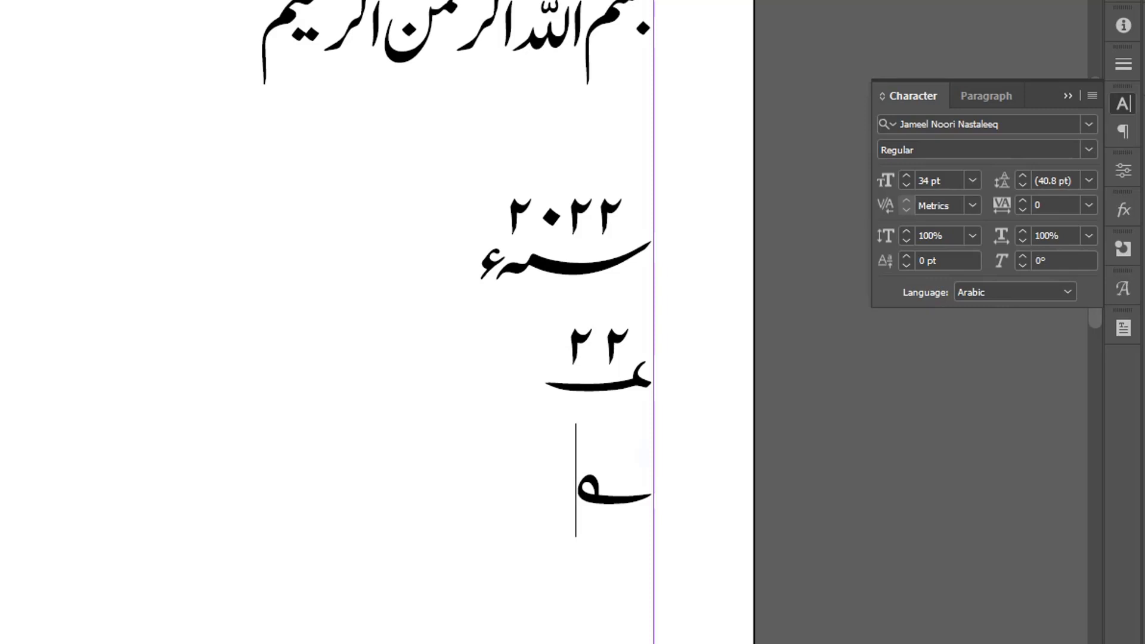
text(ة)
key(BackSpace)
key(shift+Right)
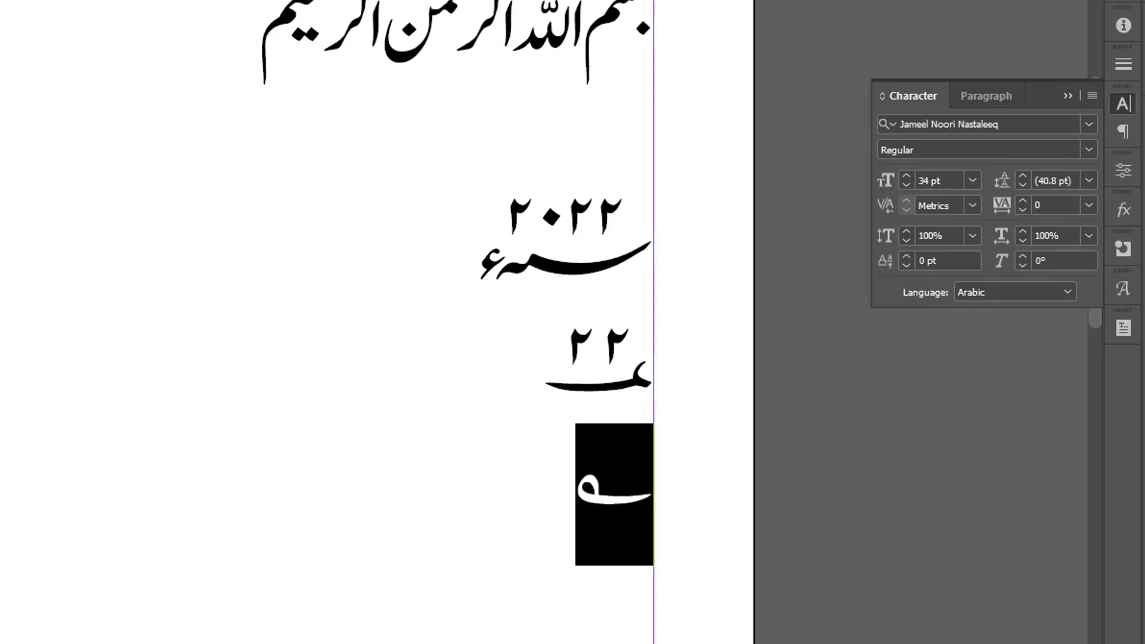
Extend the text frame downward past the footnote sign and place the text cursor back inside it
scroll(549, 592, up, 5)
scroll(468, 541, down, 6)
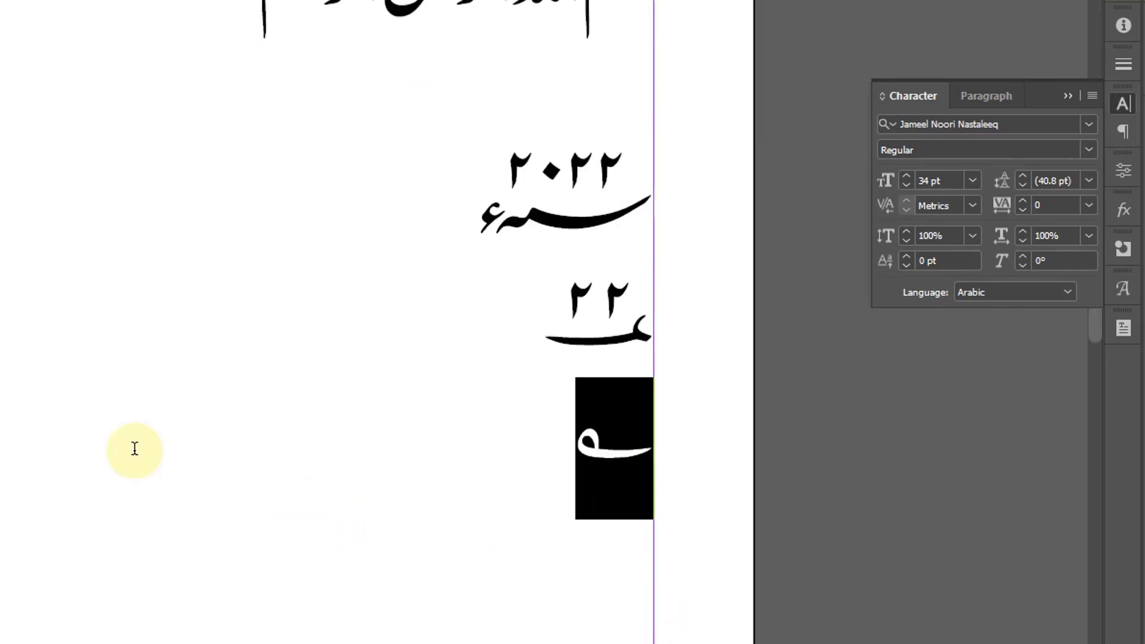
key(Escape)
scroll(358, 358, down, 5)
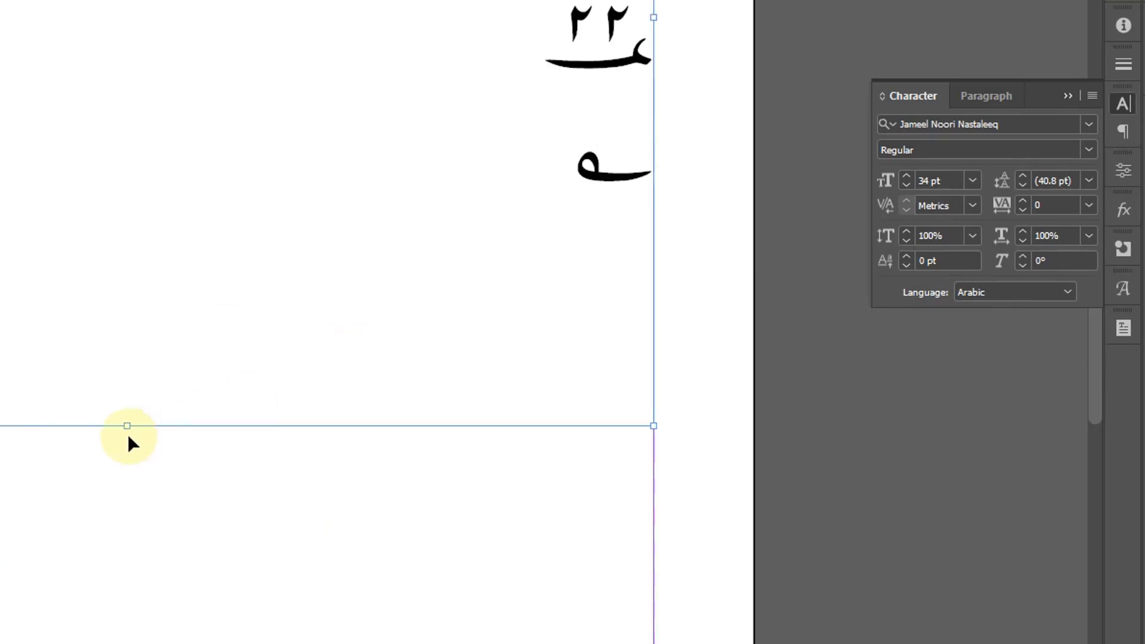
drag(128, 426, 149, 642)
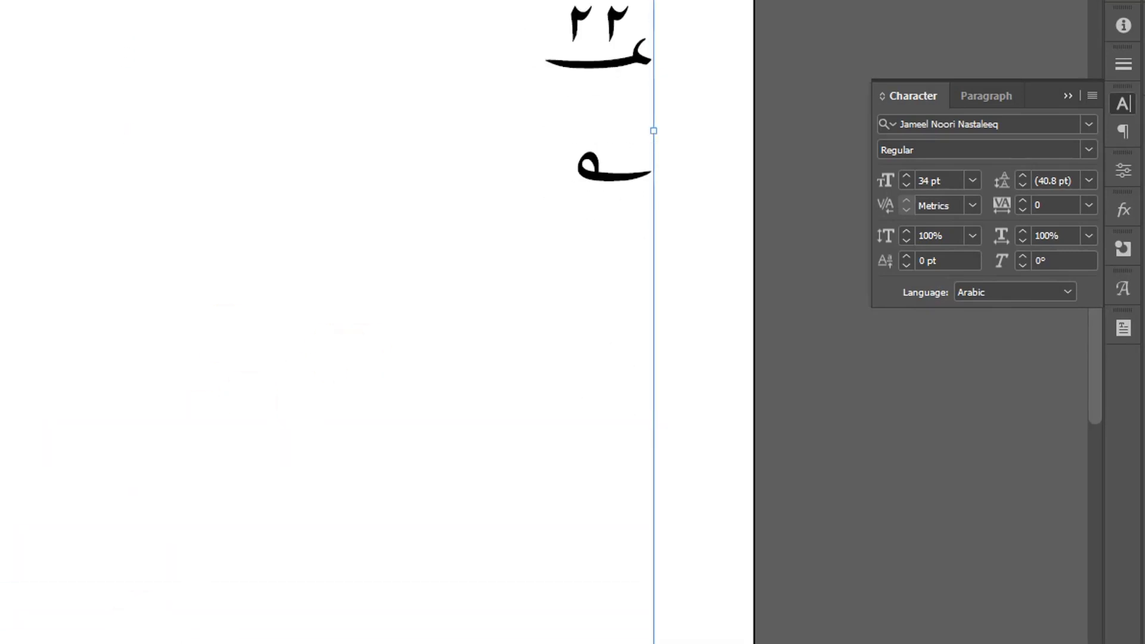
double_click(140, 217)
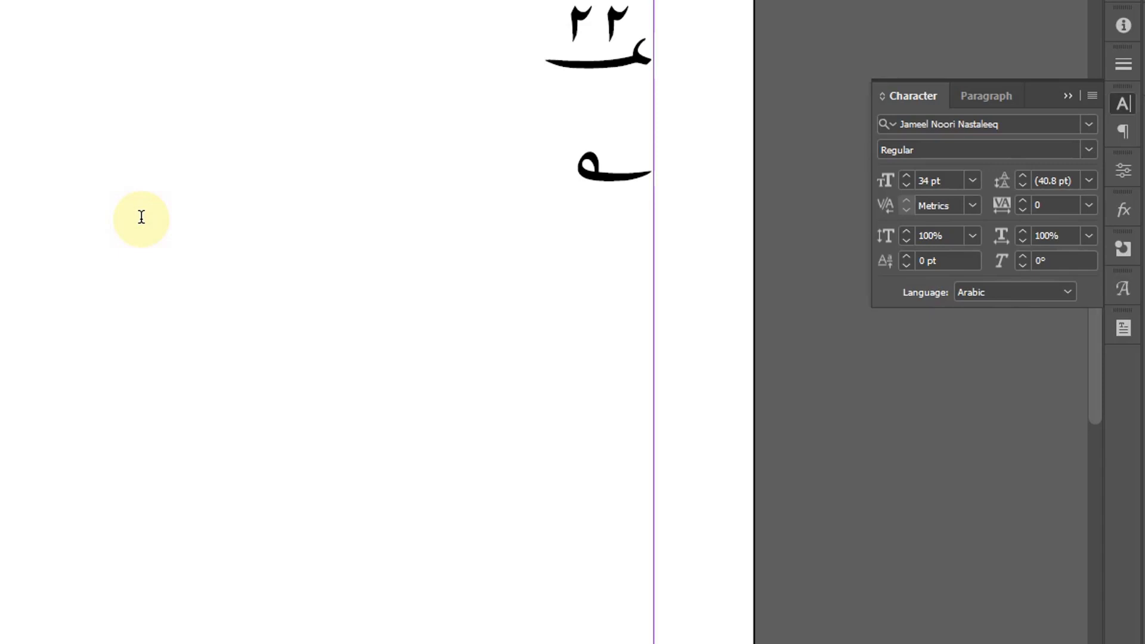
Write the sentence یہ جمیل نوری کا ڈیمو ہے۔ on the line below the footnote sign
text(یہ جم)
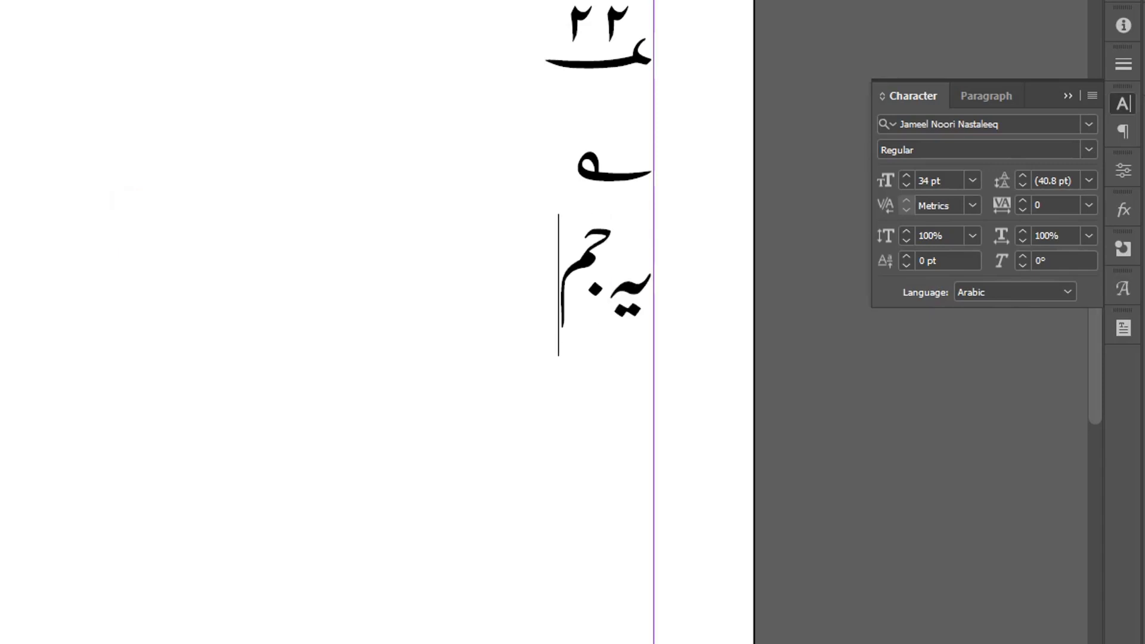
text(یل ن)
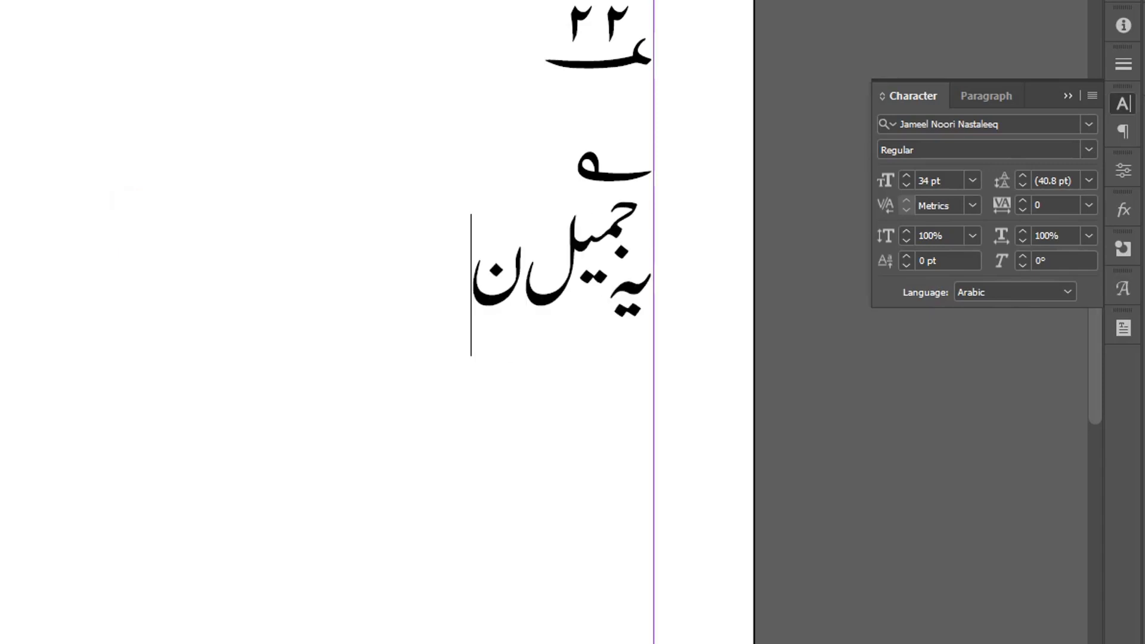
text(وری کاڈیم)
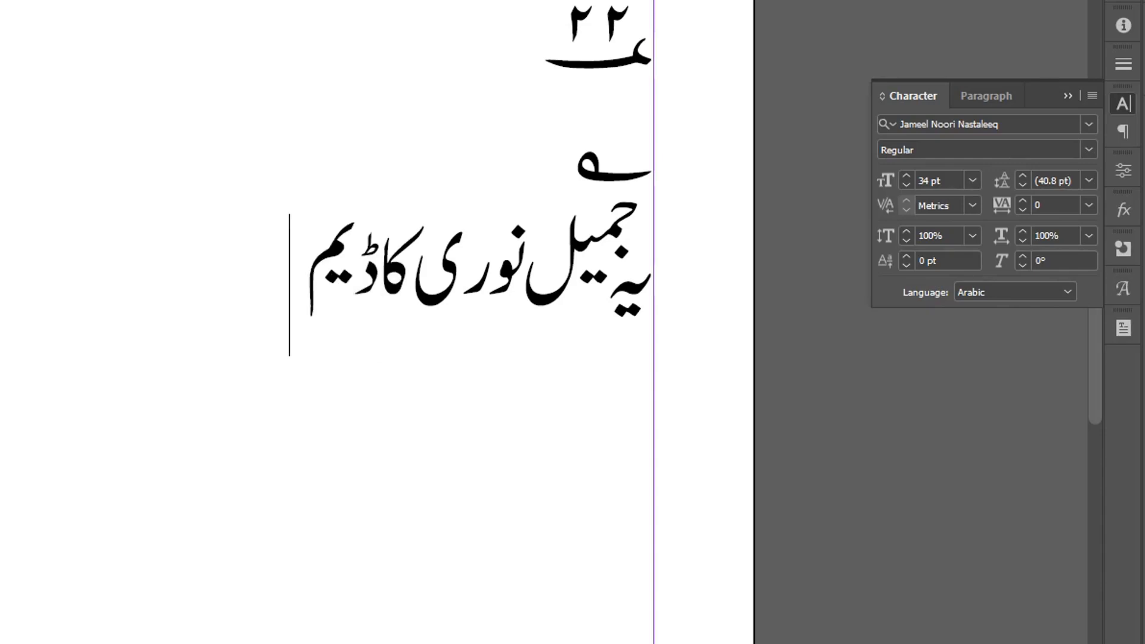
key(BackSpace)
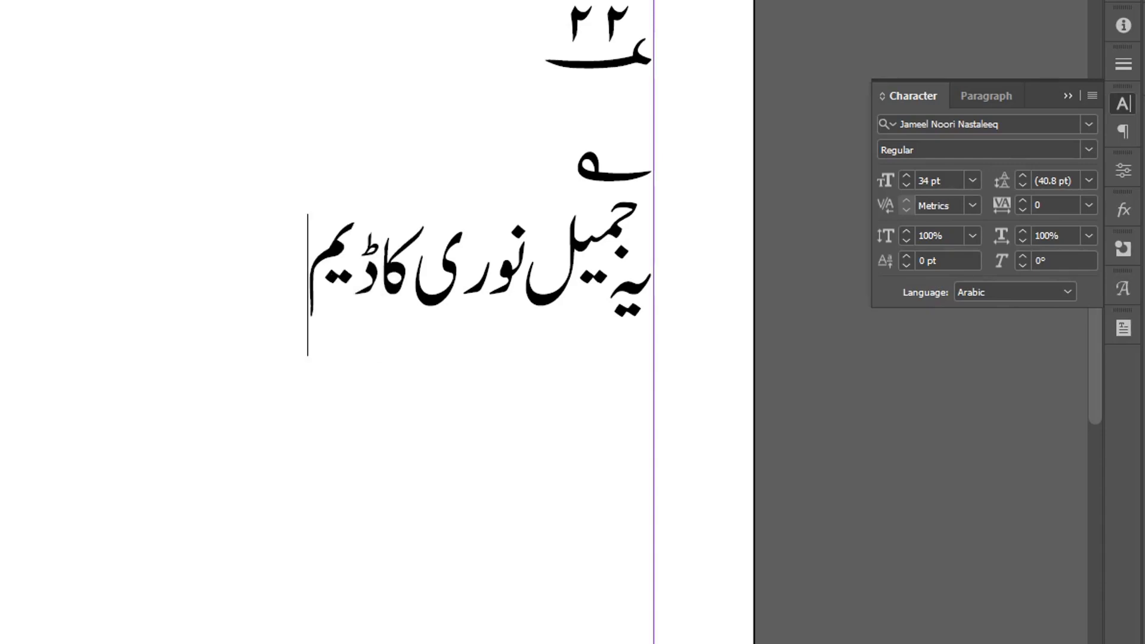
text(ہ)
key(BackSpace)
text(و ہے)
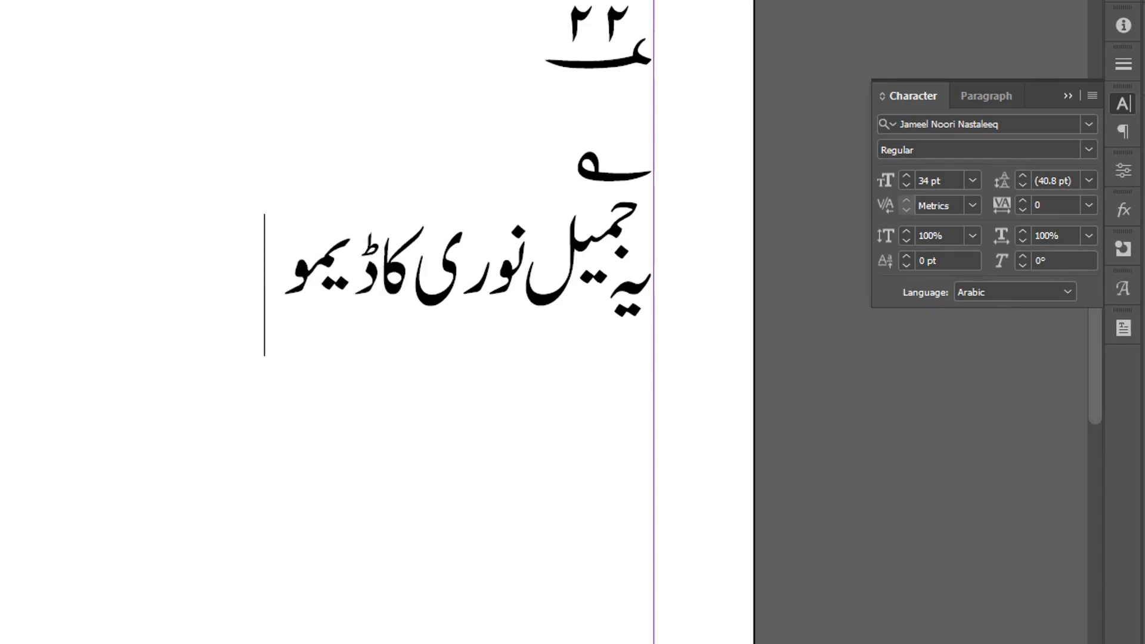
text(۔)
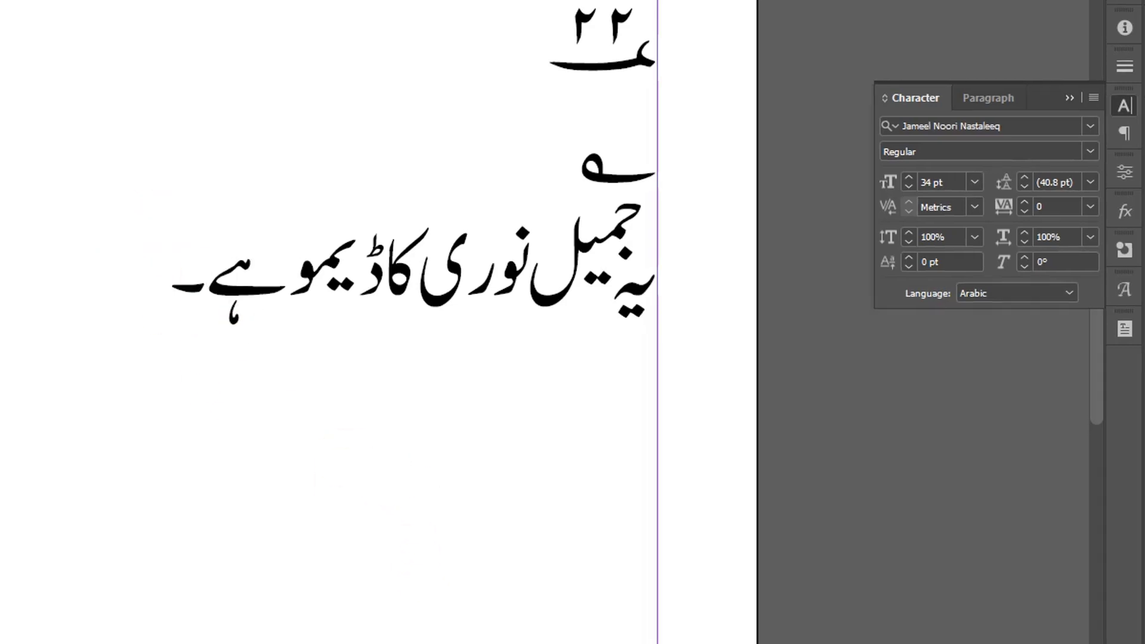
Insert a footnote at the end of the sentence and select its reference number in the text
click(16, 13)
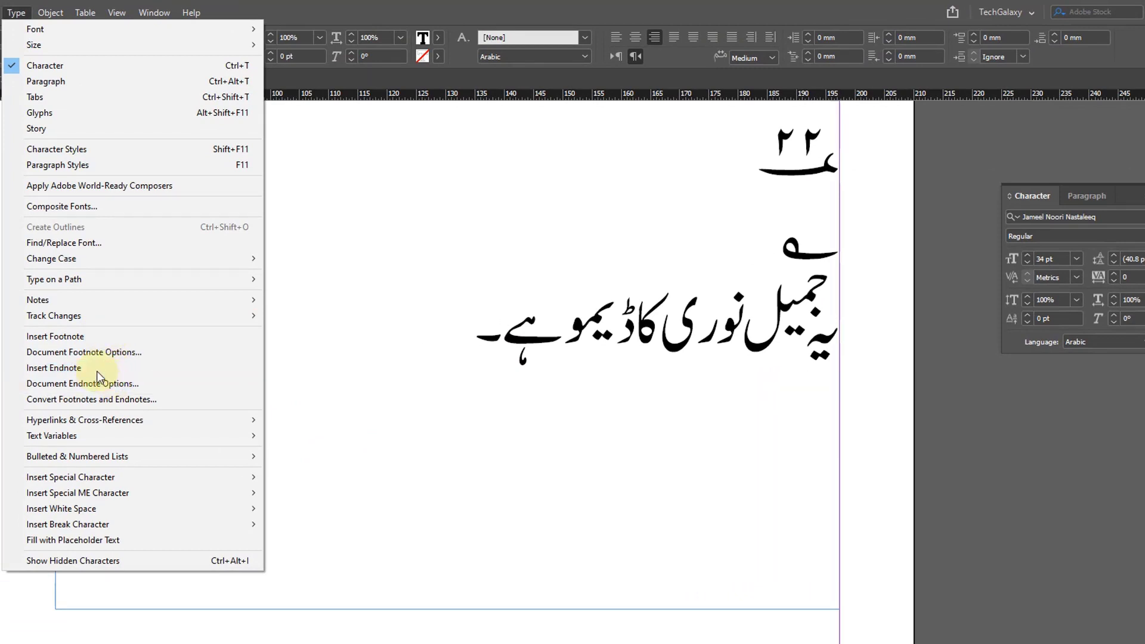
click(81, 337)
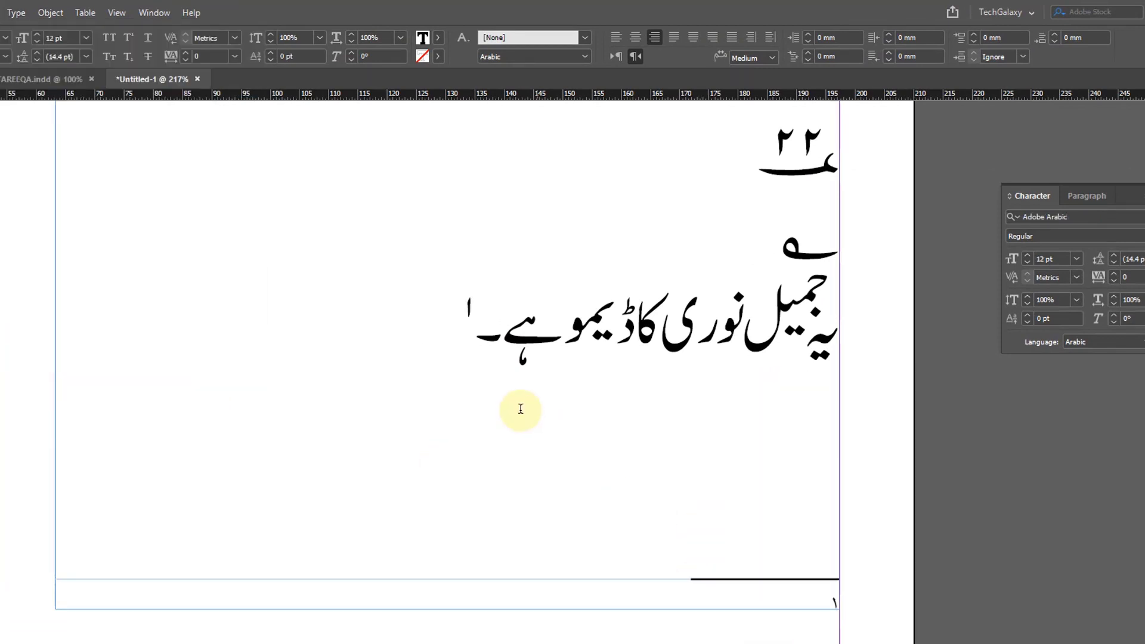
double_click(457, 308)
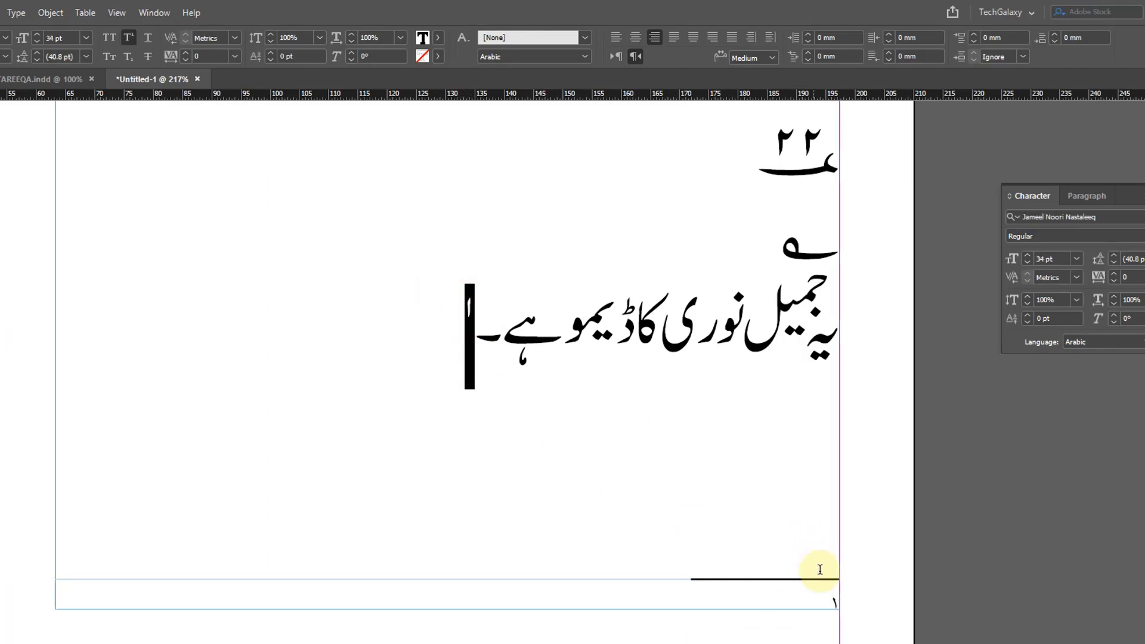
Set the document's footnote numbering to show the prefix ؂ in both reference and text
click(786, 243)
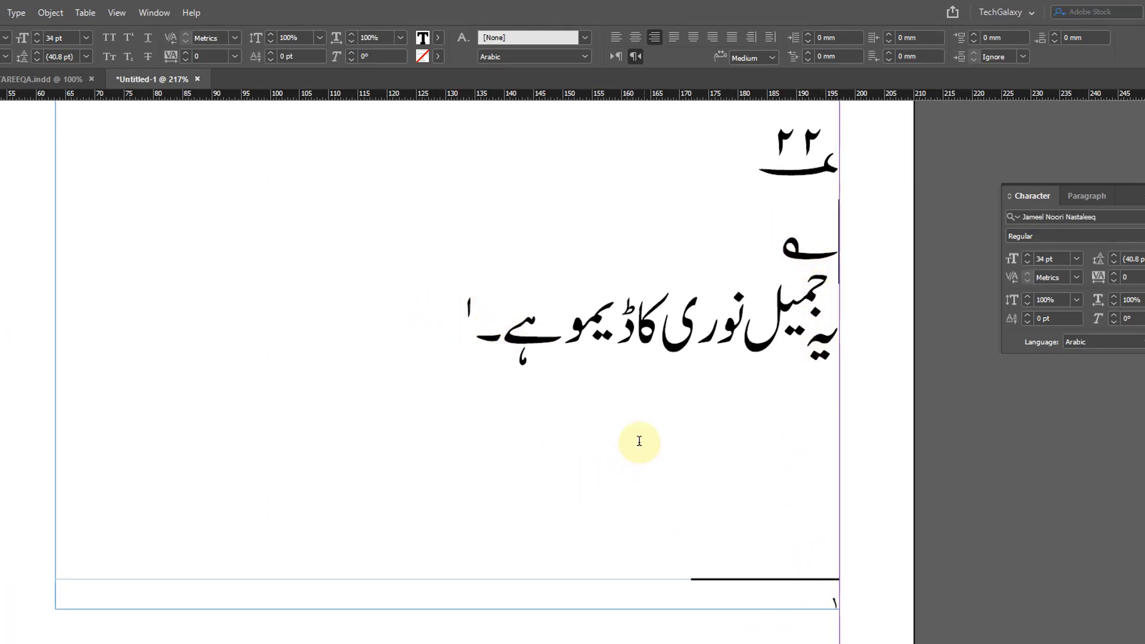
click(15, 13)
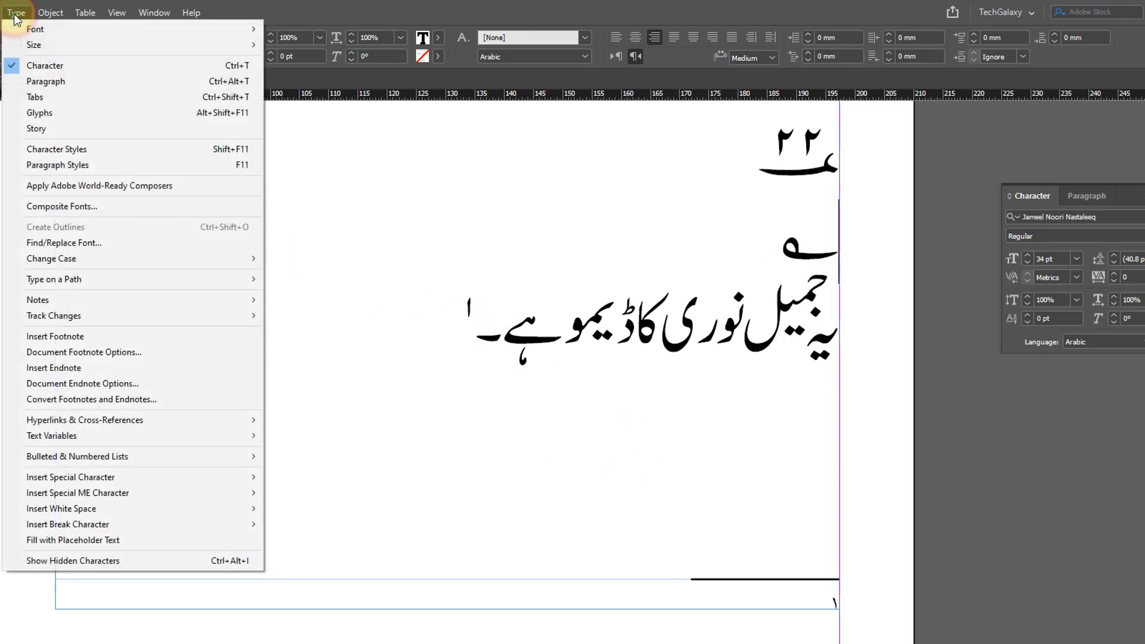
click(92, 352)
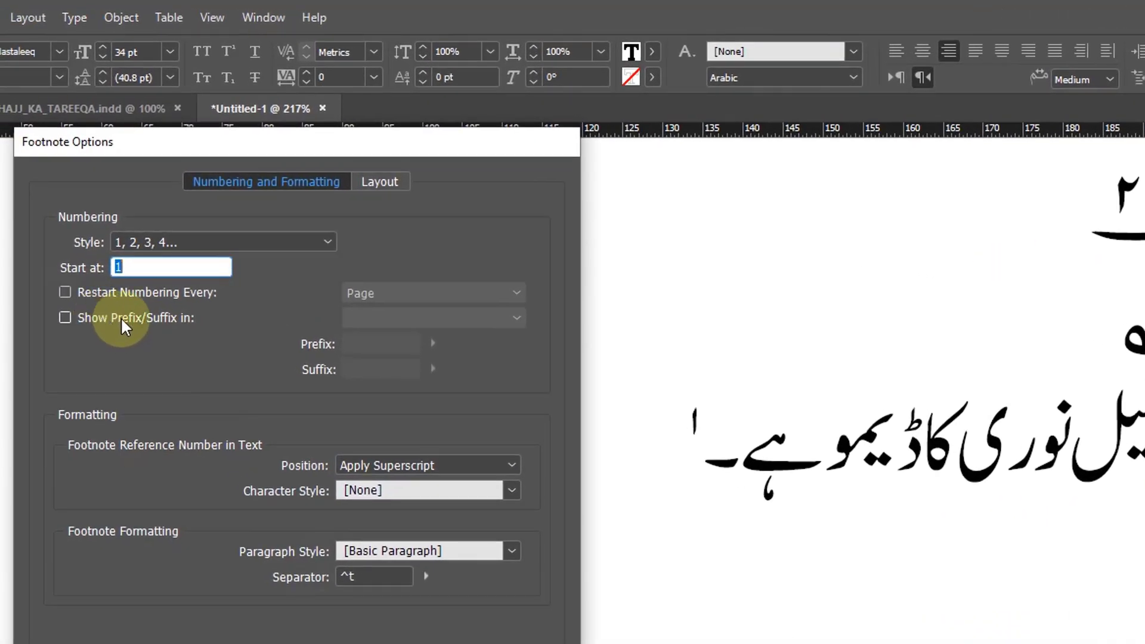
click(120, 316)
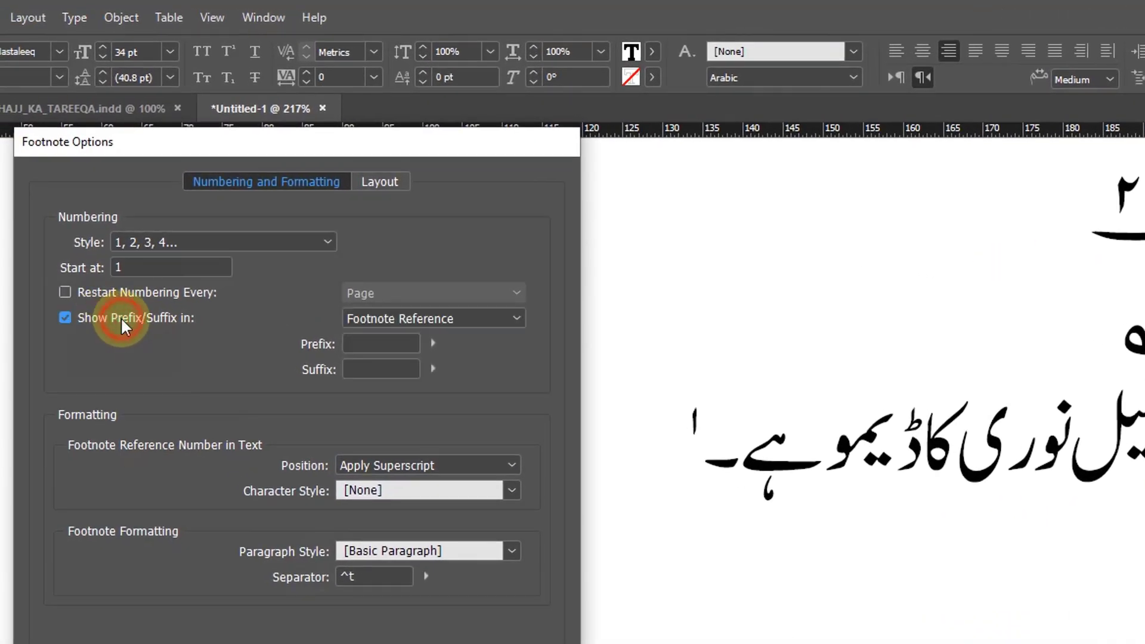
click(393, 343)
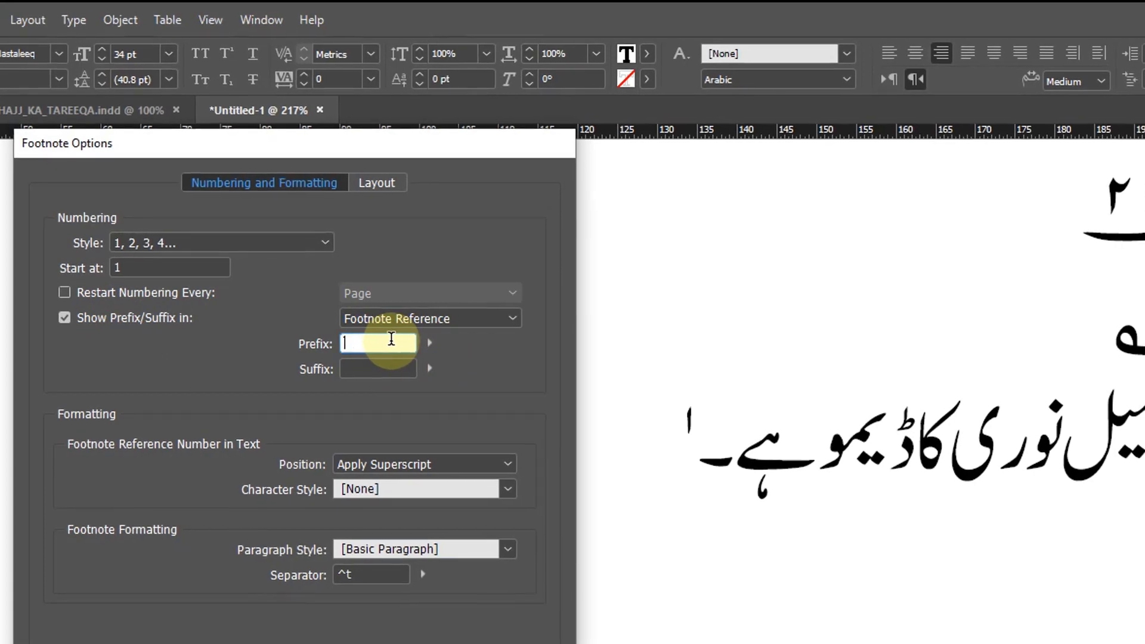
text(؂)
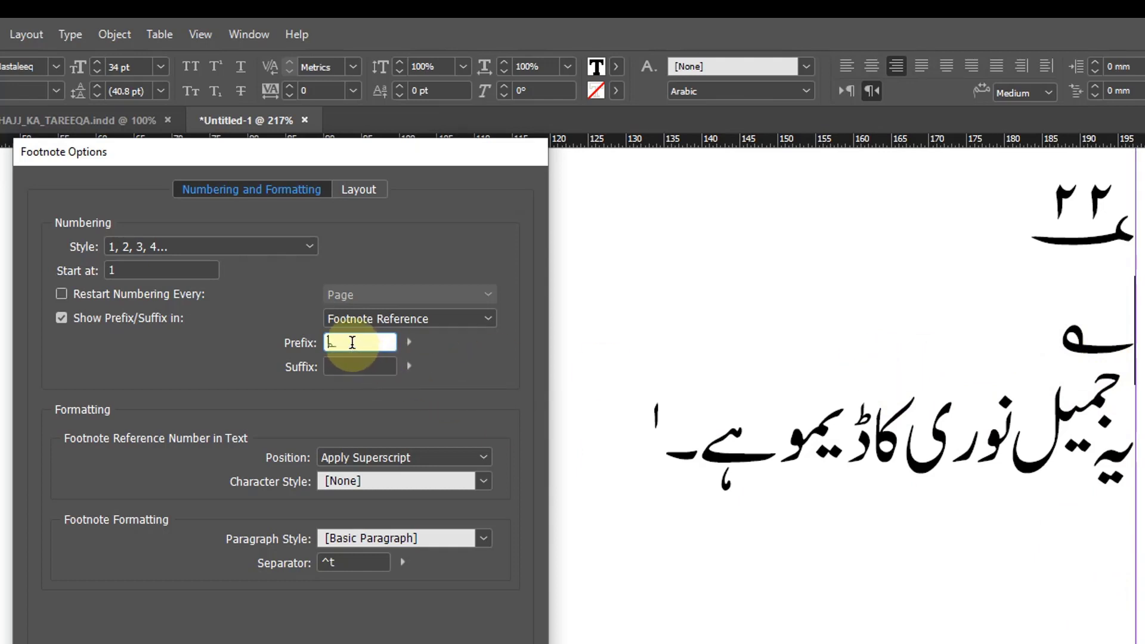
click(417, 318)
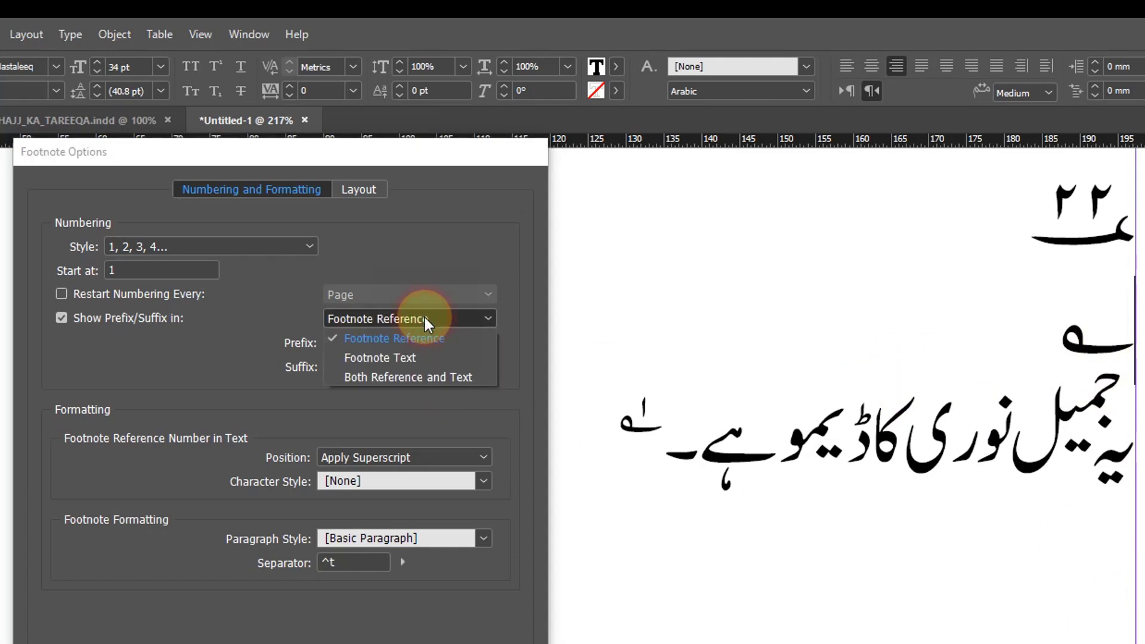
click(427, 378)
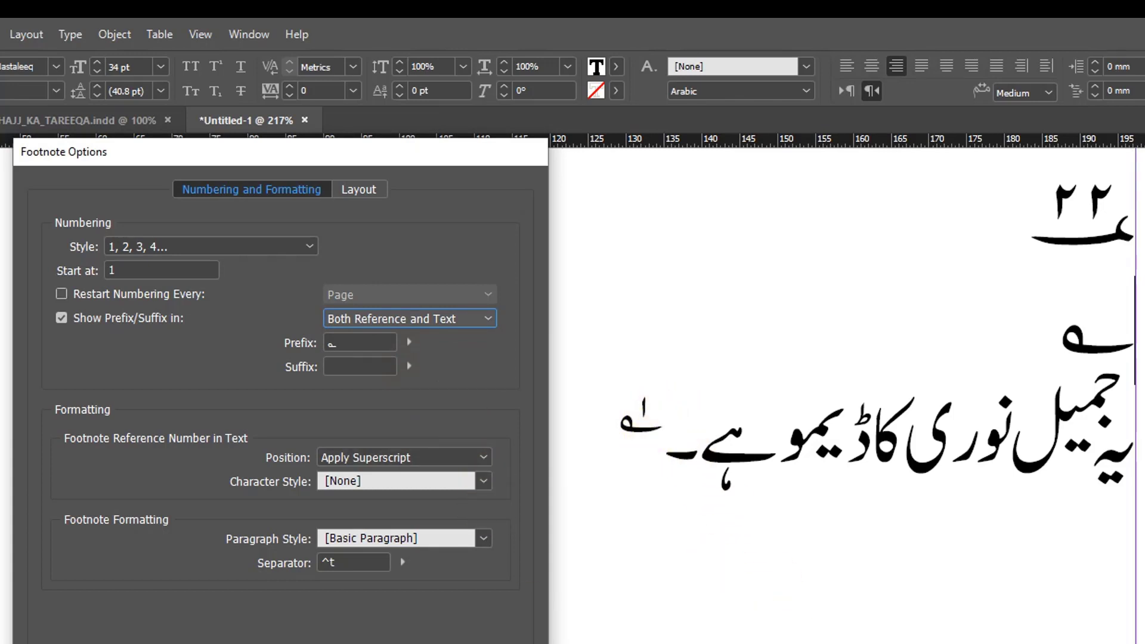
key(Return)
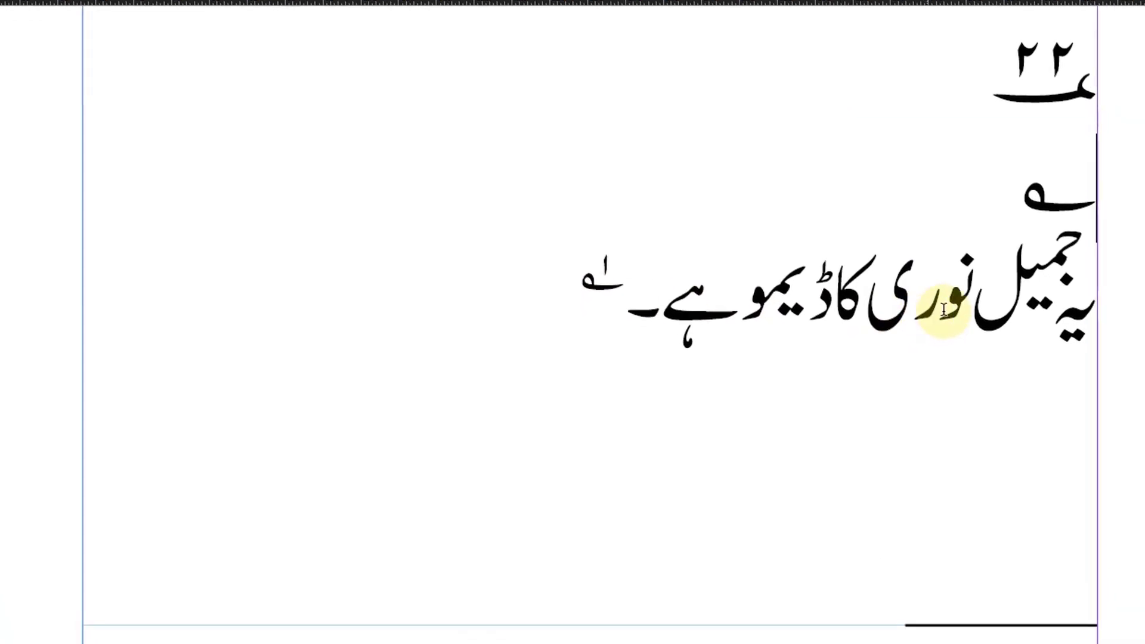
Insert another footnote after the word جمیل in the sentence
click(1011, 463)
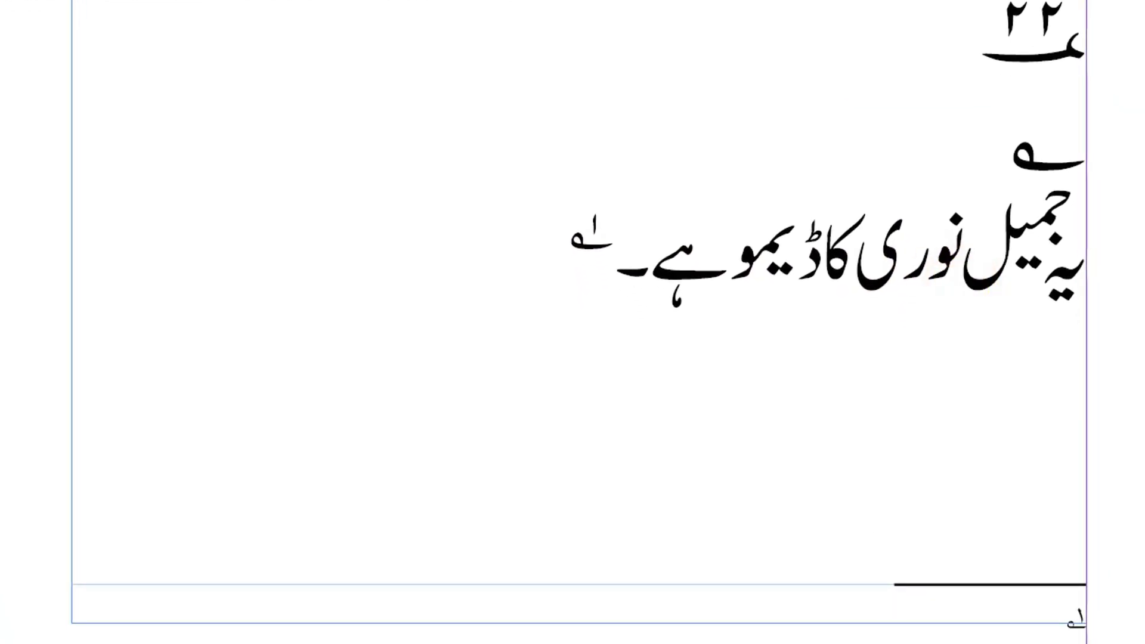
click(24, 1)
click(90, 265)
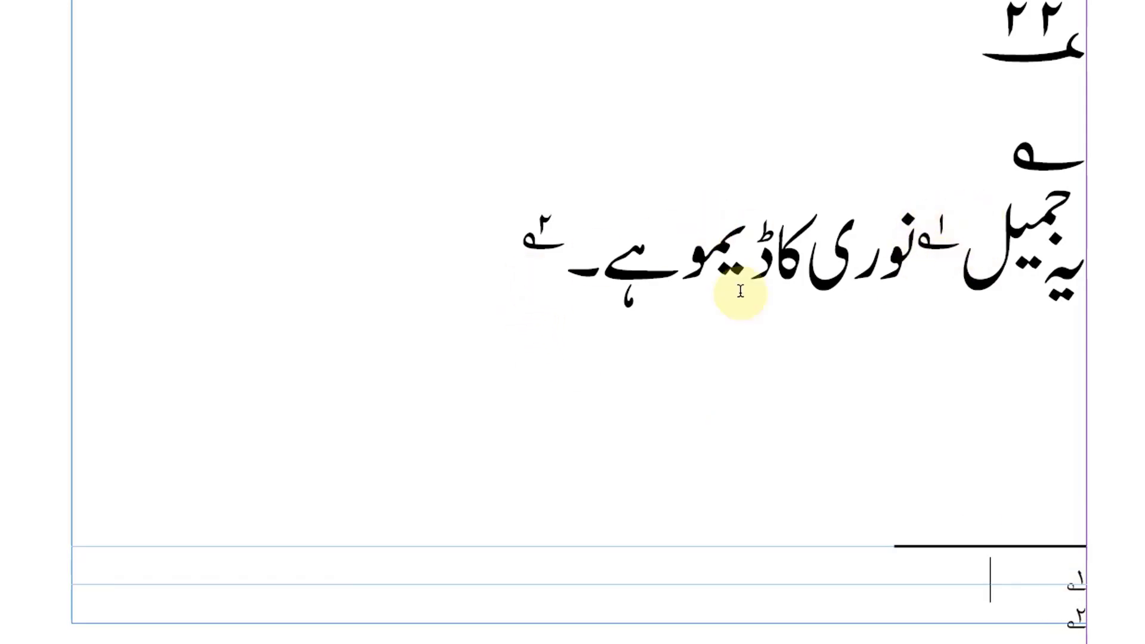
Set the font of the first footnote's line to Jameel Noori Nastaleeq
double_click(1066, 621)
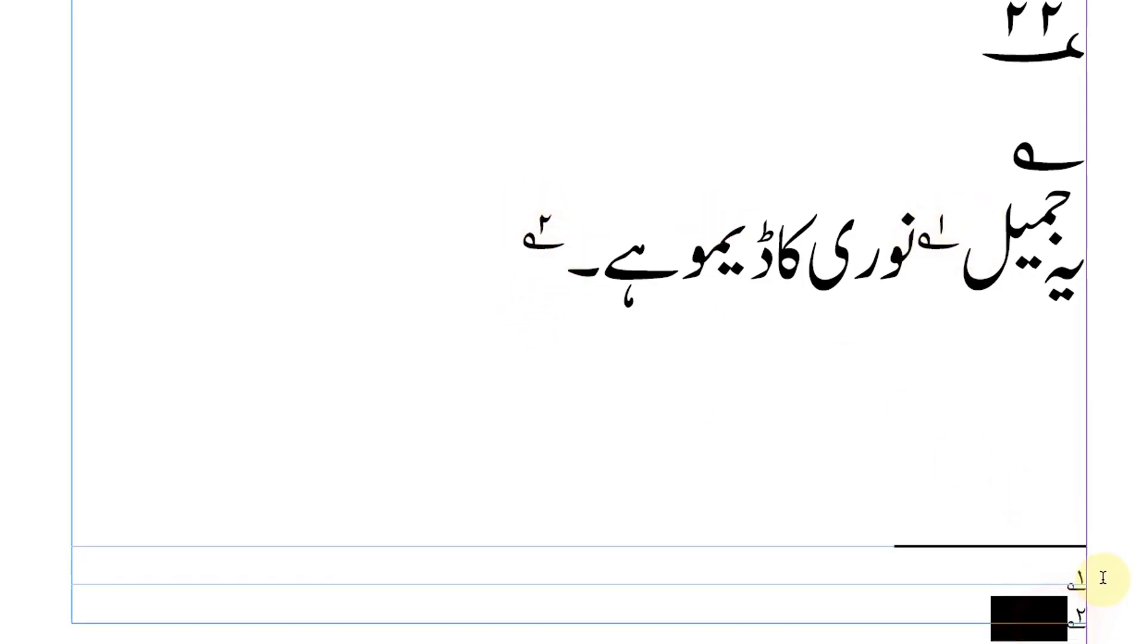
mouse_move(1102, 577)
mouse_down()
mouse_move(1104, 593)
mouse_move(1085, 587)
mouse_move(1082, 601)
mouse_up()
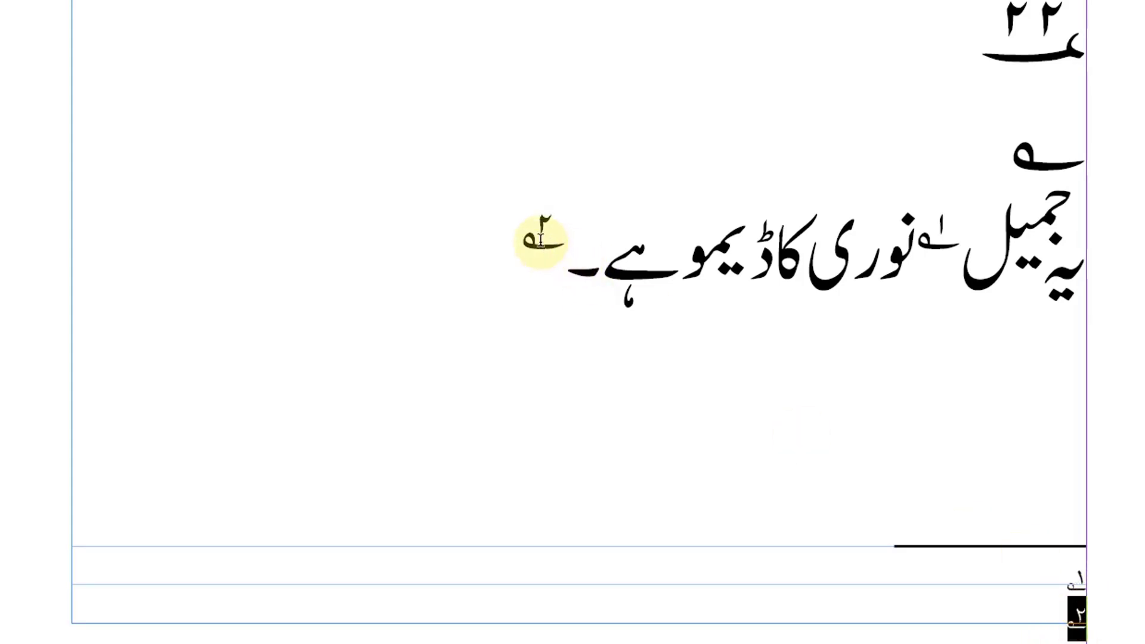
click(540, 238)
double_click(1067, 577)
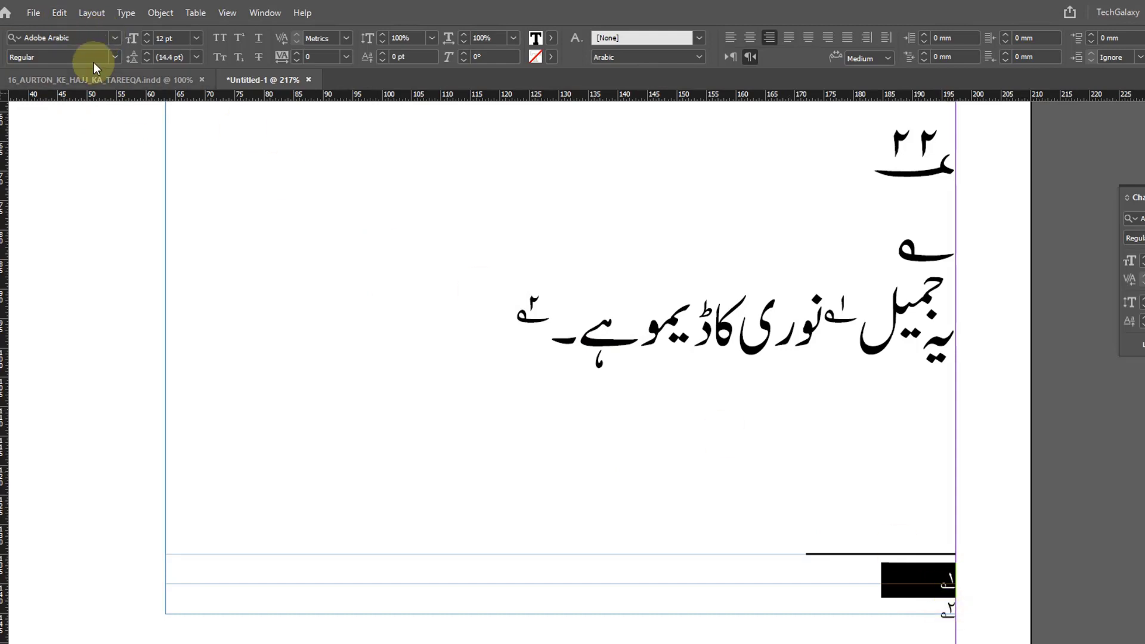
click(115, 38)
click(113, 80)
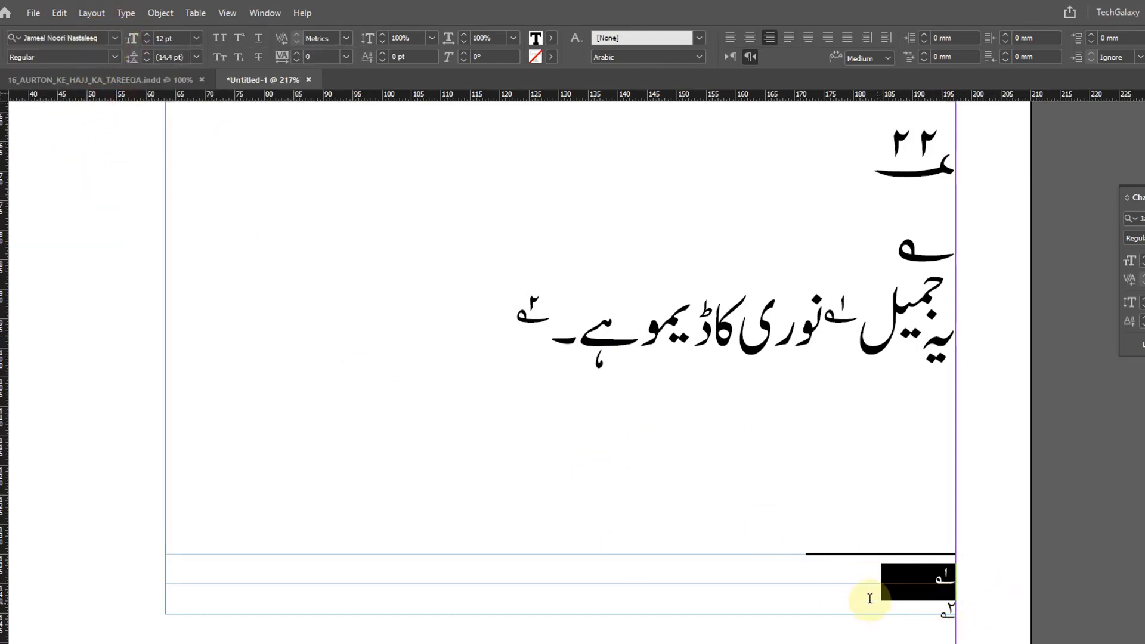
click(869, 597)
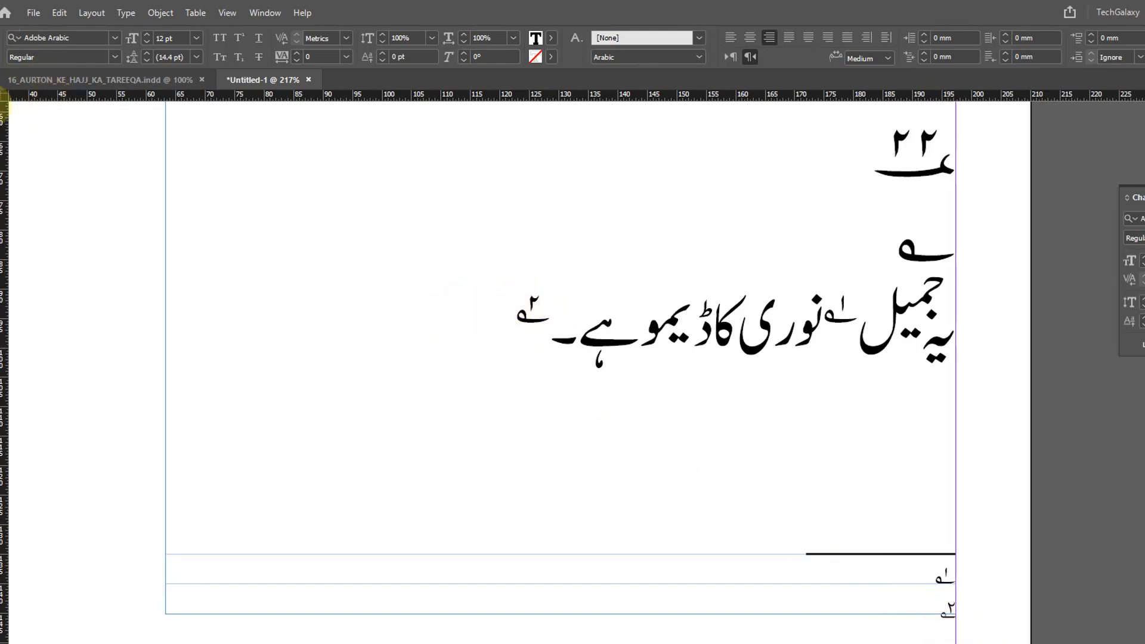
Examine both footnote number signs below the separator line up close, and review the whole text frame
click(0, 107)
key(ctrl+space)
drag(862, 547, 960, 633)
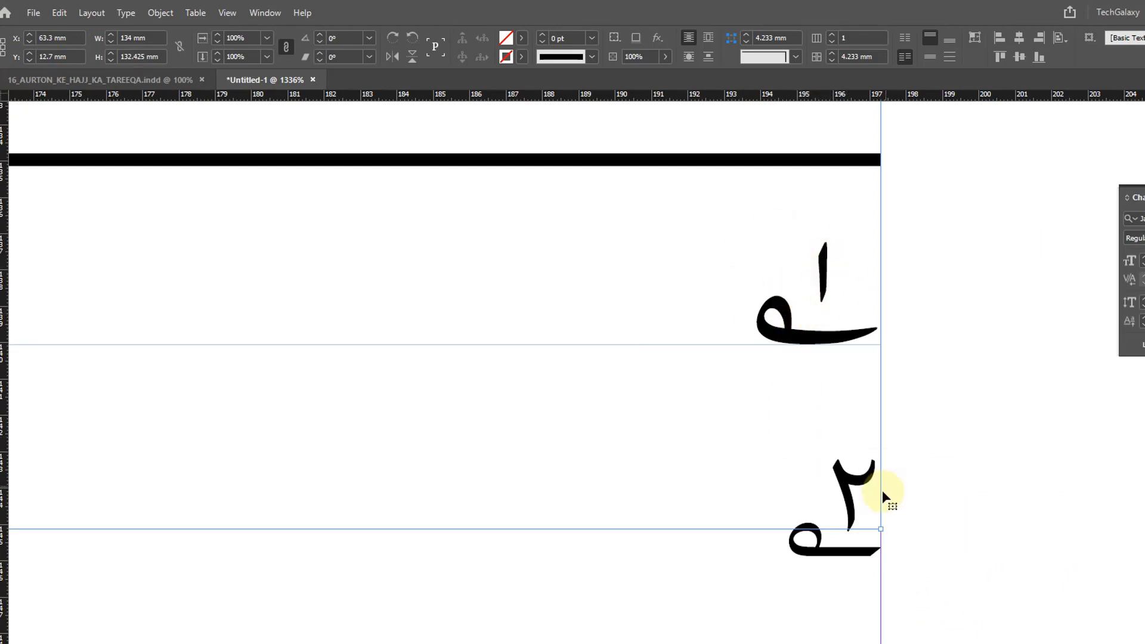
ctrl+alt+click(713, 459)
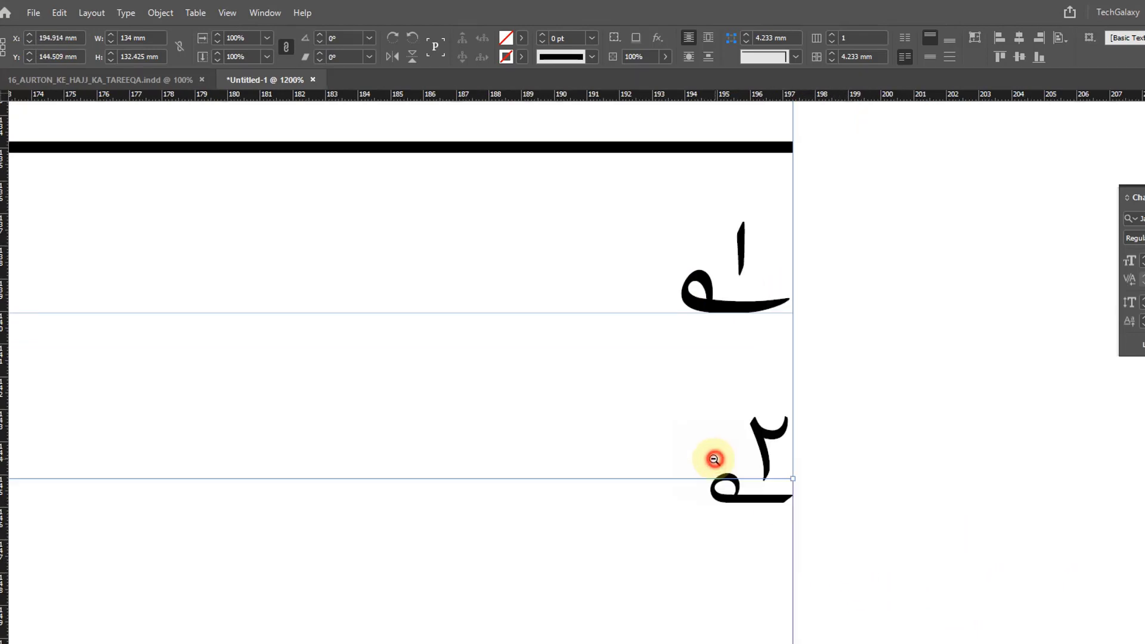
ctrl+alt+click(582, 399)
ctrl+alt+click(580, 386)
ctrl+alt+click(581, 385)
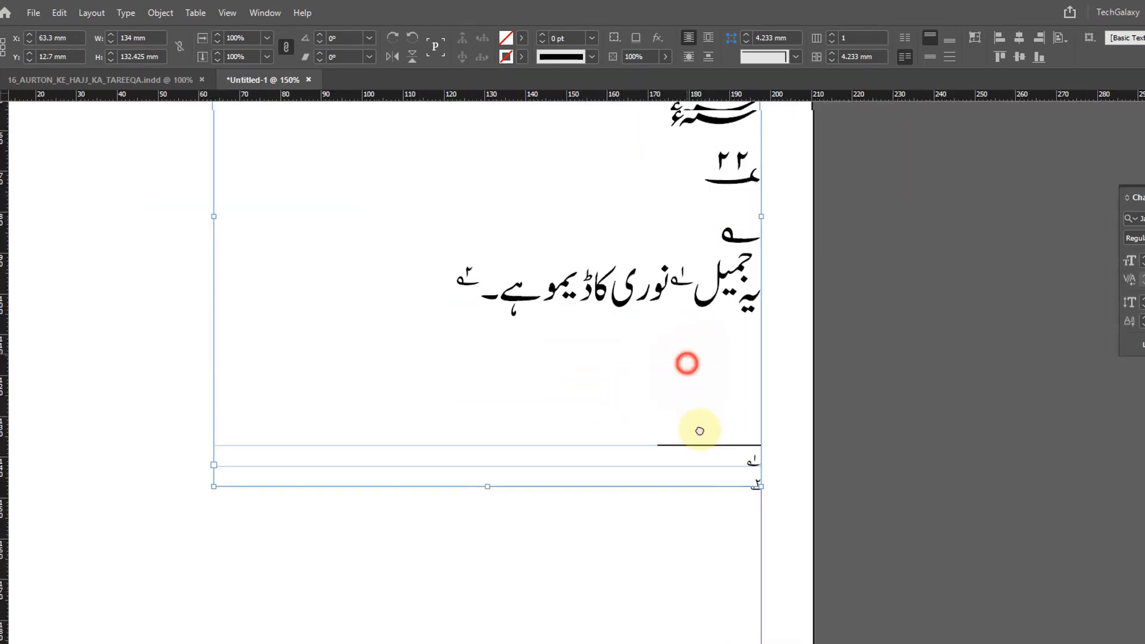
ctrl+alt+click(685, 364)
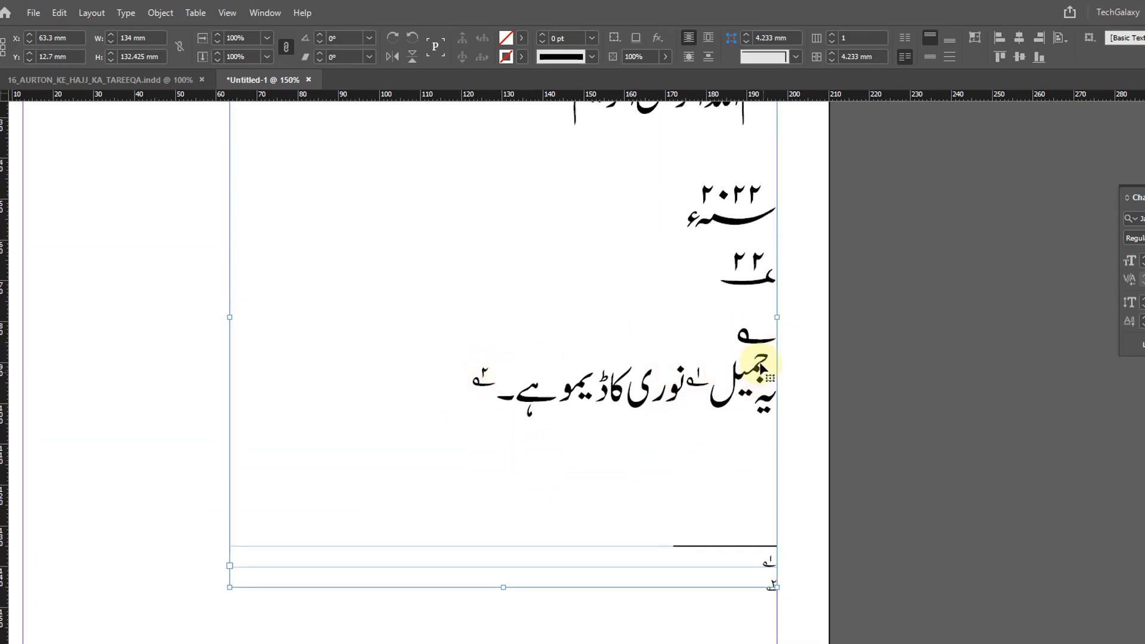
drag(762, 363, 732, 442)
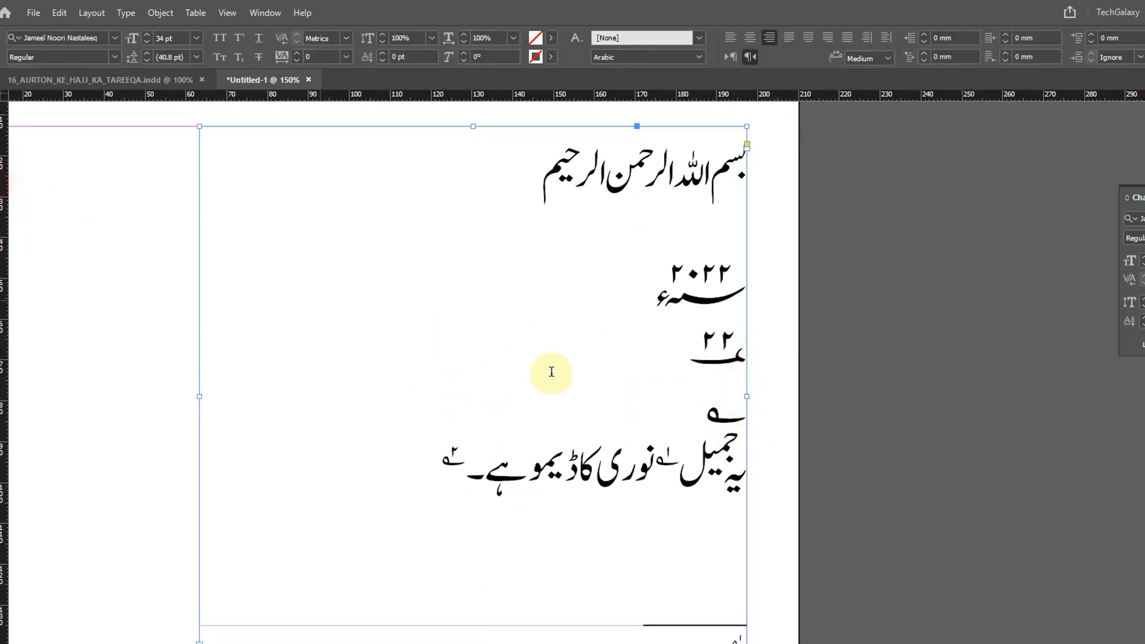
key(t)
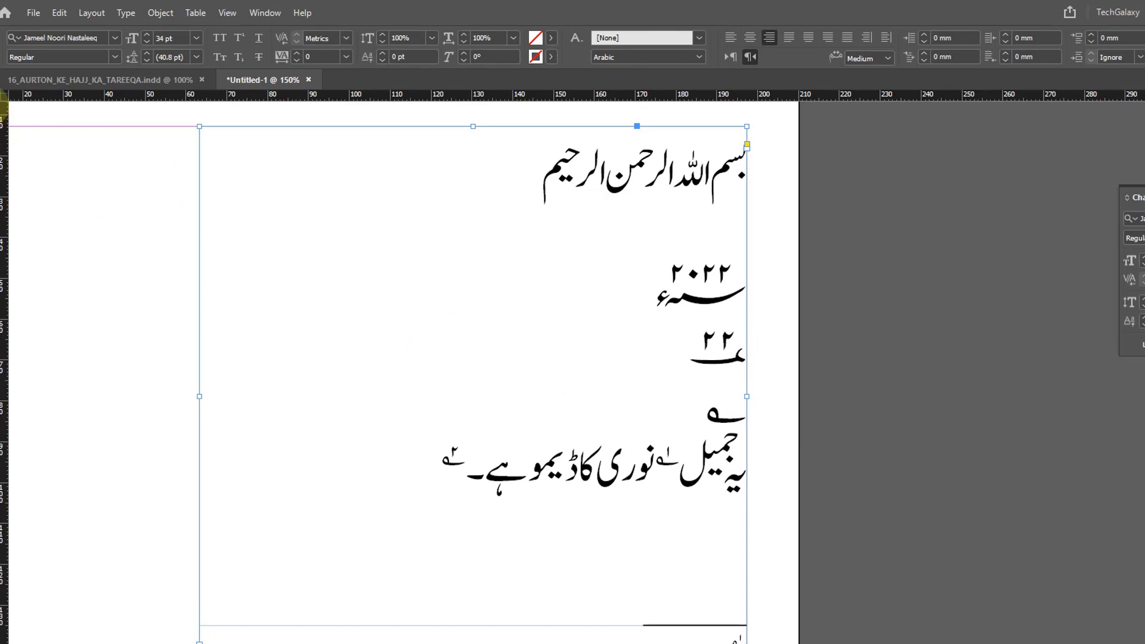
Draw a new text frame about 105 mm wide and 108 mm high below the footnoted frame and enter محمد
scroll(549, 452, down, 5)
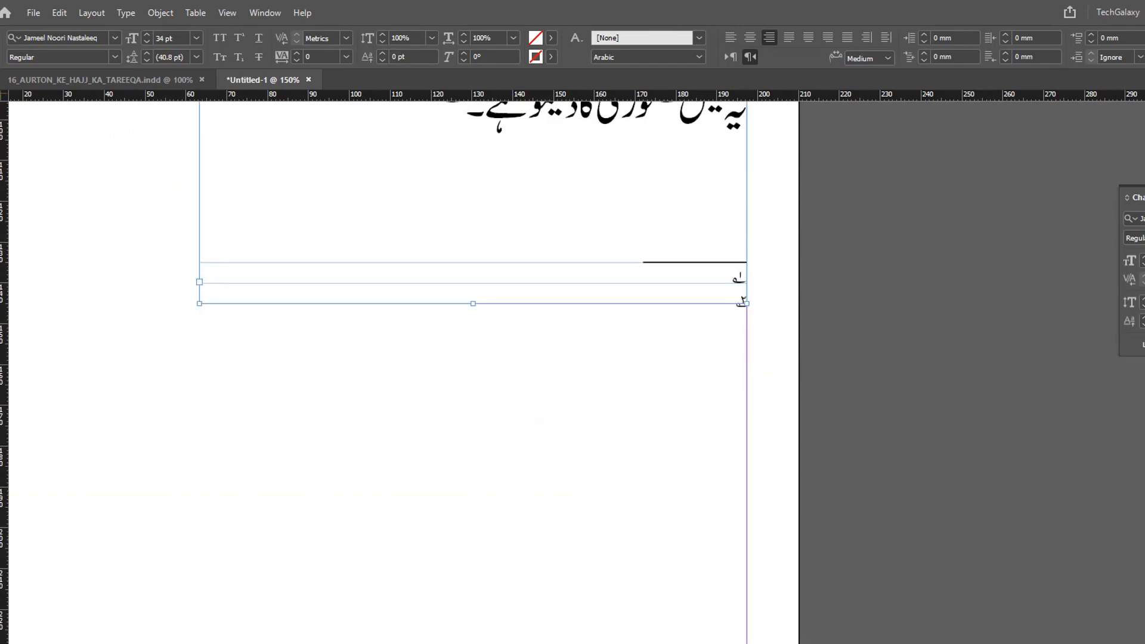
key(Escape)
key(space)
drag(273, 182, 575, 452)
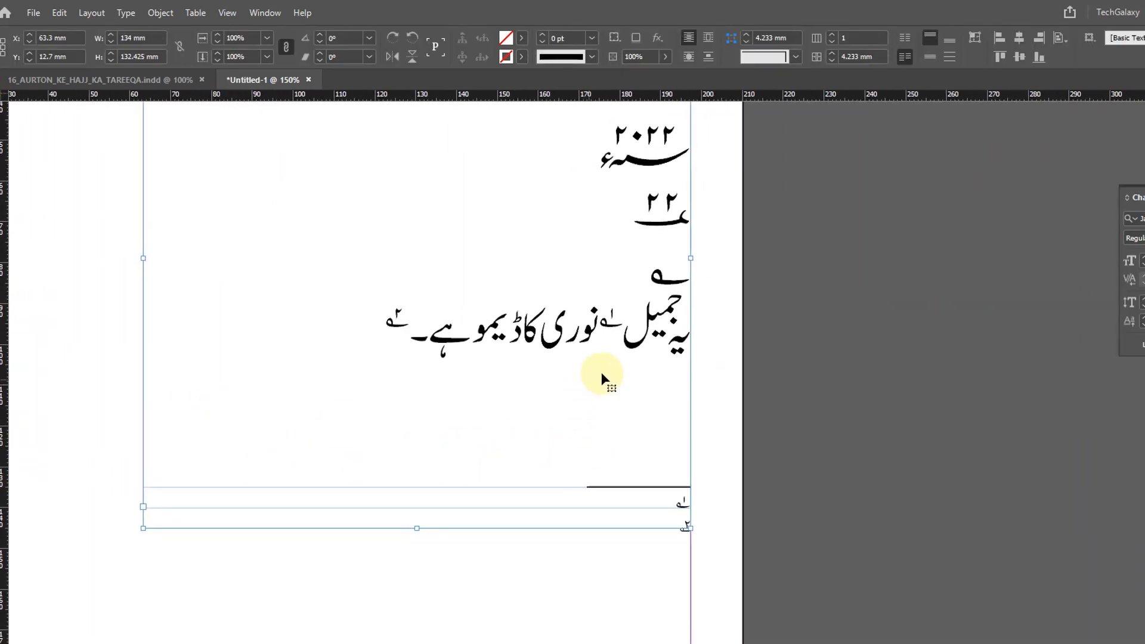
scroll(620, 465, down, 6)
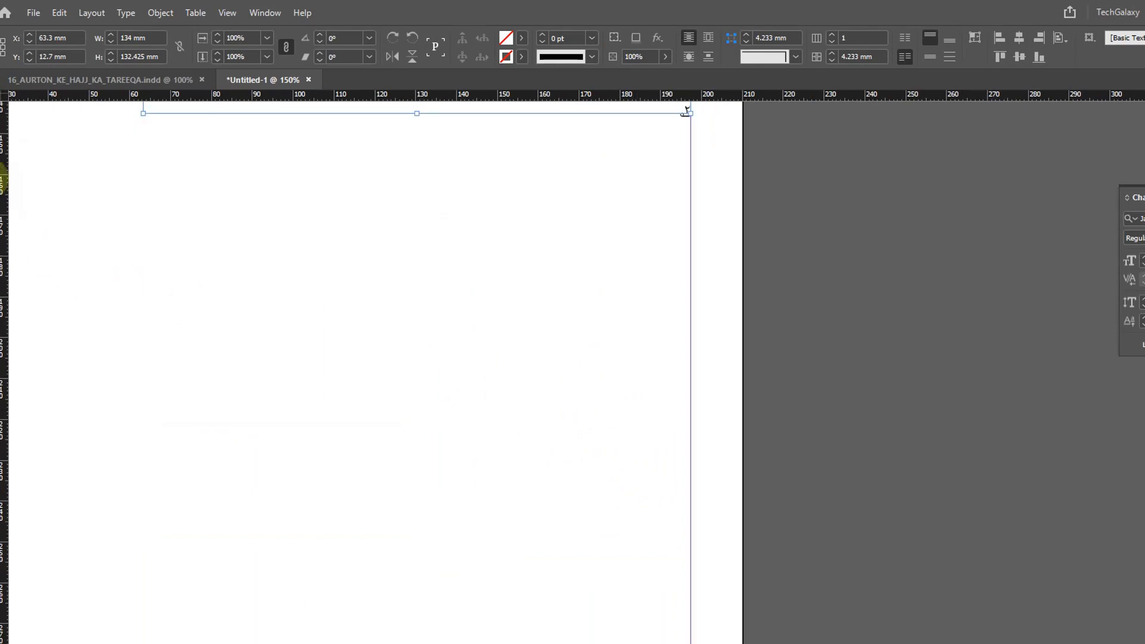
key(t)
drag(681, 183, 254, 624)
text(ہ)
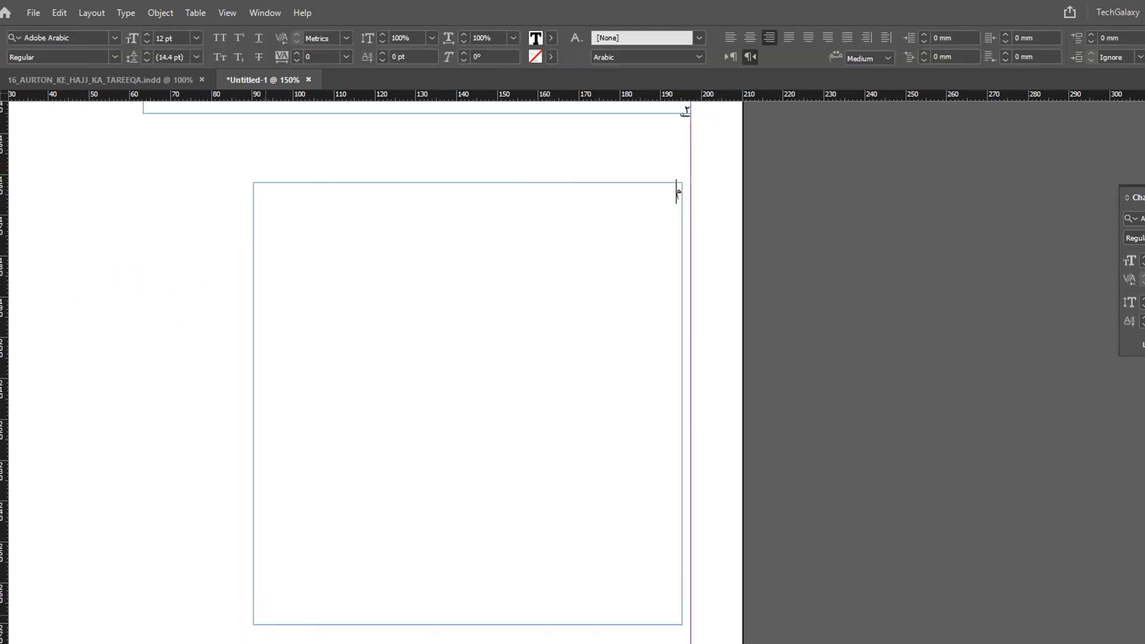
Enlarge the word محمد in the new frame to a font size of 60 pt
key(ctrl+a)
key(ctrl+shift+period)
key(ctrl+shift+period)
key(ctrl+shift+period)
key(ctrl+shift+period)
key(ctrl+shift+period)
key(ctrl+shift+period)
key(ctrl+shift+period)
key(ctrl+shift+period)
key(ctrl+shift+period)
key(ctrl+shift+period)
key(ctrl+shift+period)
key(ctrl+shift+period)
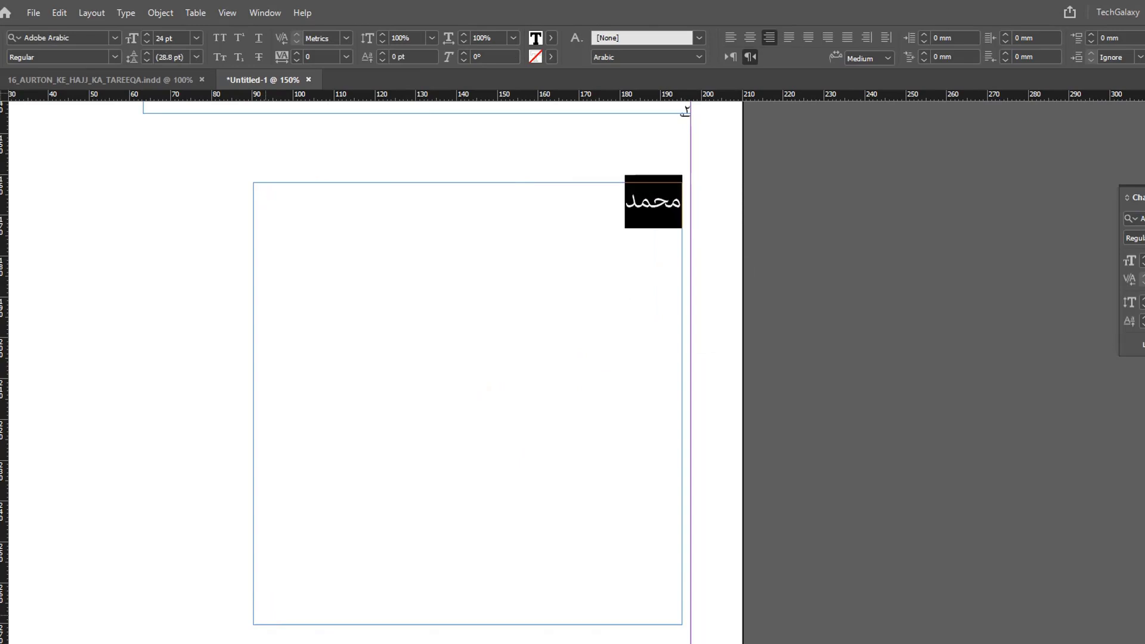
key(ctrl+shift+period)
key(ctrl+shift+period)
key(ctrl+shift+period)
key(ctrl+shift+period)
key(ctrl+shift+period)
key(ctrl+shift+period)
key(ctrl+shift+period)
key(ctrl+shift+period)
key(ctrl+shift+period)
key(ctrl+shift+period)
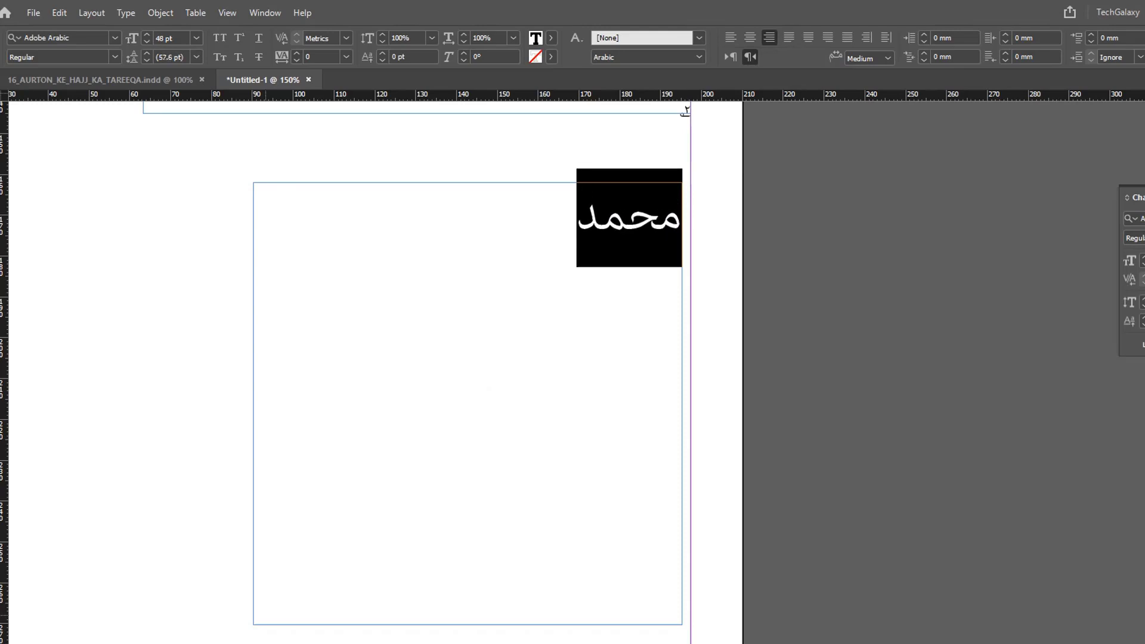
key(ctrl+shift+period)
key(ctrl+shift+period)
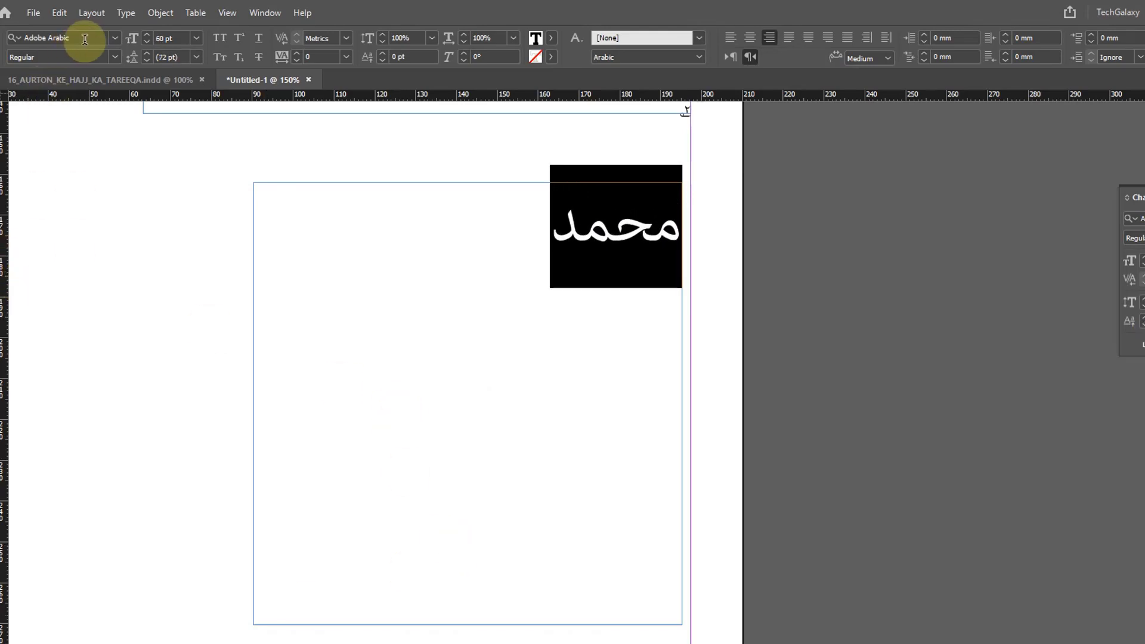
Set the font of the word محمد to Jameel Noori Nastaleeq
click(77, 38)
text(janme)
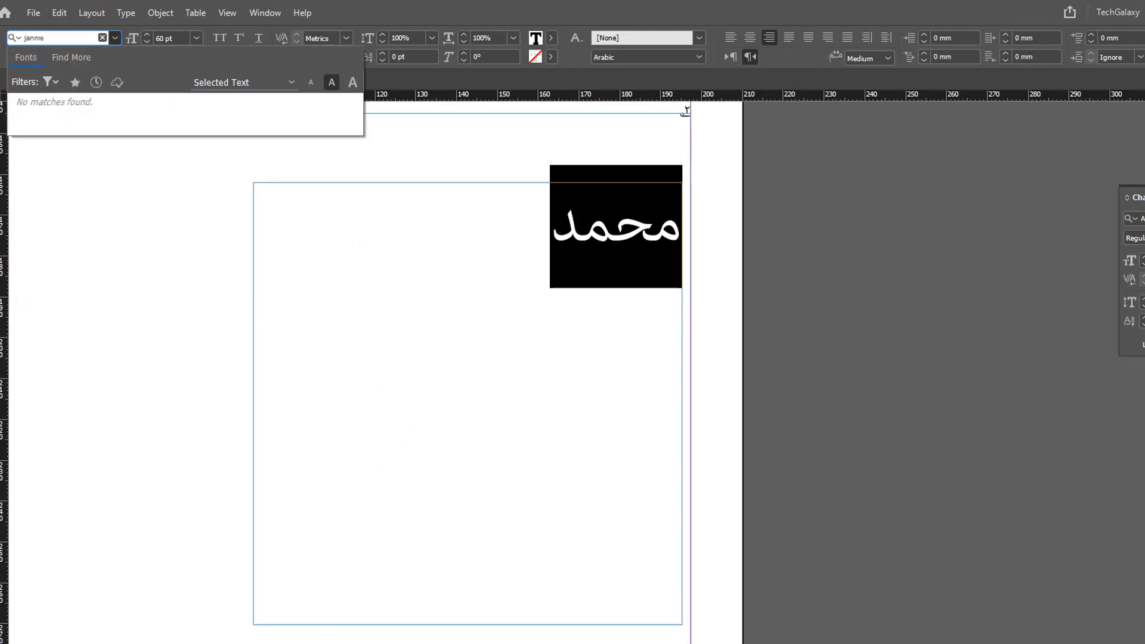
key(BackSpace)
key(BackSpace)
text(e)
key(BackSpace)
key(BackSpace)
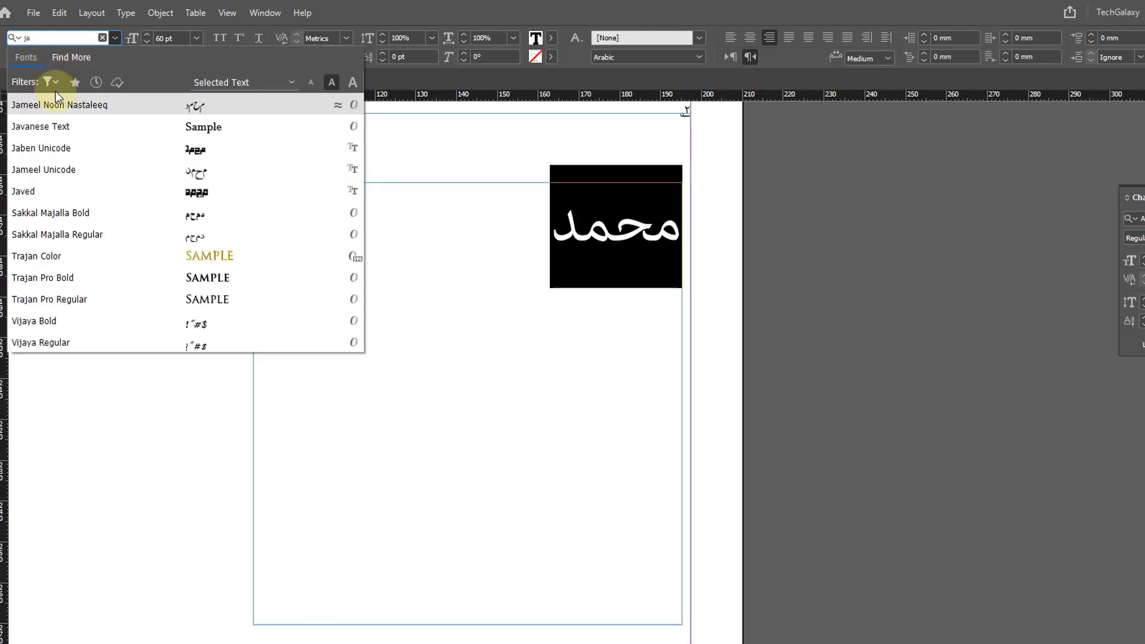
click(102, 106)
click(598, 263)
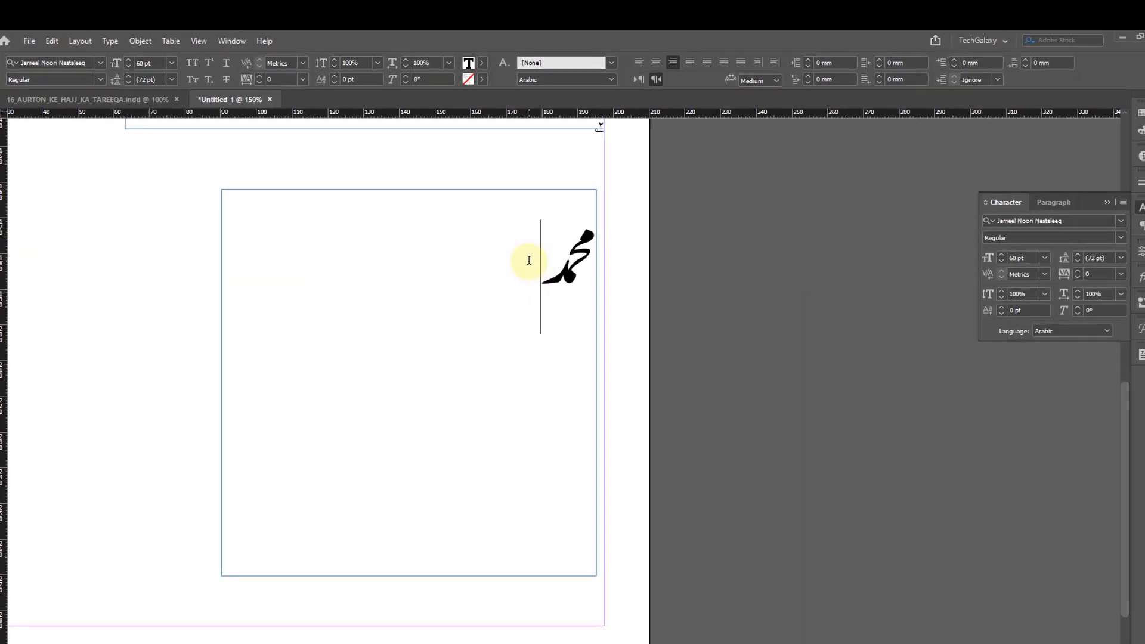
Try the full ﷺ ligature after محمد, remove it, and mark the word with the short sign ؐ
key(super+space)
text(ؐ)
text(ﷺ)
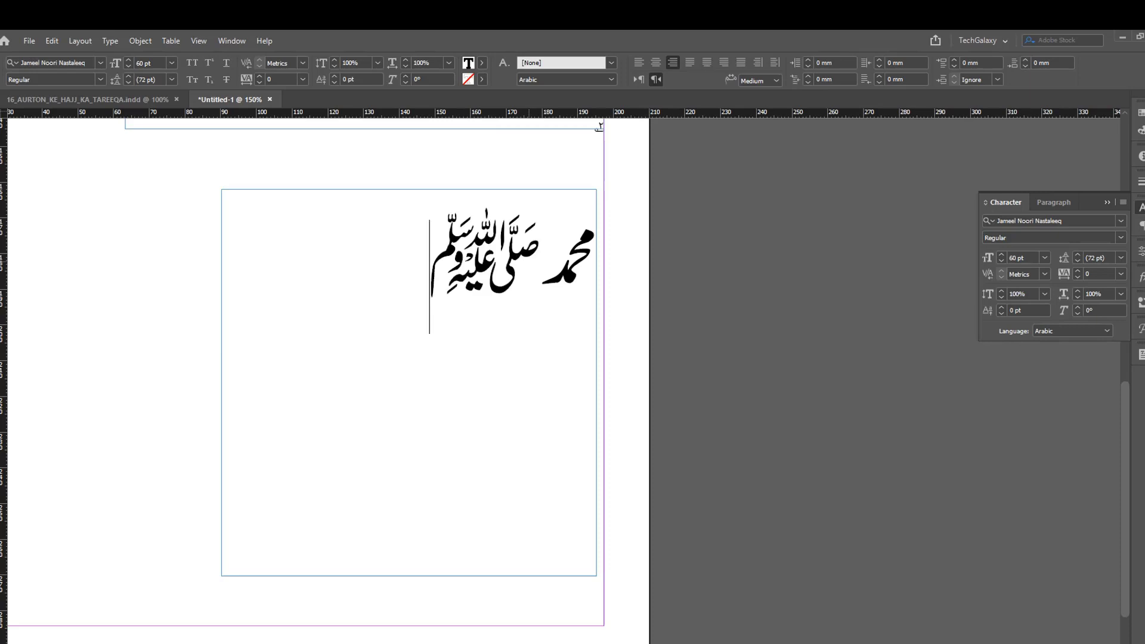
key(BackSpace)
key(BackSpace)
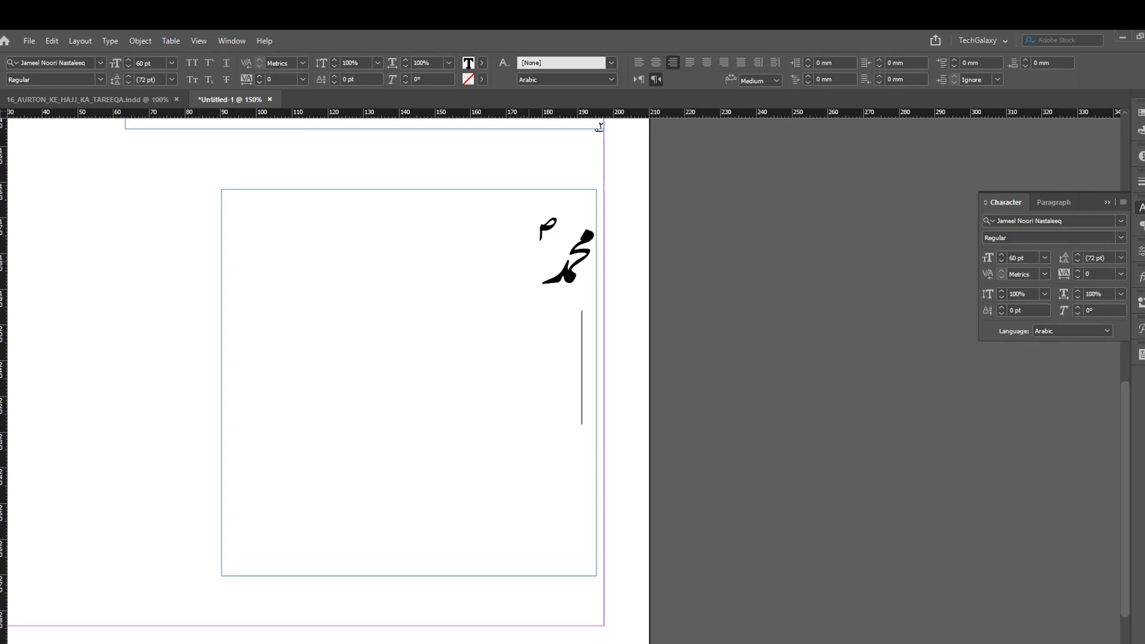
Add the words آدمؑ, عمرؓ and بزرگؒ with their honorific signs on separate lines below محمد
text(آدمؑ)
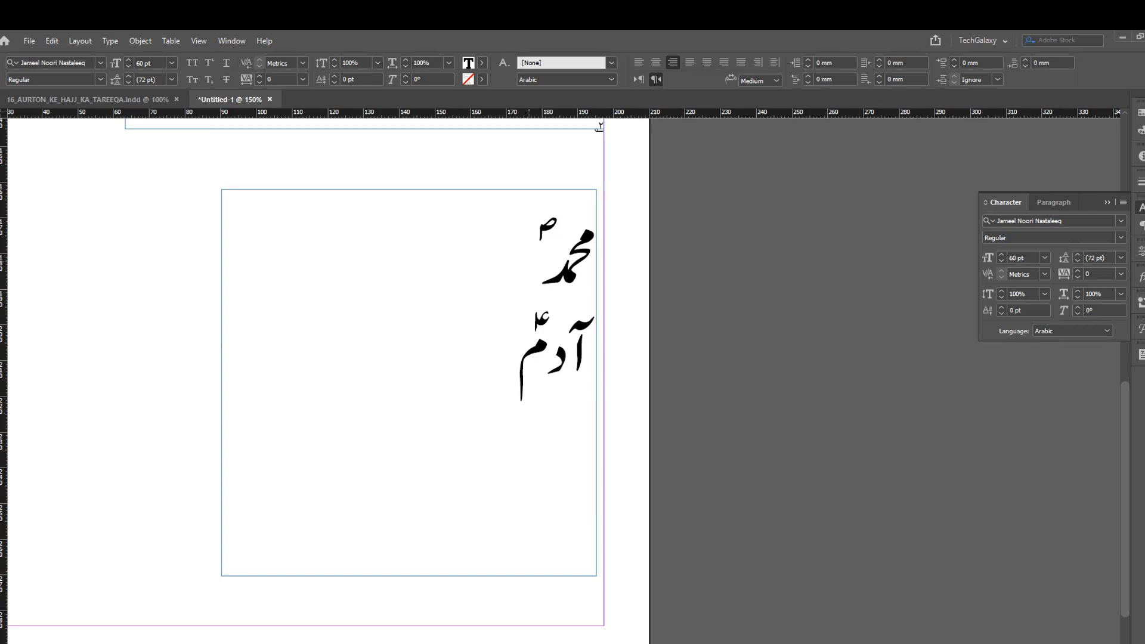
text(عمرؓ )
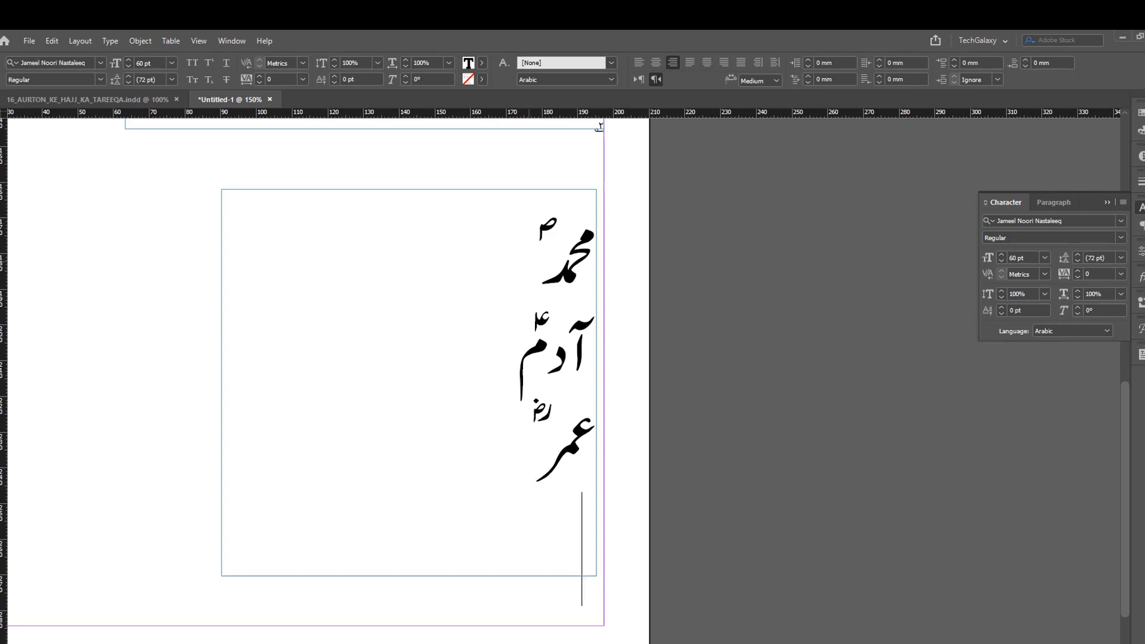
text(بزرگؒ)
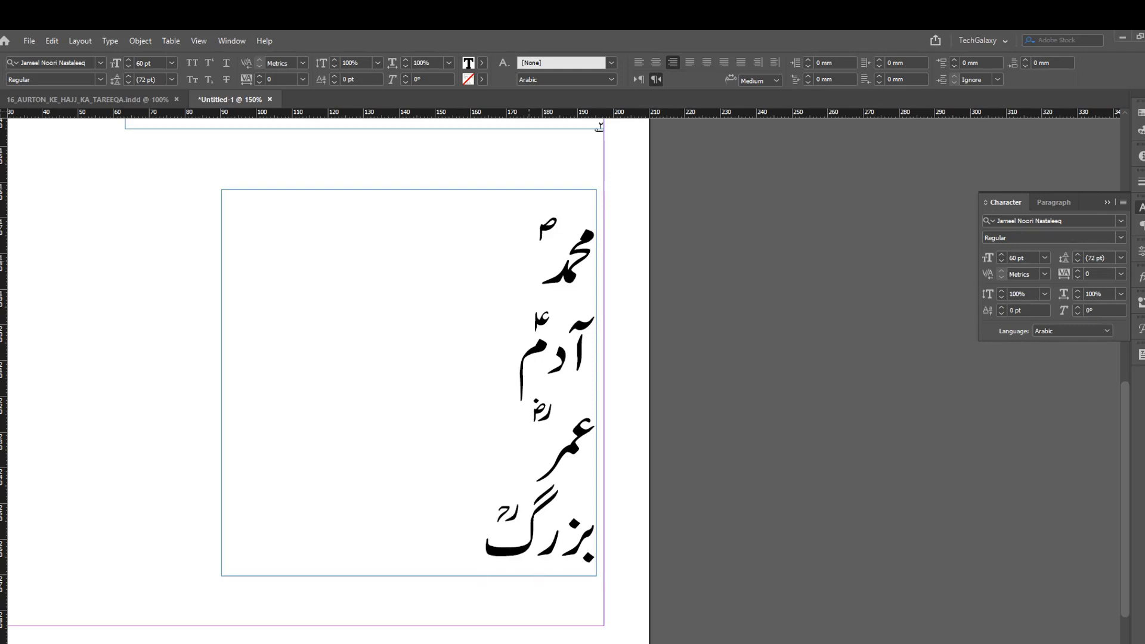
Review the four lines with honorific signs in the new frame and leave text editing
drag(479, 519, 633, 274)
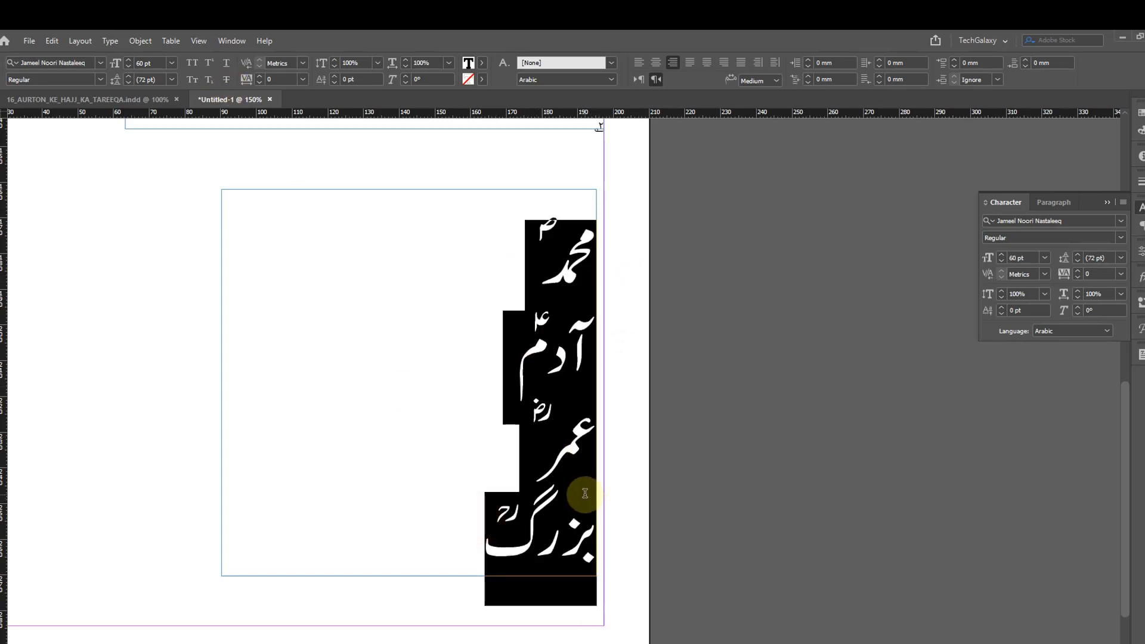
drag(473, 537, 553, 258)
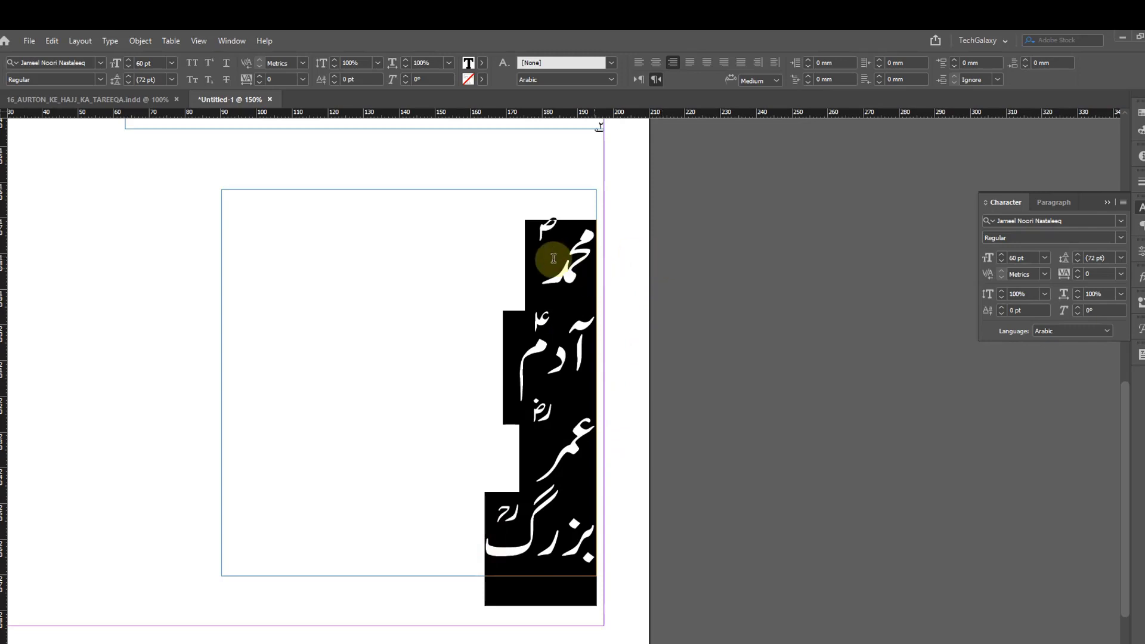
click(553, 257)
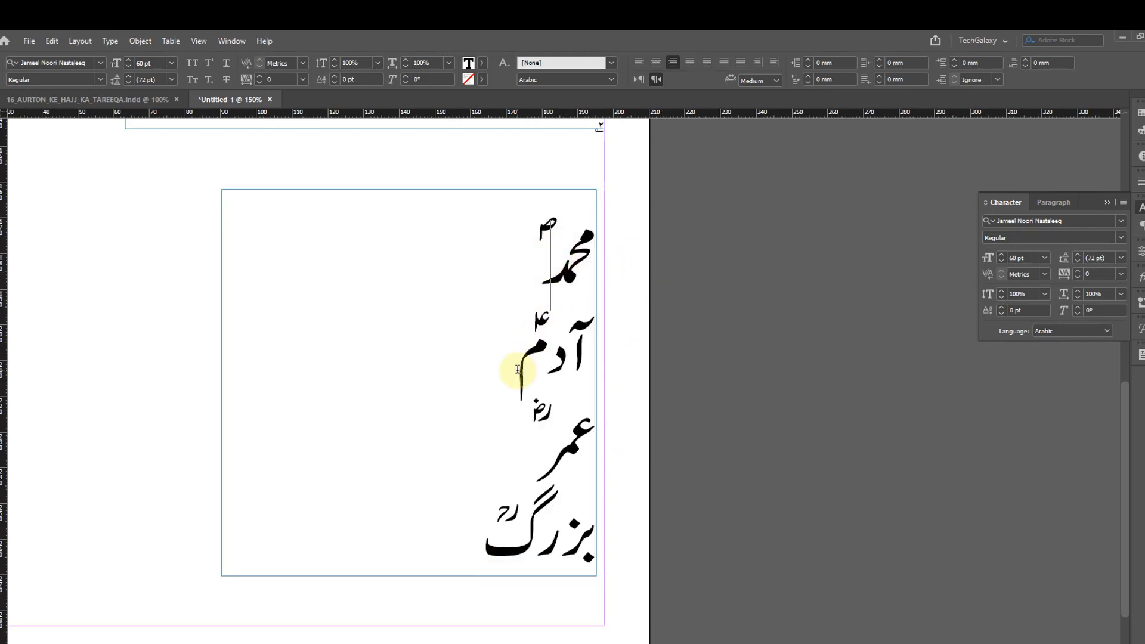
key(Escape)
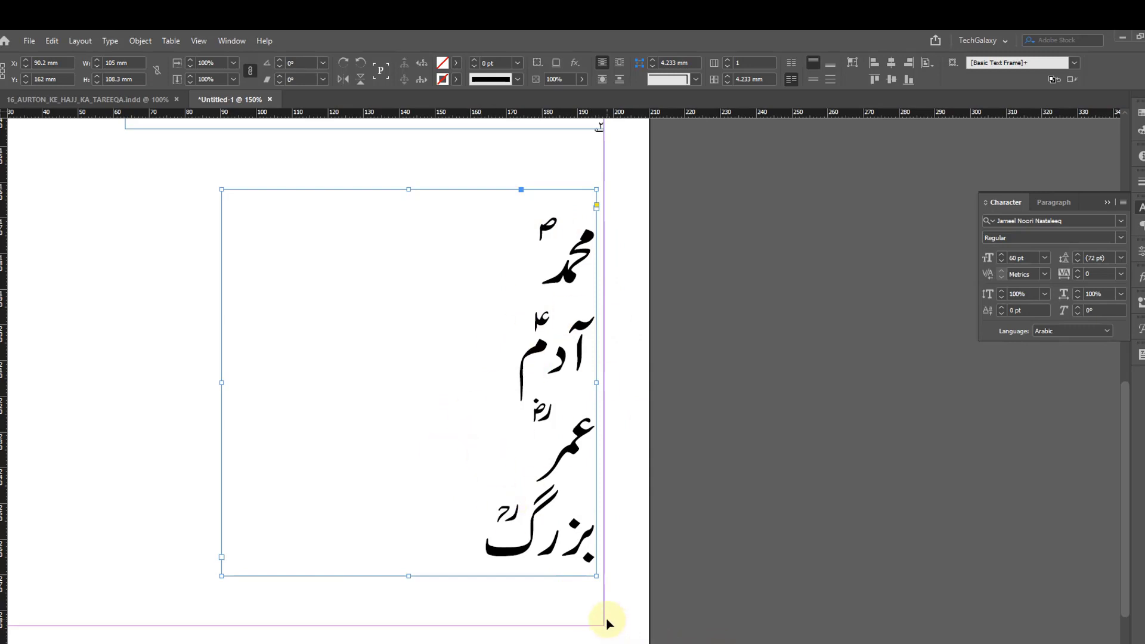
drag(498, 408, 738, 393)
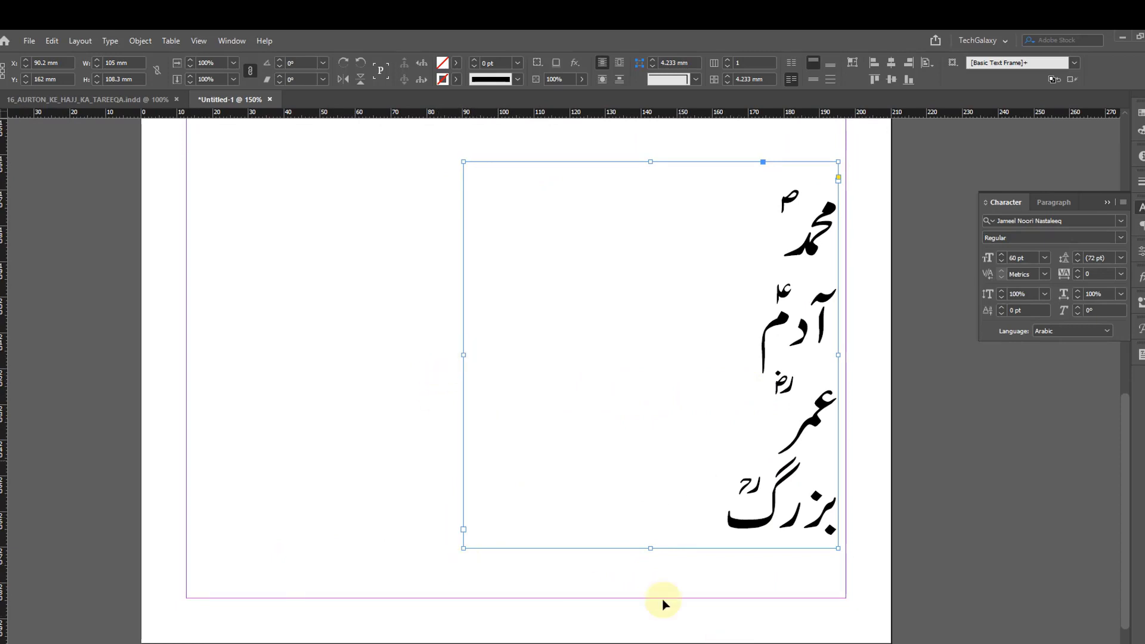
Switch to the Jameel Unicode Values PDF in Acrobat and examine the tughra signs with codes u+E10E and u+E10F
click(659, 614)
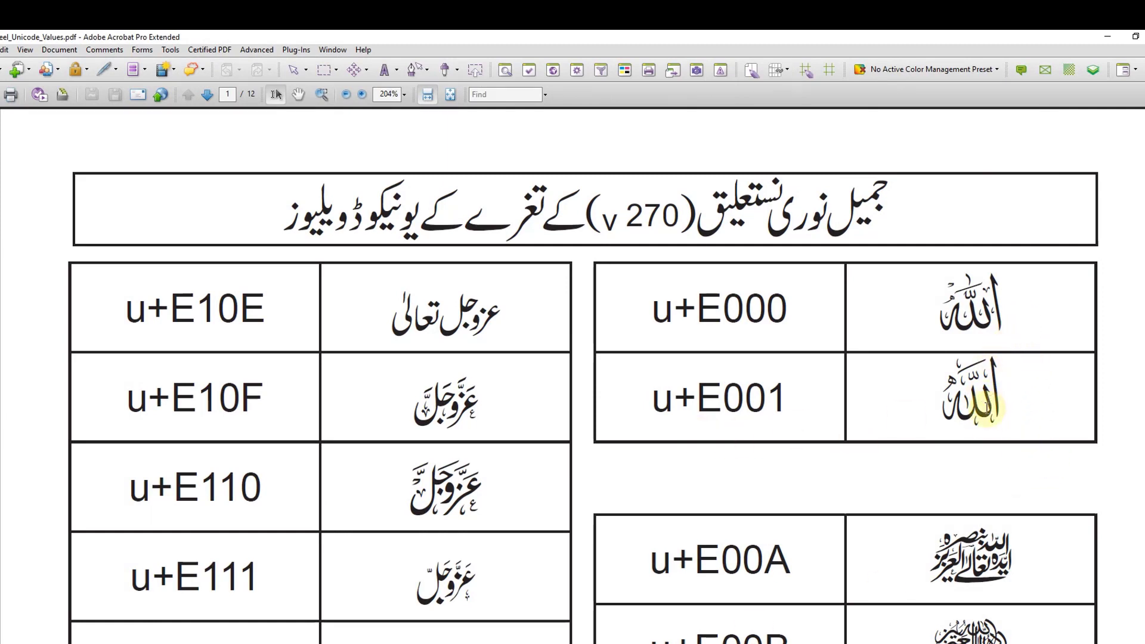
scroll(987, 408, down, 2)
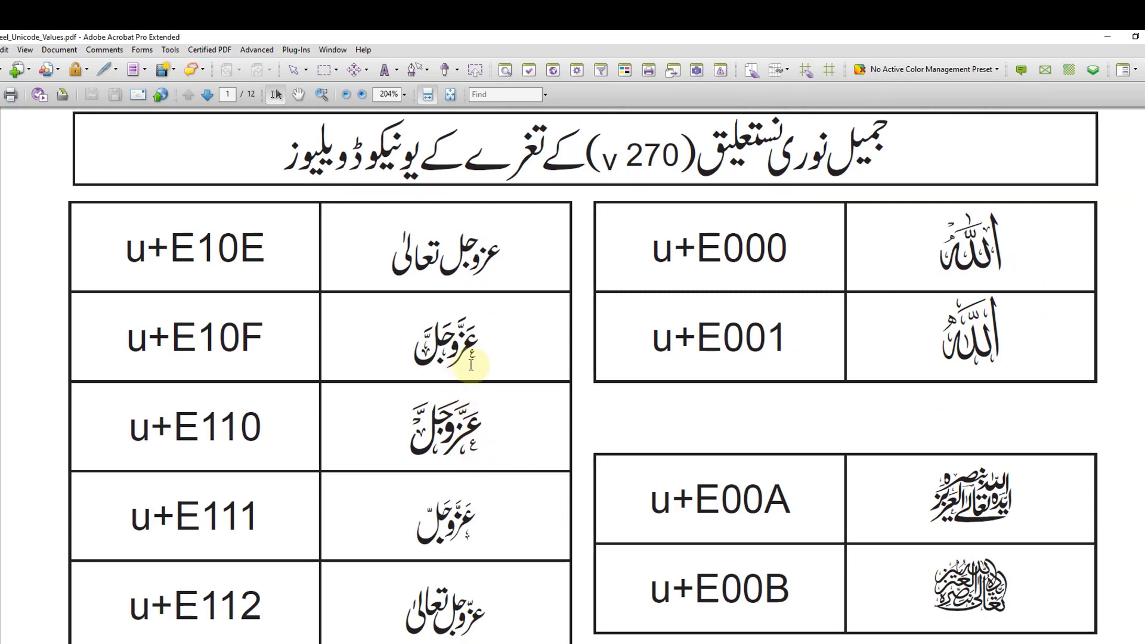
drag(504, 254, 400, 253)
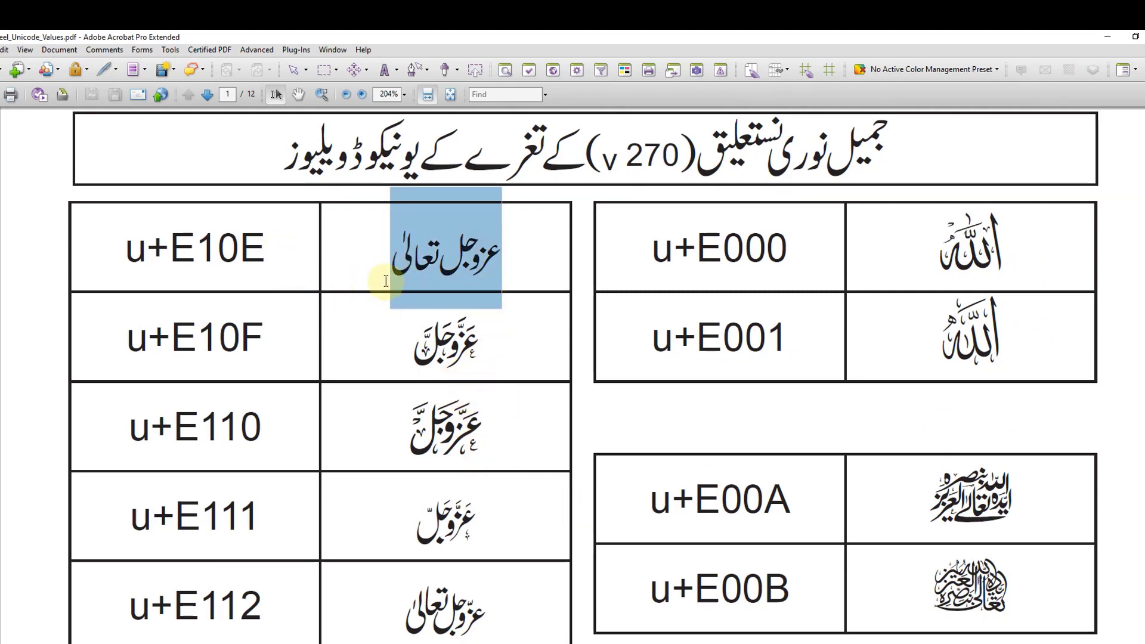
drag(266, 247, 126, 247)
drag(265, 337, 127, 336)
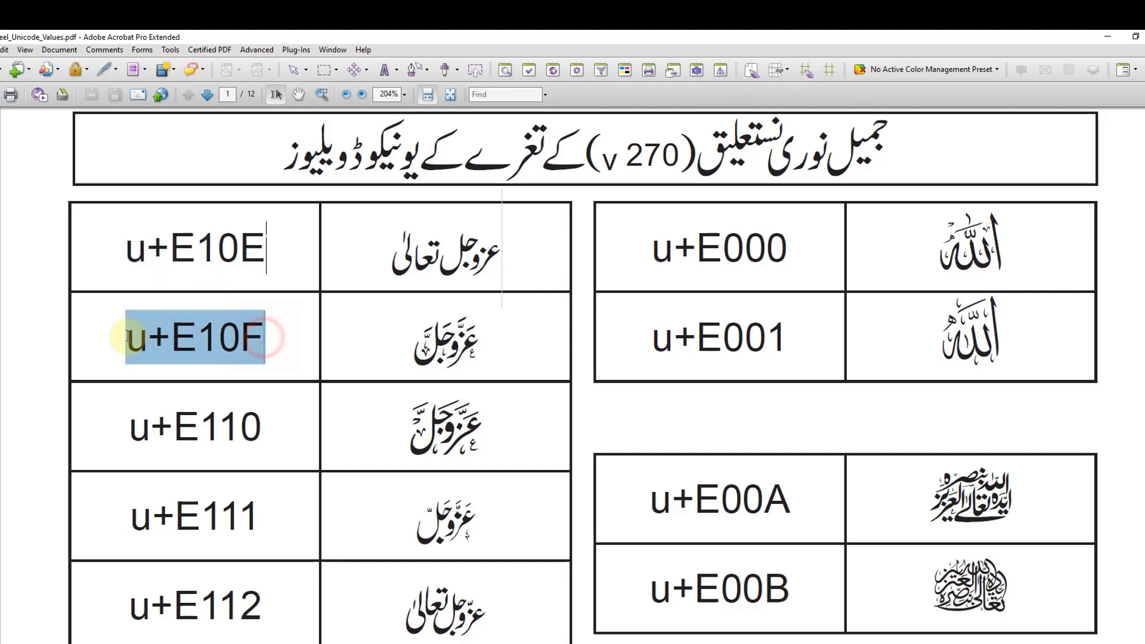
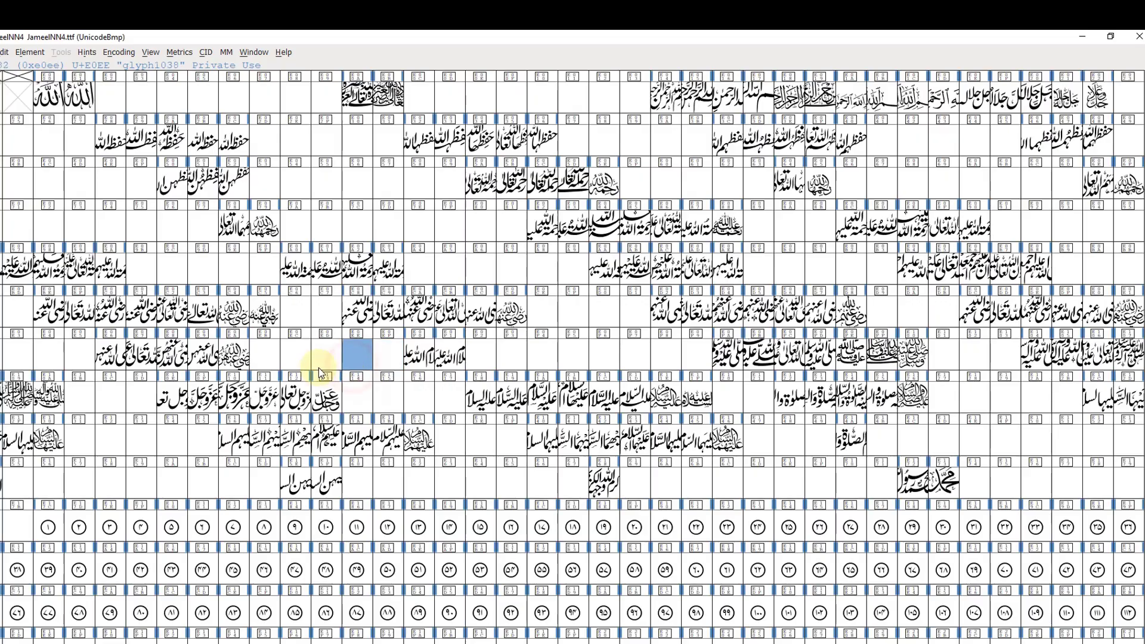
Examine the empty Private Use slots such as U+E0EB and U+E0F3 between the tughra glyphs of the font
click(320, 363)
click(293, 361)
click(266, 360)
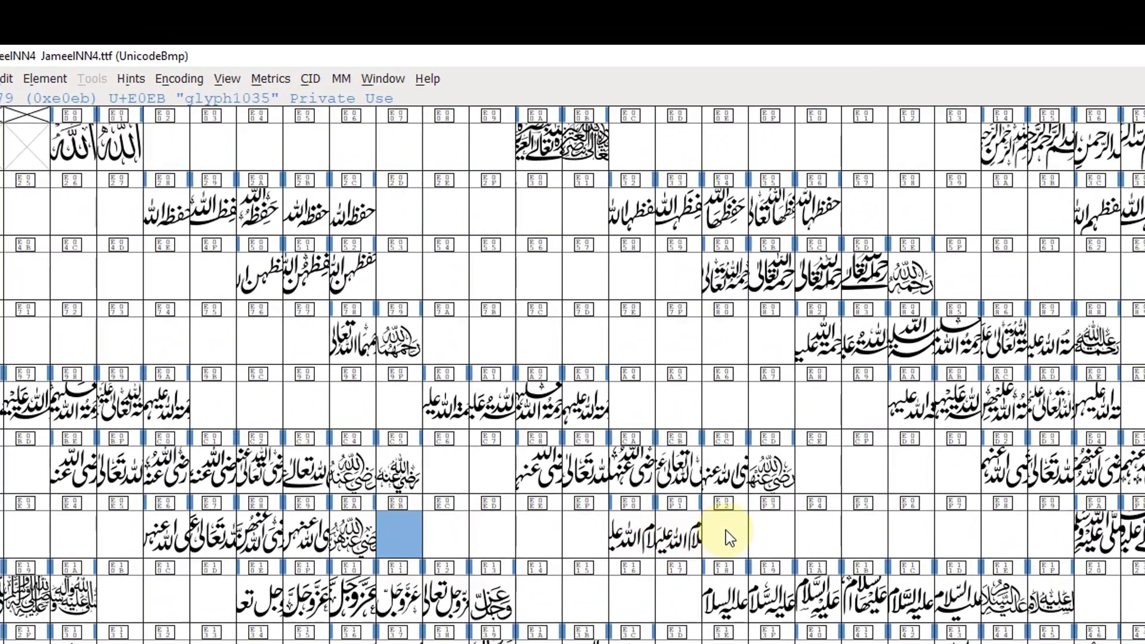
click(618, 459)
click(668, 462)
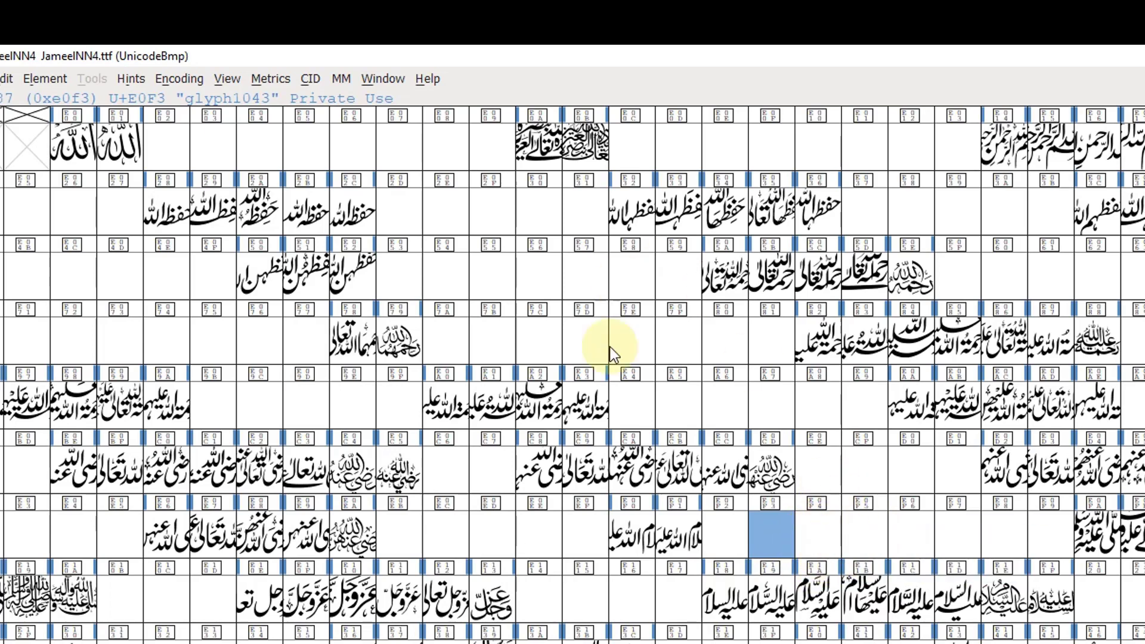
Switch to the Jameel Unicode Values PDF in Acrobat and find the start of the ayat number table on page 9
key(alt+Tab)
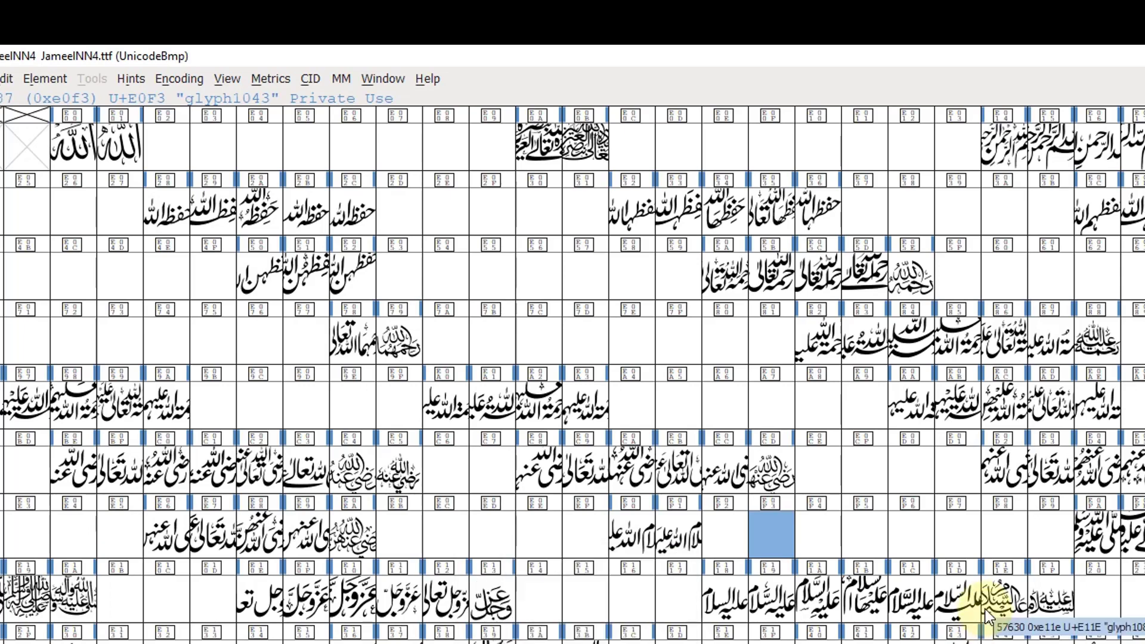
scroll(987, 619, down, 2)
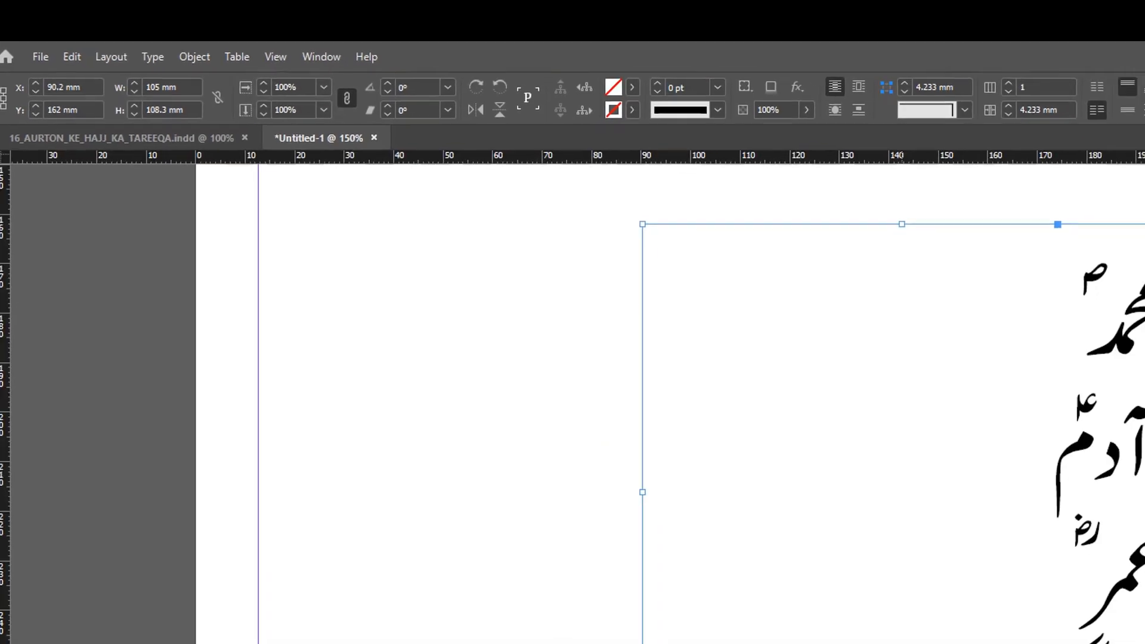
scroll(782, 470, up, 5)
scroll(723, 596, down, 2)
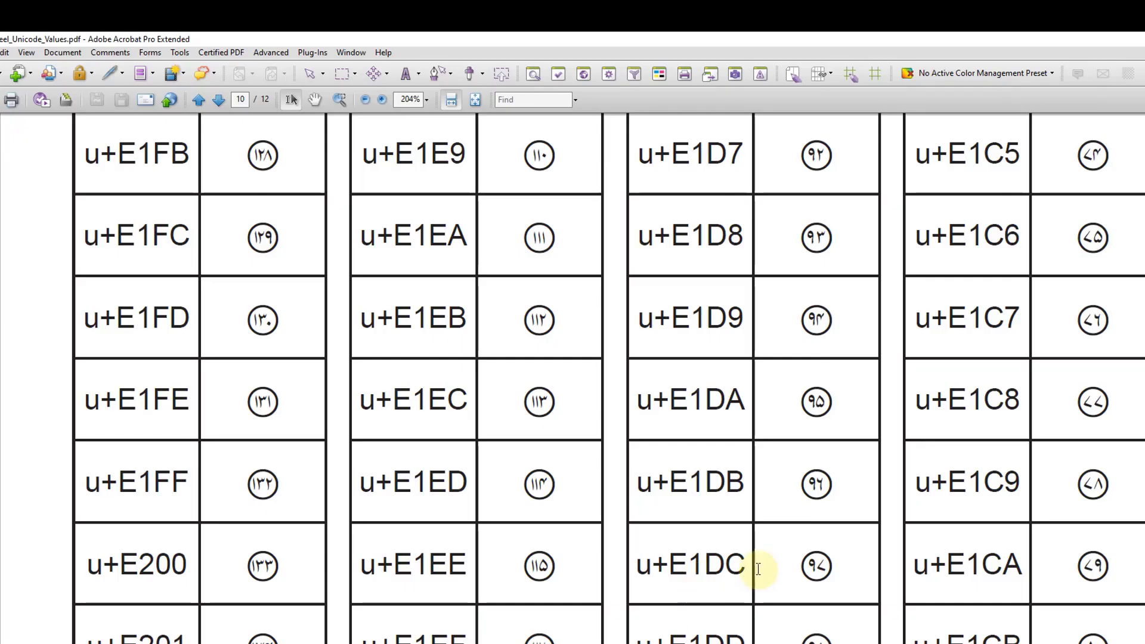
scroll(1103, 332, up, 4)
scroll(1103, 357, up, 10)
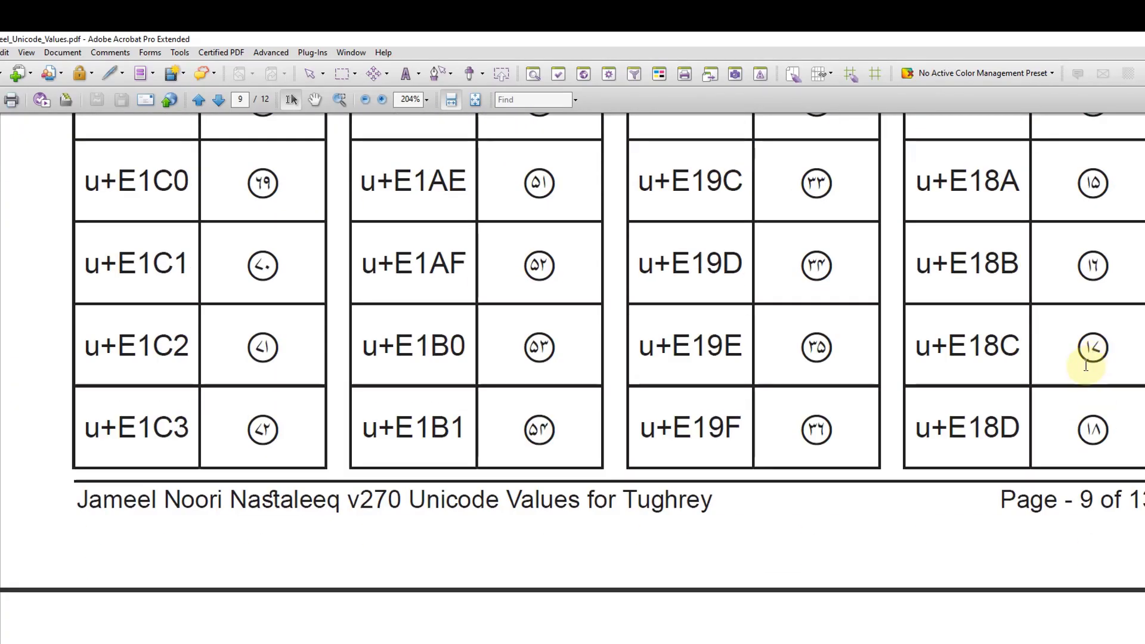
double_click(1112, 263)
scroll(1067, 298, up, 3)
scroll(1042, 328, up, 15)
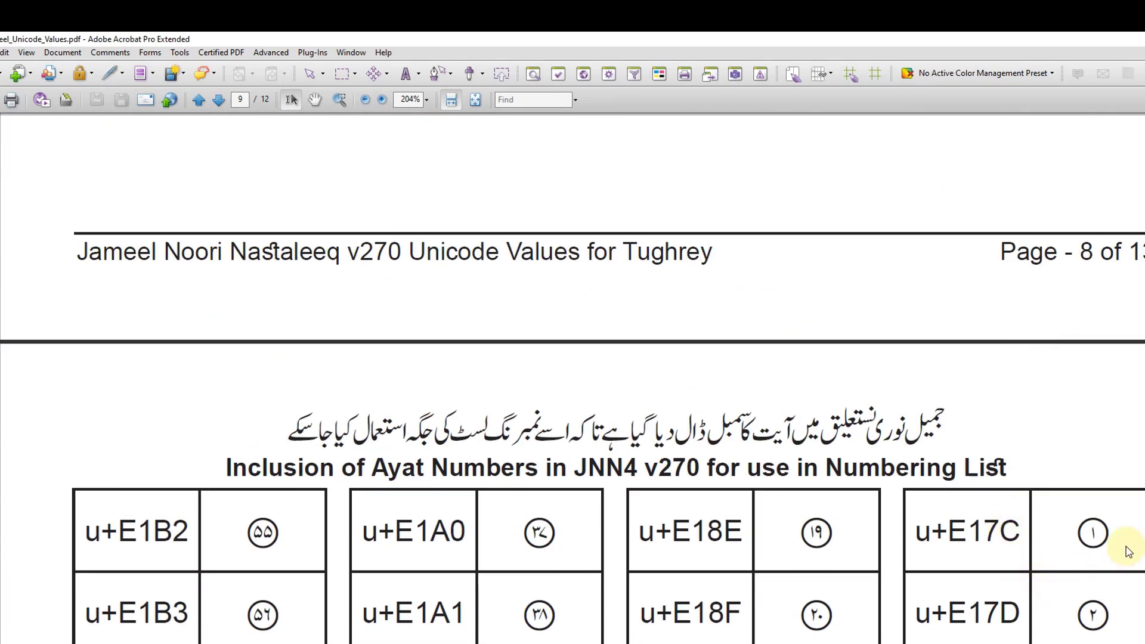
Examine the circled ayat signs for 1 and 2 beside codes u+E17C and u+E17D in the table
double_click(1096, 537)
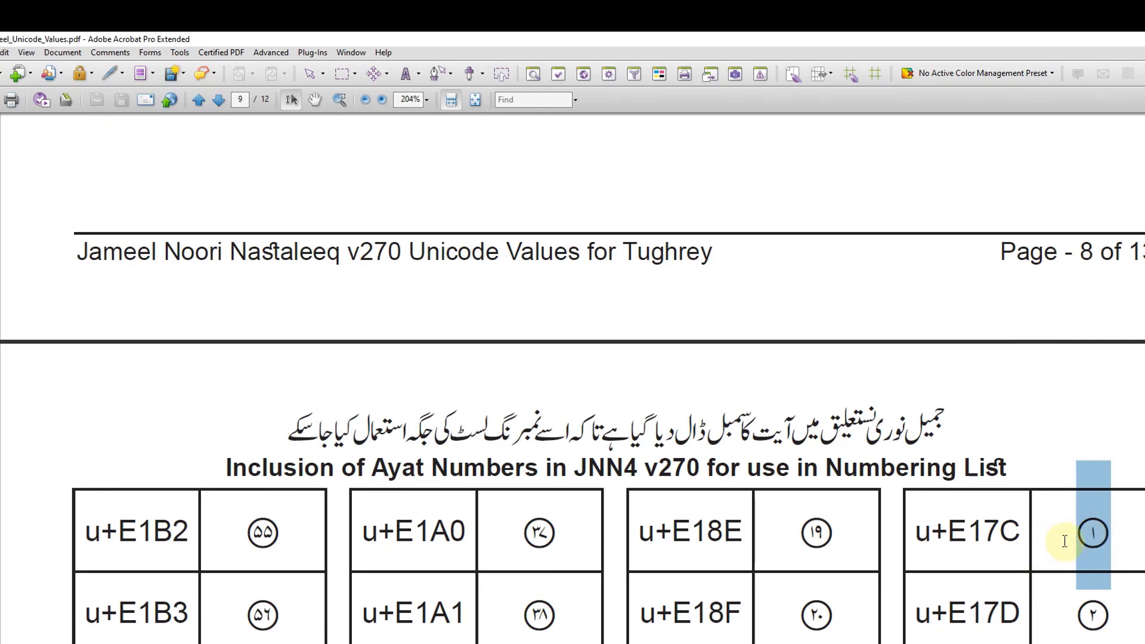
scroll(1064, 540, down, 3)
double_click(1096, 424)
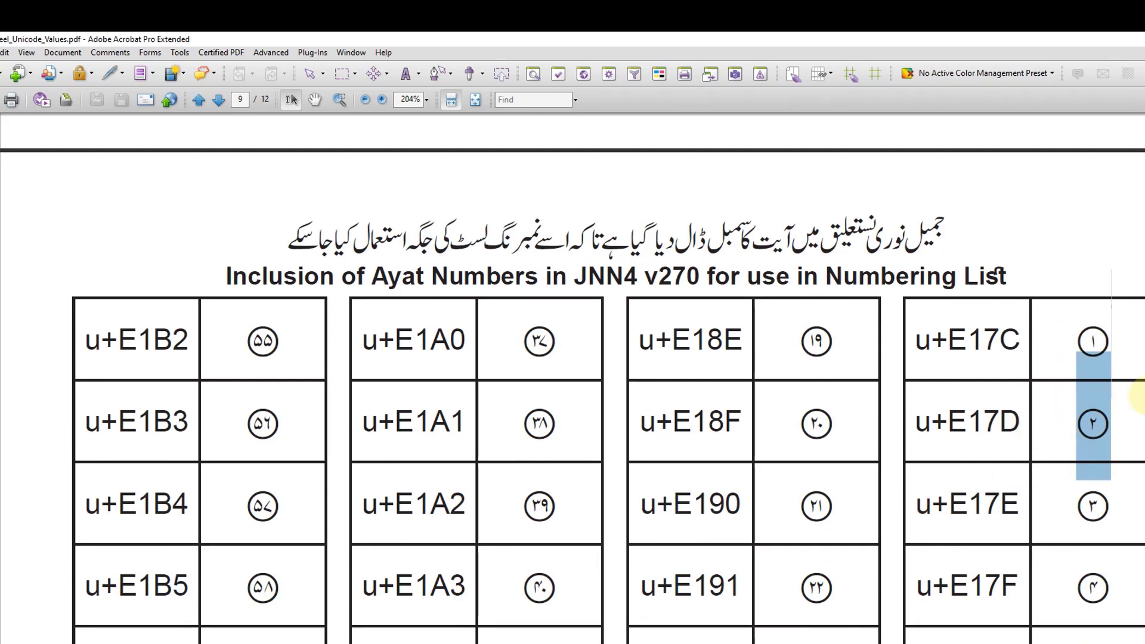
click(1094, 358)
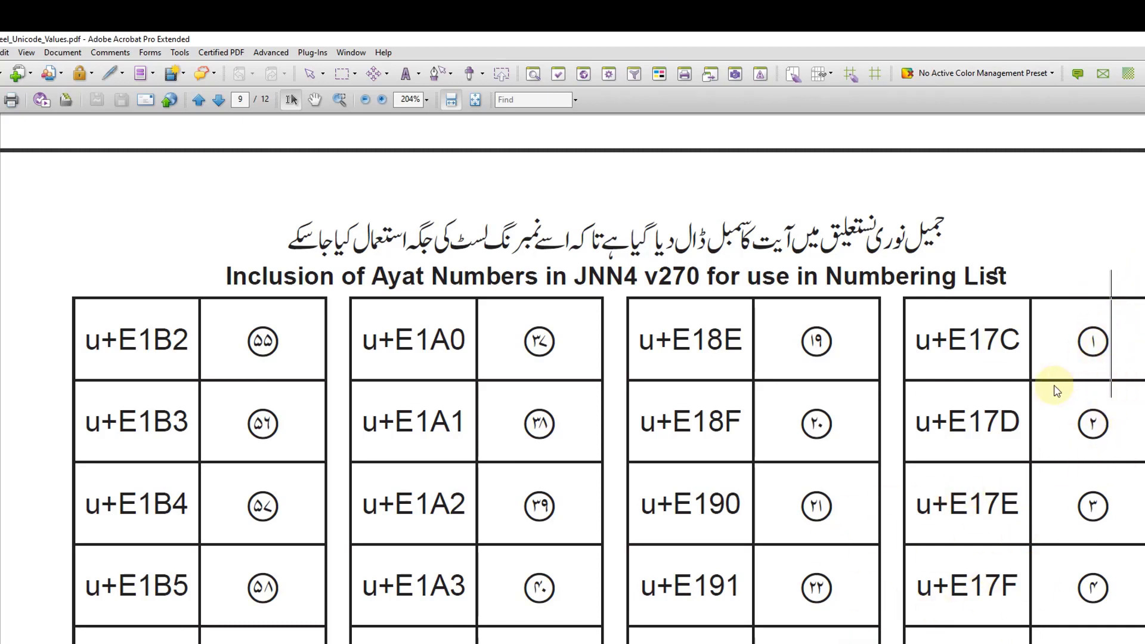
Switch back to the untitled InDesign document, show the Info panel and look over the frame with the four honorific names
drag(1110, 353, 1075, 352)
click(967, 495)
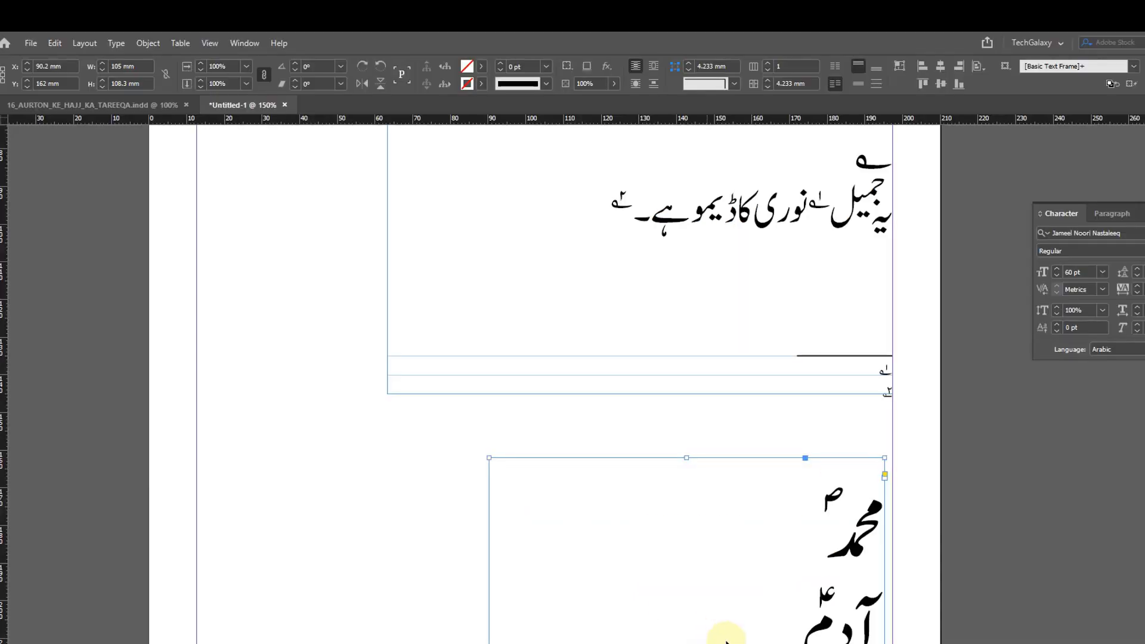
scroll(715, 614, up, 10)
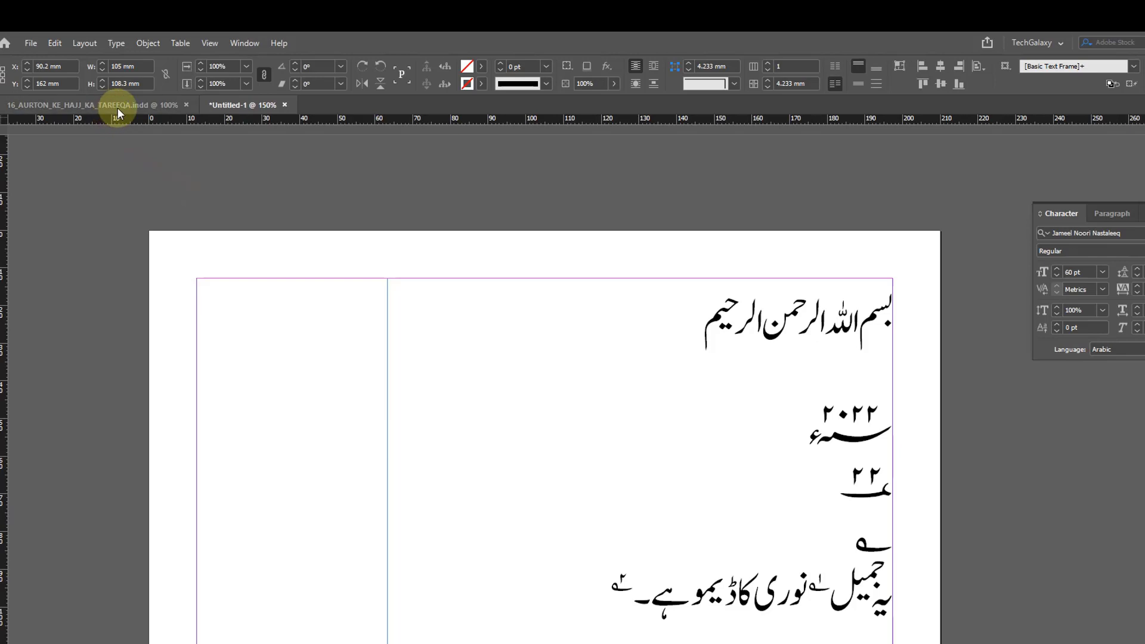
scroll(543, 319, down, 8)
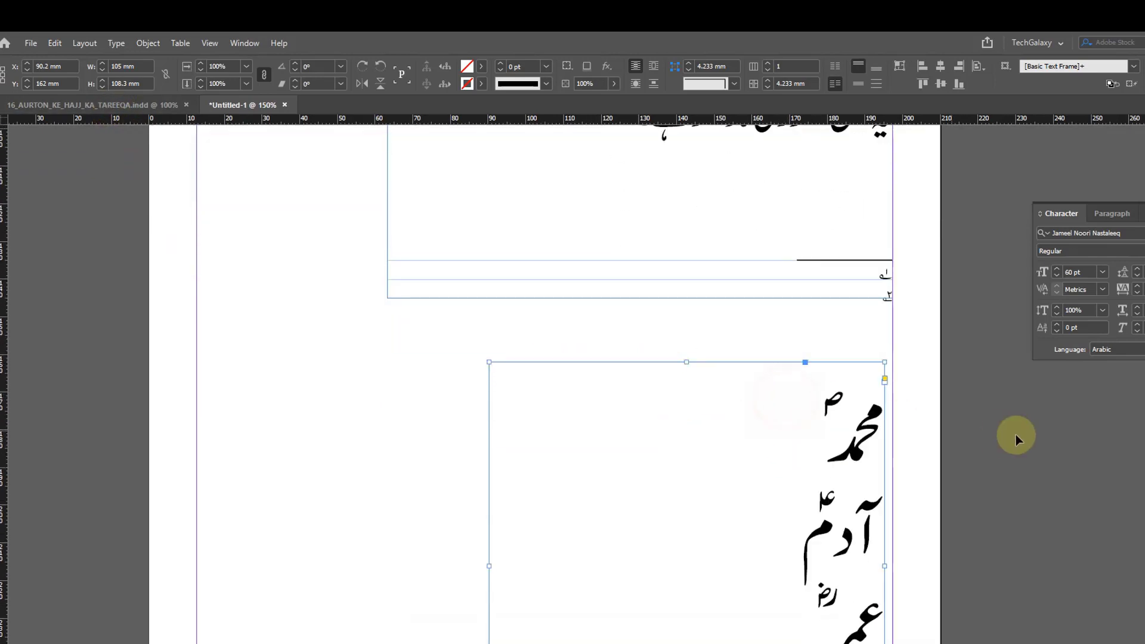
key(F8)
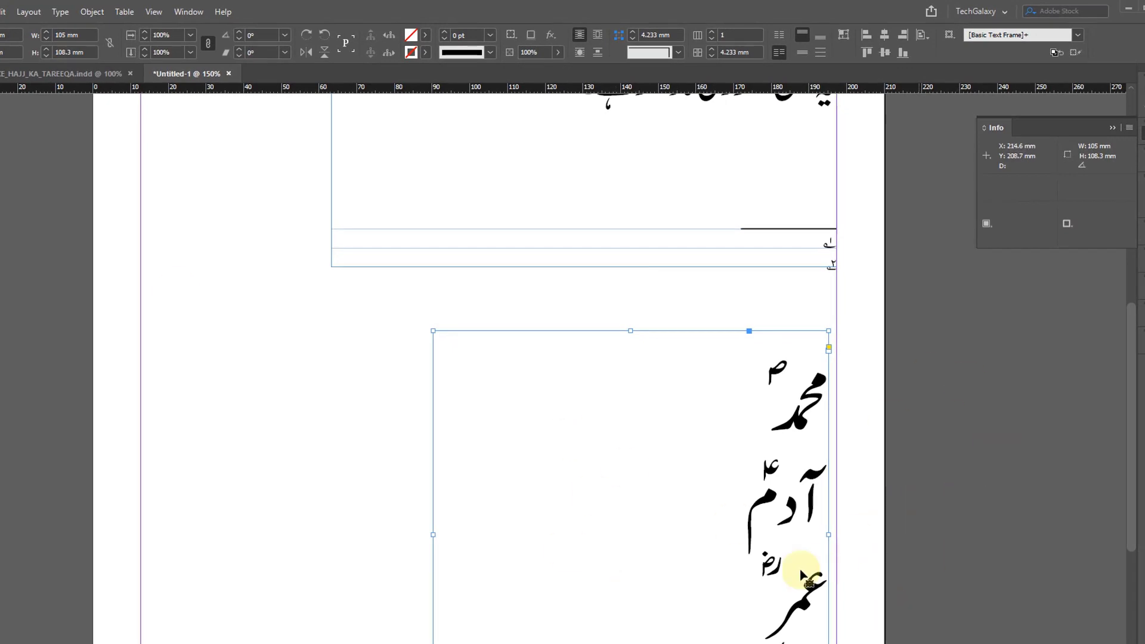
scroll(626, 411, down, 1)
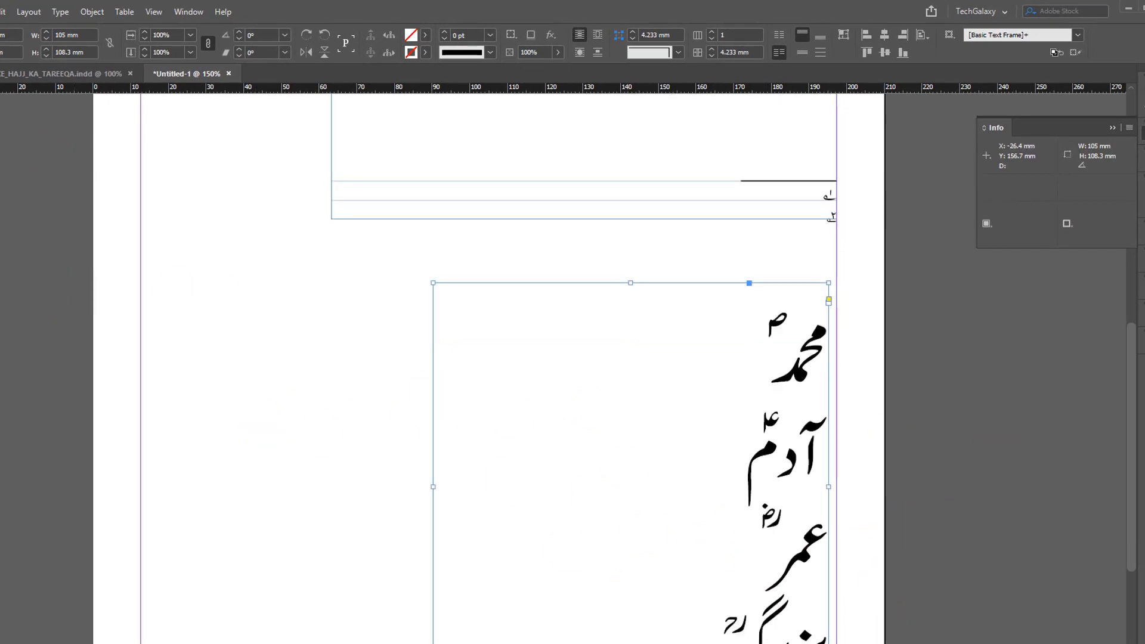
scroll(621, 501, down, 1)
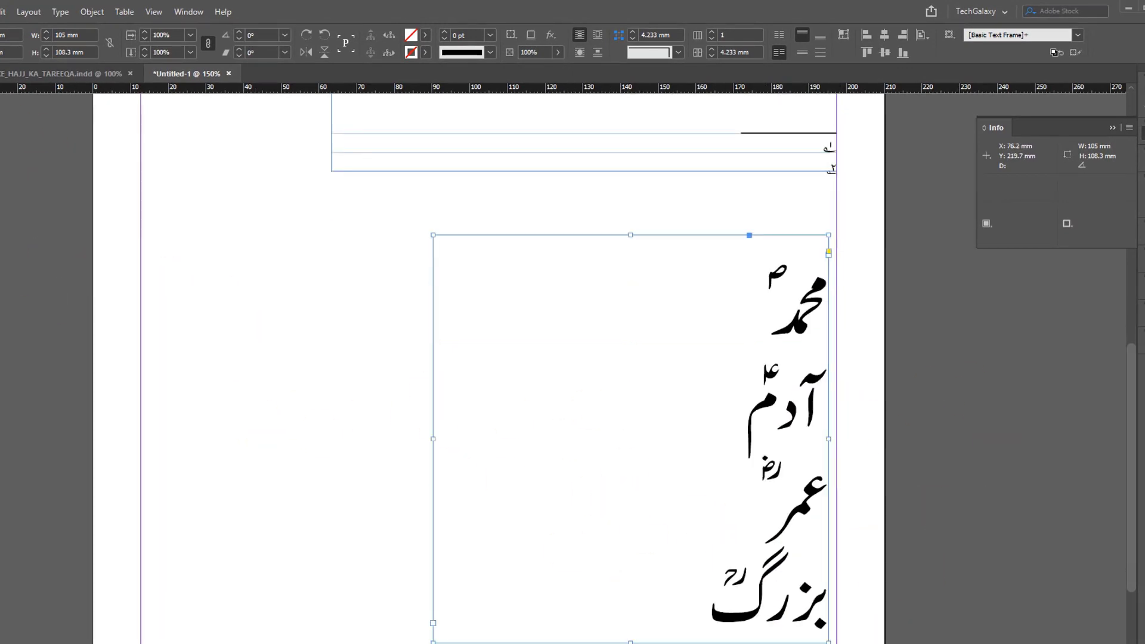
Select the honorific sign after محمد in the lower frame with the Type tool
key(t)
click(690, 289)
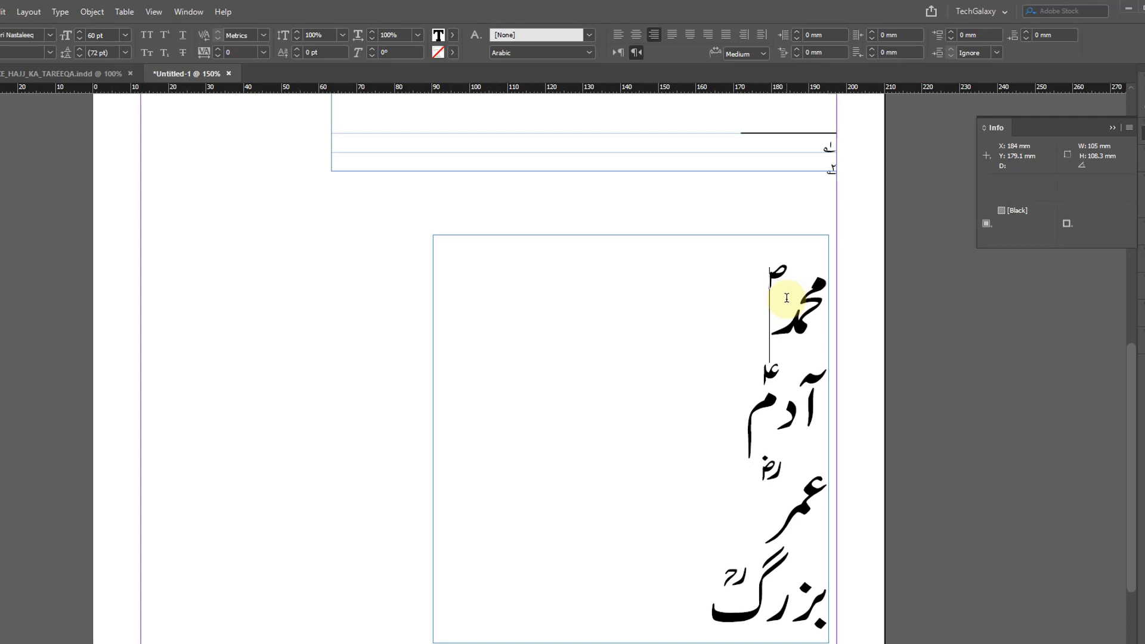
key(shift+Right)
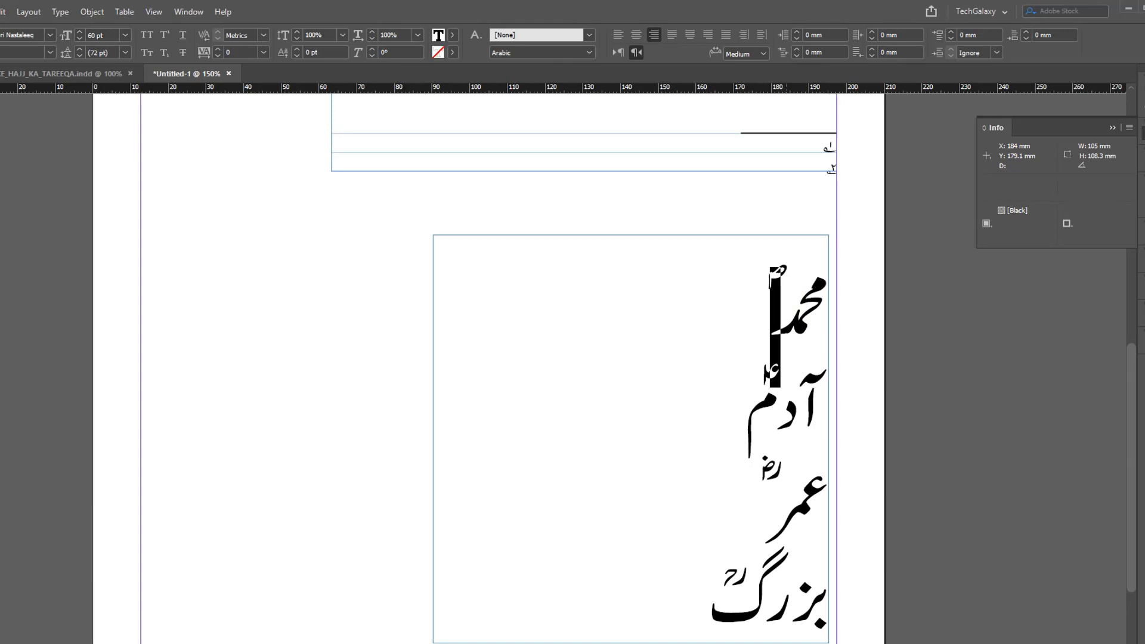
double_click(744, 278)
click(765, 279)
key(shift+Right)
key(Right)
key(shift+Left)
key(shift+Left)
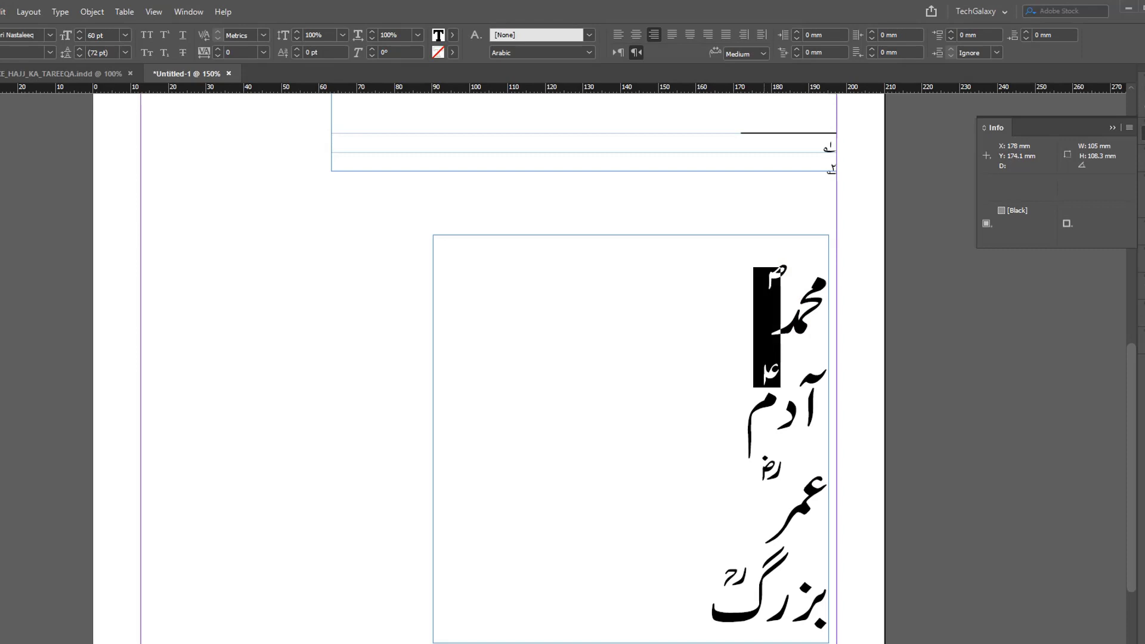
key(Right)
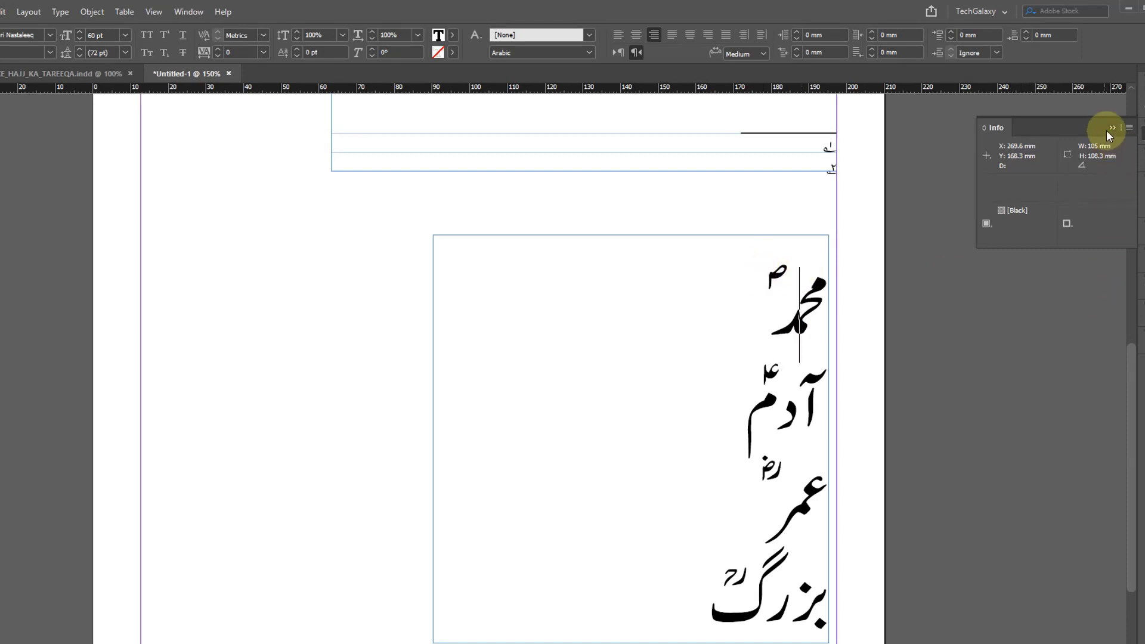
Select the رض sign beside عمر and display its Unicode value in the Info panel
double_click(741, 311)
scroll(726, 312, up, 2)
scroll(726, 311, down, 3)
click(742, 374)
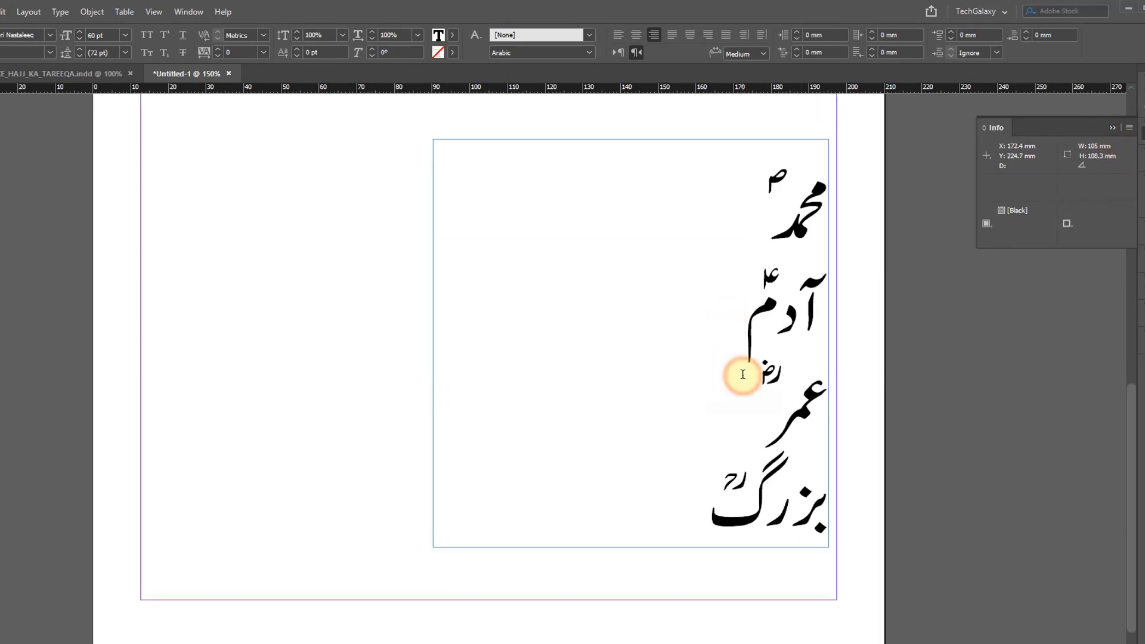
key(shift+Right)
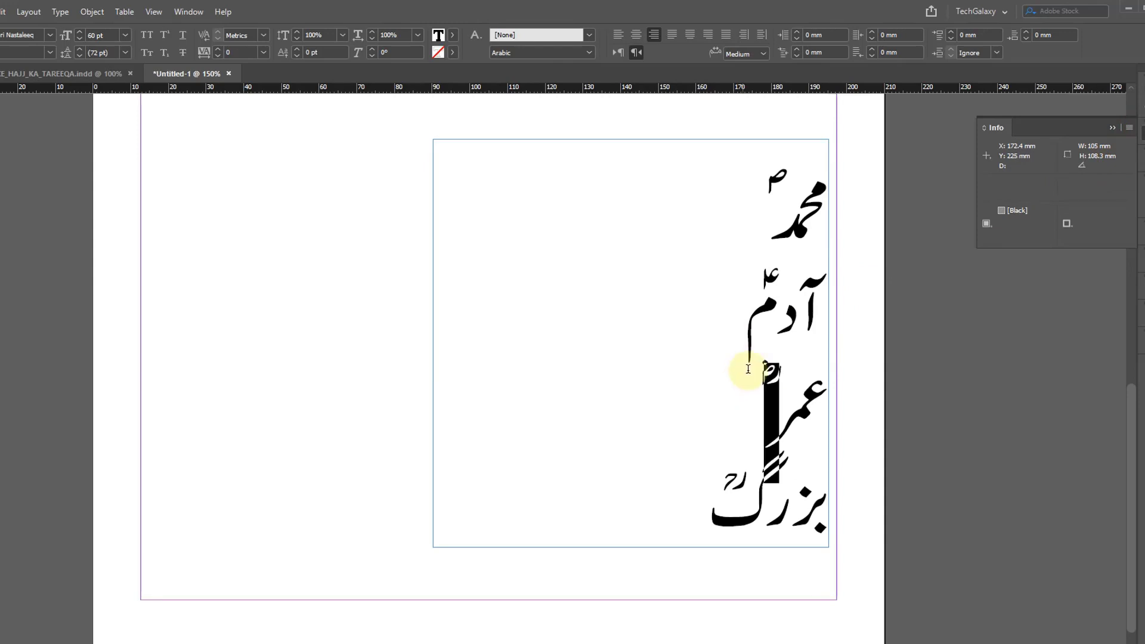
click(1111, 128)
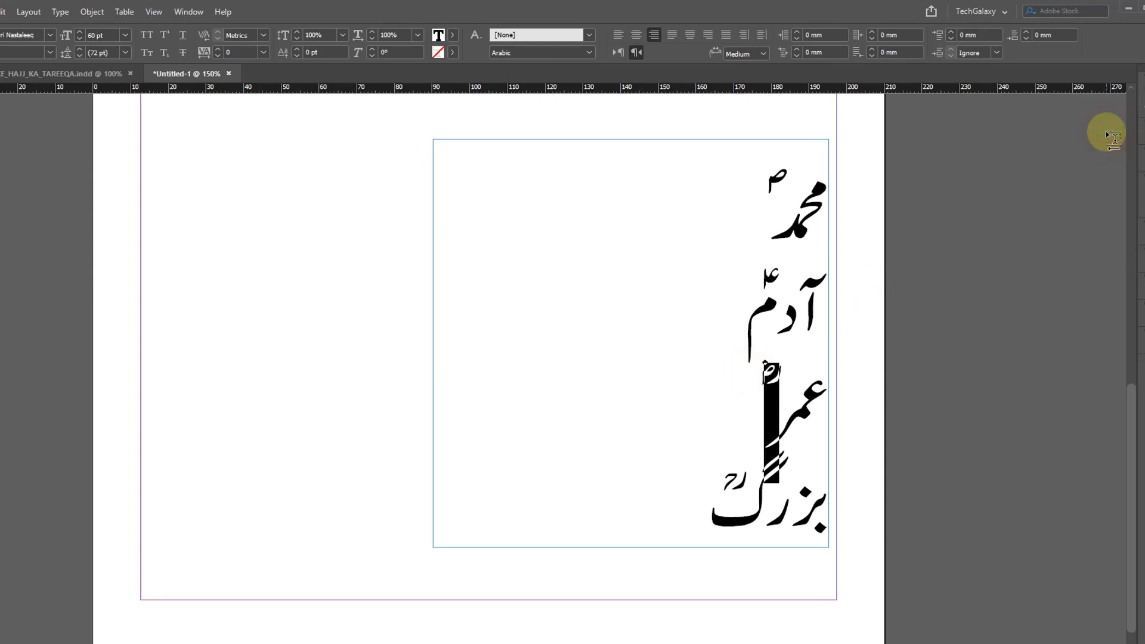
key(F8)
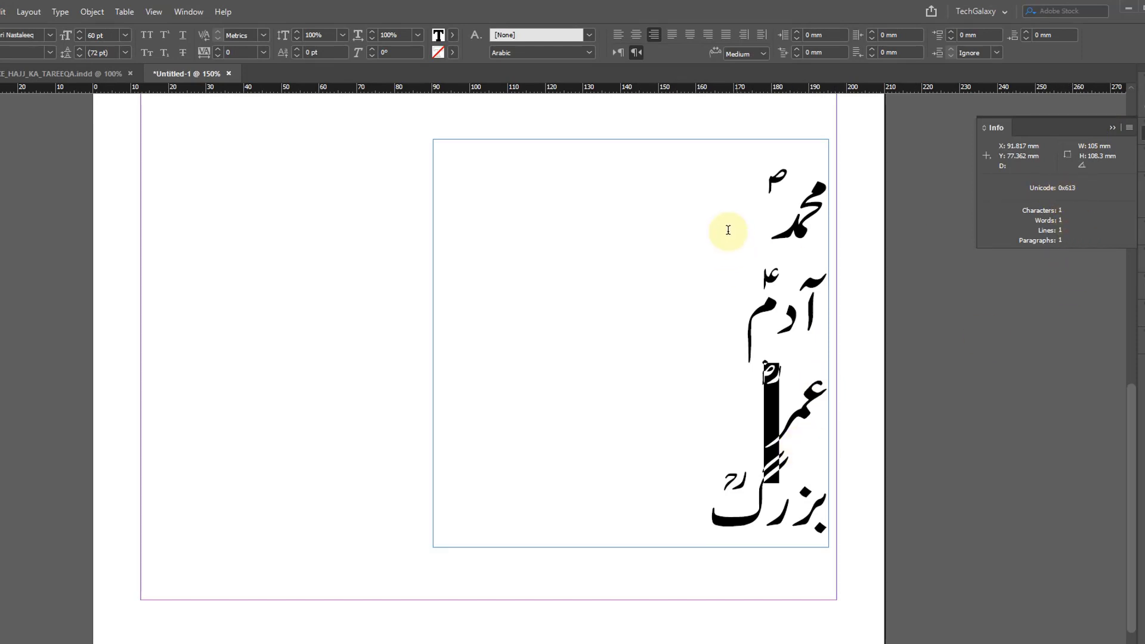
Check the Unicode value of the character at the end of the محمد line
click(737, 197)
key(shift+Right)
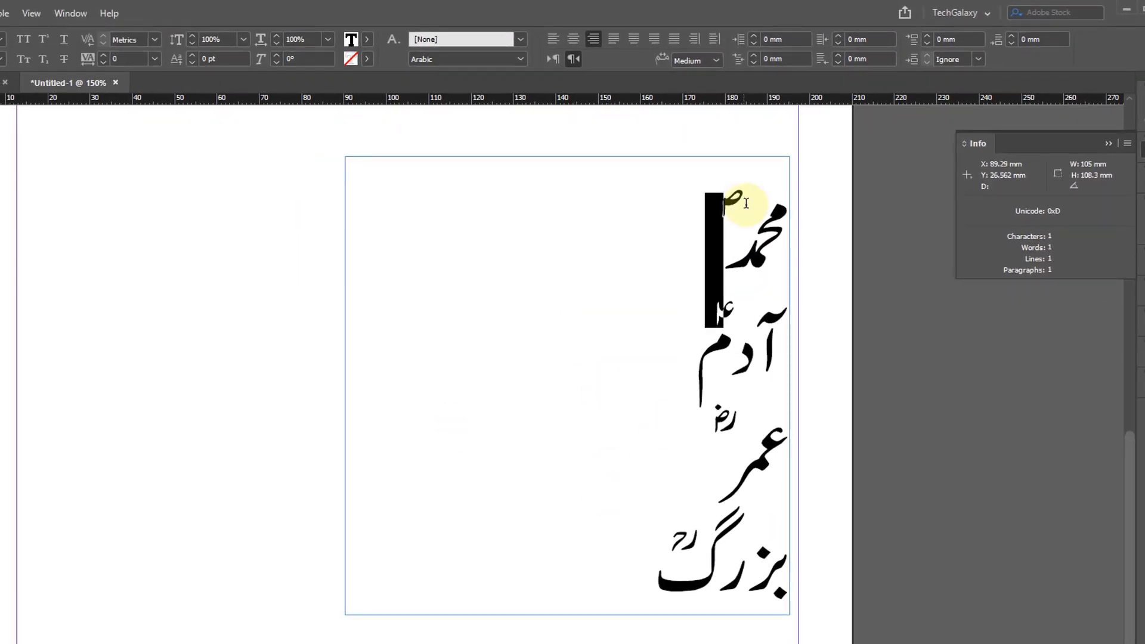
click(685, 224)
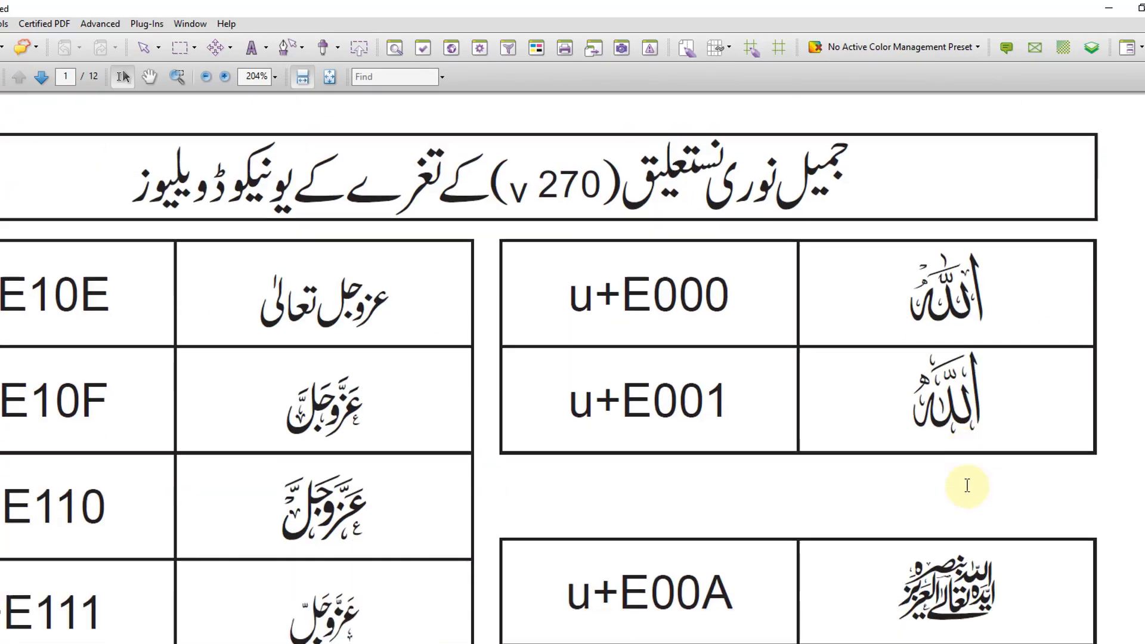
Switch to the Jameel Unicode Values PDF in Acrobat and look through the tughra tables from page 1 onward
scroll(965, 481, down, 3)
scroll(978, 493, down, 20)
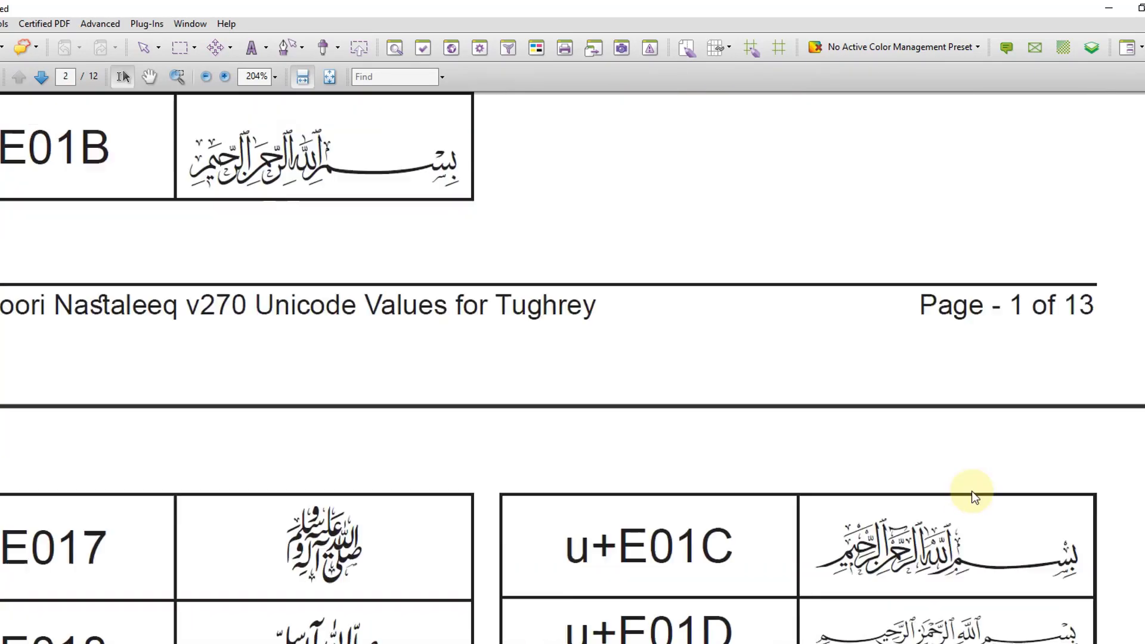
scroll(971, 490, down, 5)
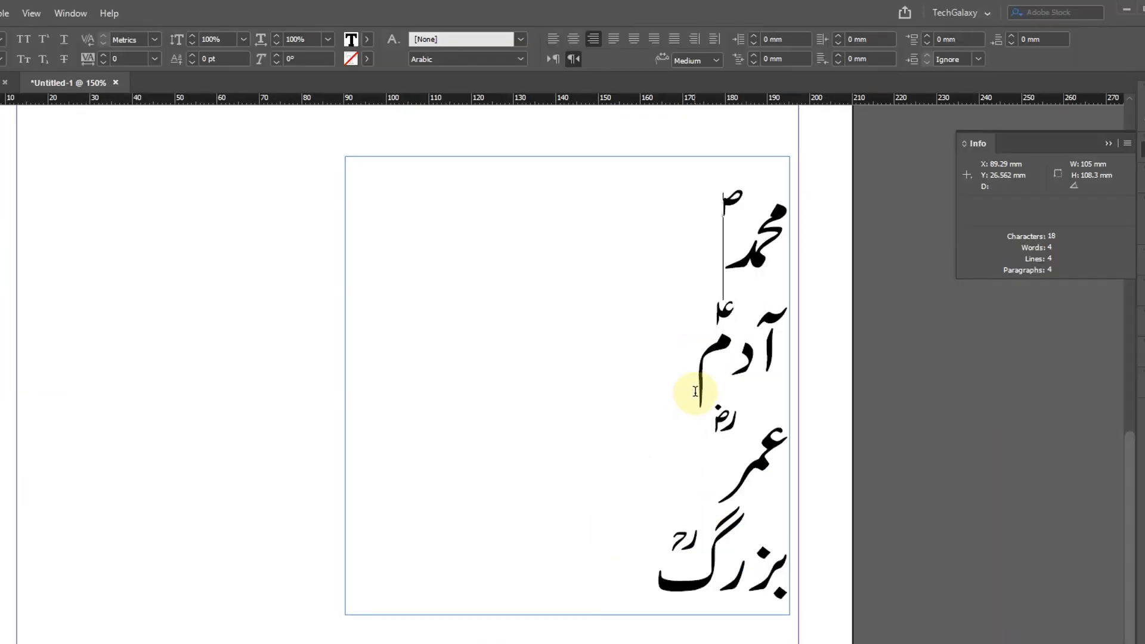
In InDesign, select the محمد line with its sign and open the GREP Find/Change search for \x{0610}
drag(685, 224, 891, 211)
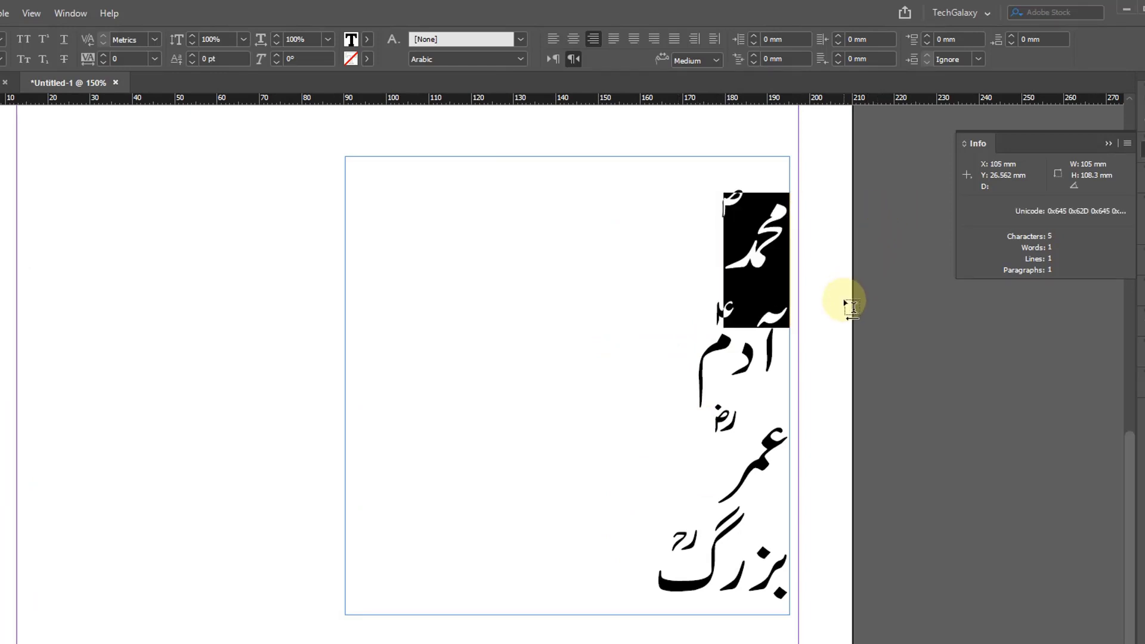
key(ctrl+f)
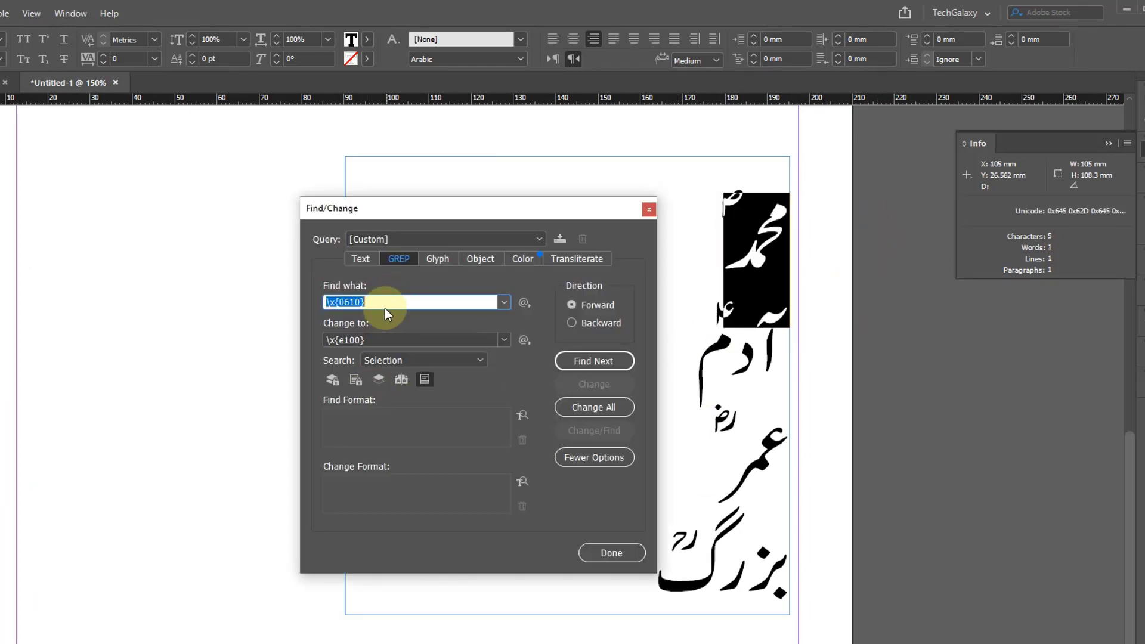
click(391, 340)
drag(369, 302, 326, 303)
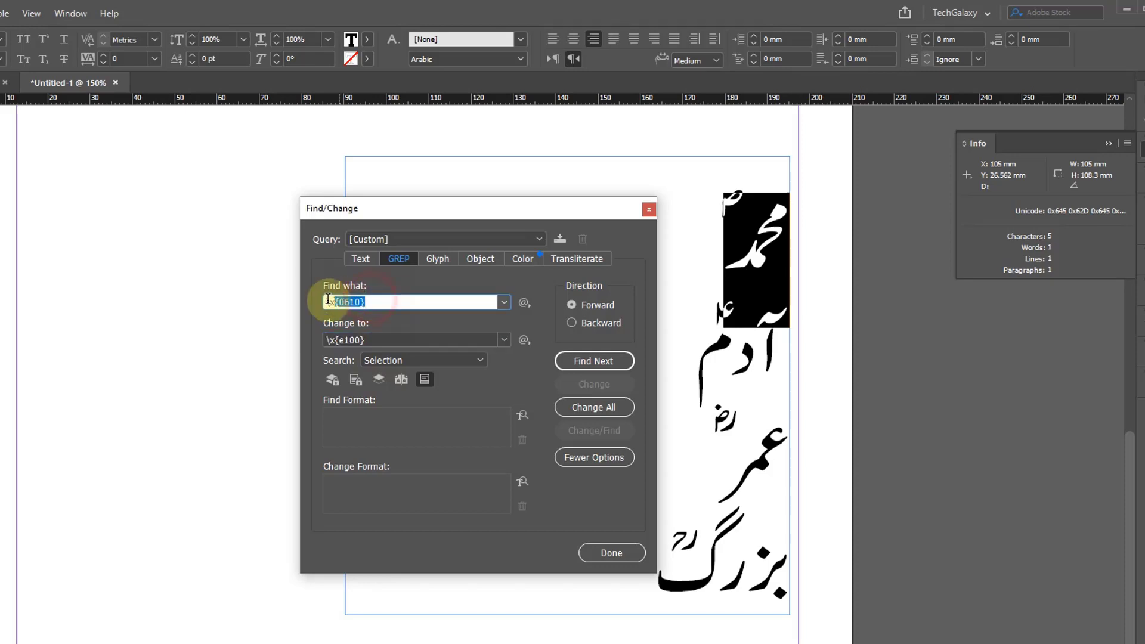
click(393, 302)
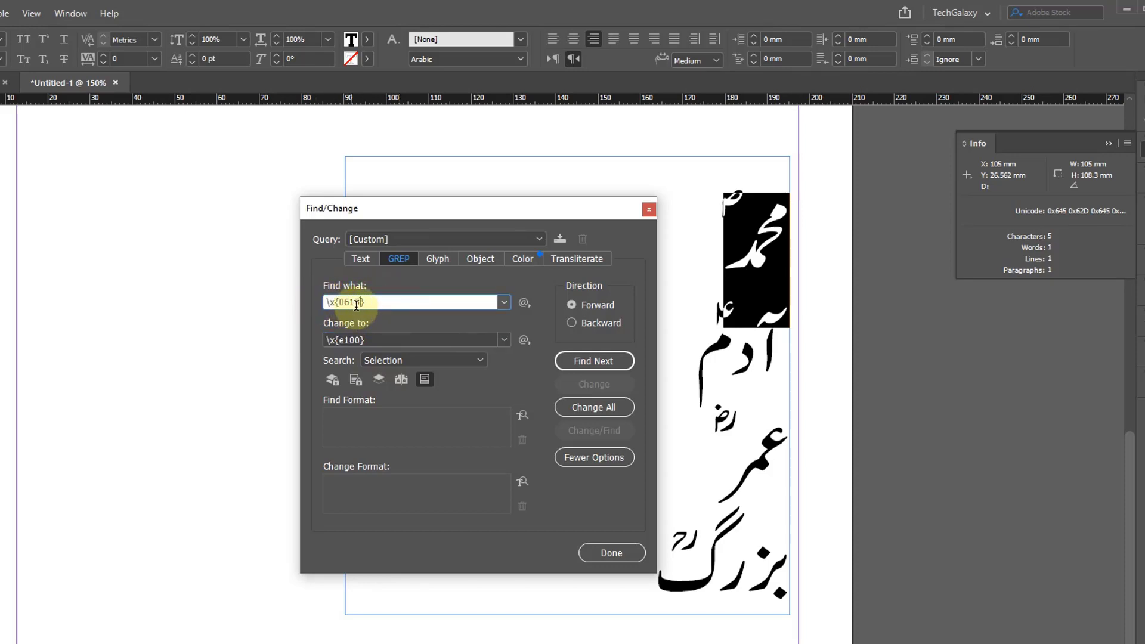
click(423, 339)
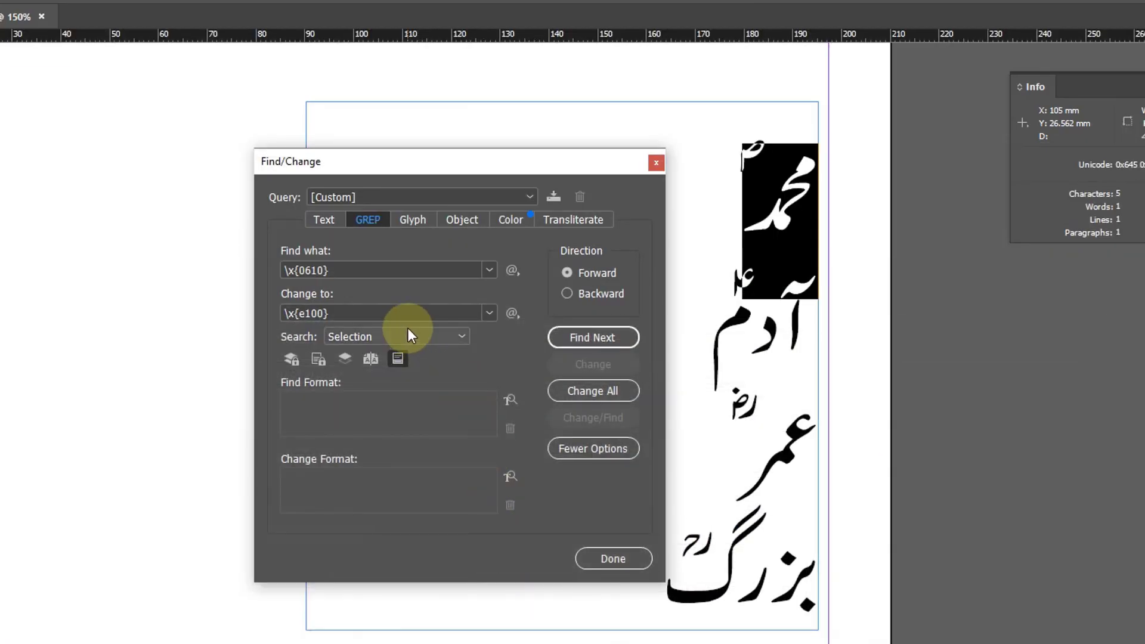
Set the GREP replacement code to \x{e0fb}
click(403, 313)
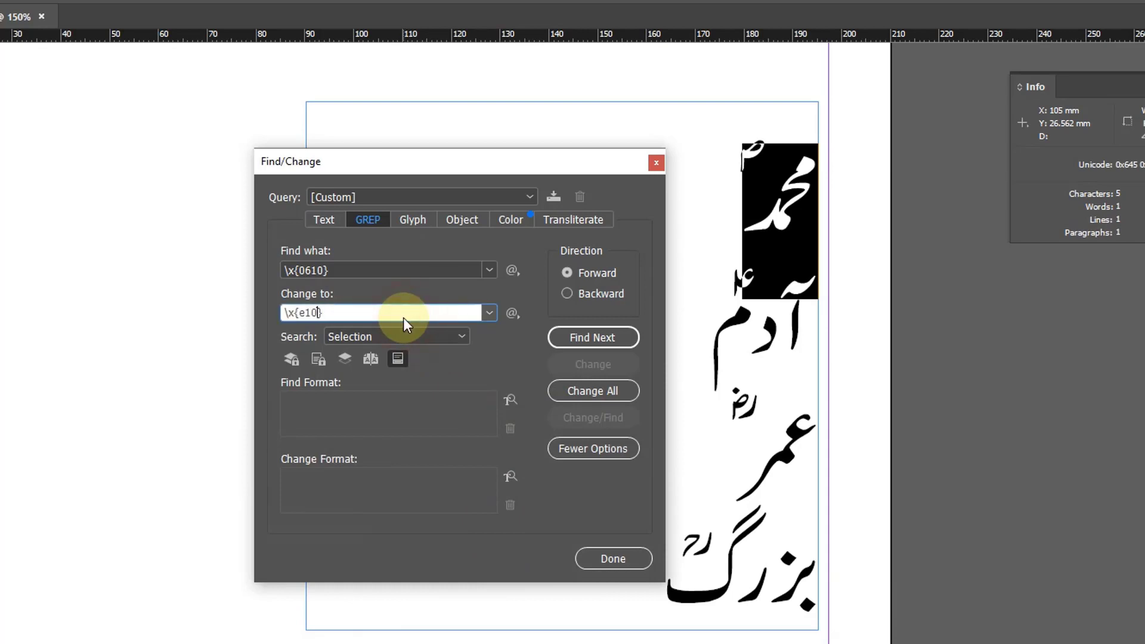
key(BackSpace)
key(BackSpace)
text(ڈبگ)
key(super+space)
key(BackSpace)
key(BackSpace)
key(BackSpace)
text(0fb)
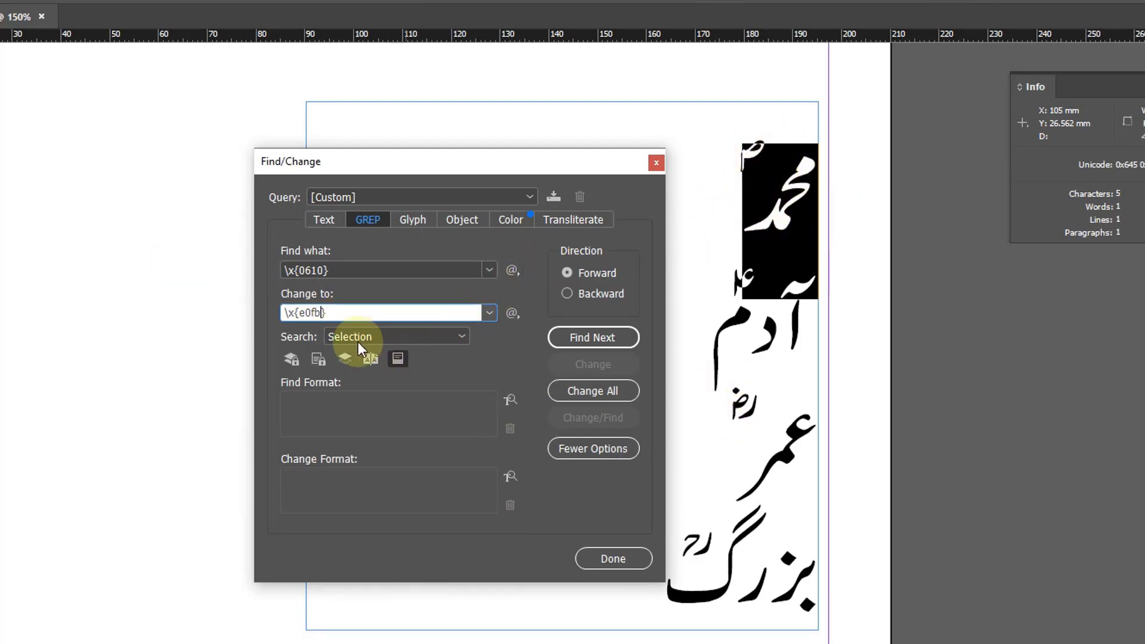
Find the \x{0610} sign in the selection, replace it with the \x{e0fb} tughra and move the dialog off the text
click(589, 338)
click(605, 366)
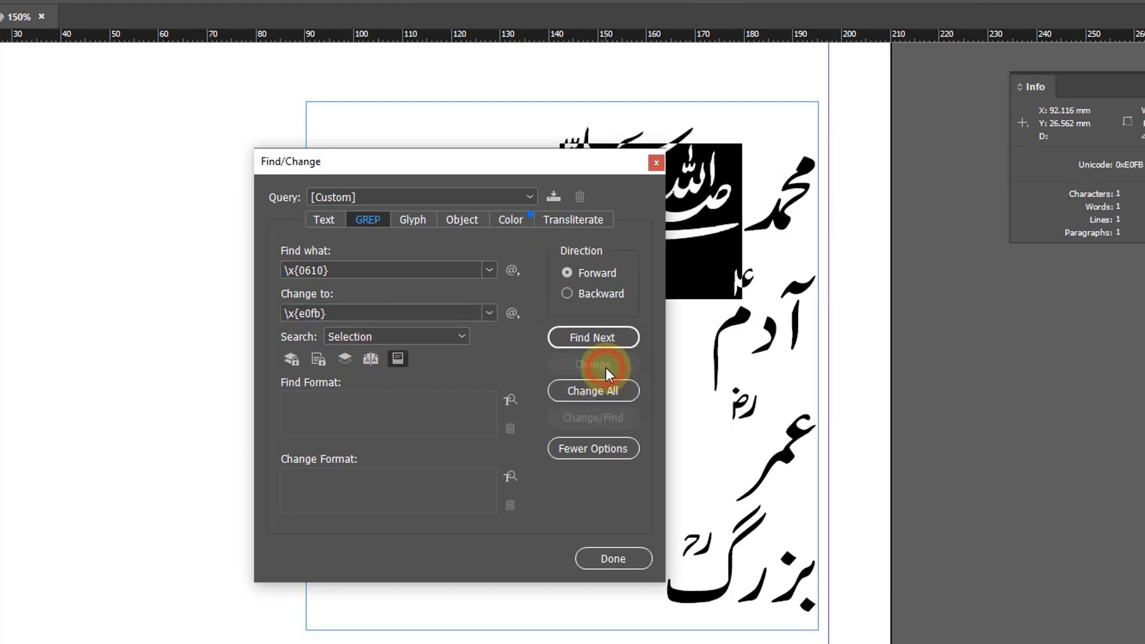
drag(632, 161, 304, 144)
Examine the tughra beside محمد by selecting parts of the line, and close Find/Change
click(583, 180)
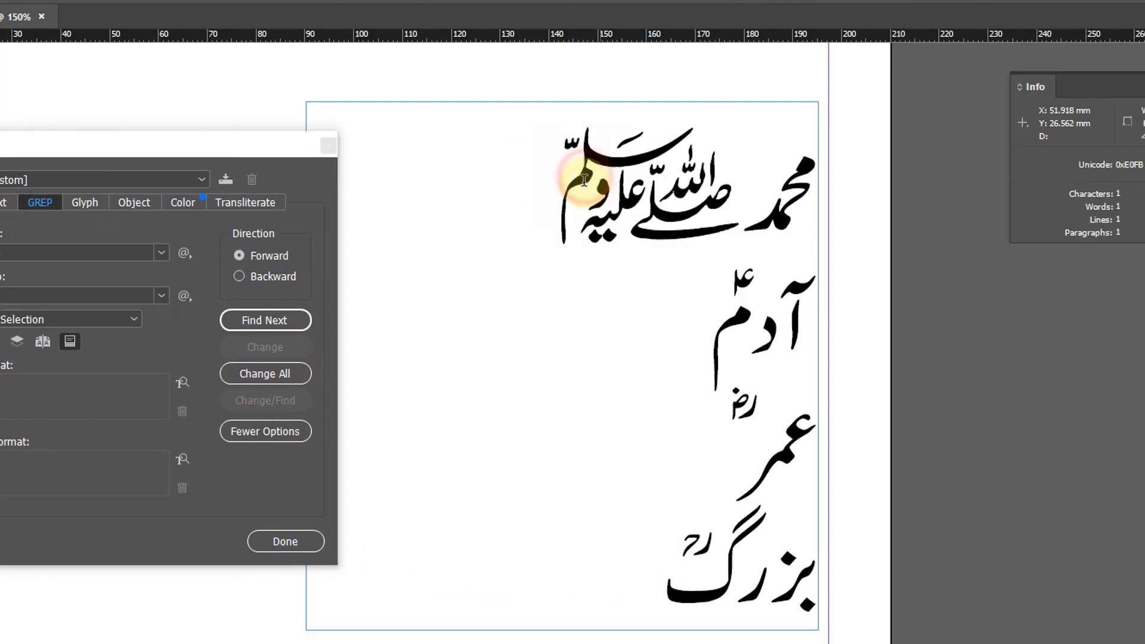
drag(741, 186, 820, 192)
click(683, 319)
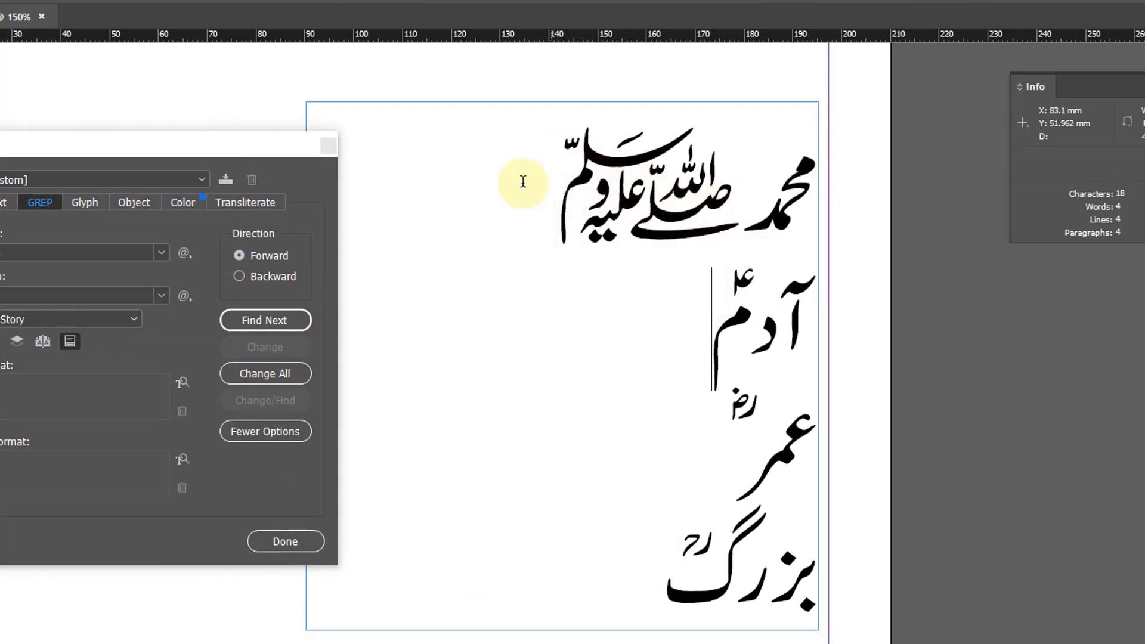
drag(523, 181, 829, 187)
click(773, 199)
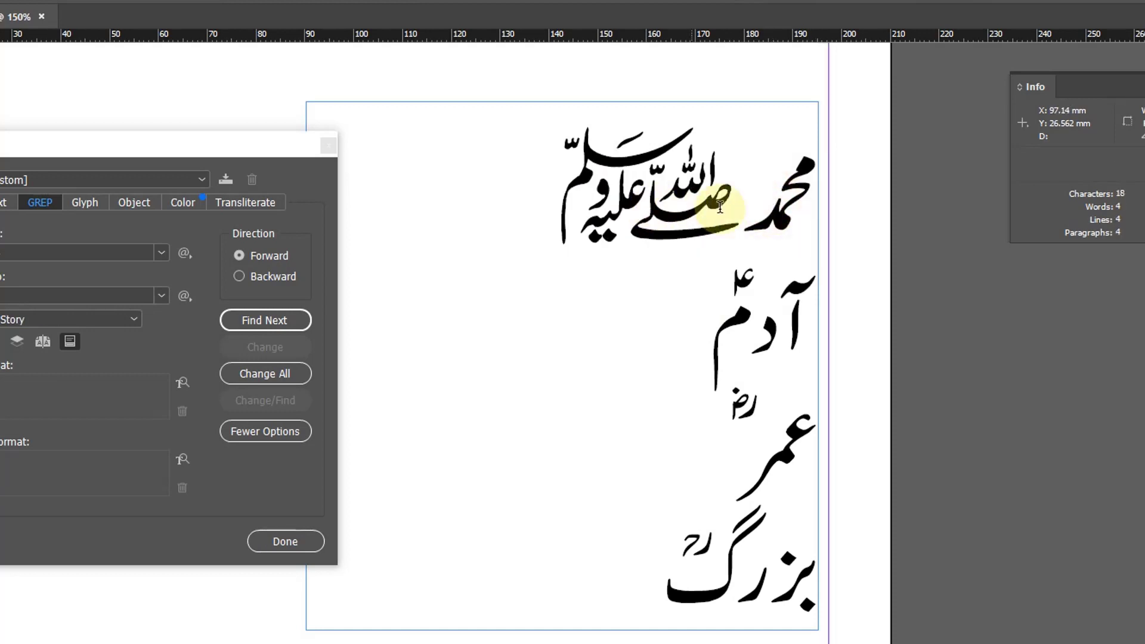
drag(720, 207, 899, 191)
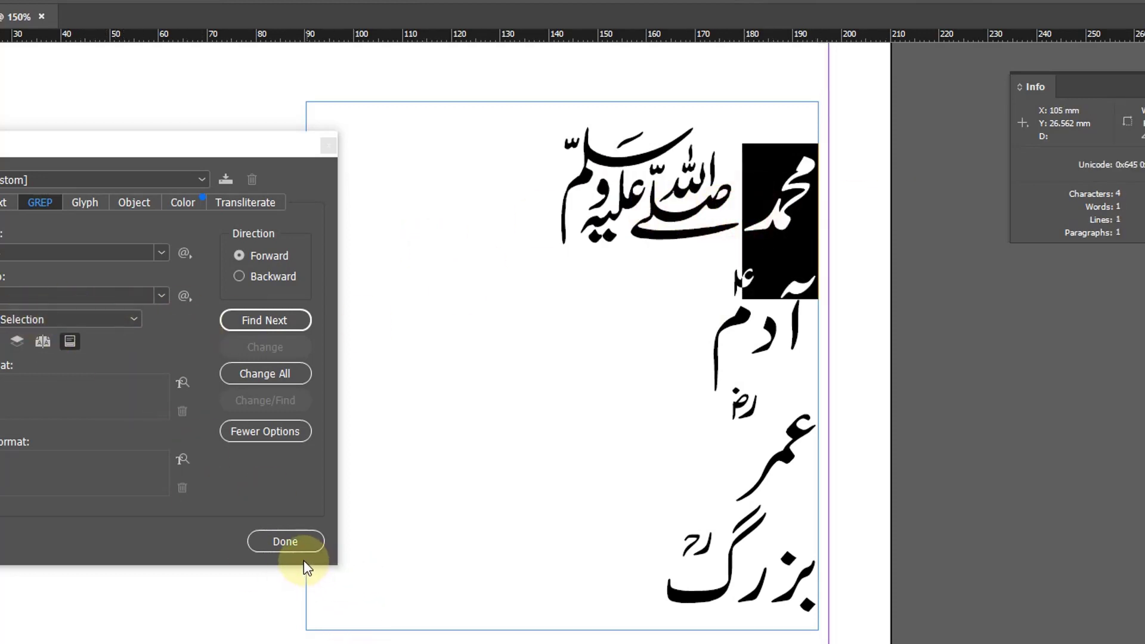
click(282, 540)
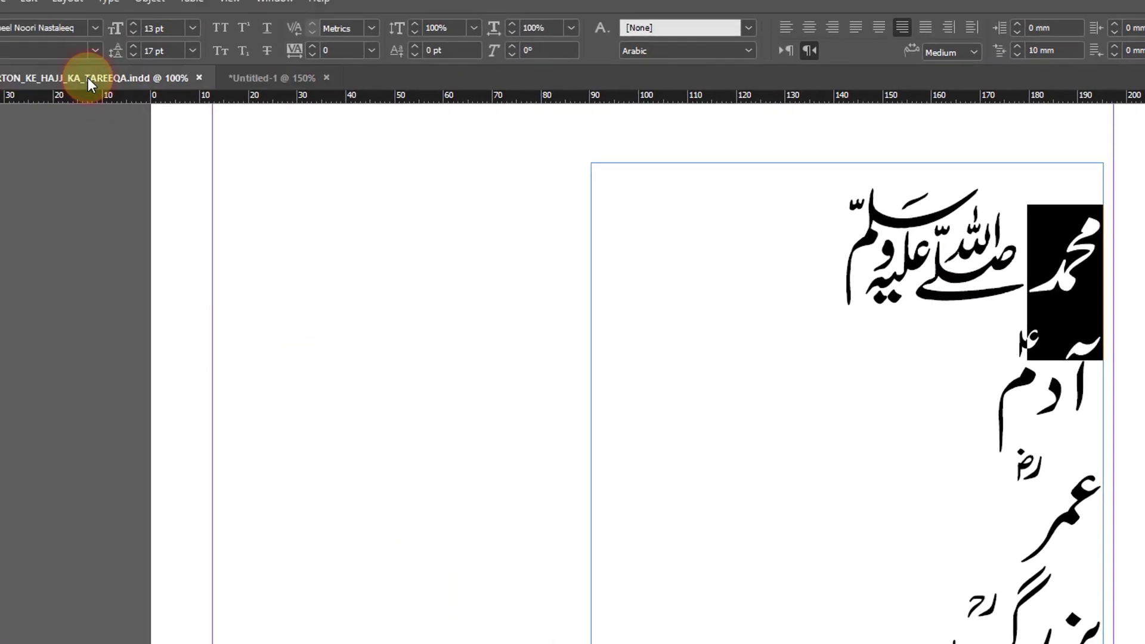
Switch to the 16_AURTON_KE_HAJJ_KA_TAREEQA.indd document and examine the page's body text up close, down to the pink-highlighted gap
click(89, 74)
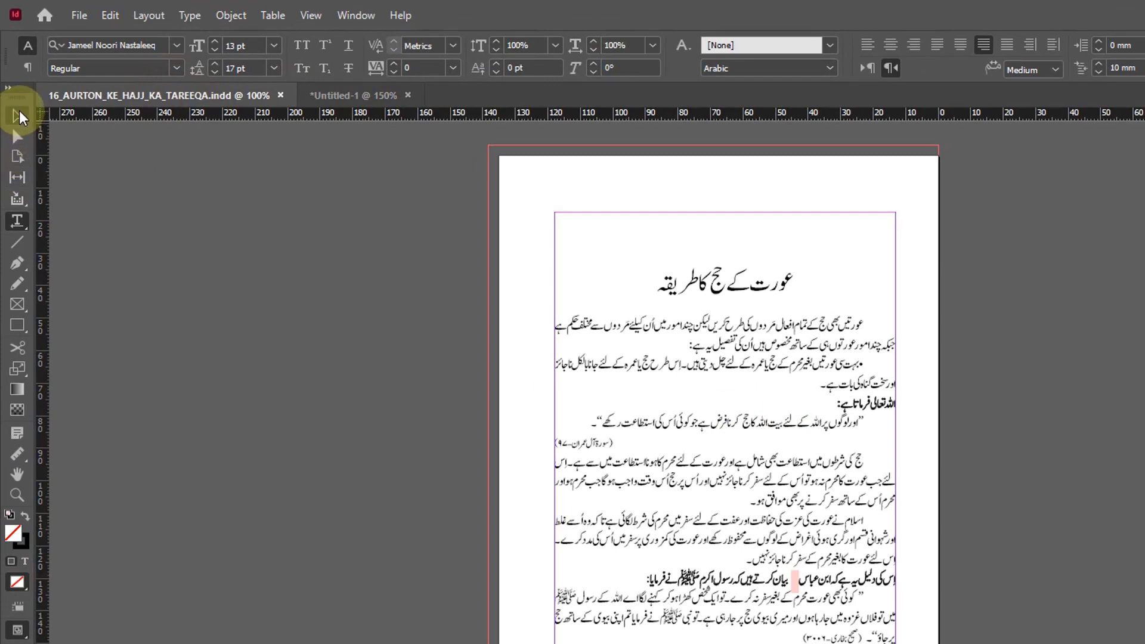
click(18, 116)
click(1022, 339)
click(531, 232)
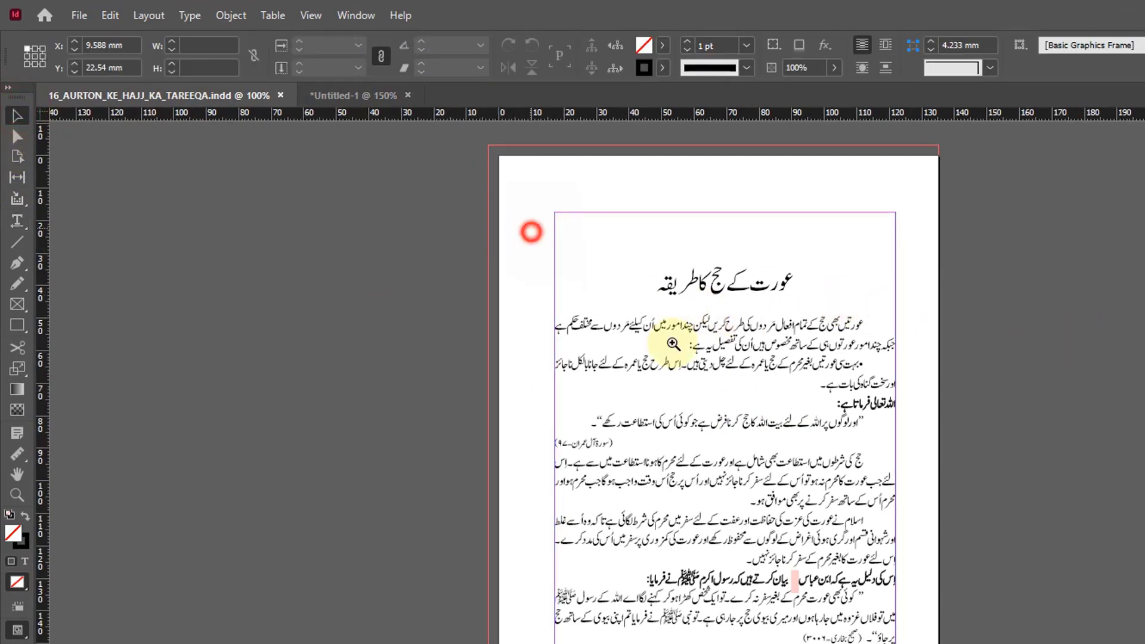
drag(523, 161, 930, 625)
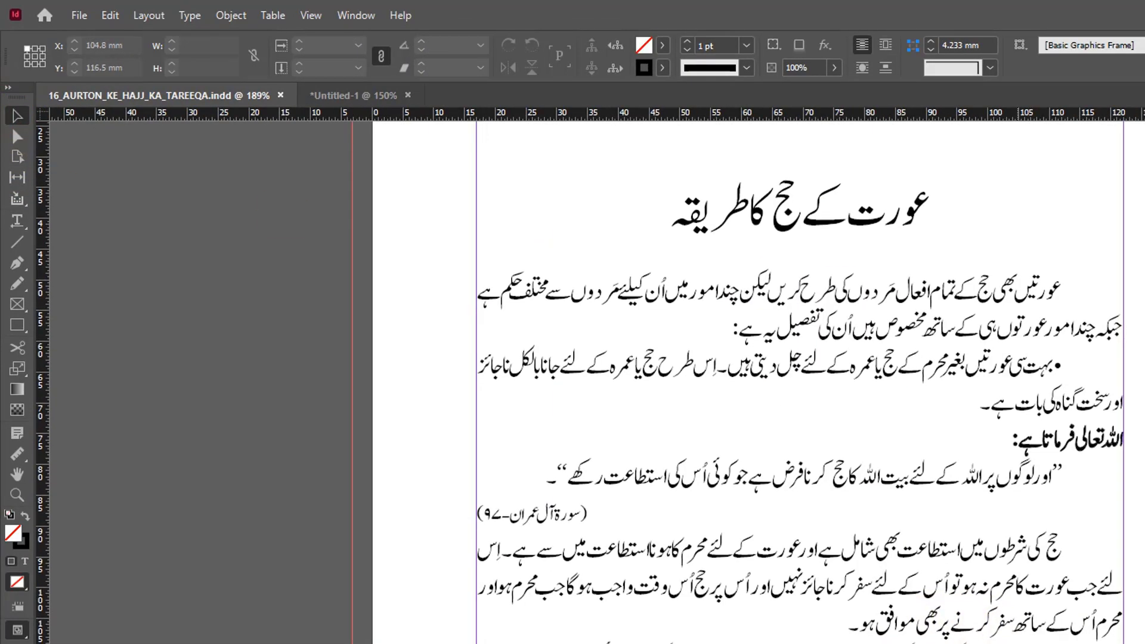
scroll(987, 536, down, 5)
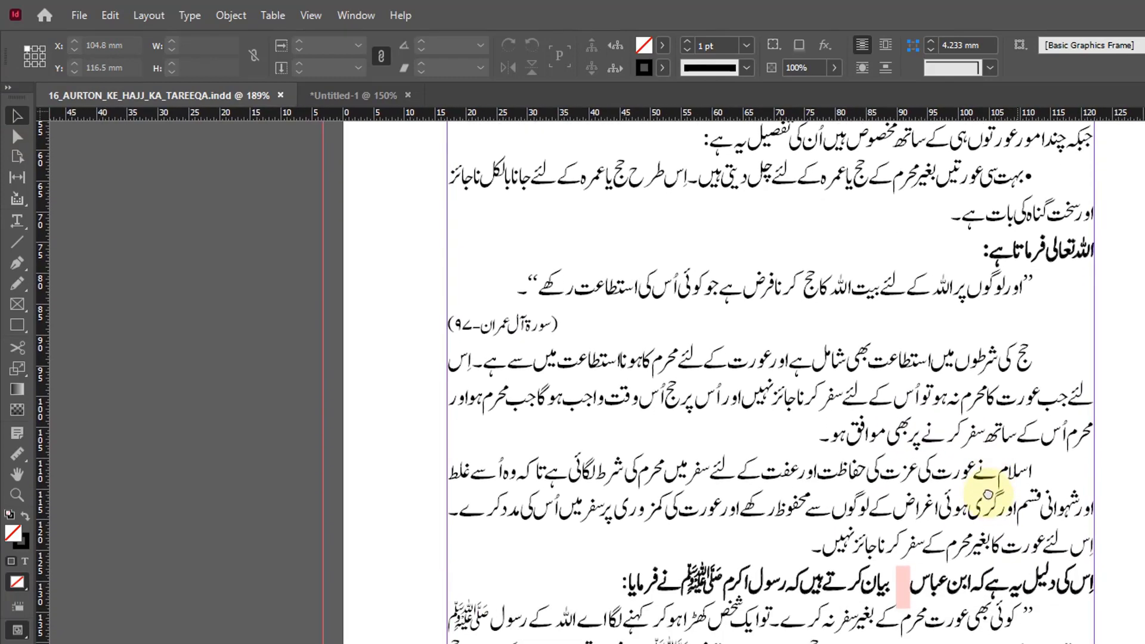
Select the ﷺ sign after رسول اکرم in the bold line and check its Unicode value in the Info panel
click(17, 220)
double_click(711, 578)
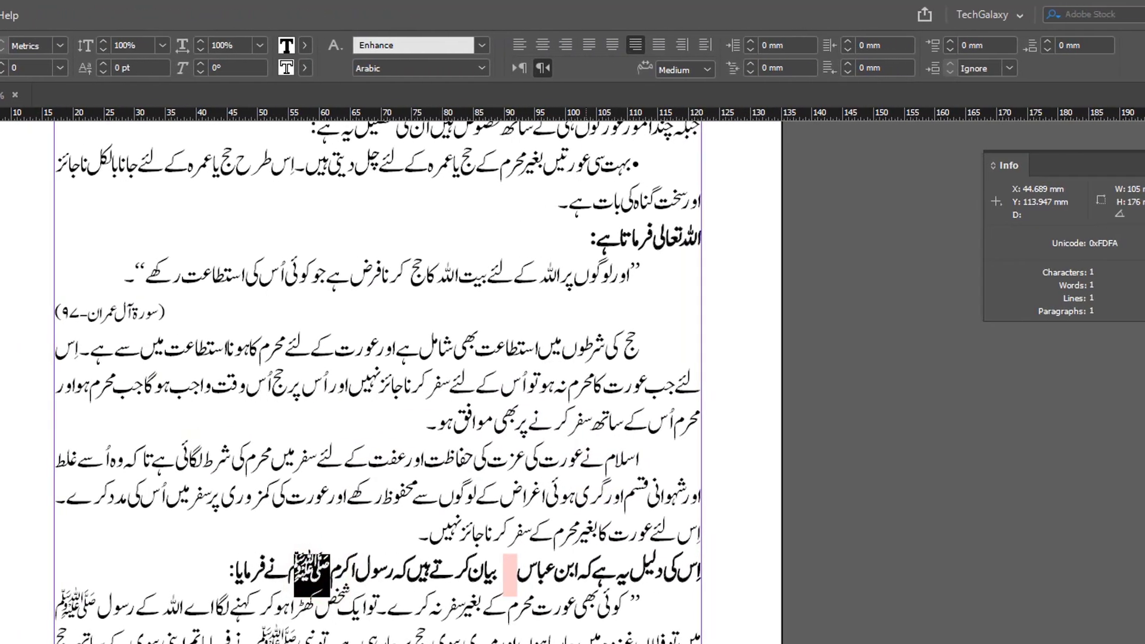
scroll(377, 382, down, 6)
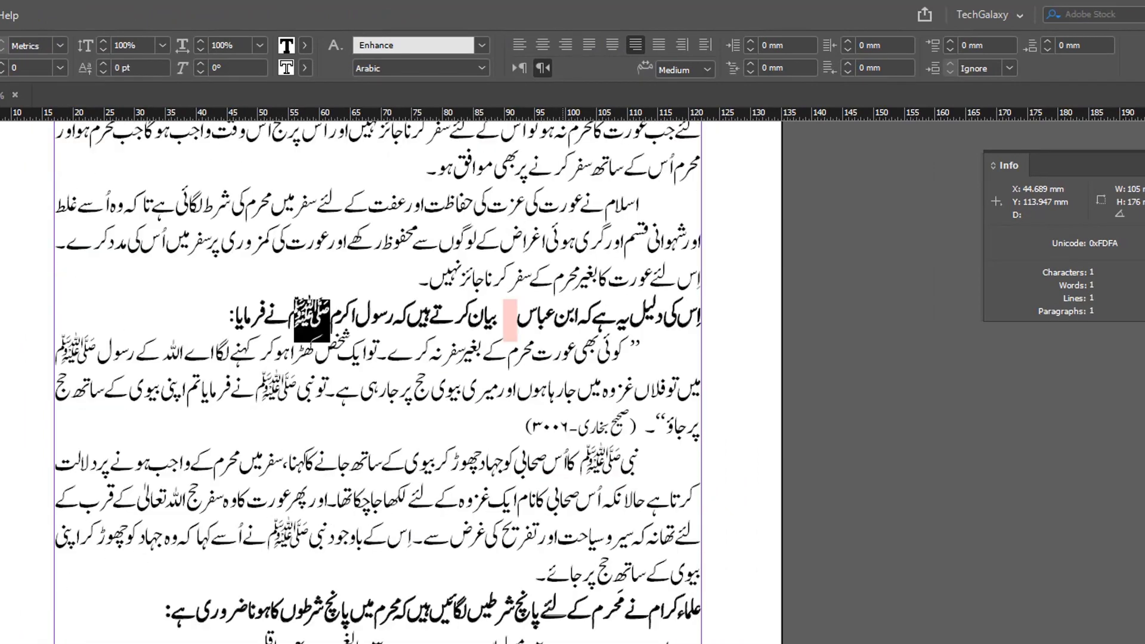
scroll(410, 641, up, 1)
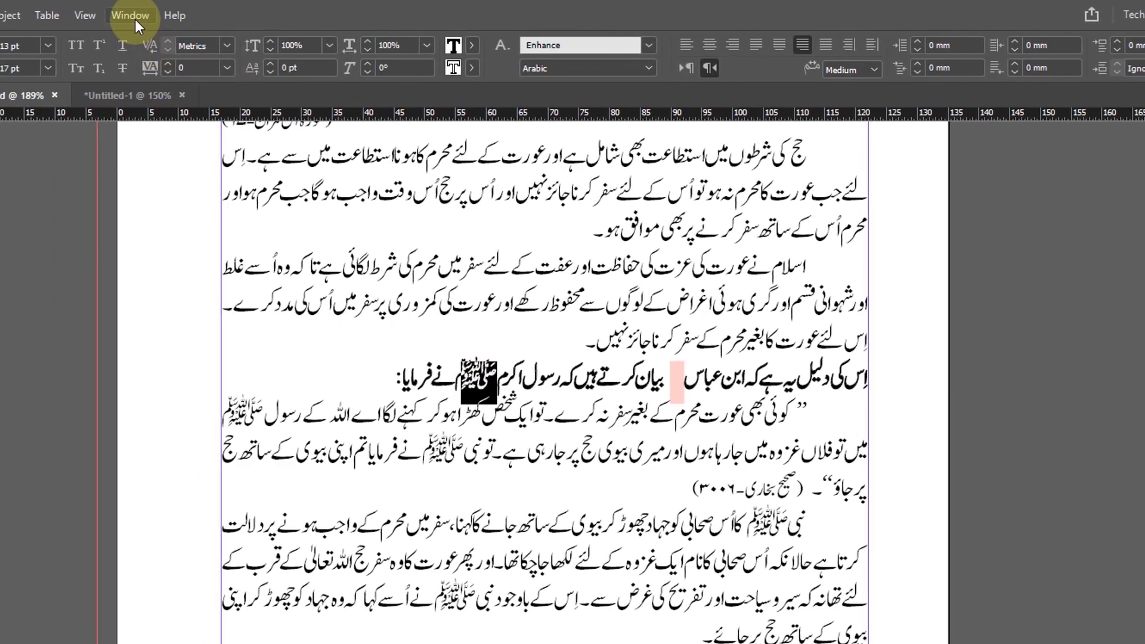
click(3, 15)
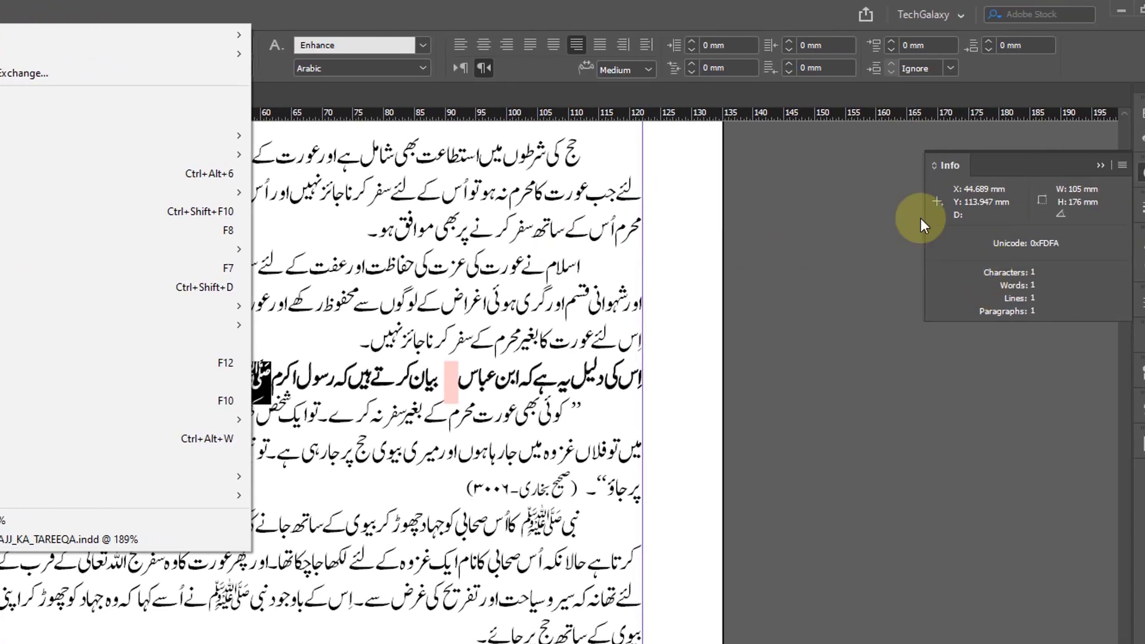
click(498, 4)
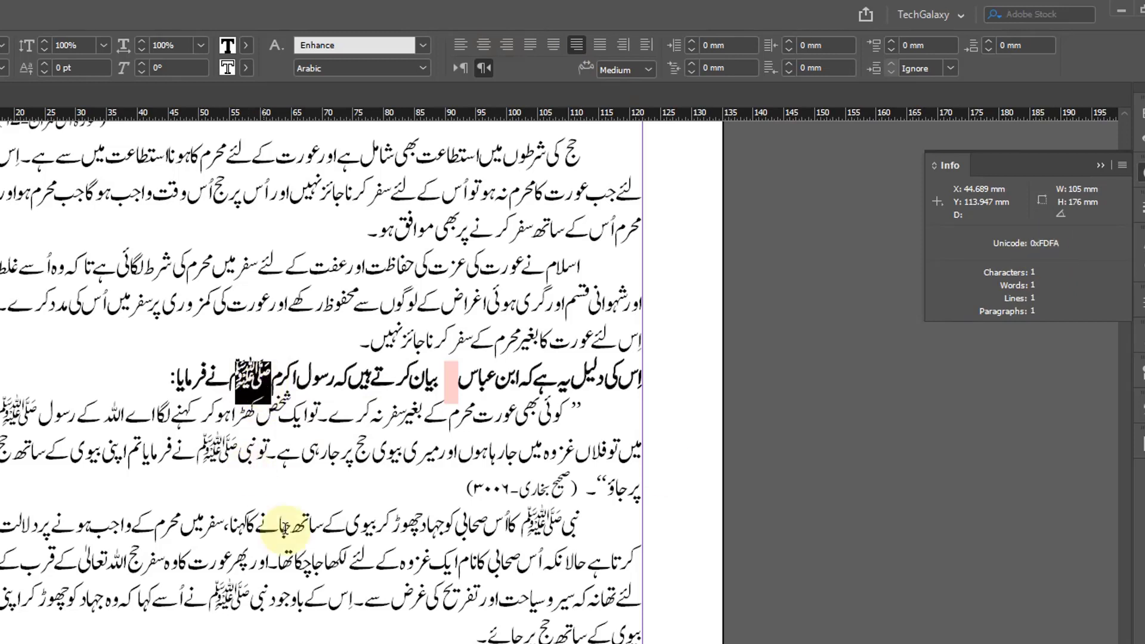
Switch to the tughra Unicode PDF and look up the u+E0FB entry by selecting part of its code
click(357, 642)
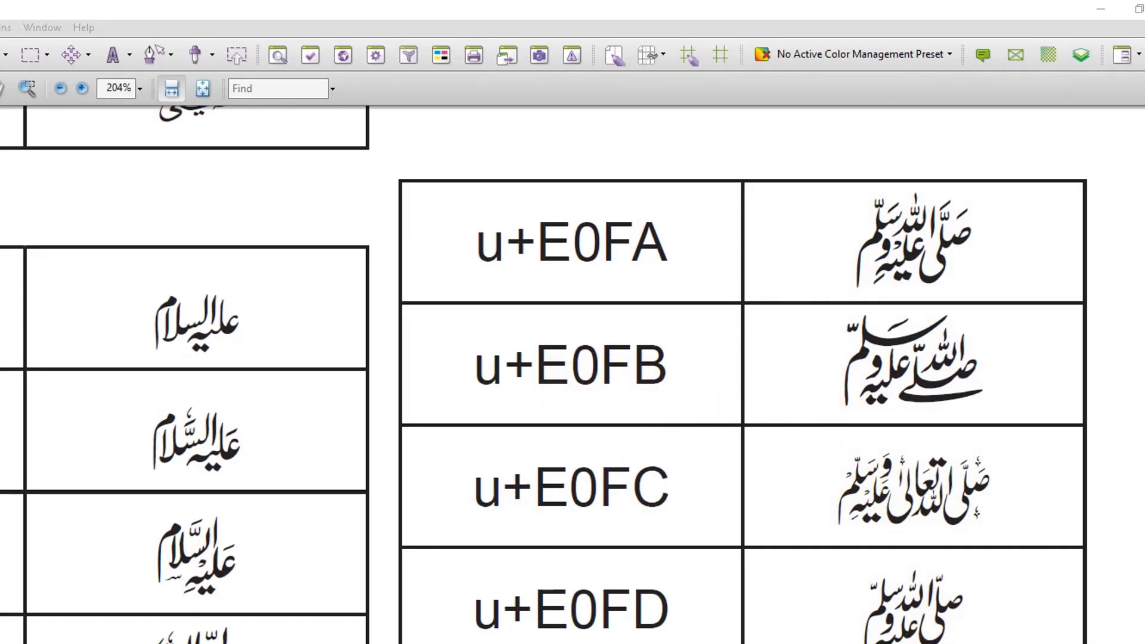
key(alt+Tab)
key(alt+Tab)
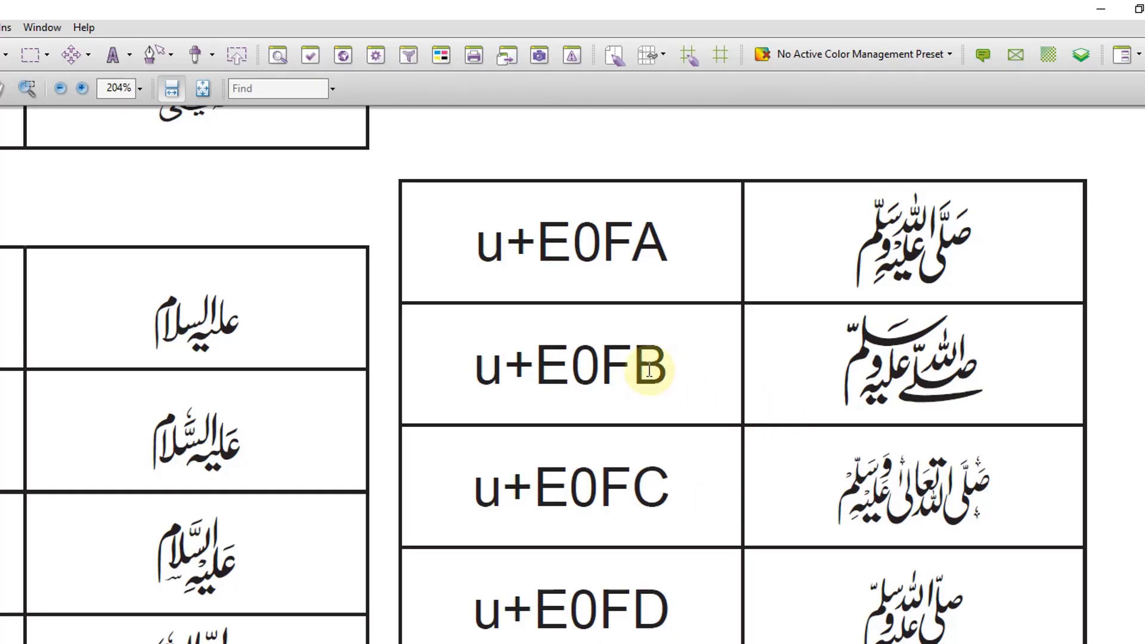
drag(601, 364, 507, 364)
drag(668, 367, 569, 367)
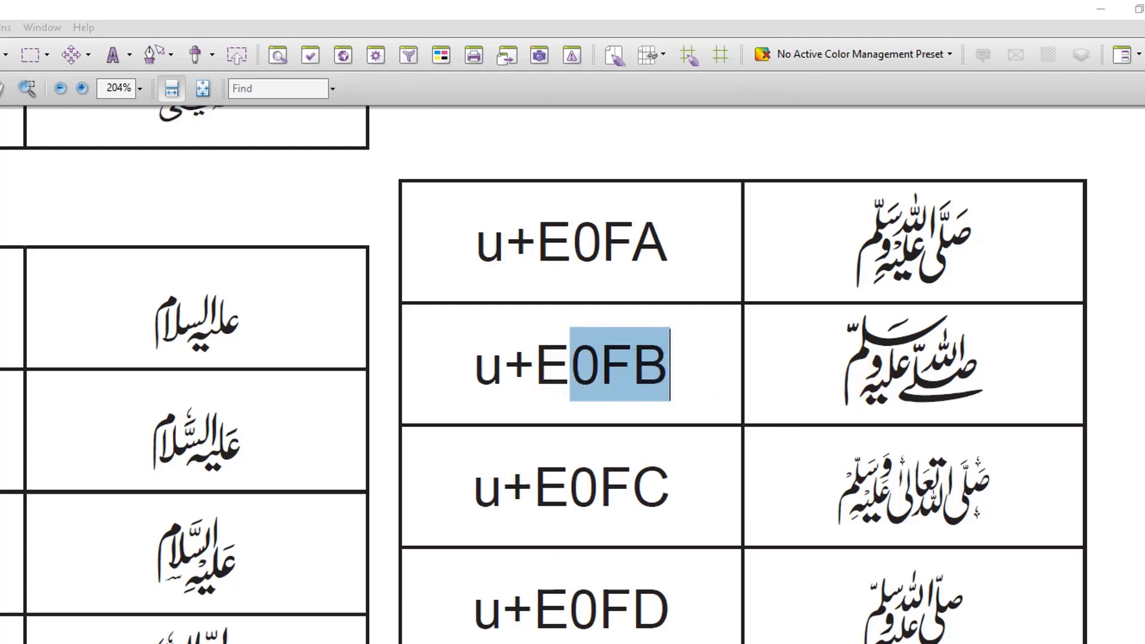
Return to the InDesign document, open Find/Change and set the GREP search code to \x{fdfa}
key(alt+Tab)
key(ctrl+f)
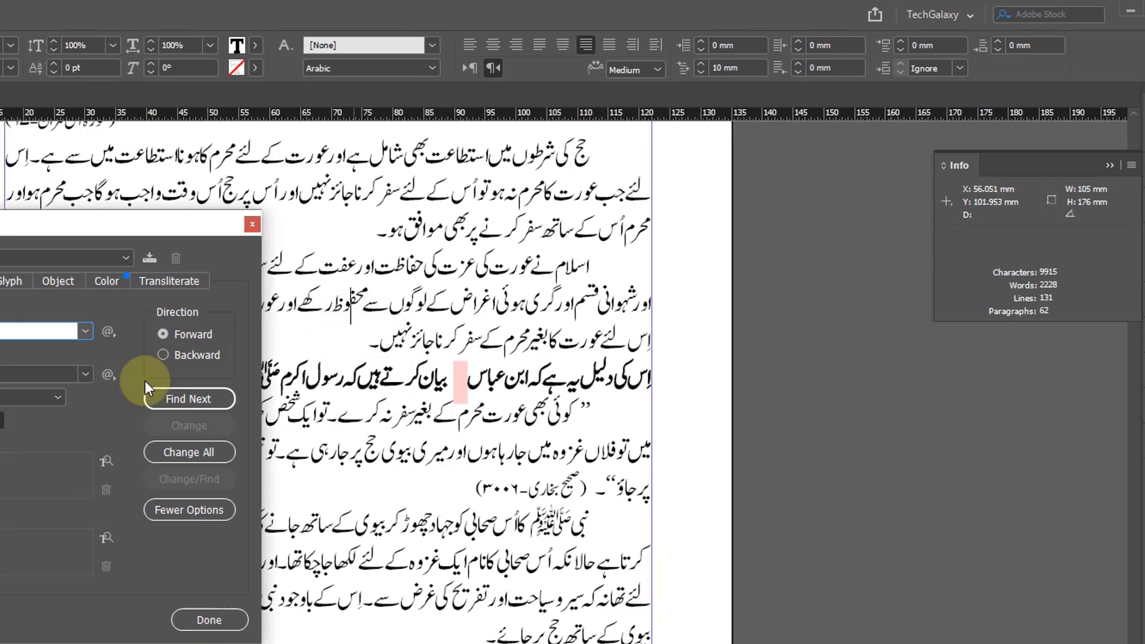
click(214, 327)
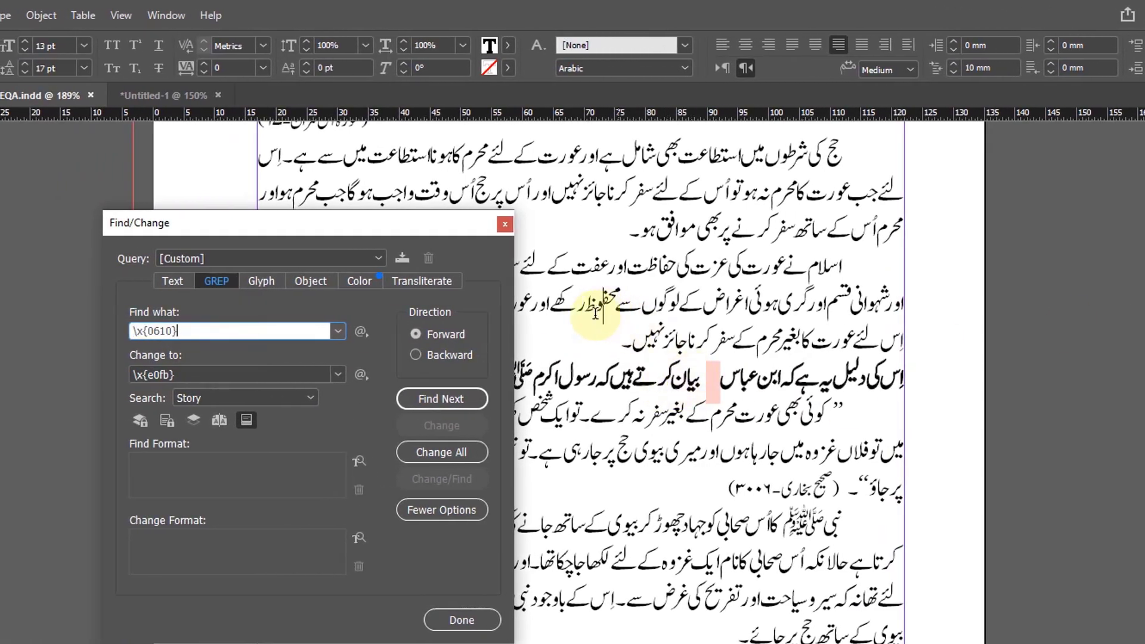
drag(388, 227, 321, 215)
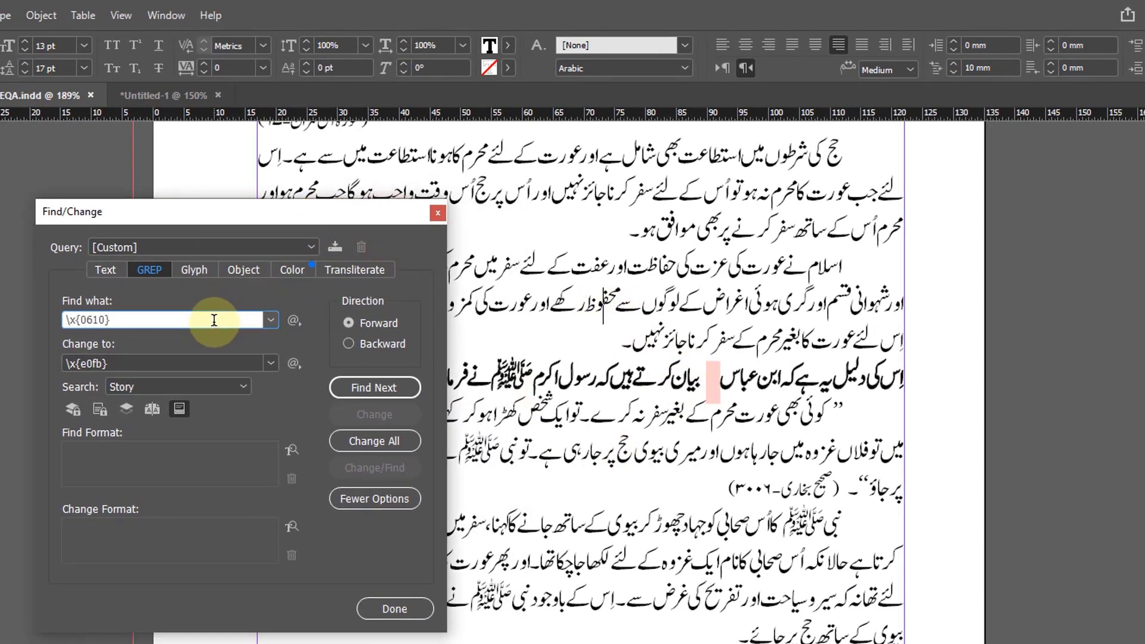
key(BackSpace)
key(BackSpace)
key(BackSpace)
key(BackSpace)
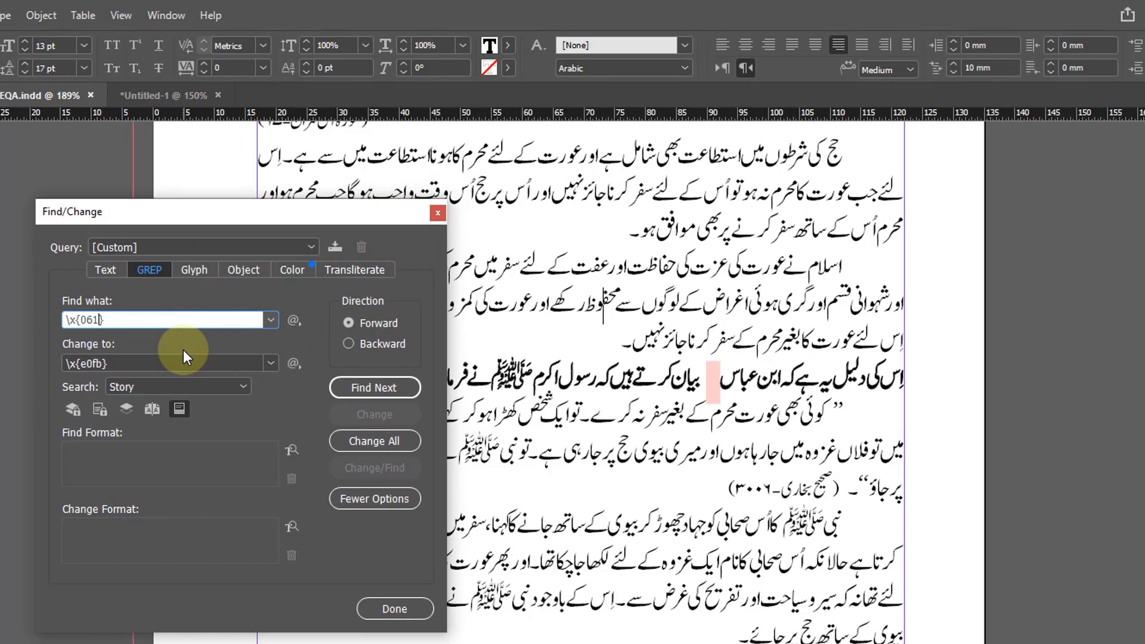
text(fdfa)
Replace all \x{fdfa} signs in the story with the \x{e0fb} tughra and close Find/Change
click(185, 365)
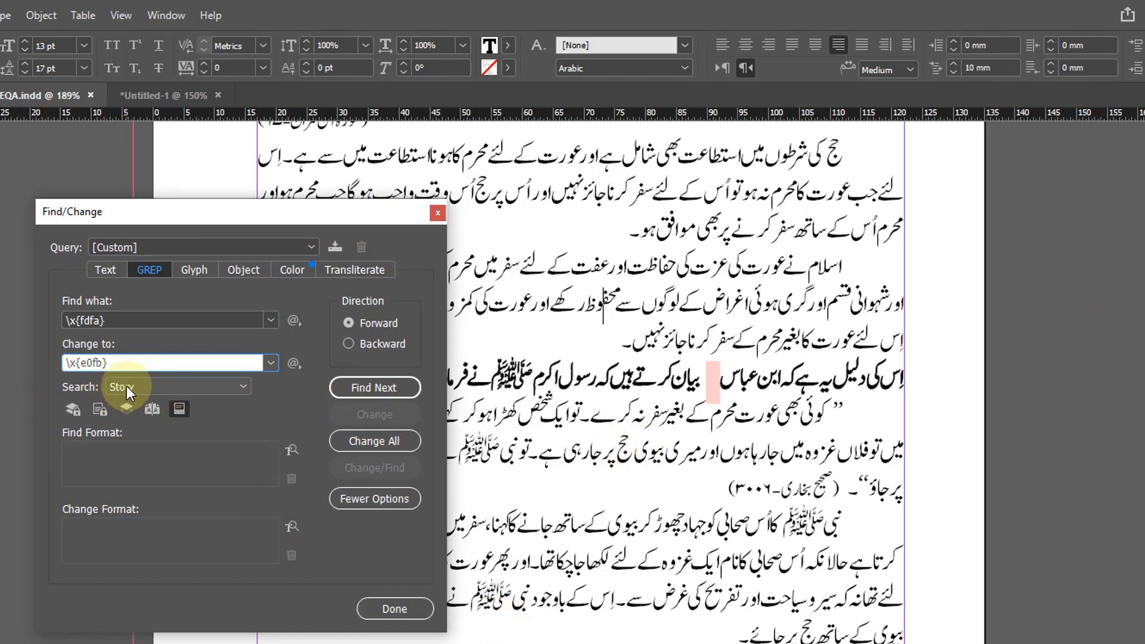
drag(309, 217, 207, 204)
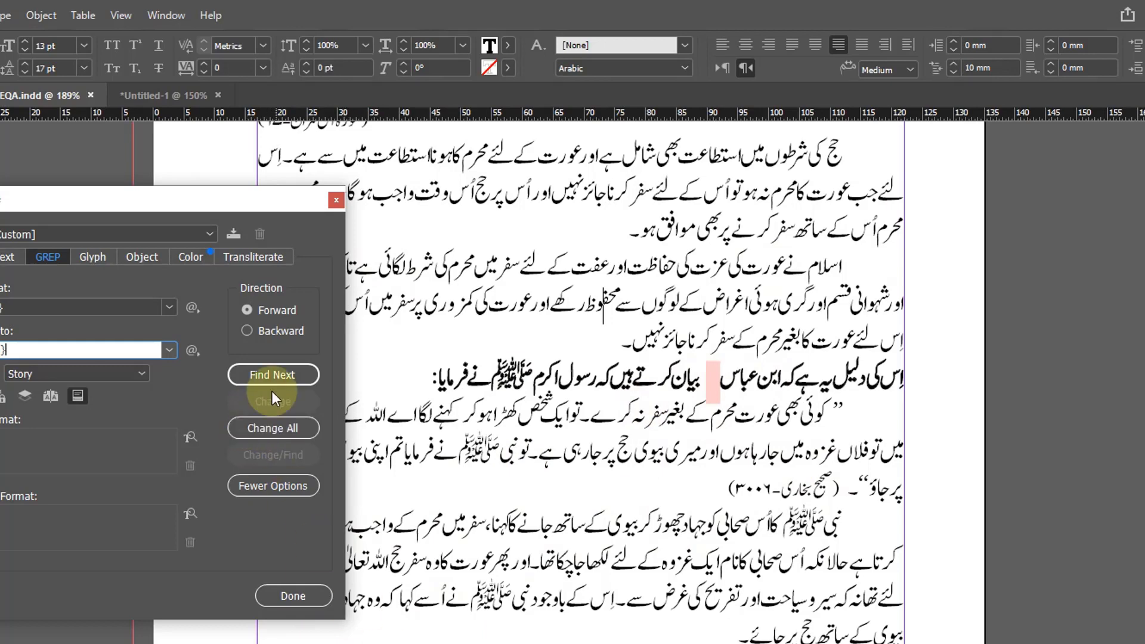
click(274, 375)
click(278, 428)
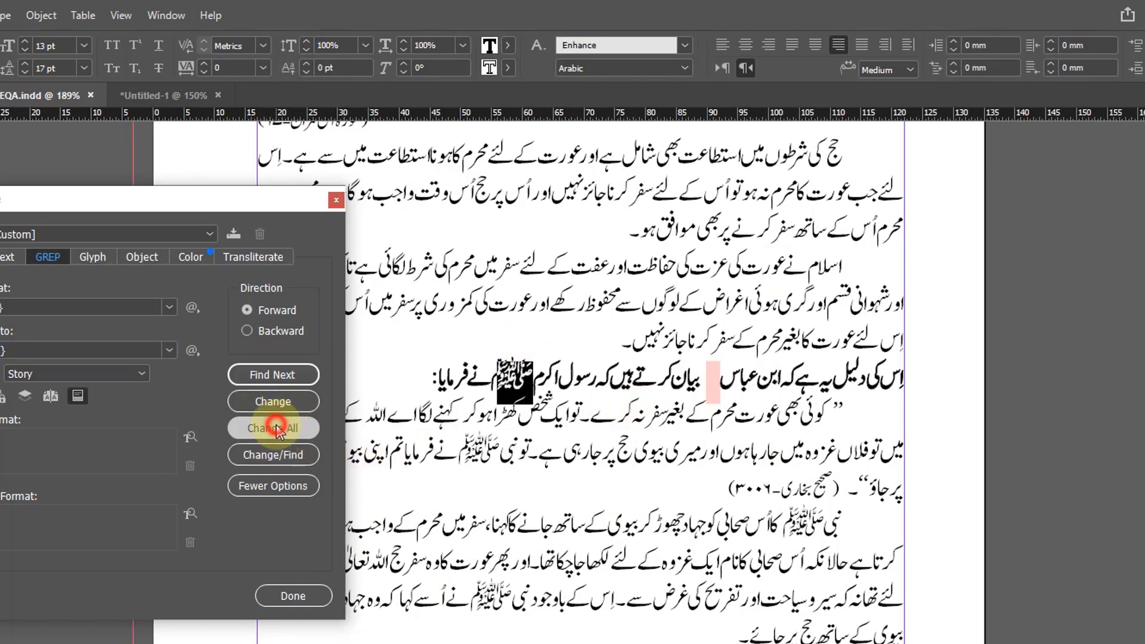
click(735, 474)
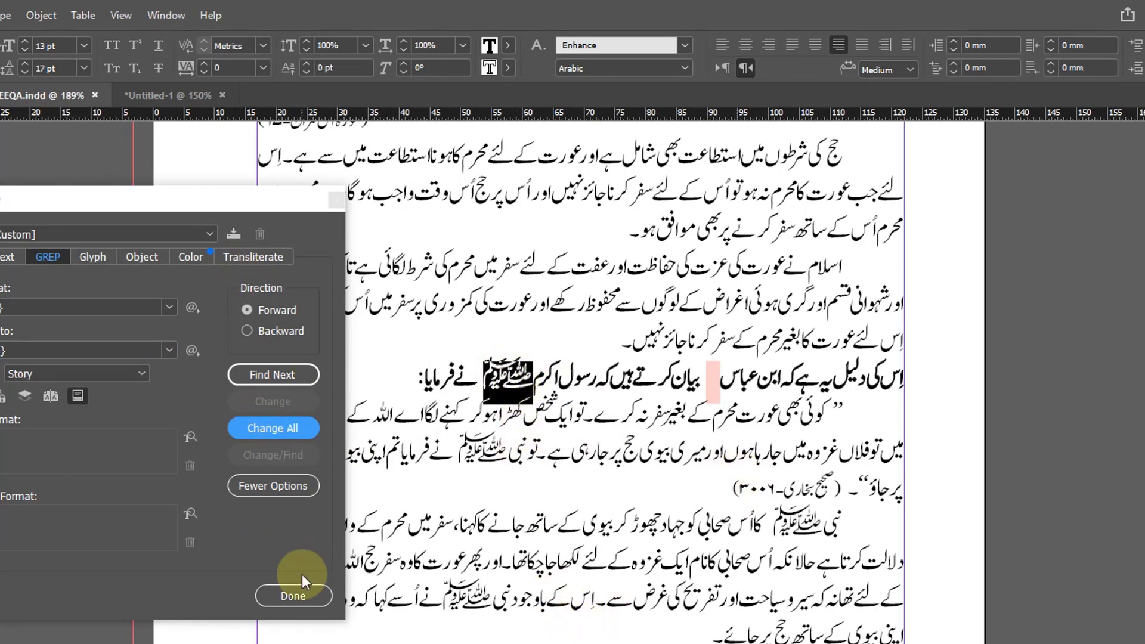
click(294, 596)
click(604, 390)
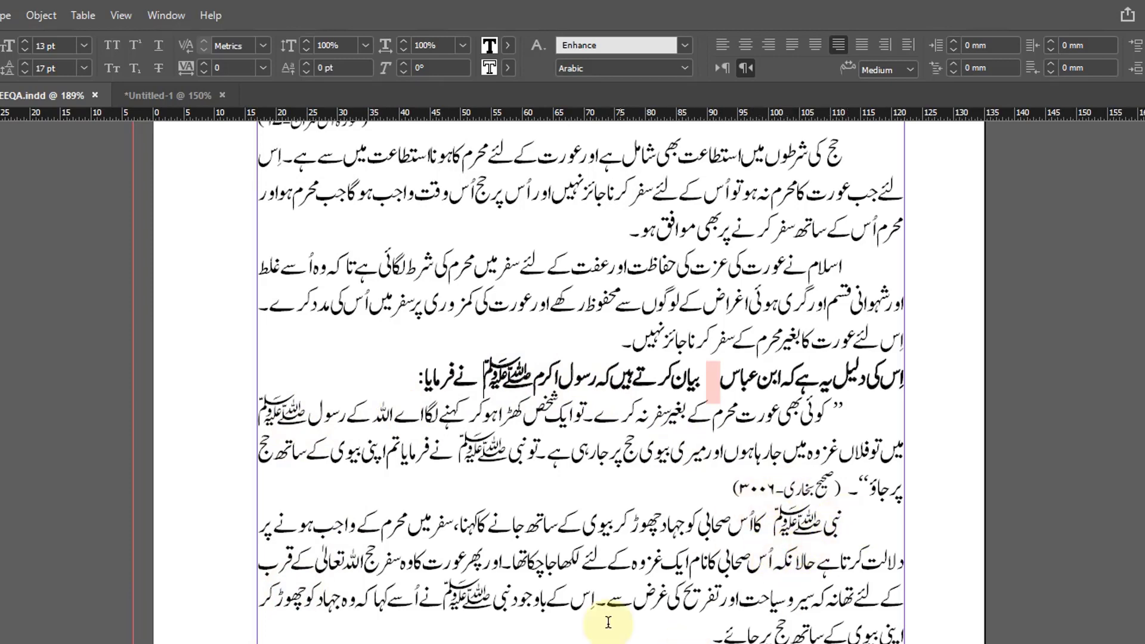
Select the pink-highlighted gap after ابن عباس and check the missing character's Unicode value in the Info panel
scroll(608, 622, up, 10)
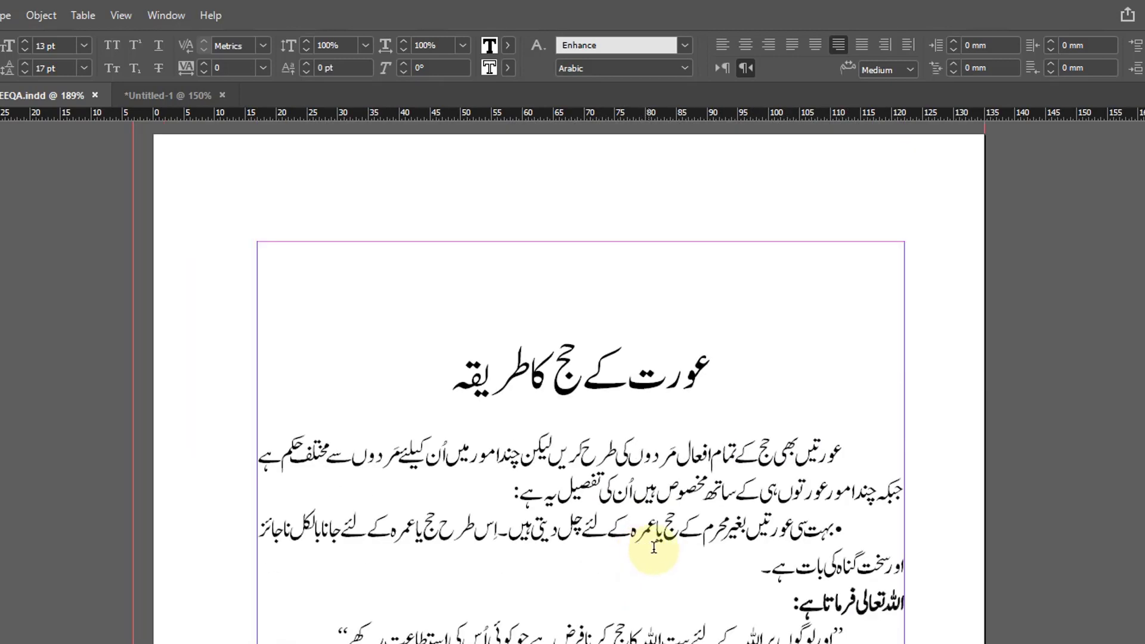
scroll(654, 547, down, 5)
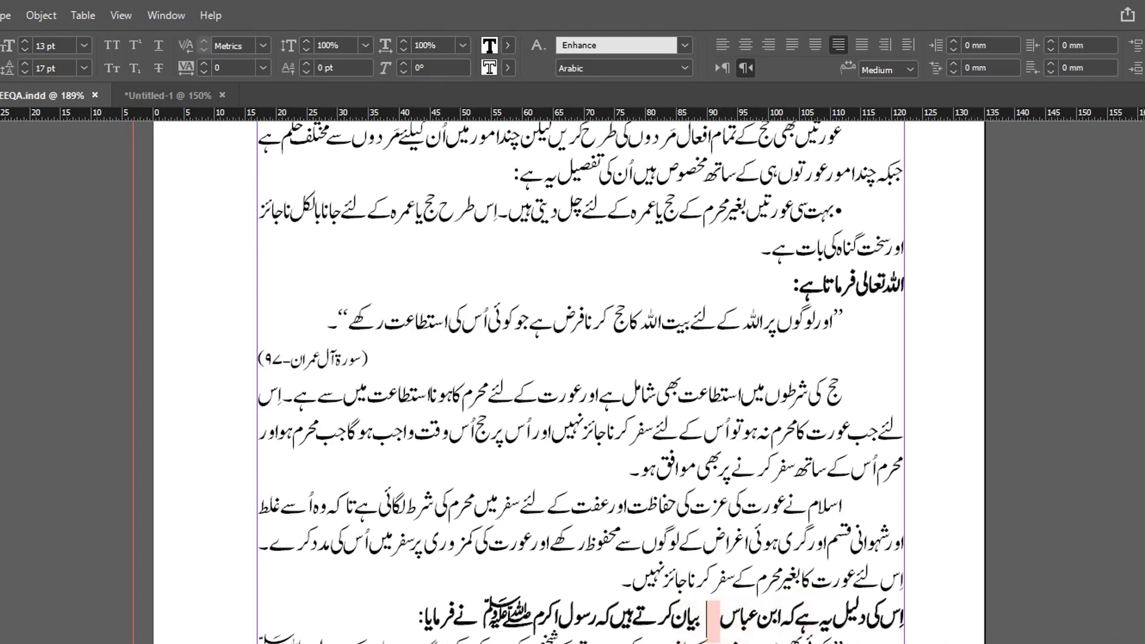
key(Left)
key(shift+Right)
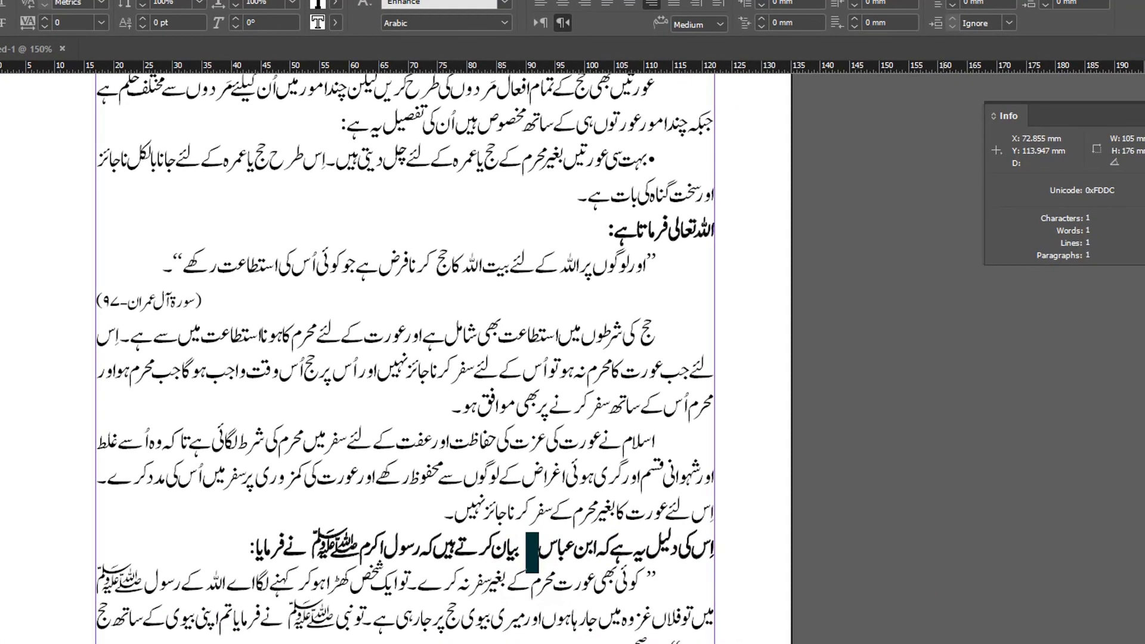
click(520, 556)
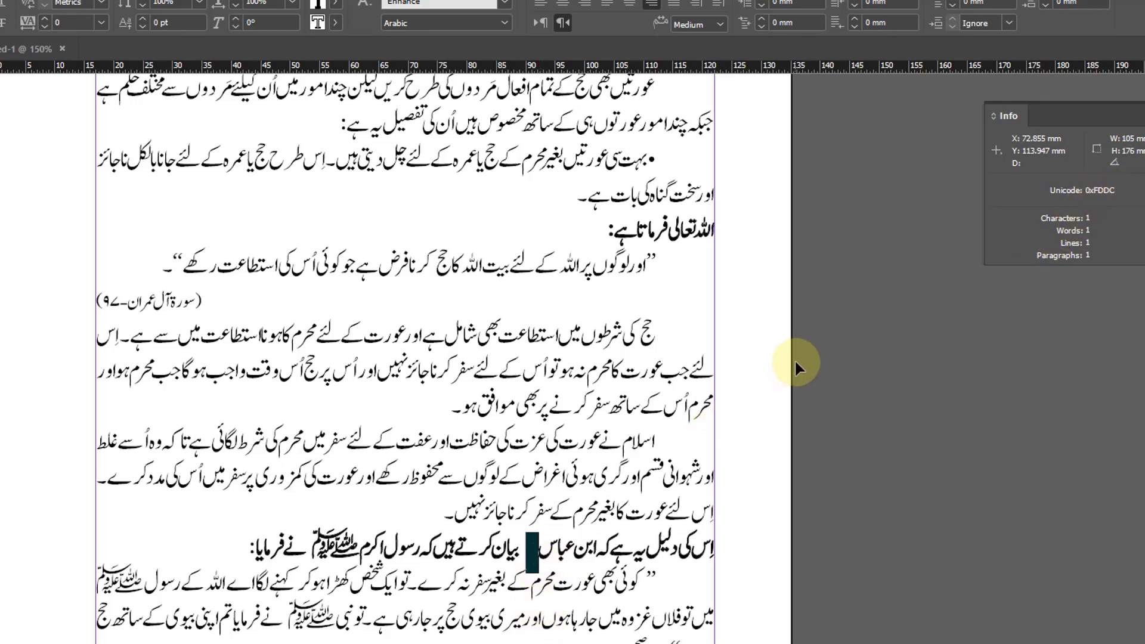
Reopen Find/Change and set the GREP search code to \x{fddc}
key(ctrl+f)
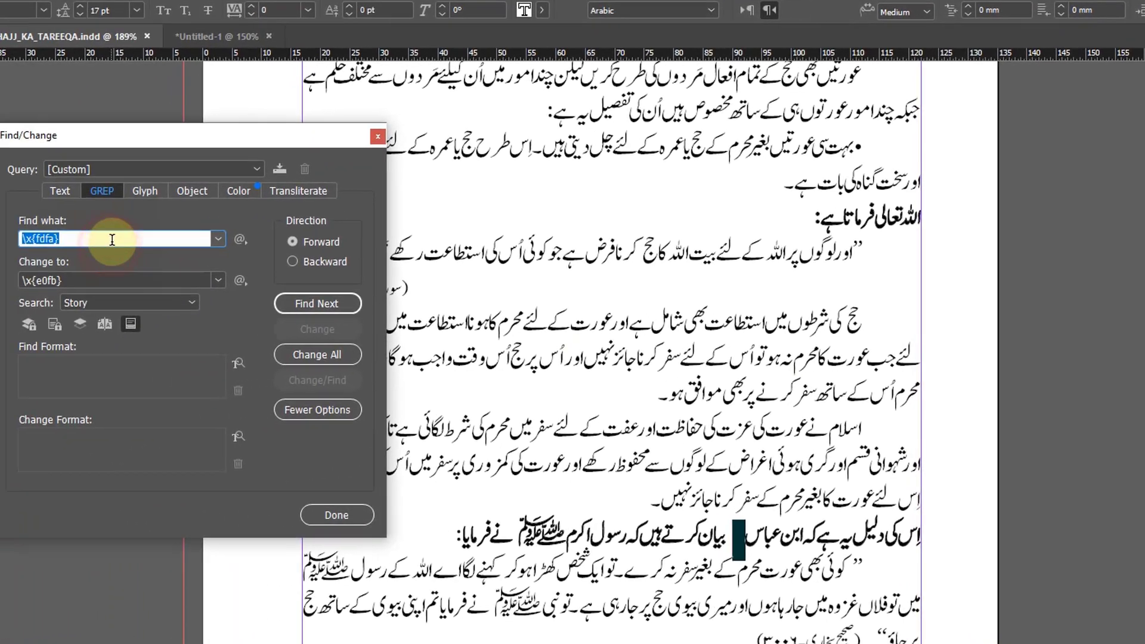
key(Left)
key(Left)
key(Left)
key(shift+Right)
key(shift+Right)
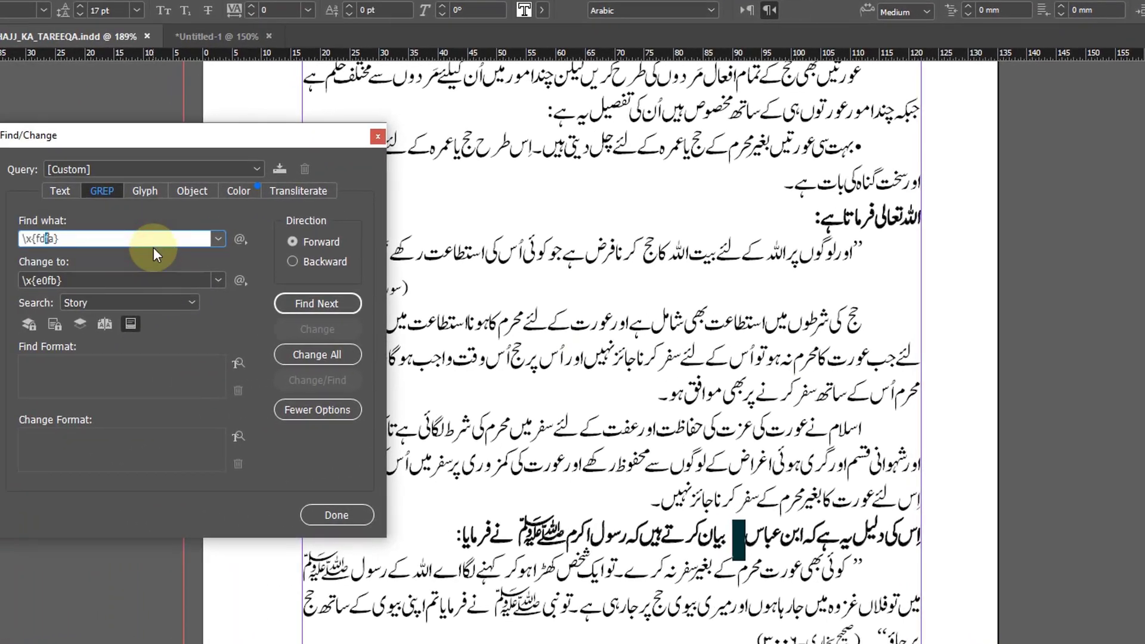
text(dc)
Switch to the tughra Unicode PDF and look through pages 1 and 2 for a رضی اللہ عنہ sign
key(alt+Tab)
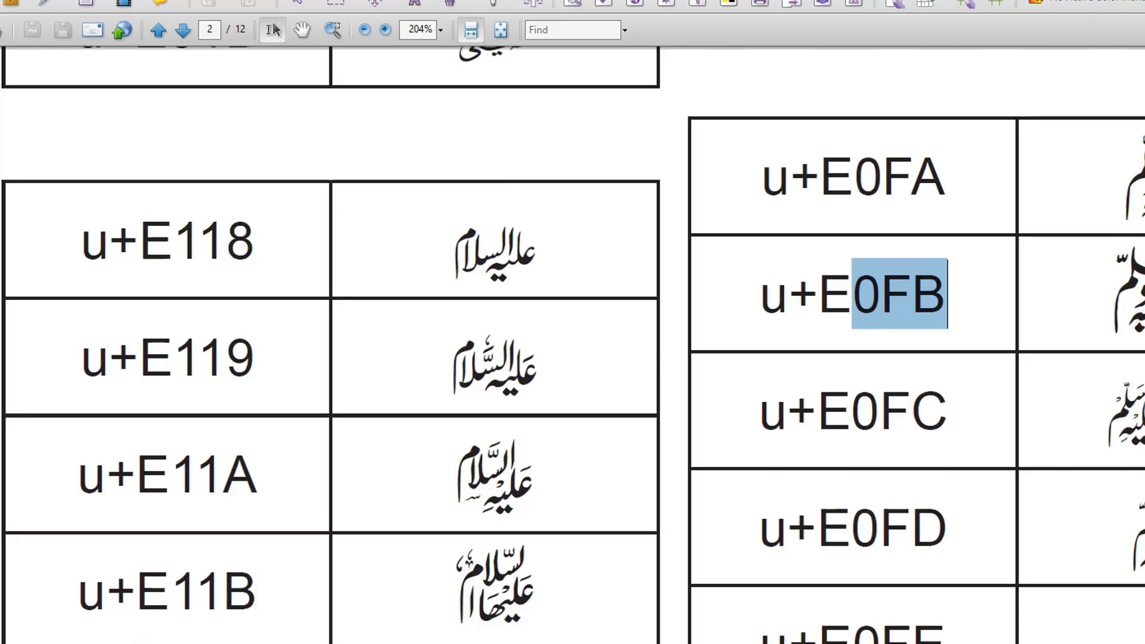
scroll(1088, 613, down, 7)
scroll(572, 344, down, 5)
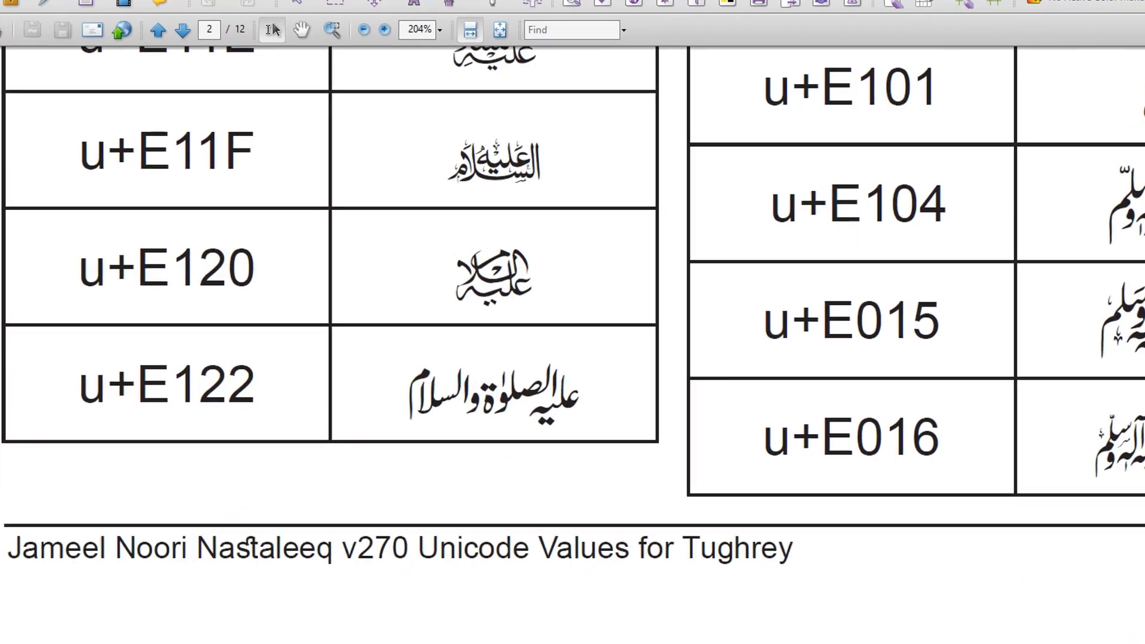
scroll(1103, 527, up, 20)
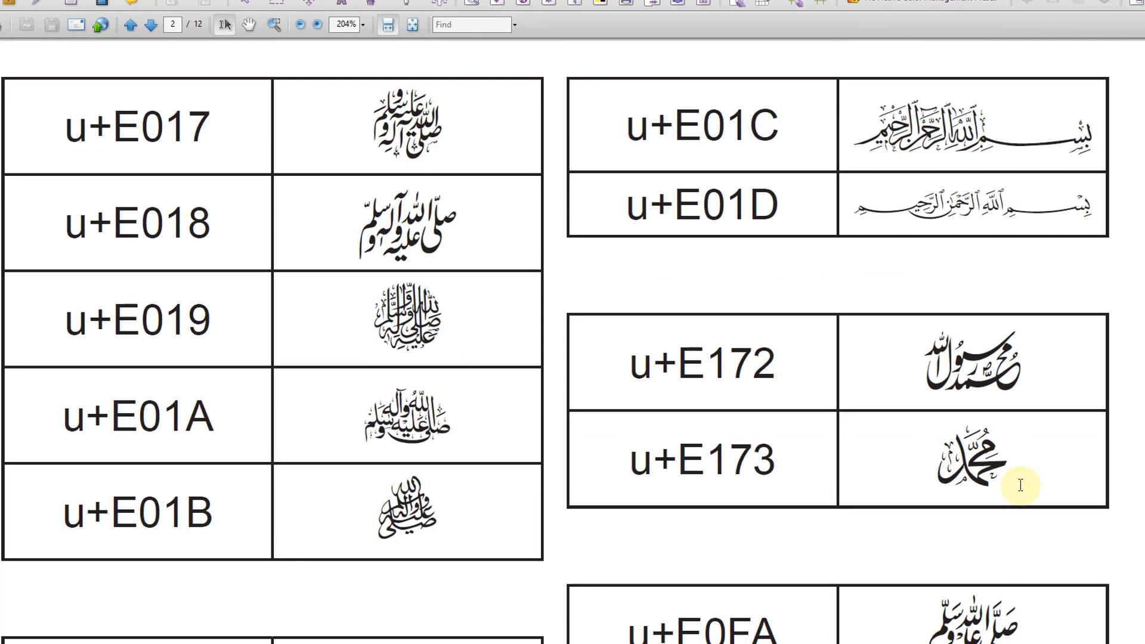
scroll(1019, 486, up, 10)
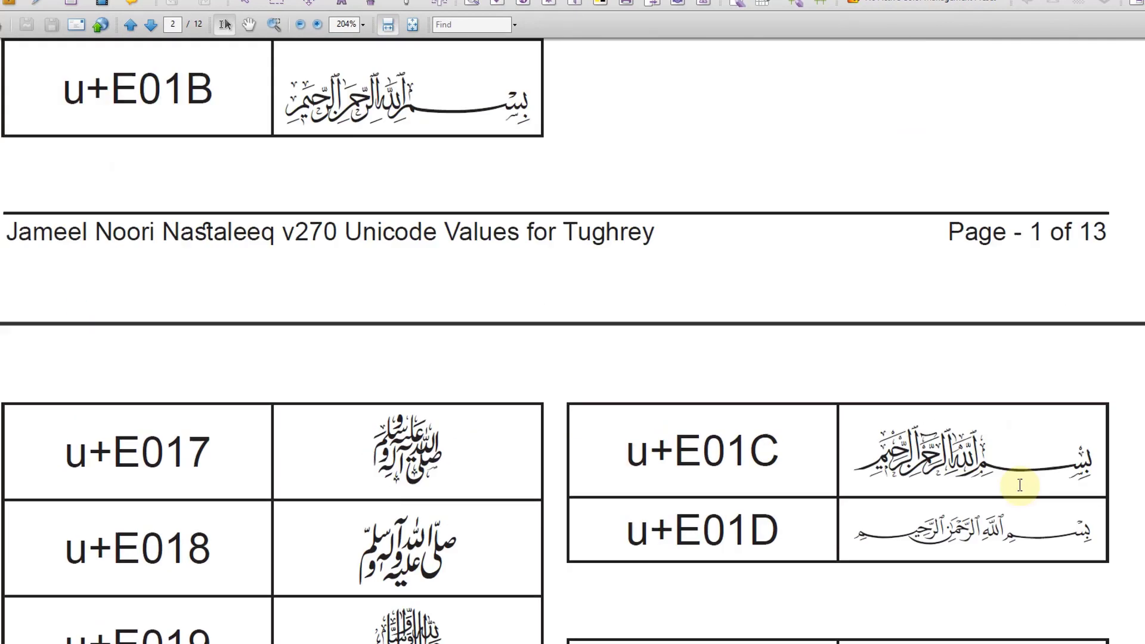
scroll(1022, 485, down, 11)
scroll(1048, 479, down, 4)
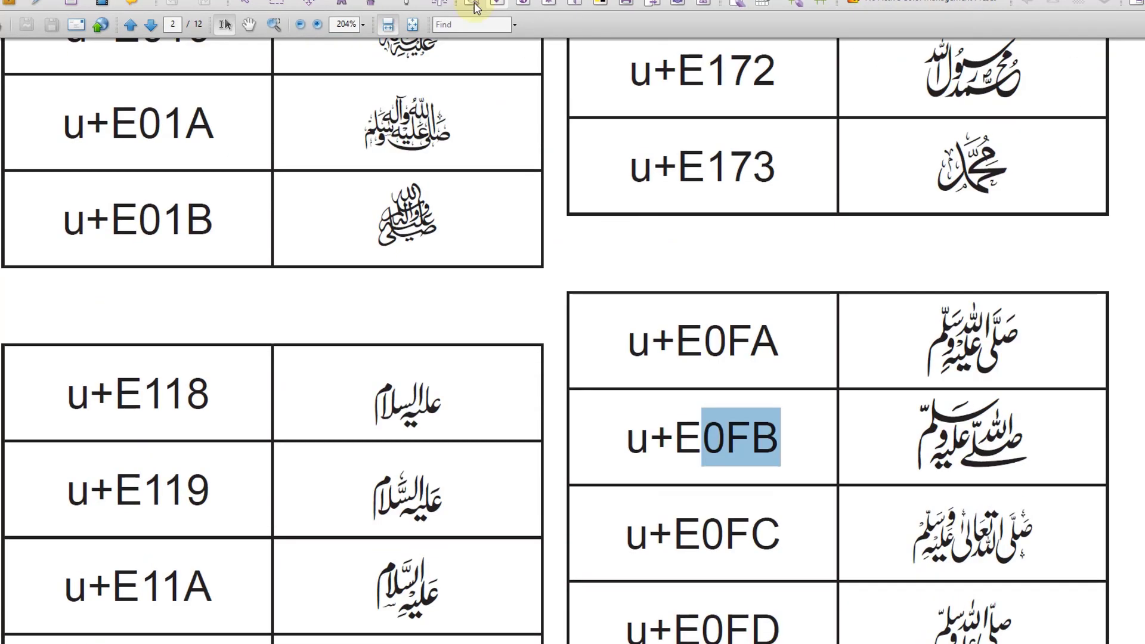
Fit whole pages in view, find the رضی اللہ تعالیٰ عنہ variants on page 4 and select the code E0C3
click(416, 24)
scroll(789, 343, down, 1)
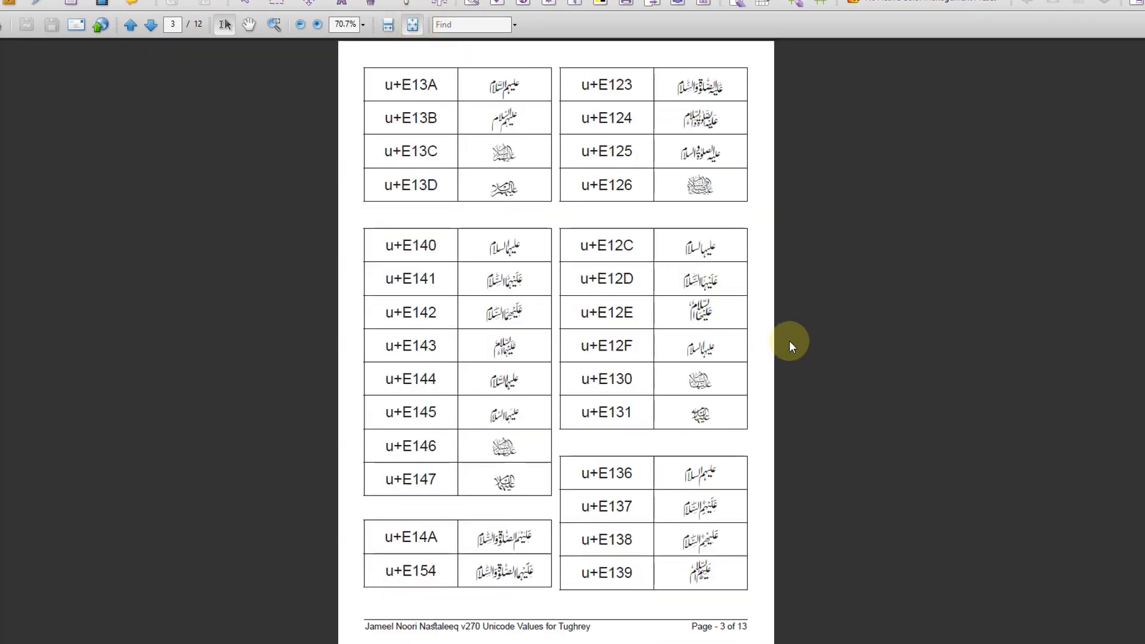
scroll(788, 340, down, 2)
scroll(789, 339, up, 2)
scroll(789, 340, down, 1)
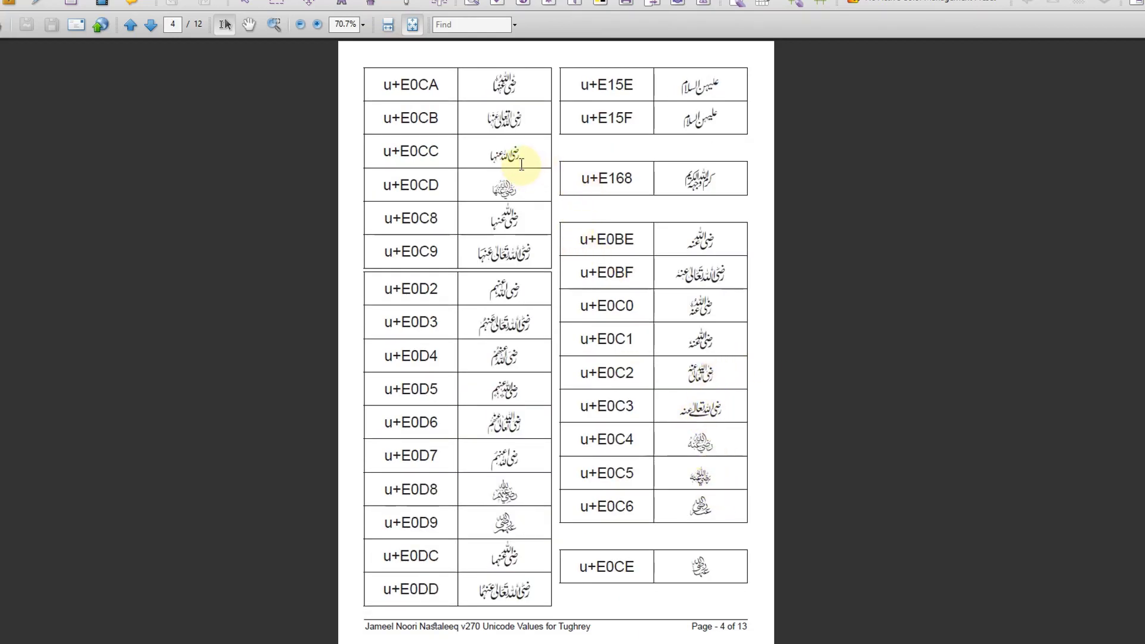
click(707, 262)
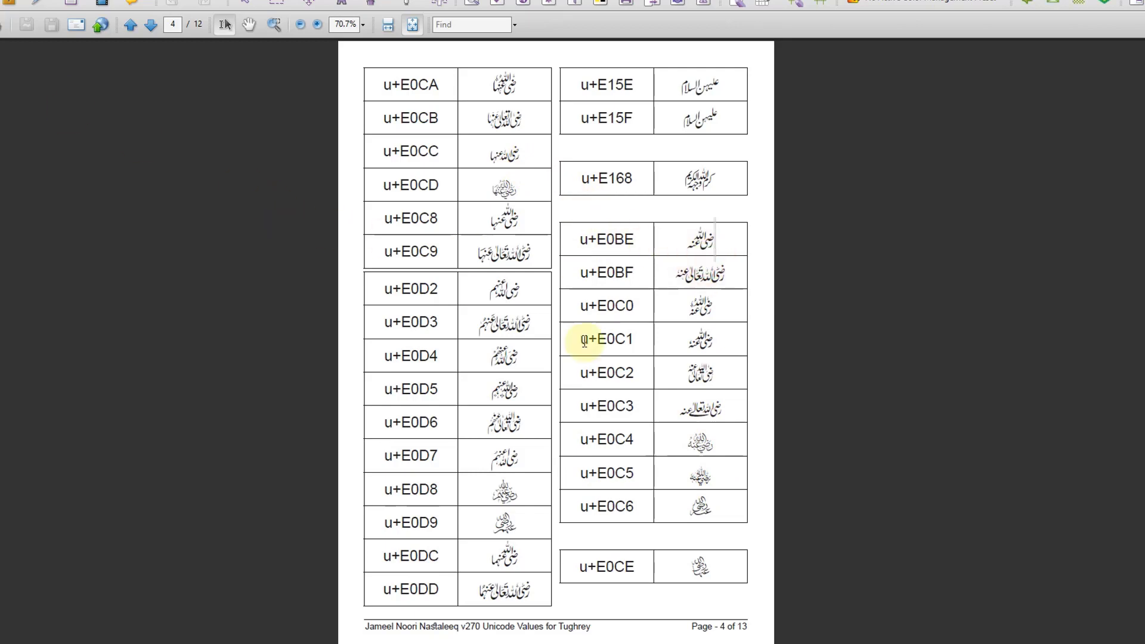
scroll(739, 327, up, 2)
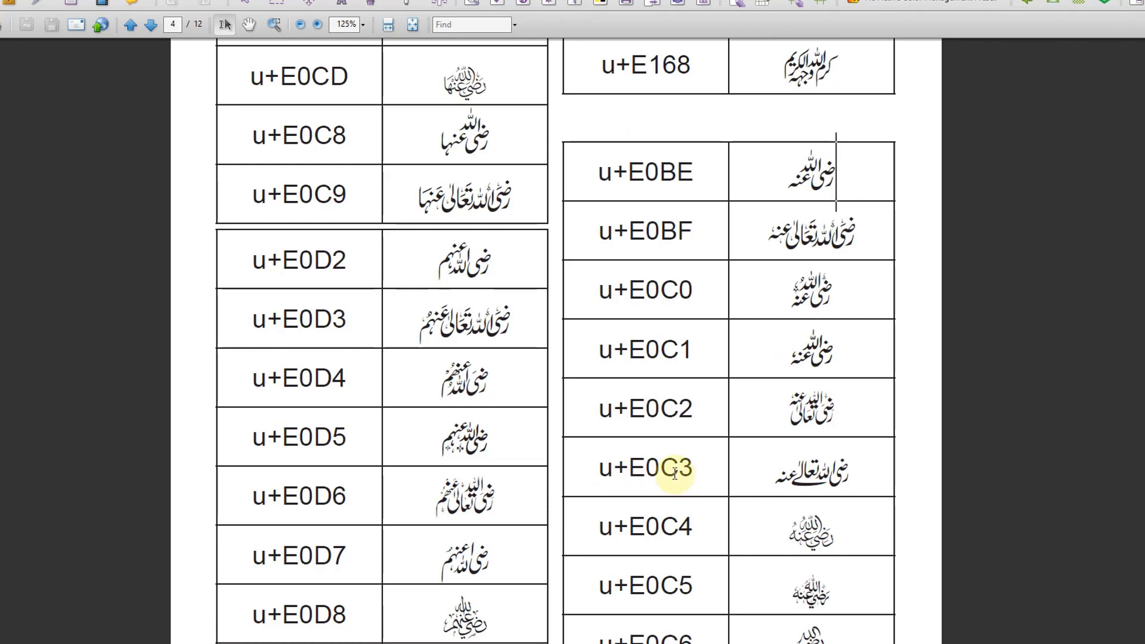
drag(707, 474, 631, 468)
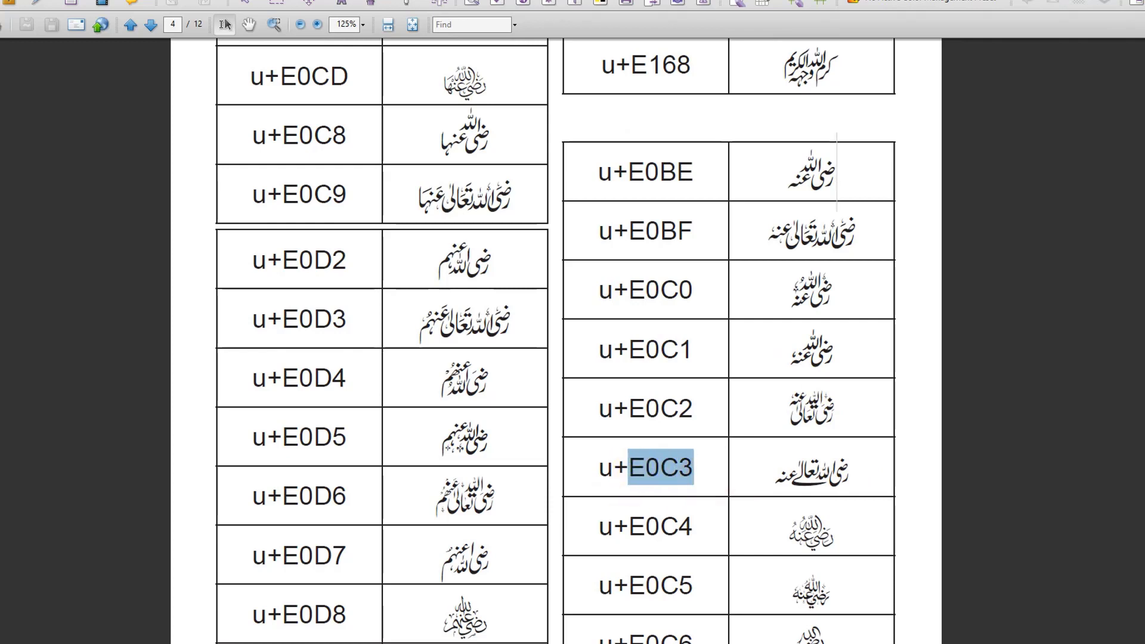
Return to InDesign and set the GREP replacement code to \x{e0c3}
key(alt+Tab)
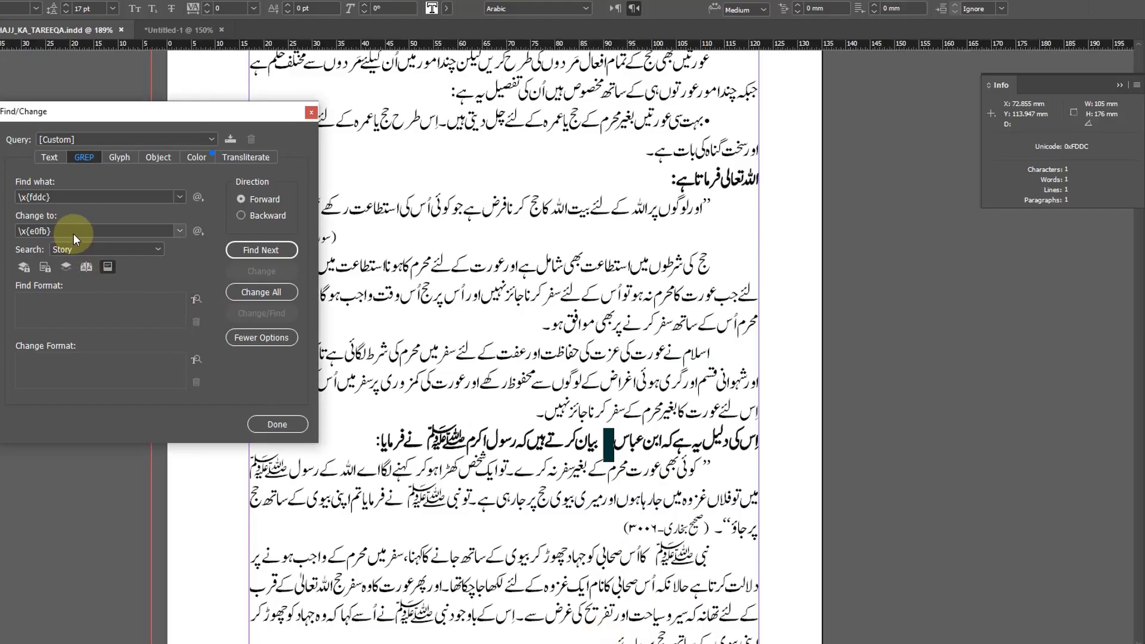
click(74, 233)
key(BackSpace)
key(BackSpace)
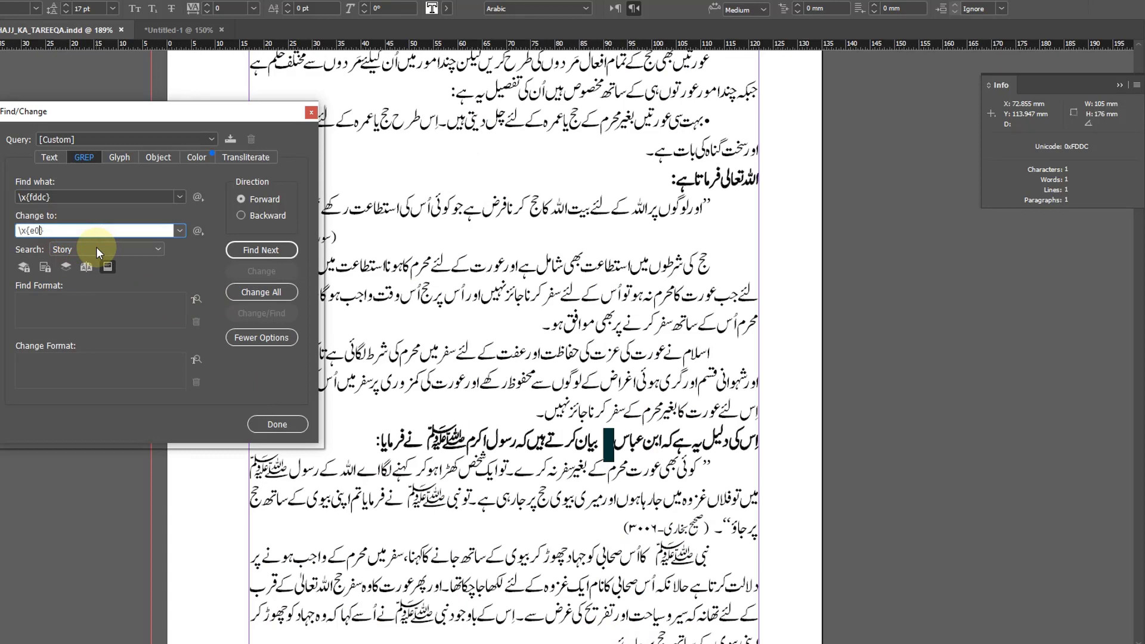
text(c3)
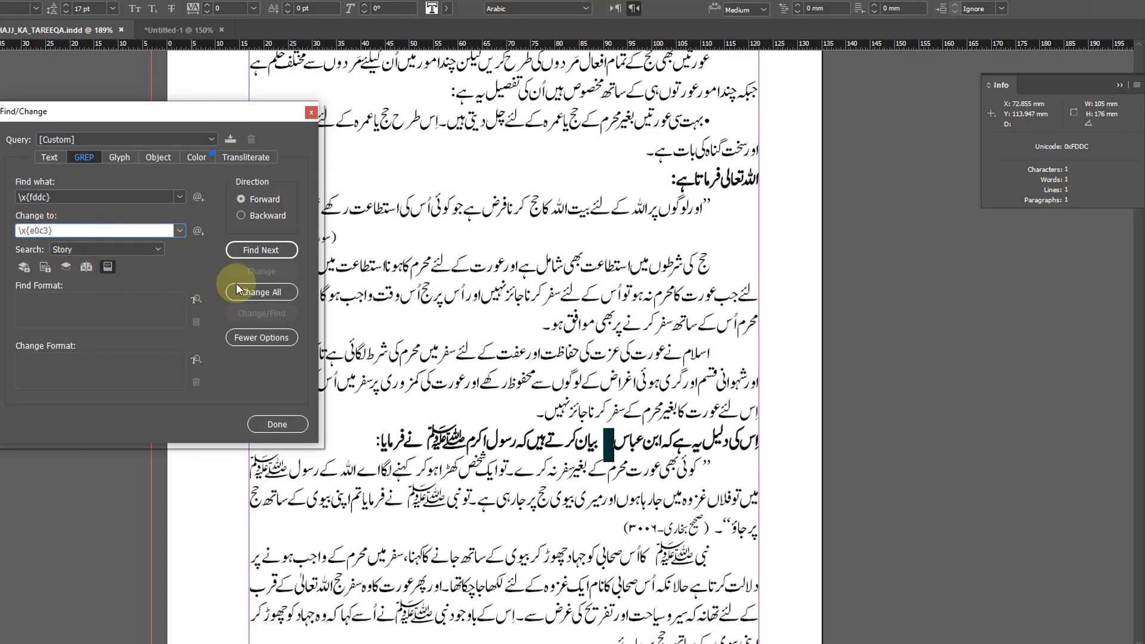
Replace every \x{fddc} character in the story, close Find/Change and deselect the text
click(253, 253)
click(261, 292)
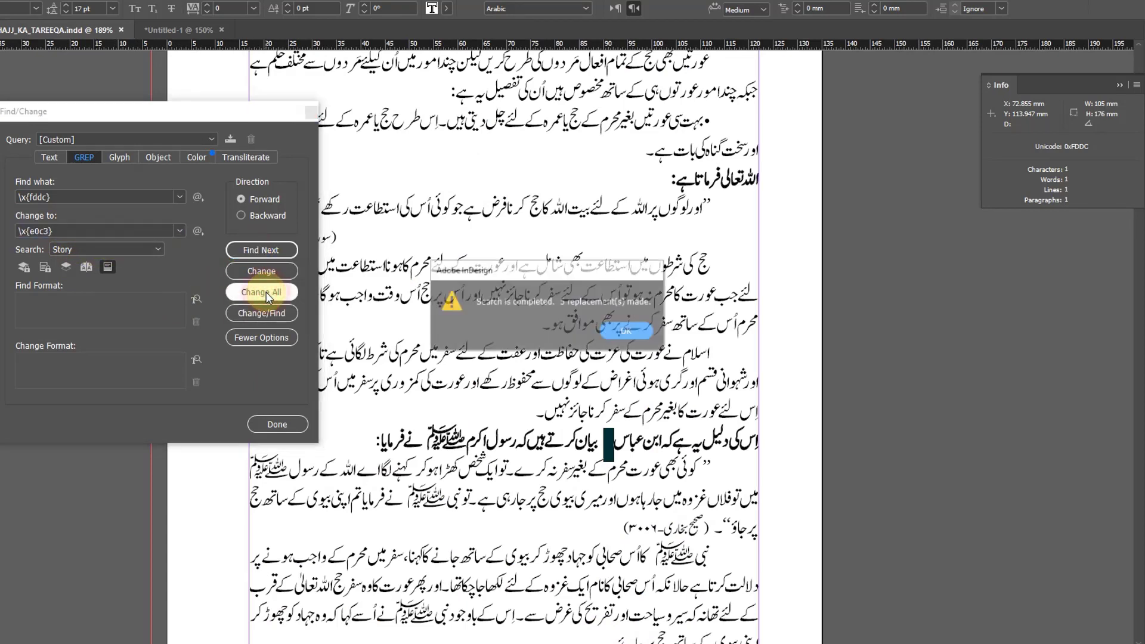
click(625, 330)
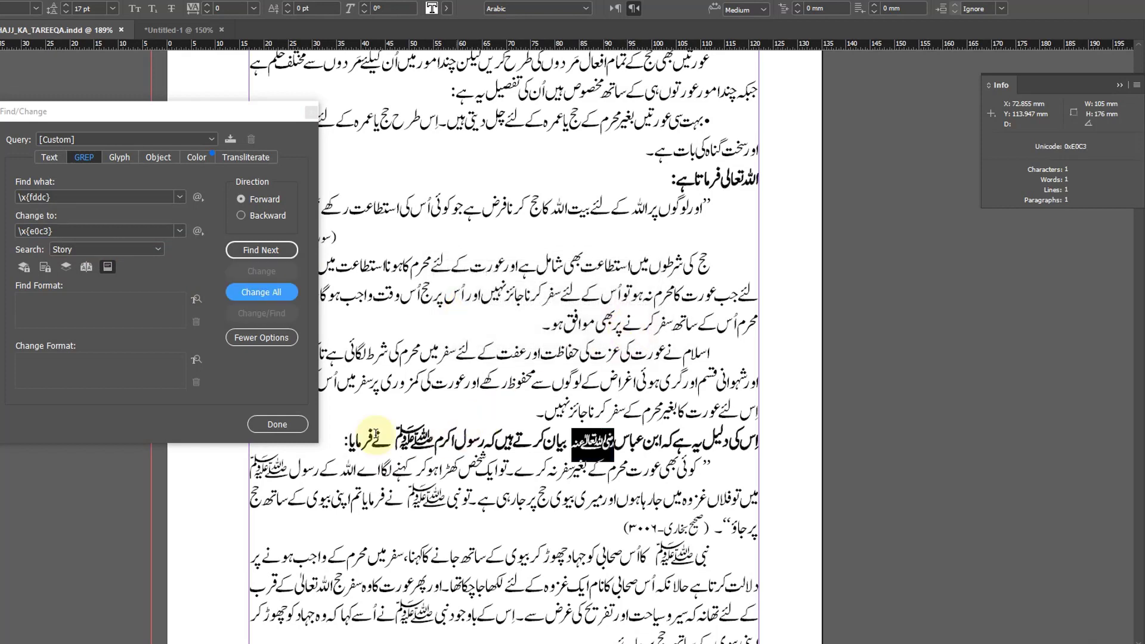
click(276, 427)
click(544, 471)
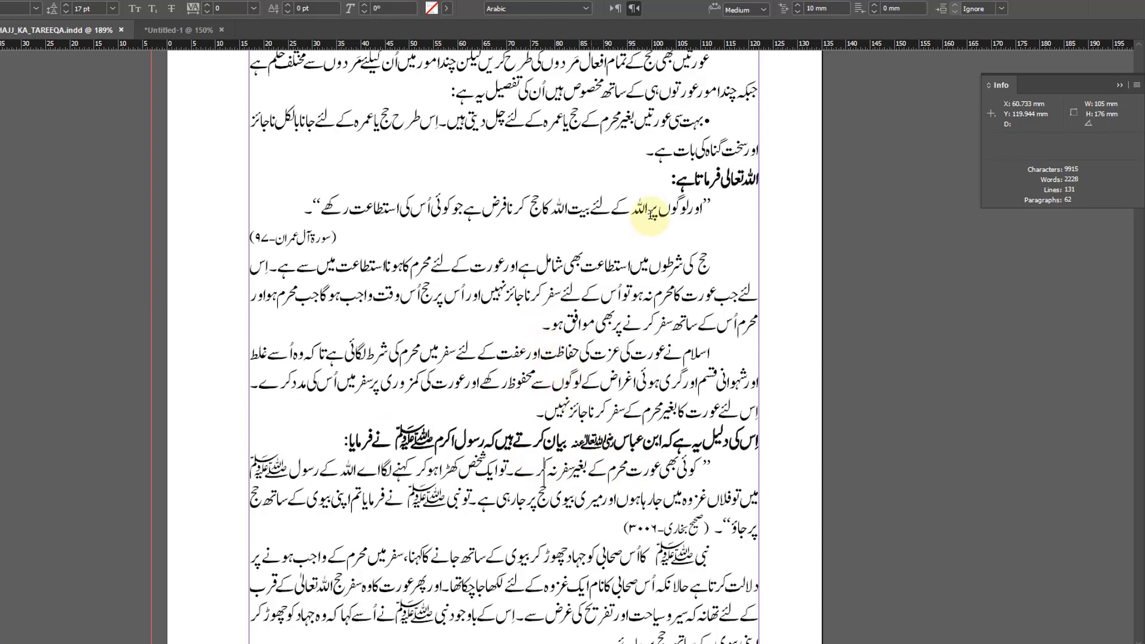
Find the pink-highlighted gap after حضرت عائشہ, select it and check its Unicode value
scroll(642, 204, up, 3)
scroll(642, 205, down, 12)
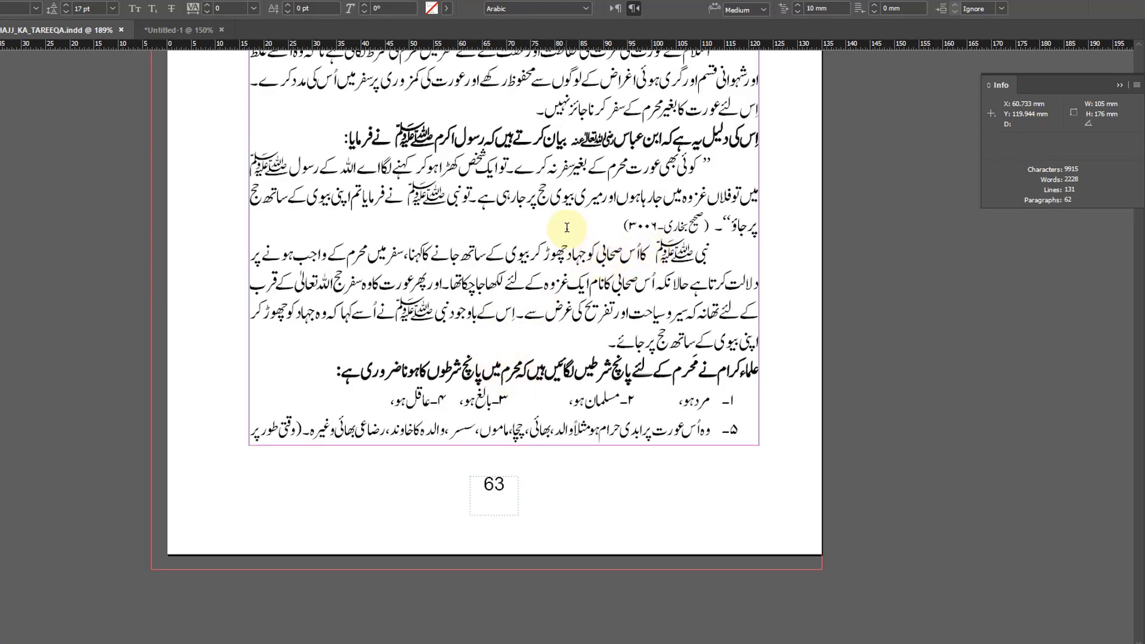
scroll(654, 298, down, 20)
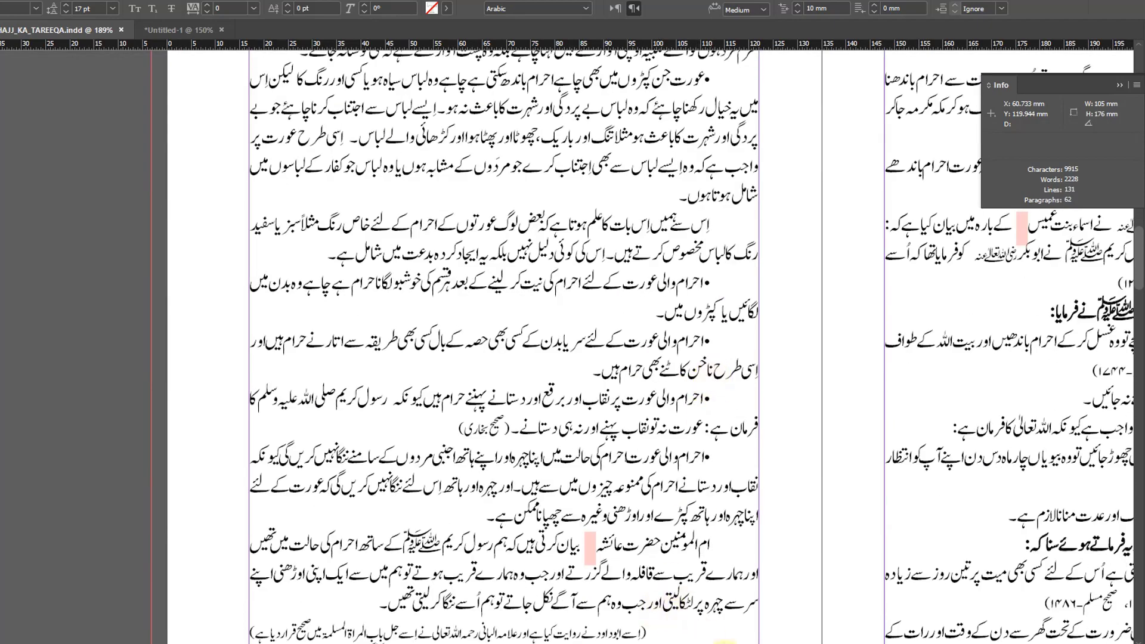
scroll(730, 640, right, 10)
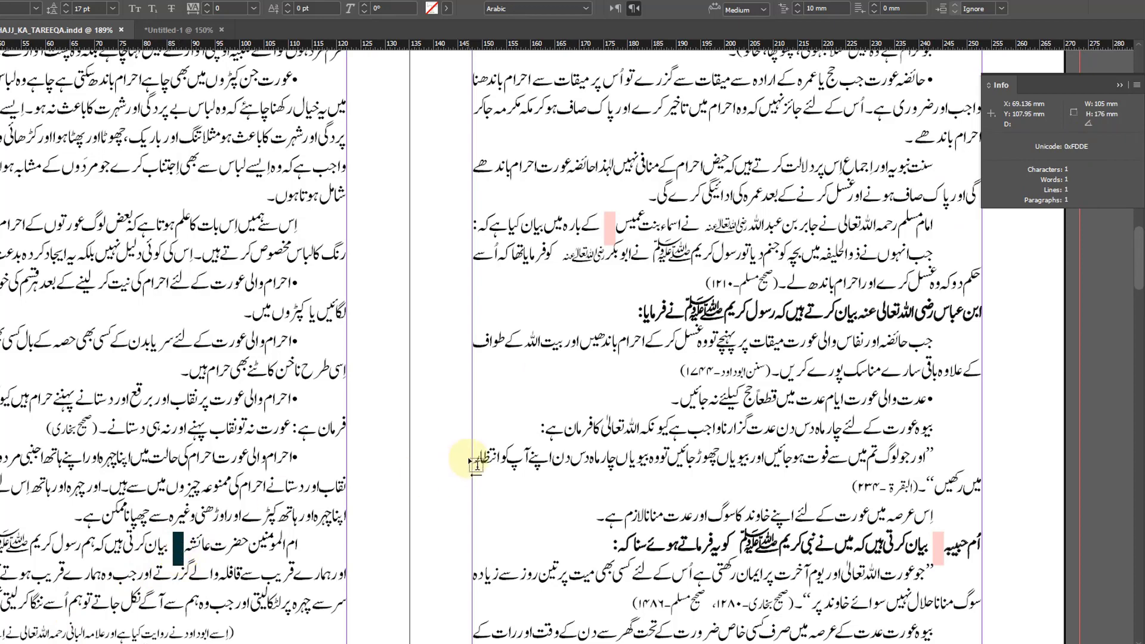
Reopen Find/Change and set the GREP search code to \x{fdde} and the replacement code to \x{e0cd}
key(ctrl+f)
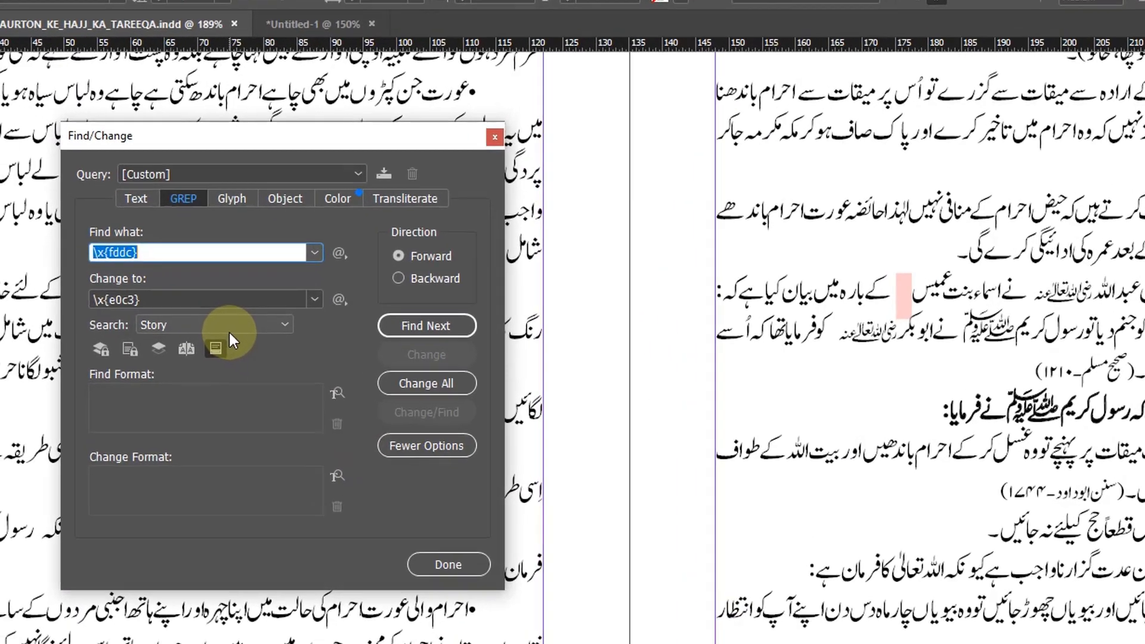
key(BackSpace)
text(e)
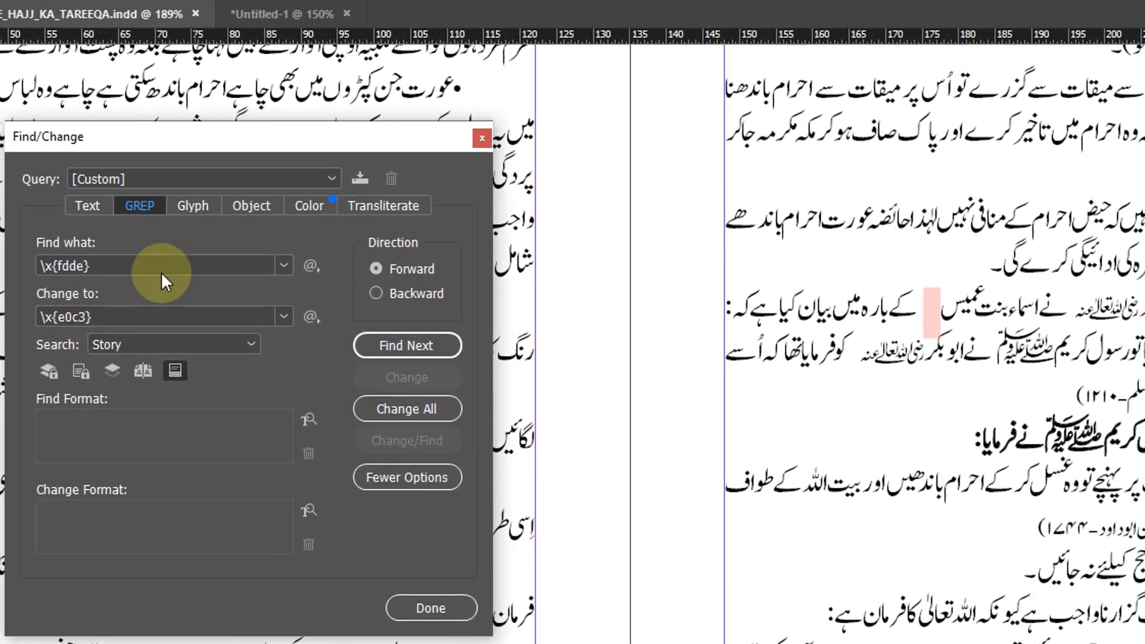
click(159, 315)
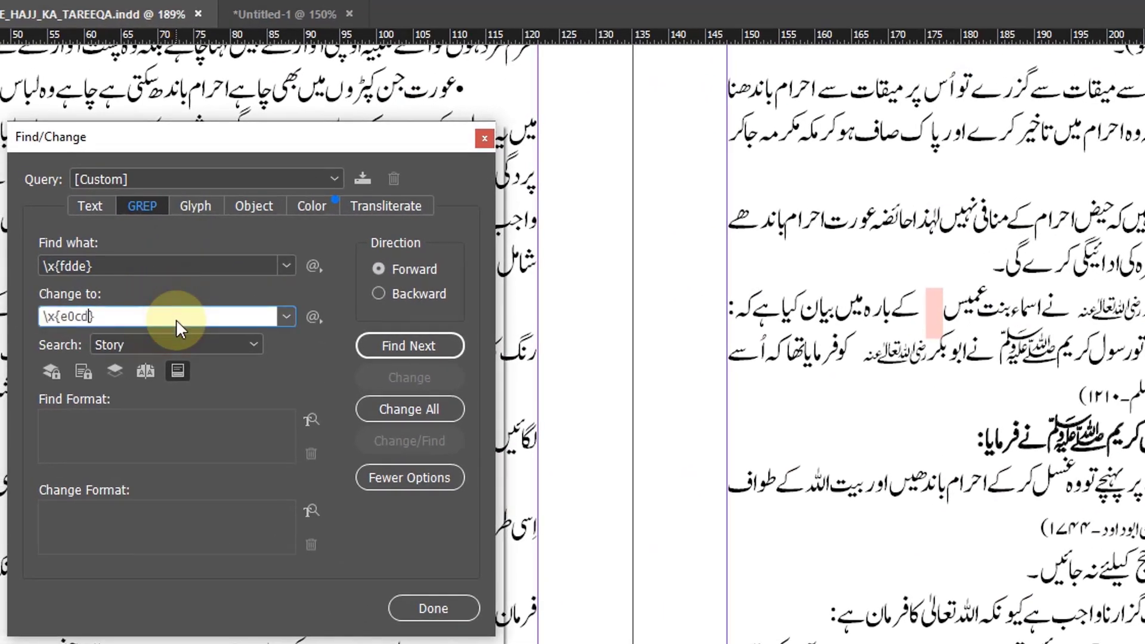
Change all \x{fdde} characters in the story to the new glyph and close Find/Change
click(435, 413)
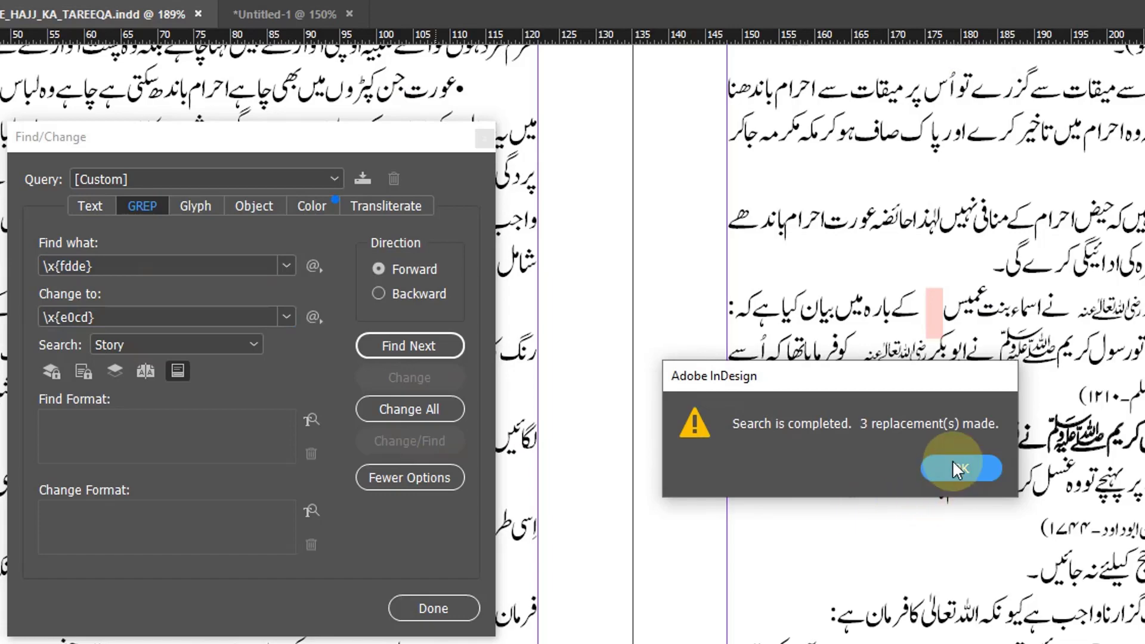
click(953, 469)
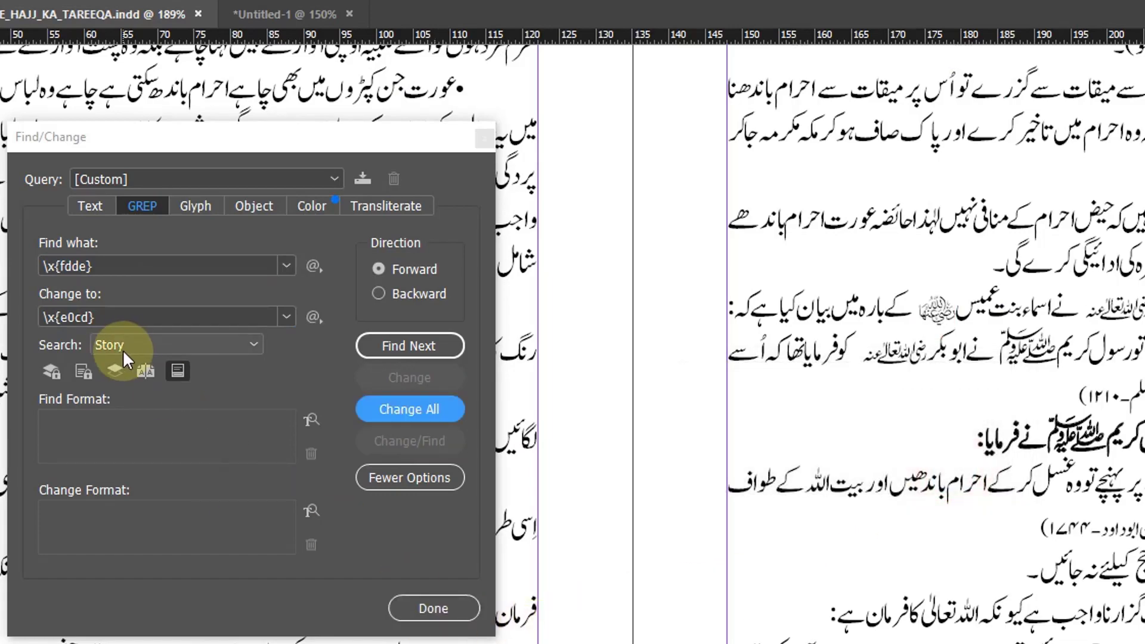
click(439, 607)
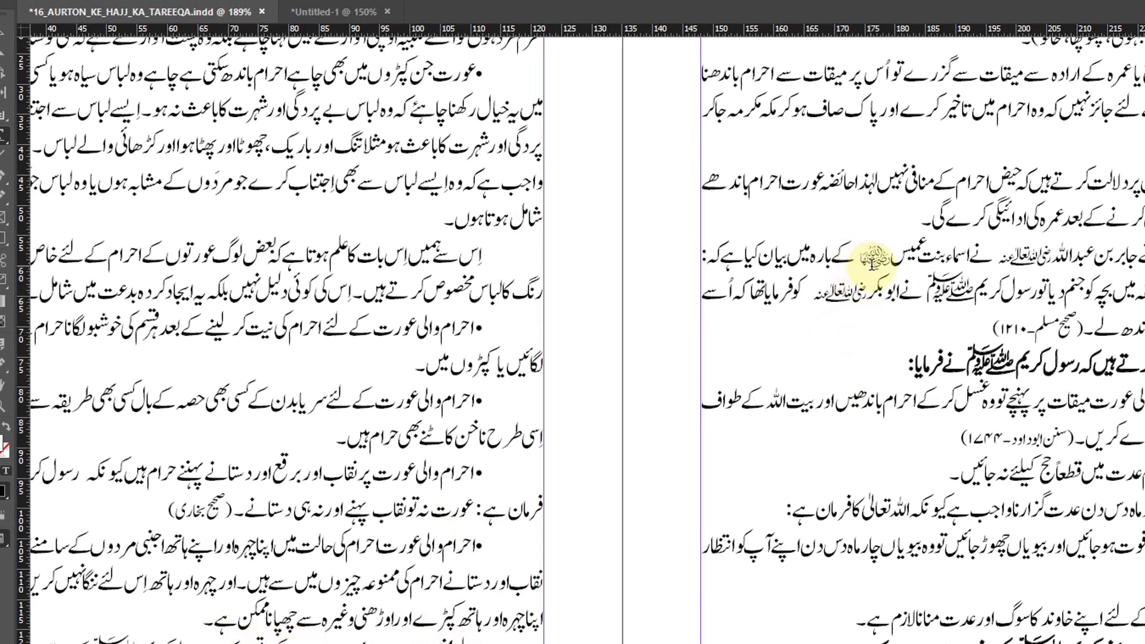
Look through the document's pages, zooming out to 125%, to examine the replaced honorific signs and any remaining gaps
click(886, 273)
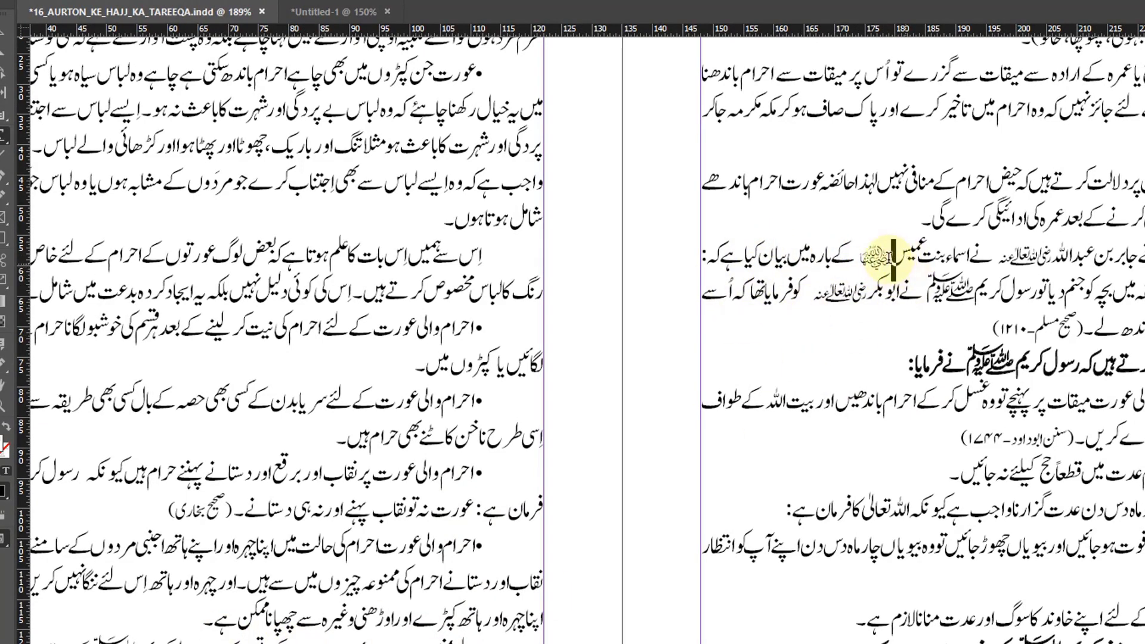
scroll(1131, 417, down, 10)
scroll(1131, 417, down, 10)
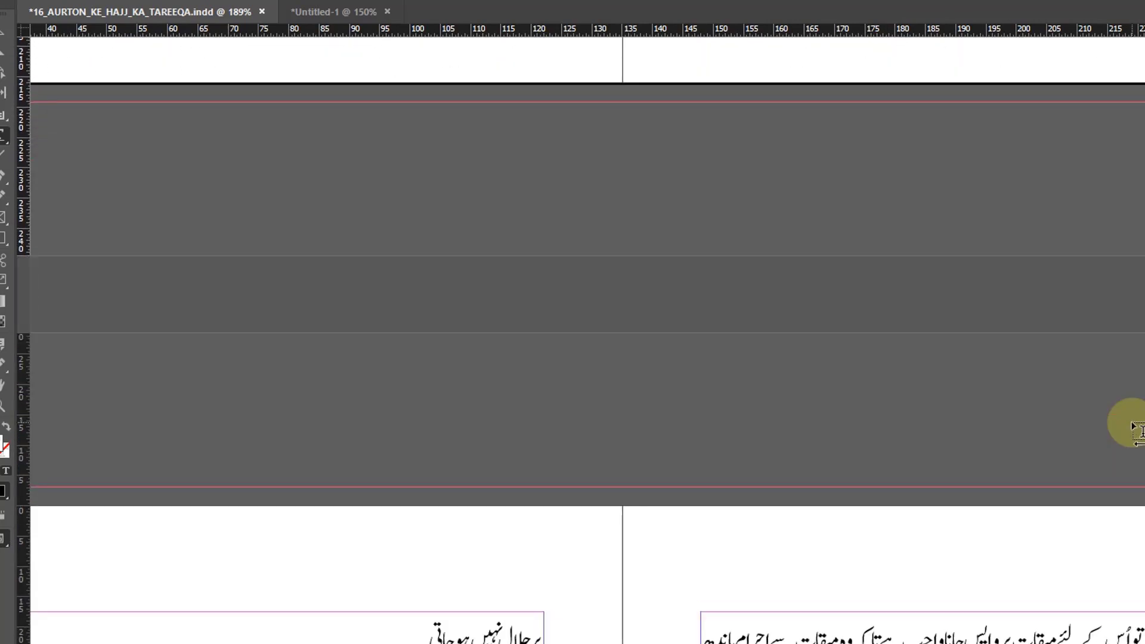
scroll(1129, 421, down, 5)
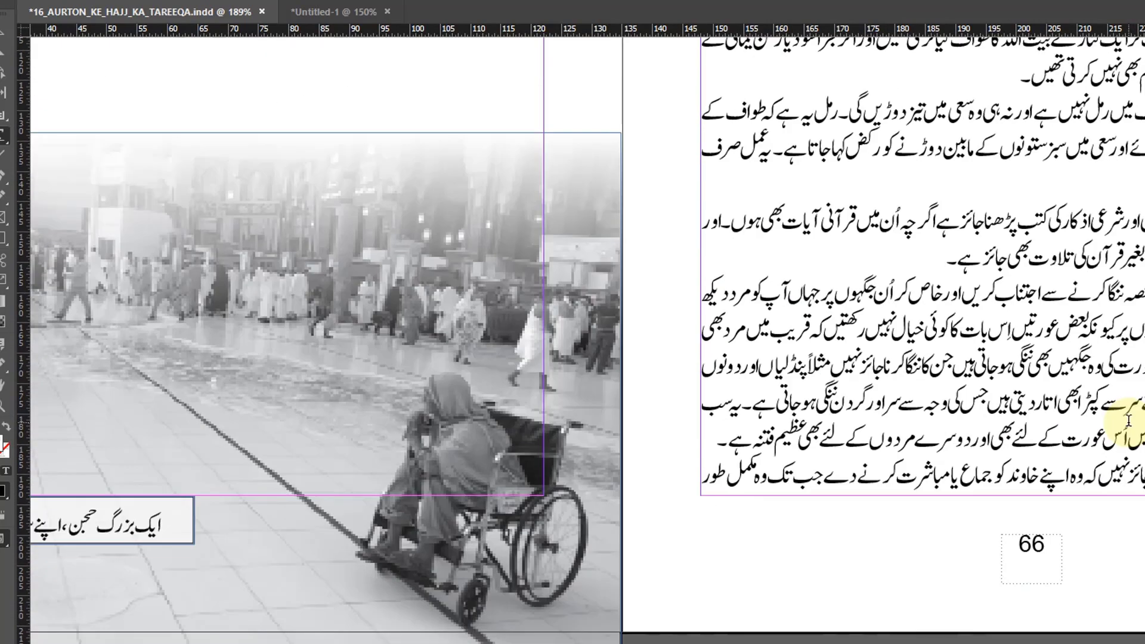
click(2, 38)
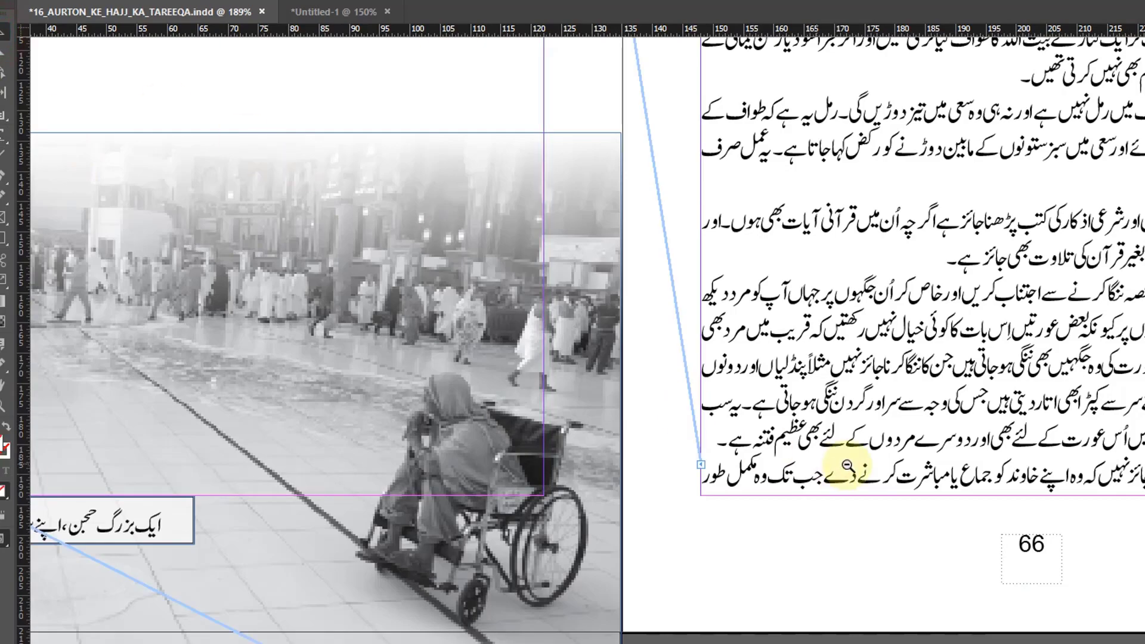
key(ctrl+minus)
key(ctrl+minus)
drag(854, 328, 1043, 521)
scroll(1044, 515, up, 20)
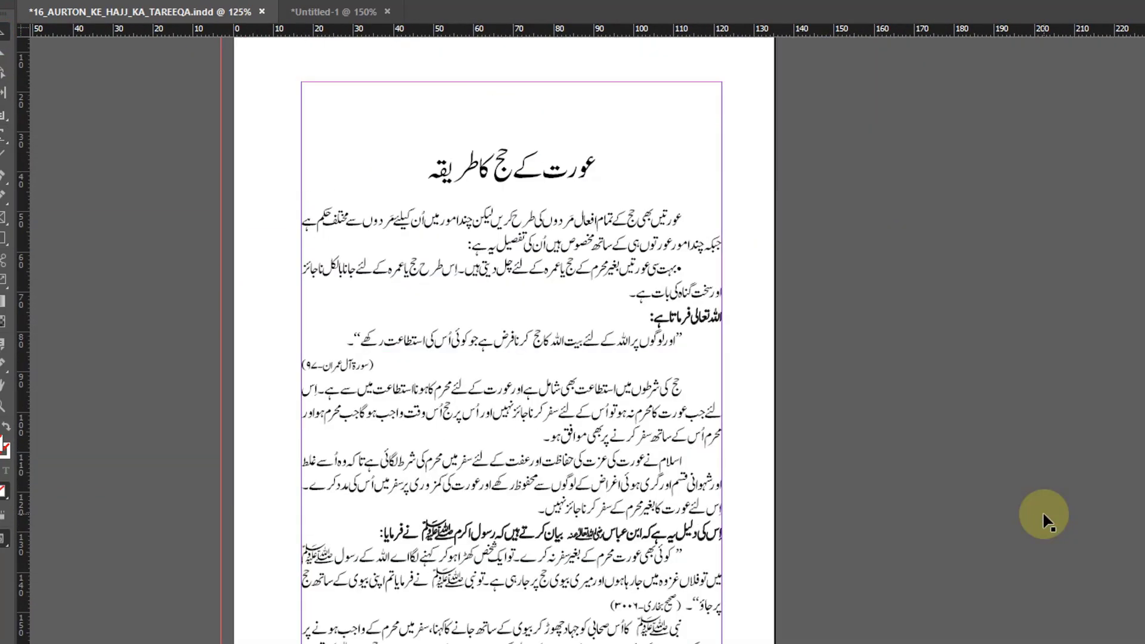
scroll(1049, 506, down, 20)
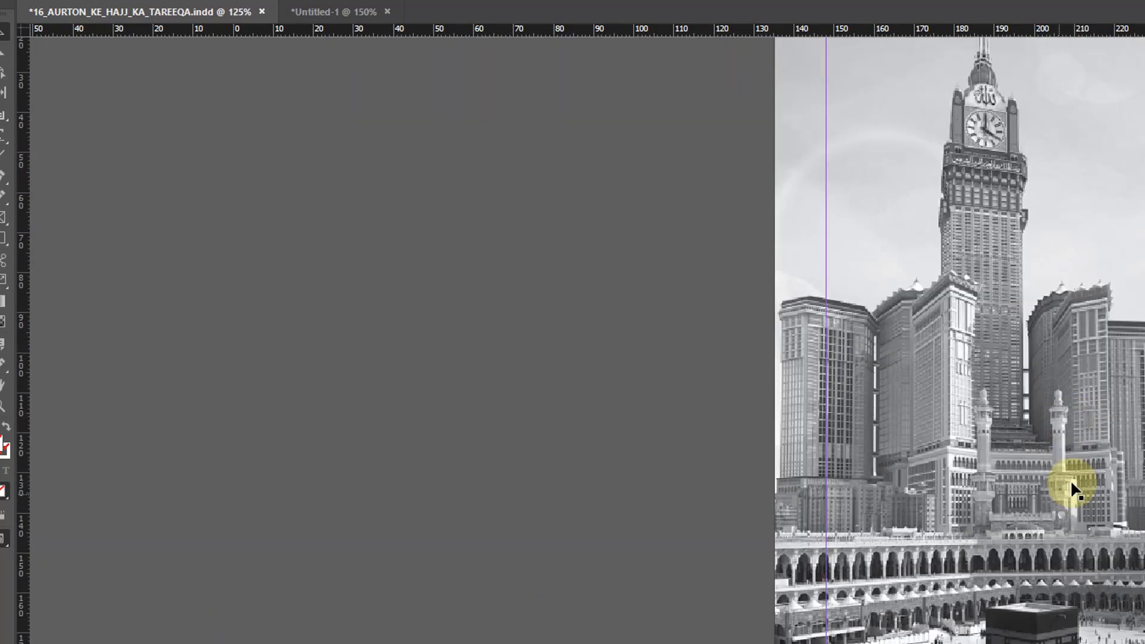
scroll(1071, 479, up, 15)
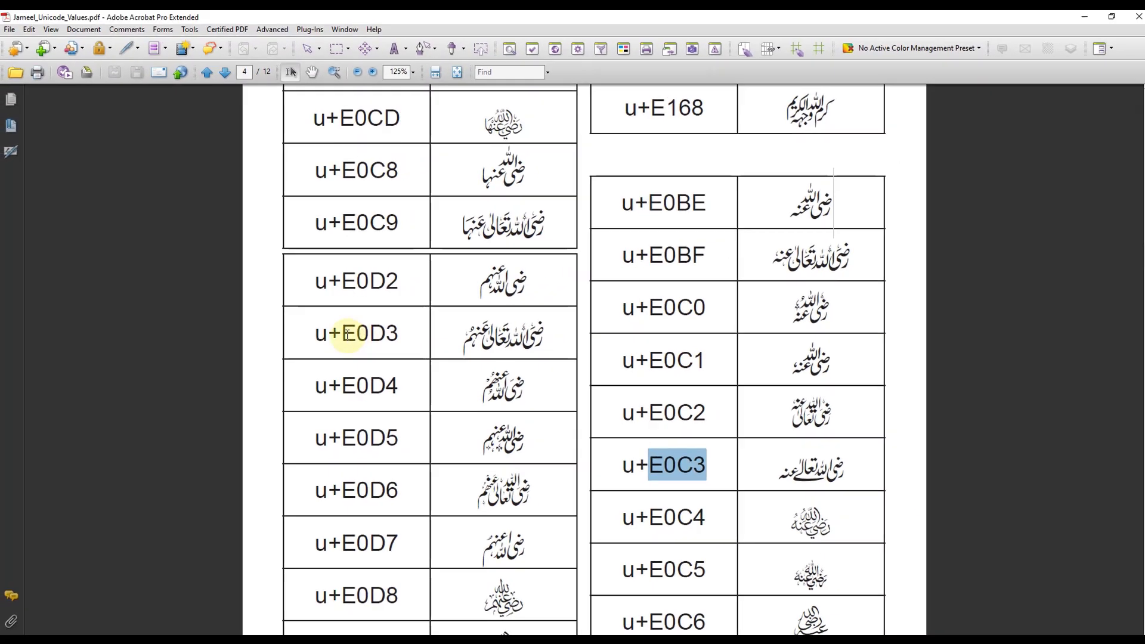
In the Jameel Unicode values PDF, point out the code u+E0D3 and its رضی اللہ تعالیٰ عنہم glyph on page 4
drag(339, 332, 347, 333)
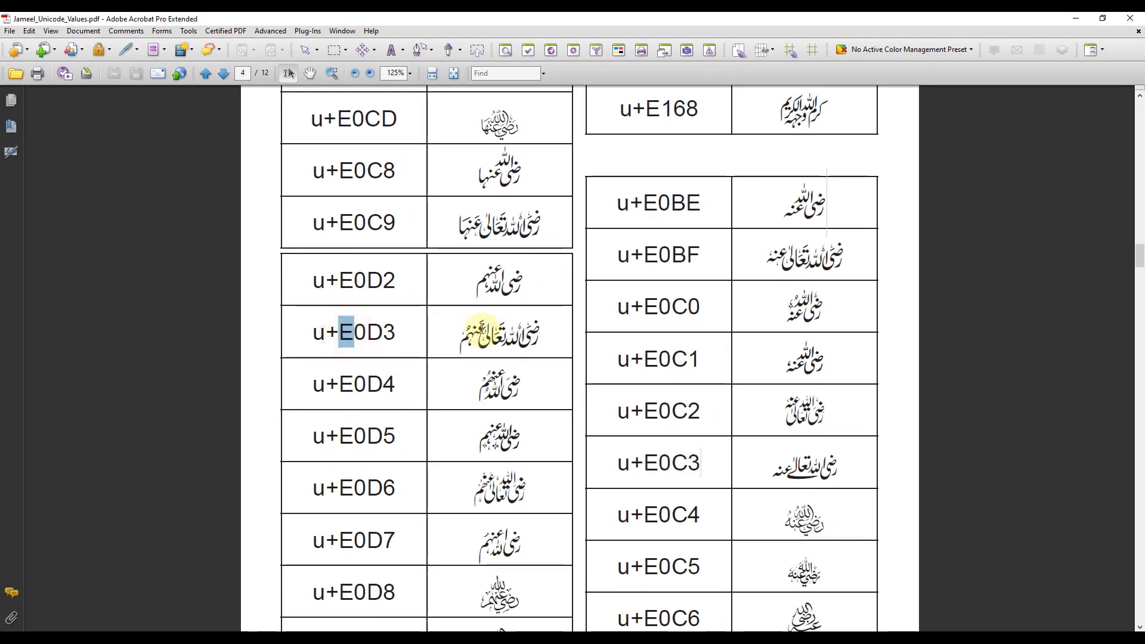
drag(477, 328, 524, 340)
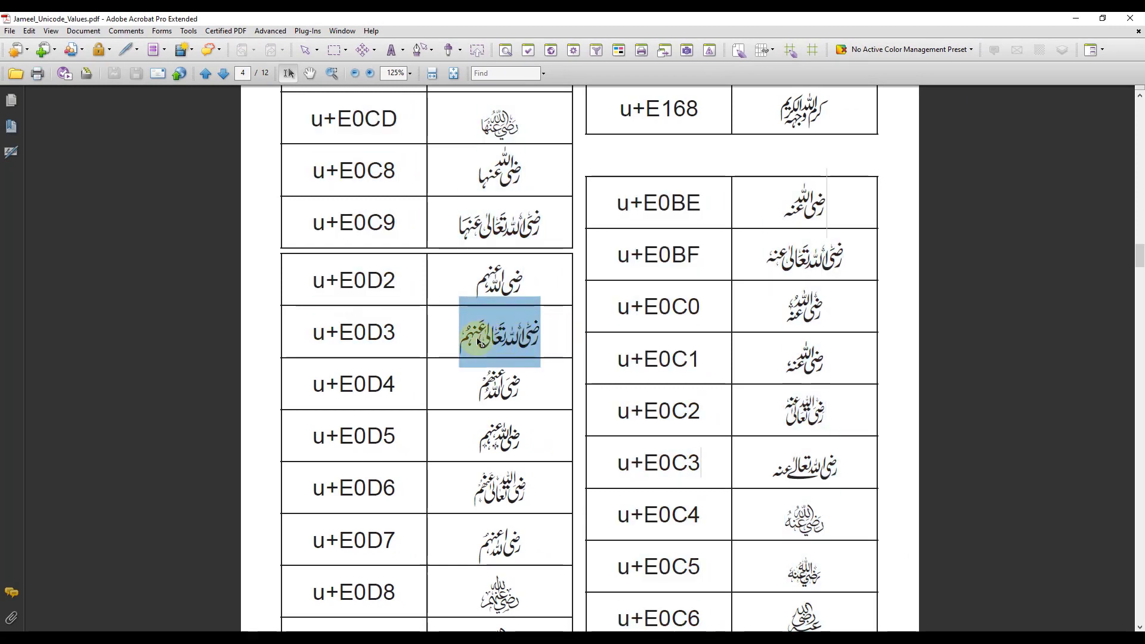
click(368, 332)
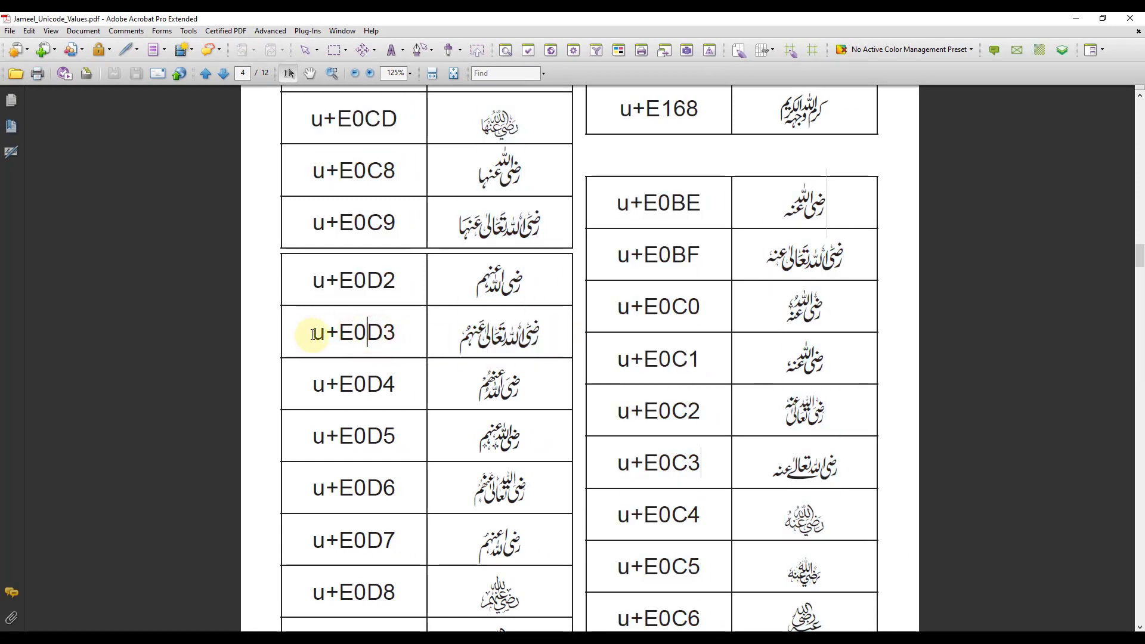
drag(313, 333, 387, 347)
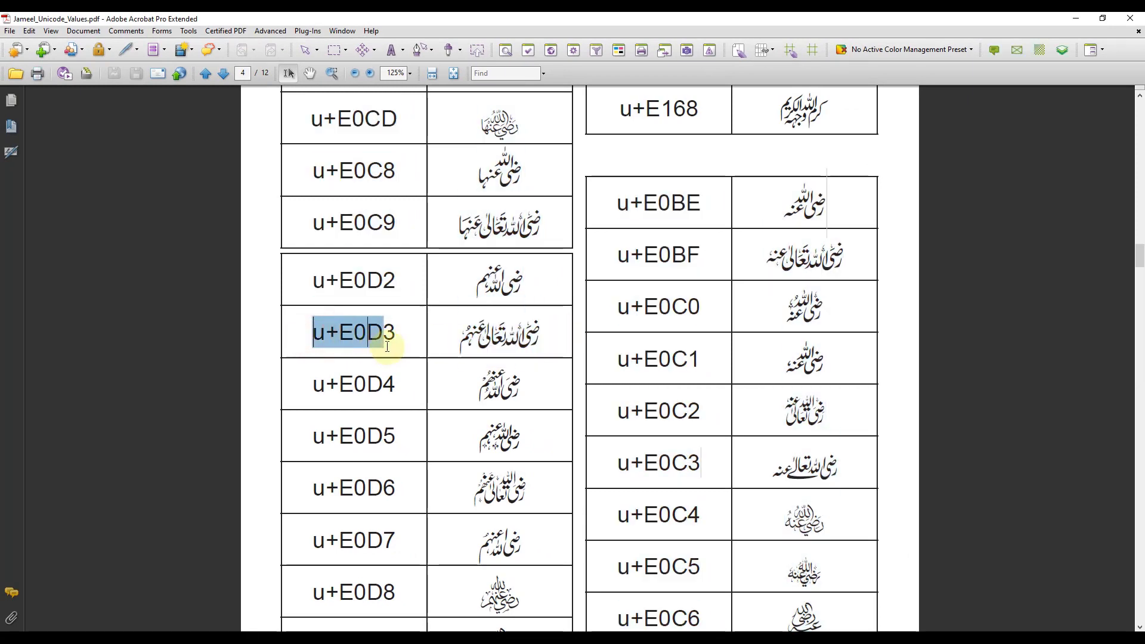
click(455, 347)
Go to page 3 of the PDF and select the glyph of u+E143, then the code u+E147
scroll(465, 375, up, 10)
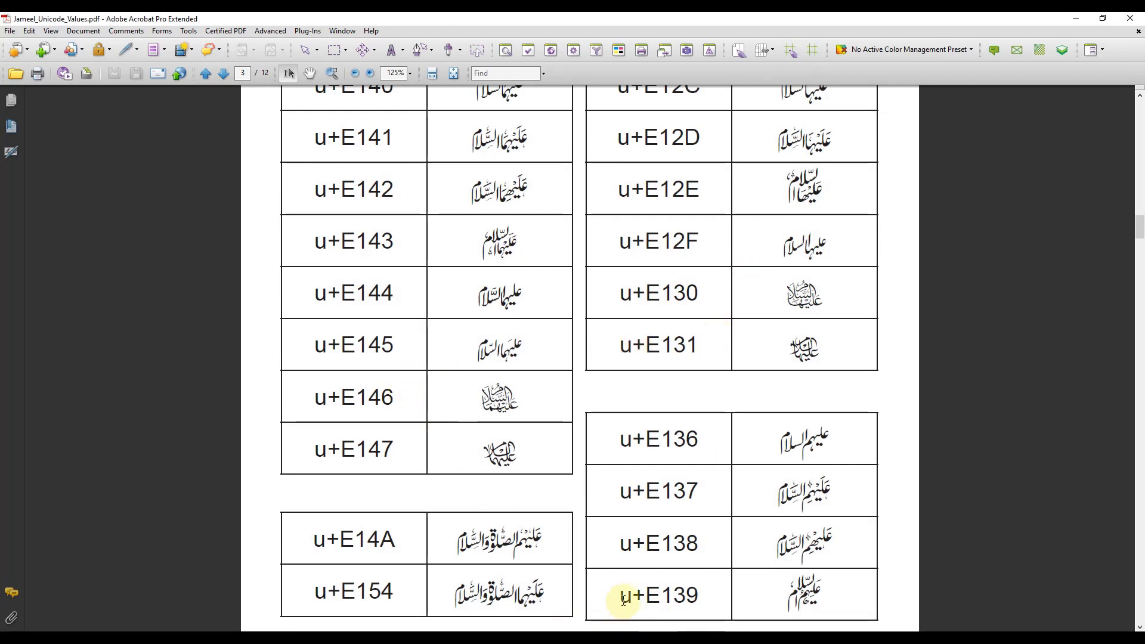
drag(484, 248, 532, 247)
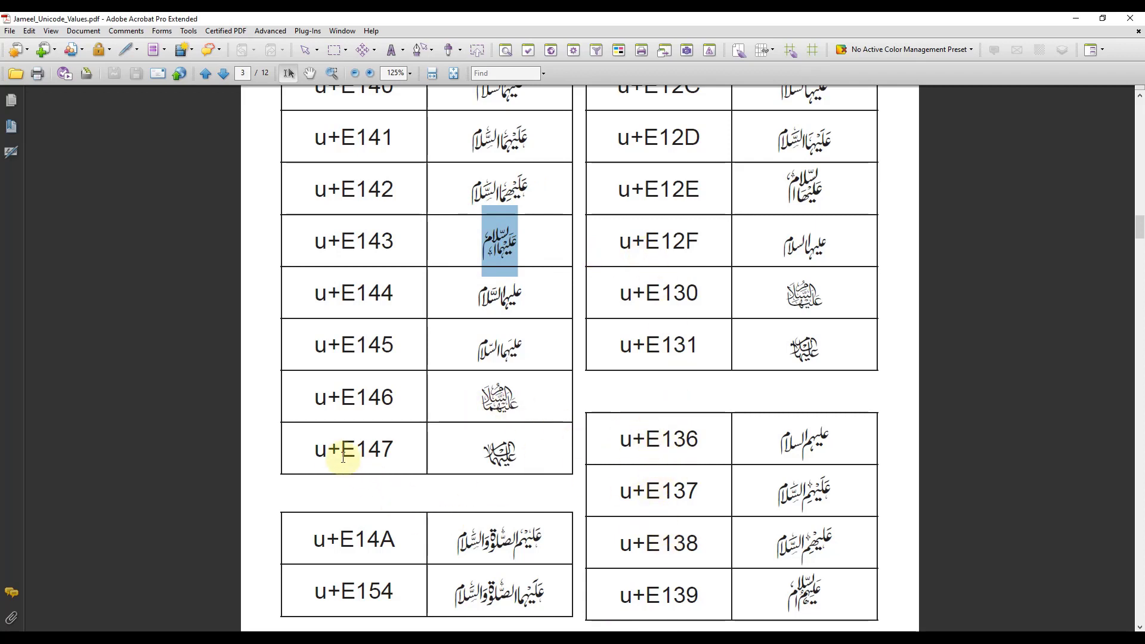
drag(317, 455, 447, 467)
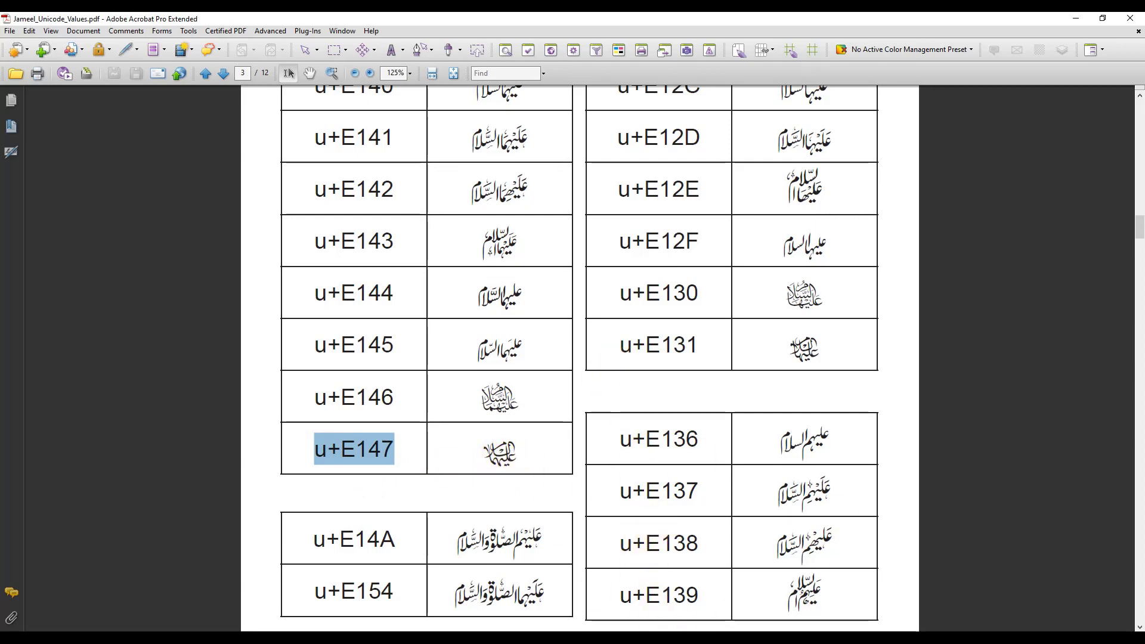
Switch to the font editor window showing JameelNN4.ttf and quit it
click(746, 593)
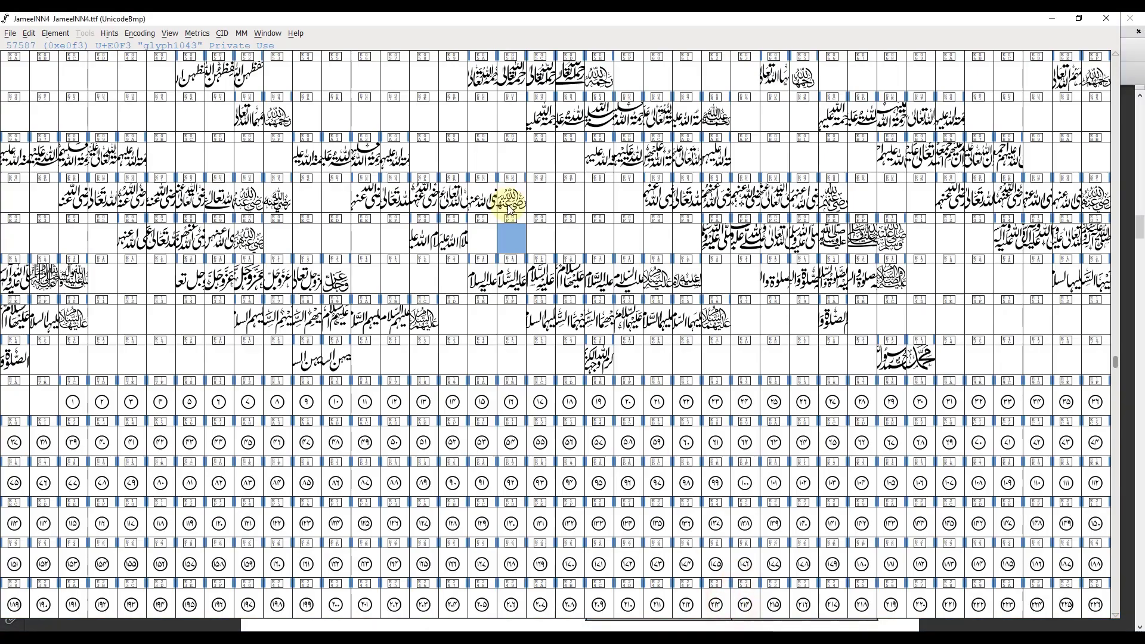
click(9, 34)
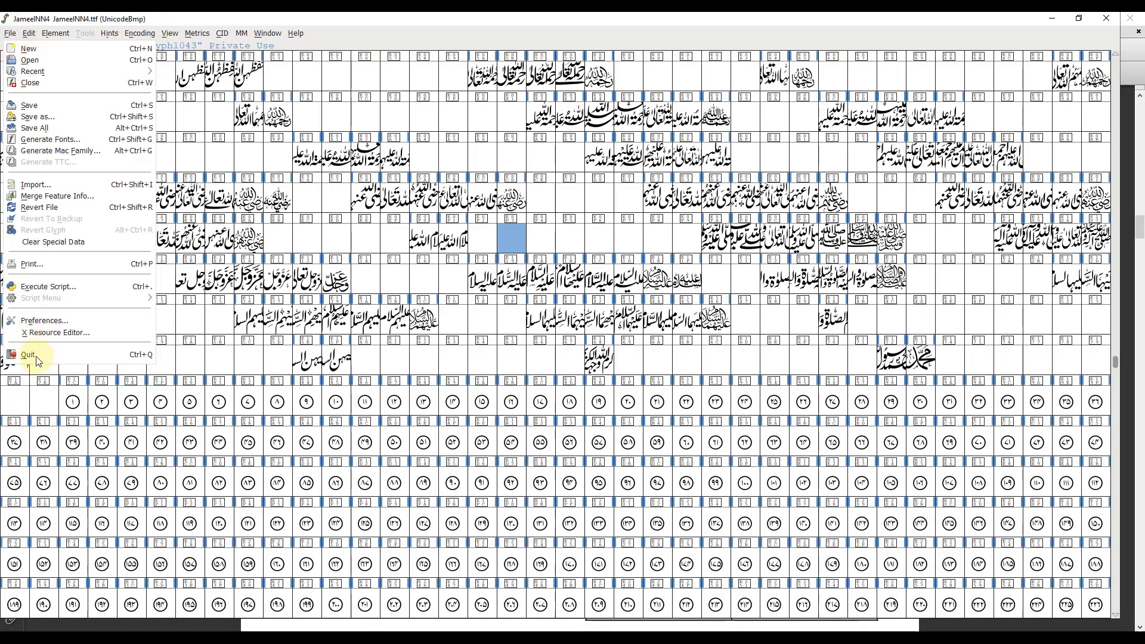
click(28, 355)
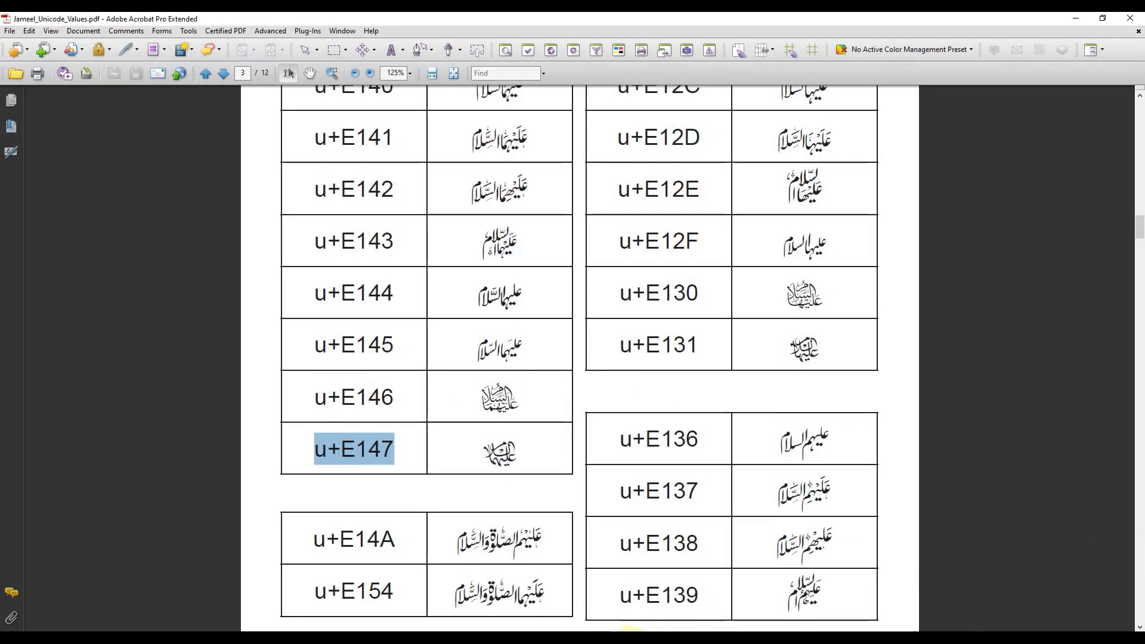
Deselect the code in the PDF, minimize the PDF and InDesign windows, and copy InstantUnicode.jsx from the desktop
click(979, 238)
click(1081, 18)
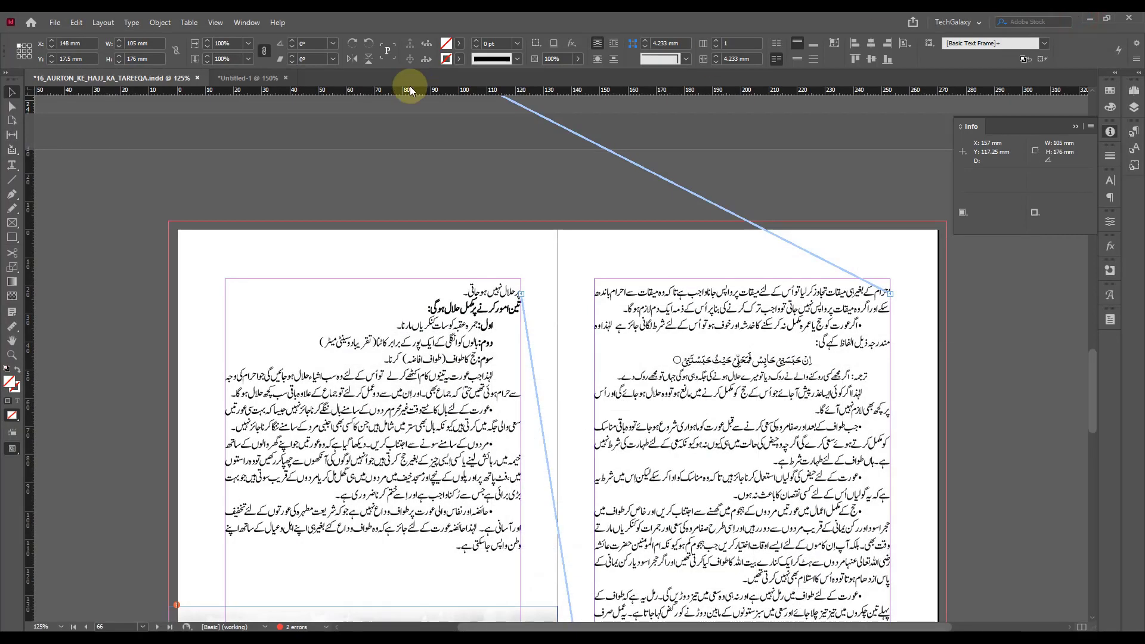
click(1089, 19)
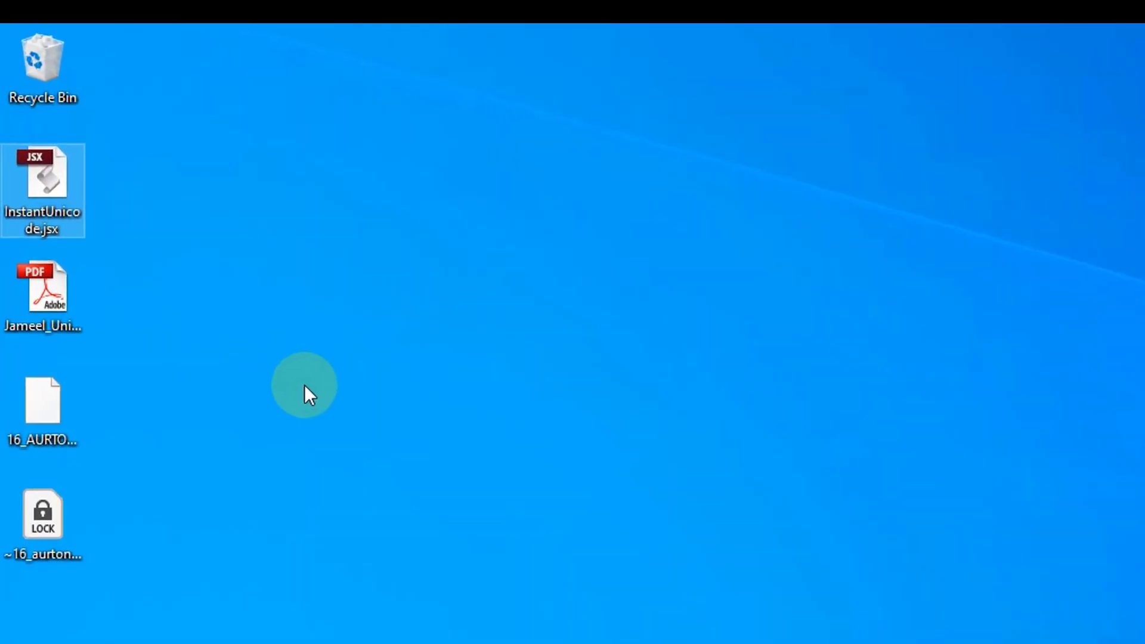
right_click(34, 187)
click(111, 625)
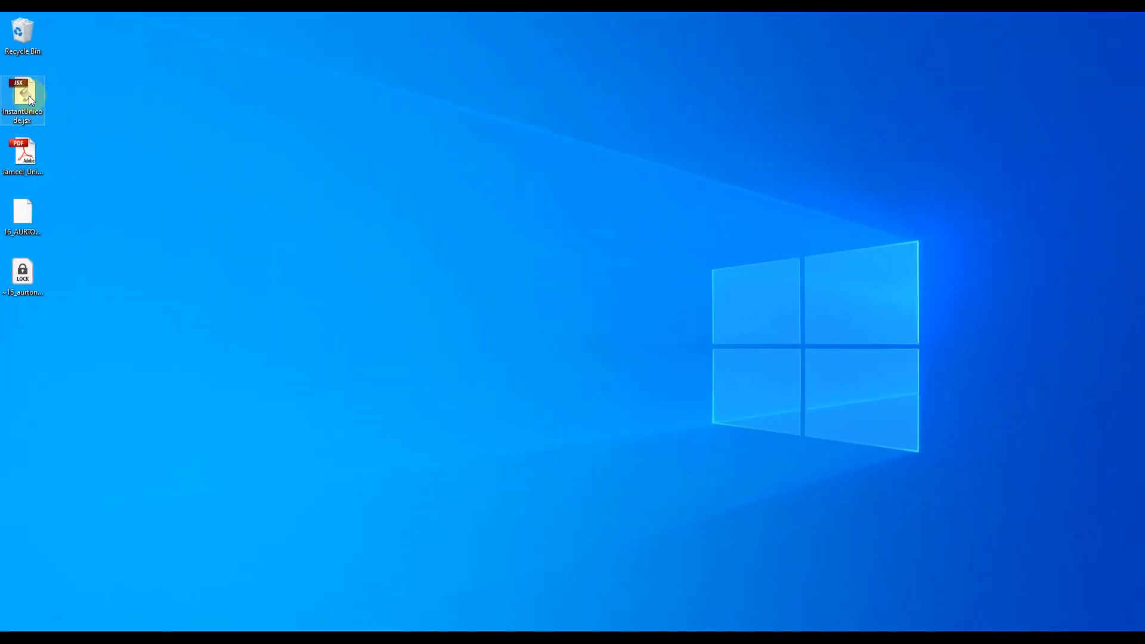
Switch back to InDesign, show the Scripts panel and place it beneath the Info panel
click(626, 641)
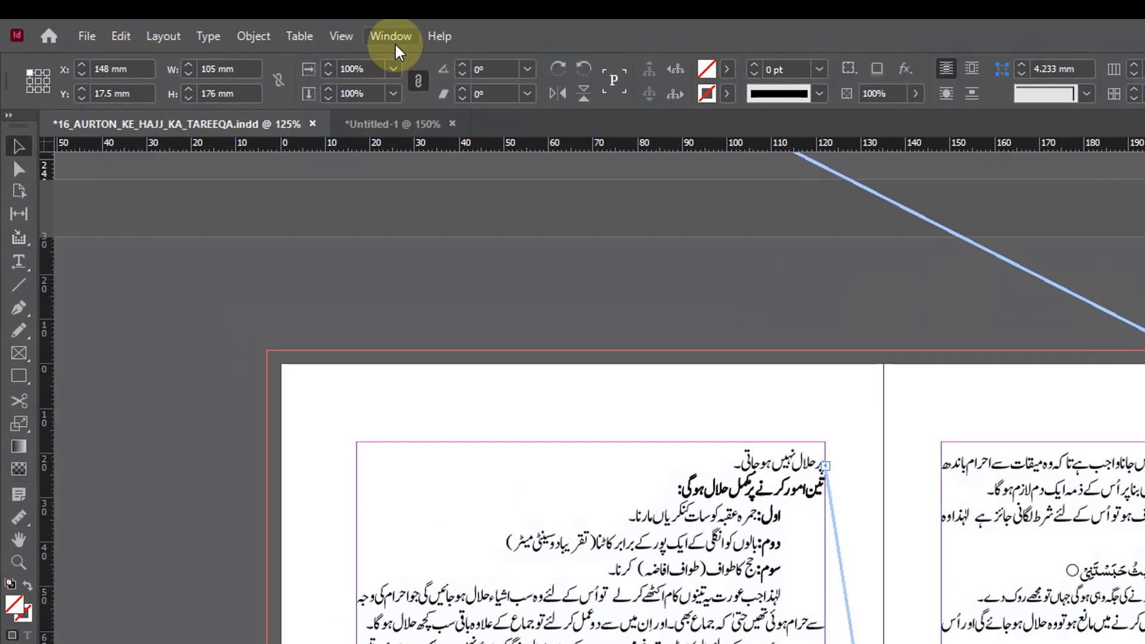
click(246, 22)
mouse_move(513, 563)
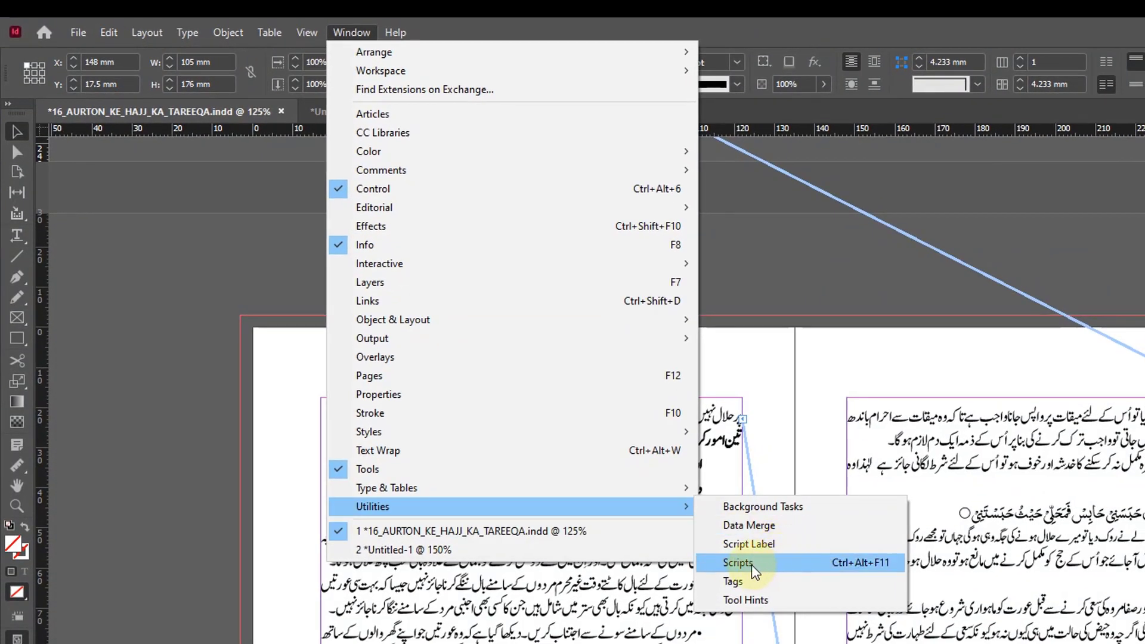
click(753, 569)
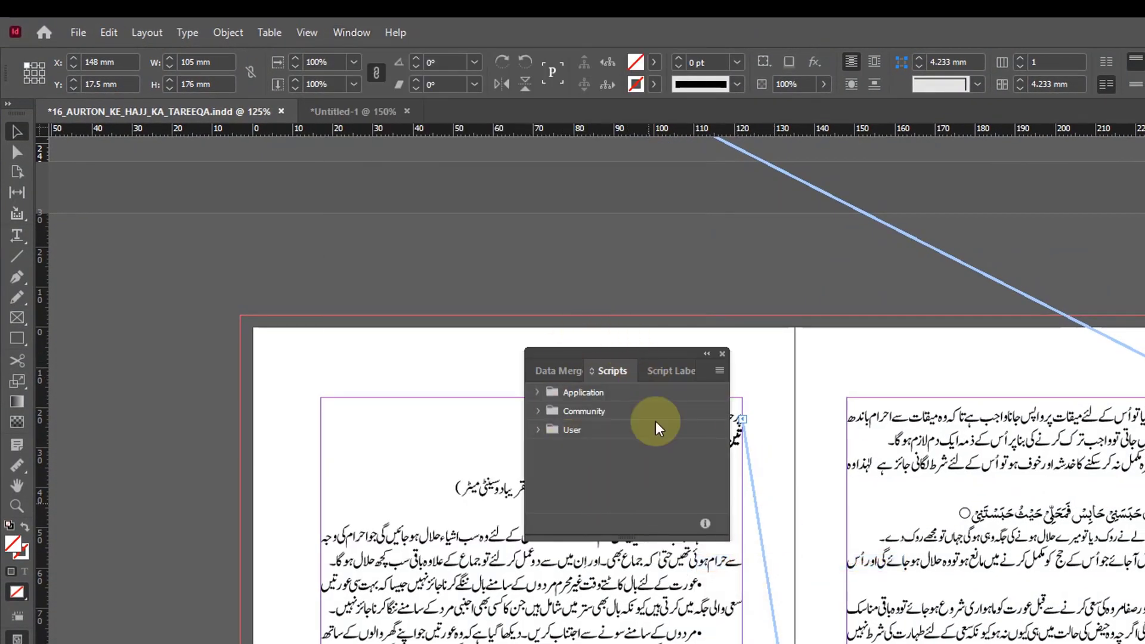
drag(654, 386, 1002, 228)
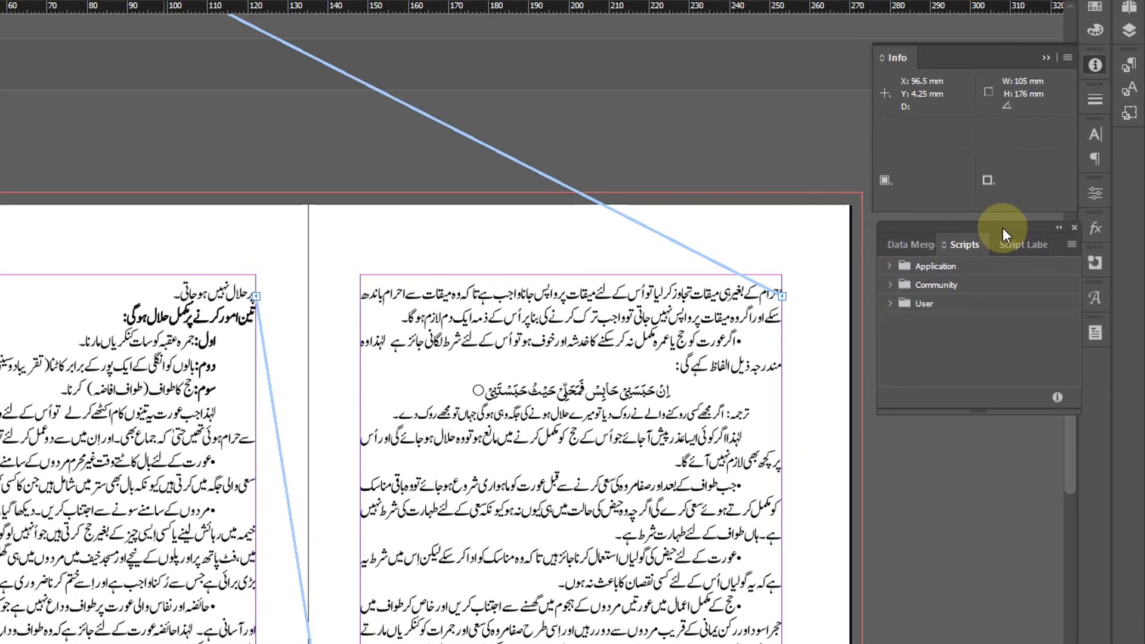
Reveal the User scripts folder in File Explorer, paste InstantUnicode.jsx into its Scripts Panel folder, and select the script in InDesign
click(888, 304)
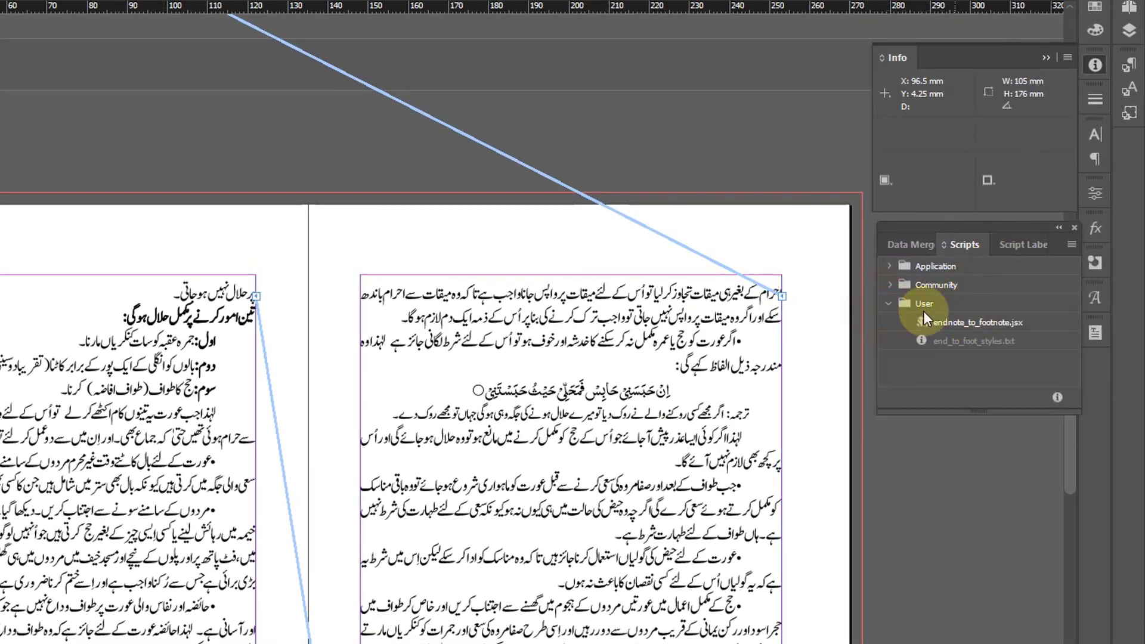
click(963, 308)
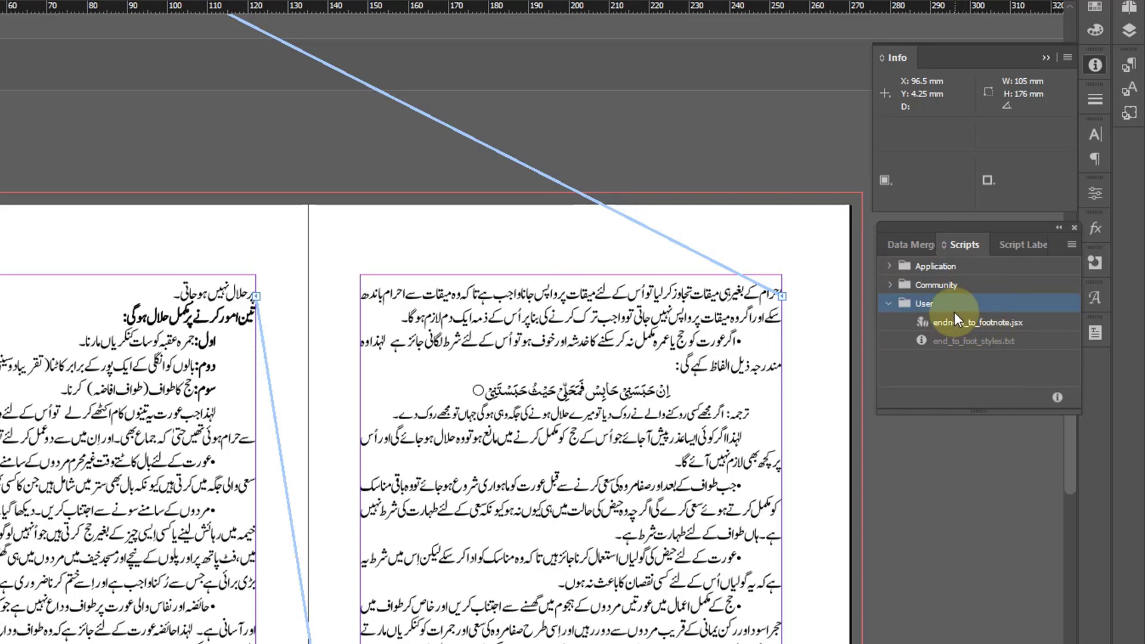
right_click(954, 311)
click(995, 327)
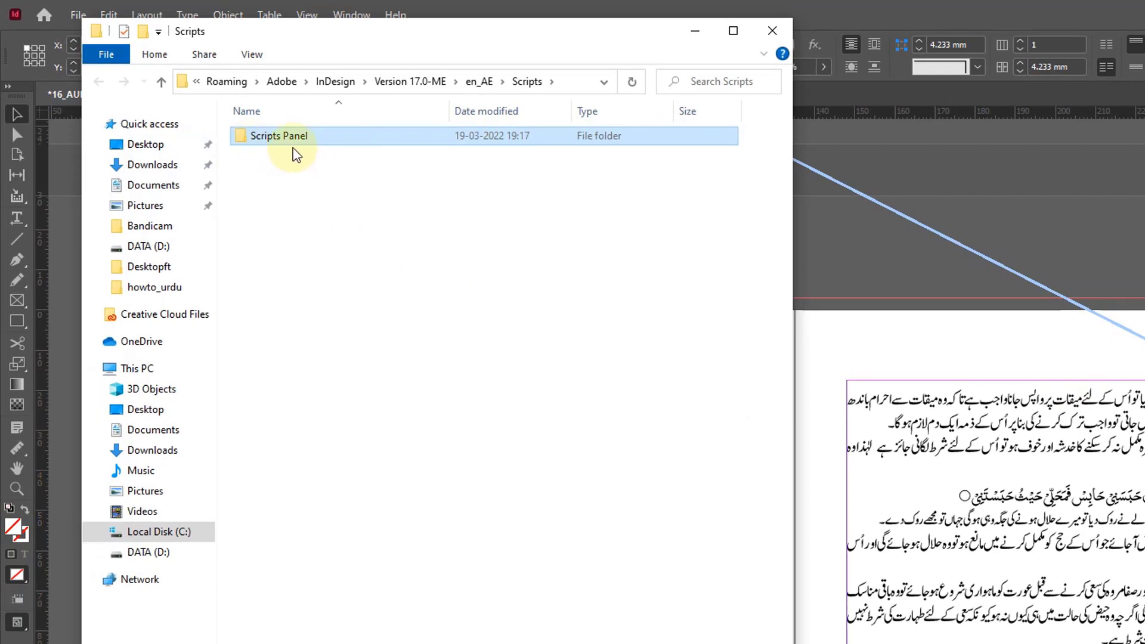
double_click(266, 138)
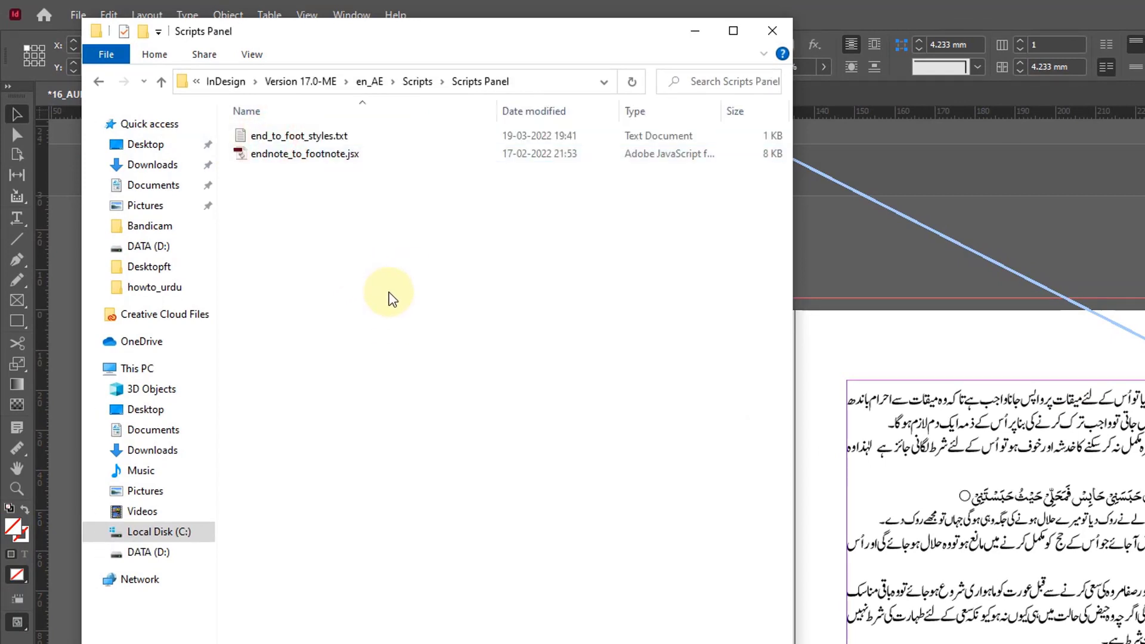
key(ctrl+v)
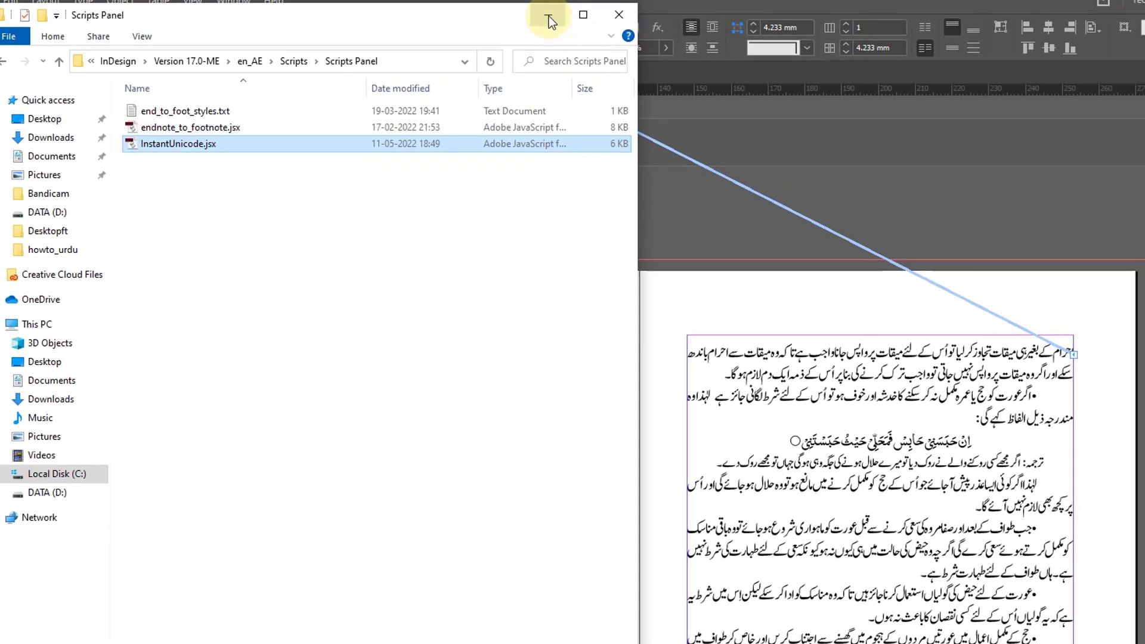
click(771, 31)
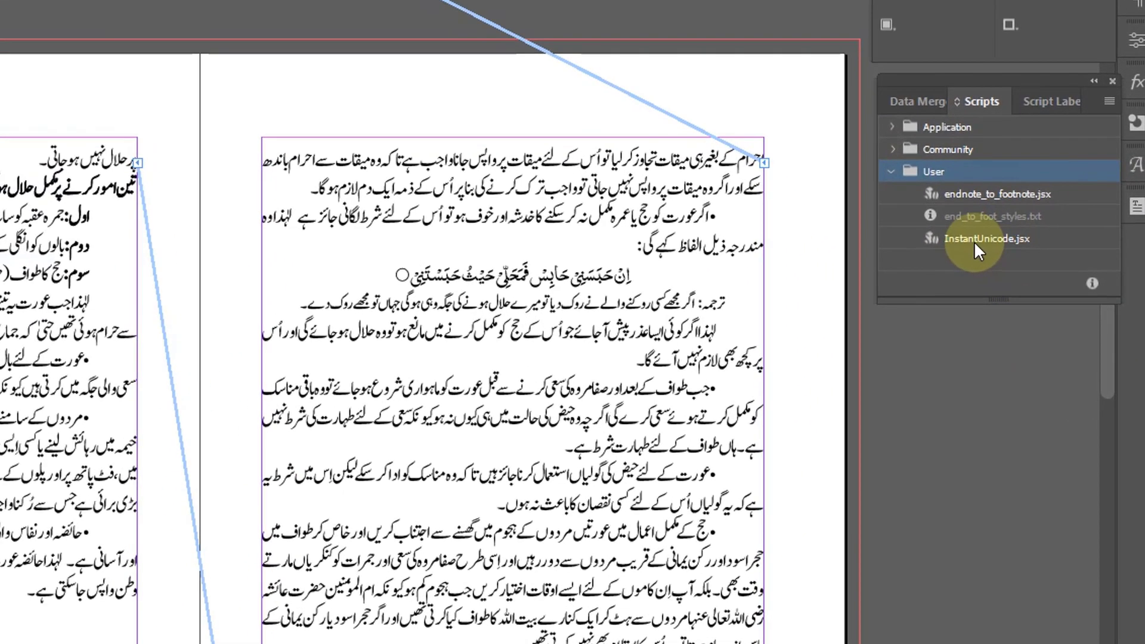
click(1026, 361)
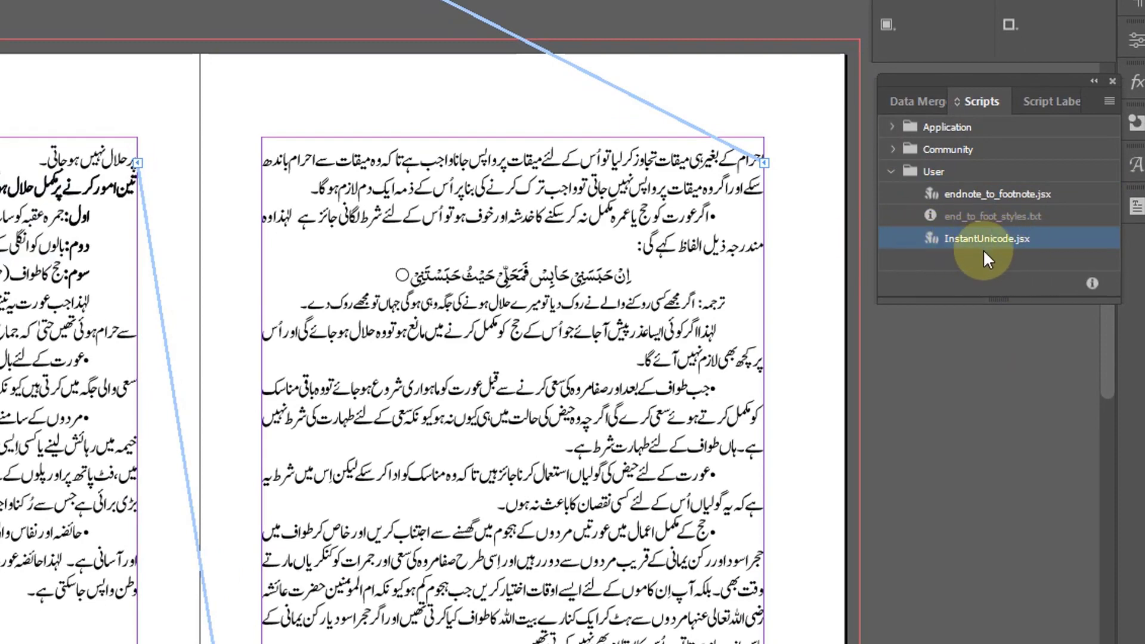
In the Untitled-1 document, undo the last honorific replacement beside محمد and widen the text frame to about 154.6 mm
scroll(90, 173, up, 10)
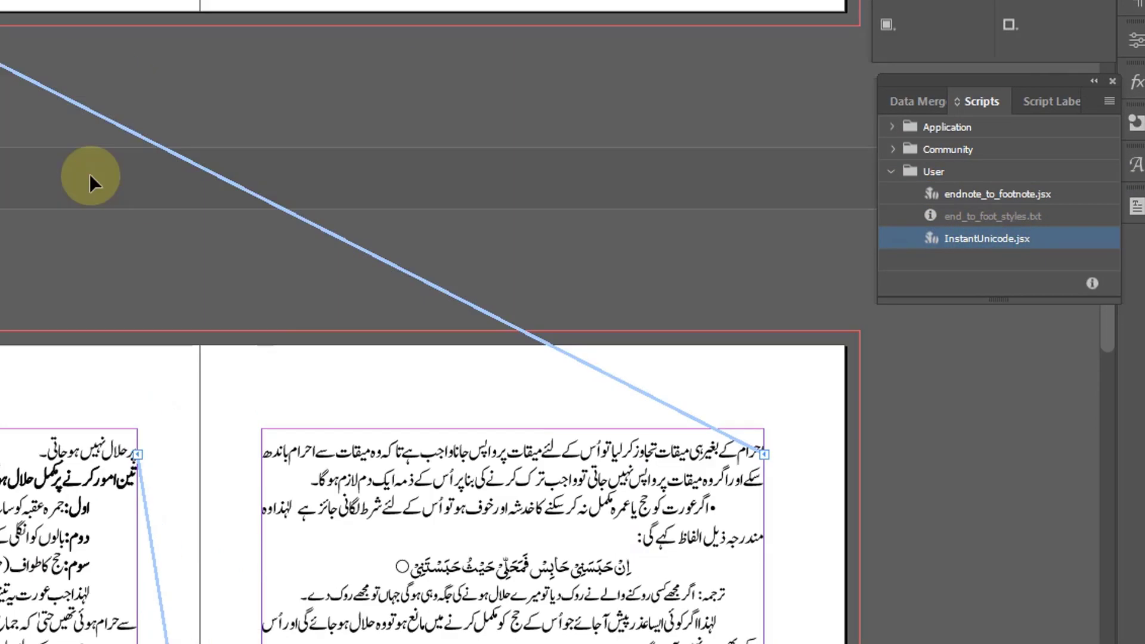
click(159, 37)
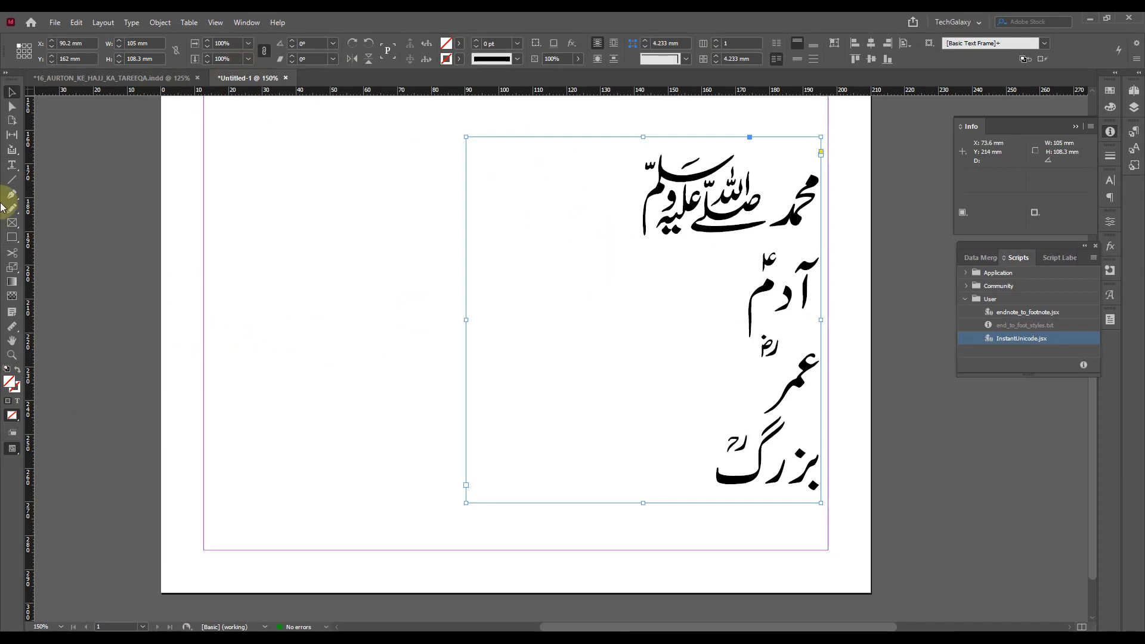
key(ctrl+z)
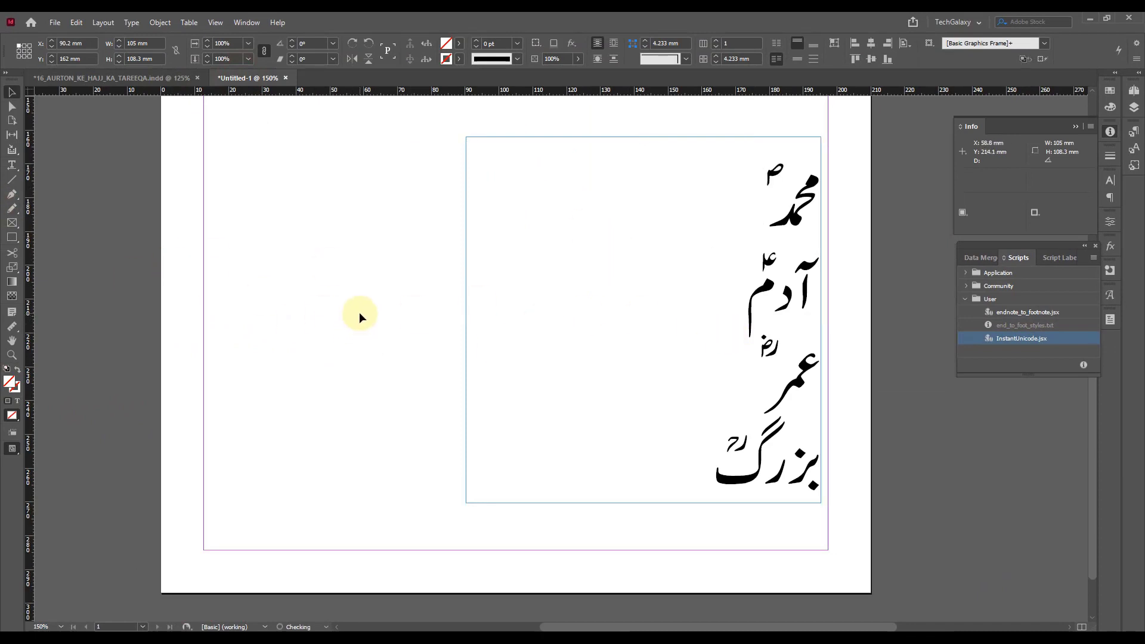
click(359, 315)
click(475, 327)
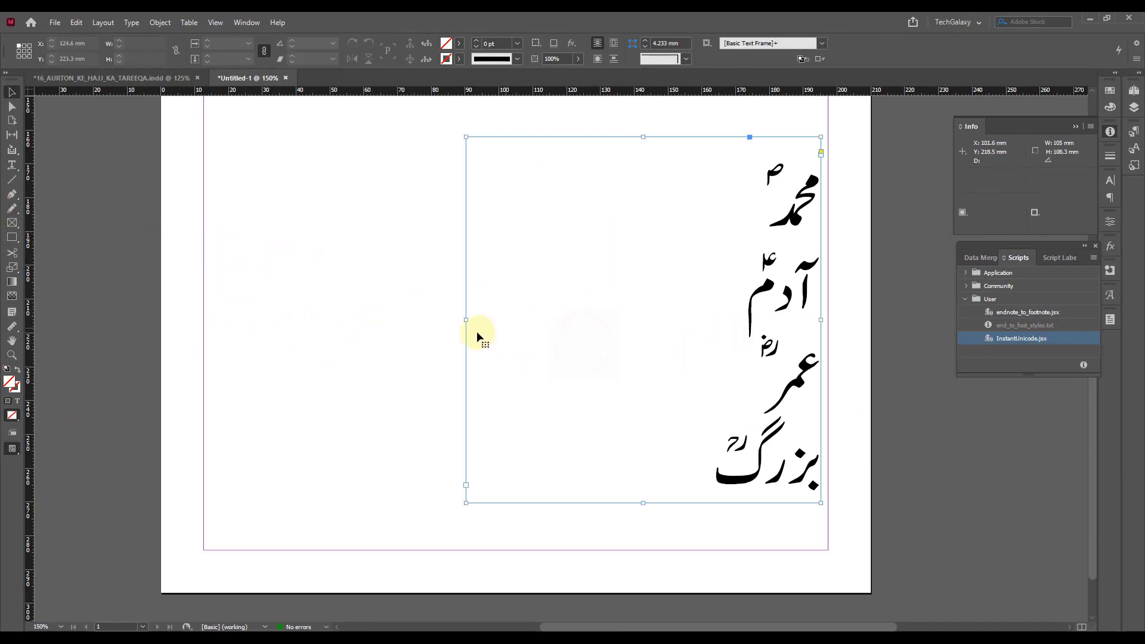
drag(465, 322, 297, 323)
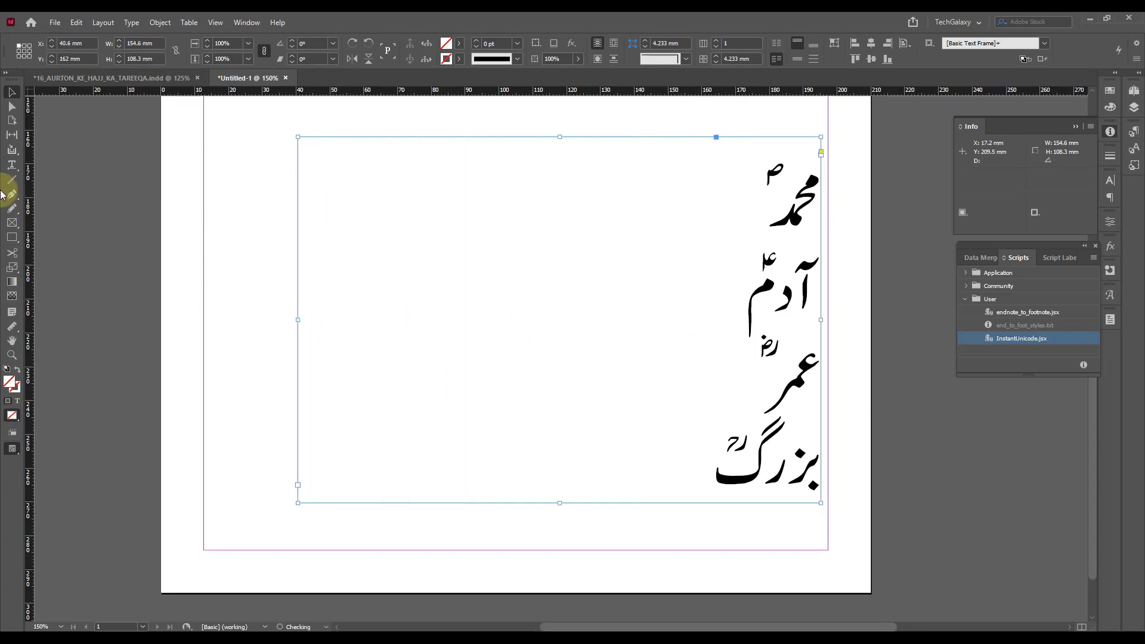
Place the text cursor at the end of the محمد line and run the InstantUnicode.jsx script, dismissing its alert
click(12, 166)
click(673, 203)
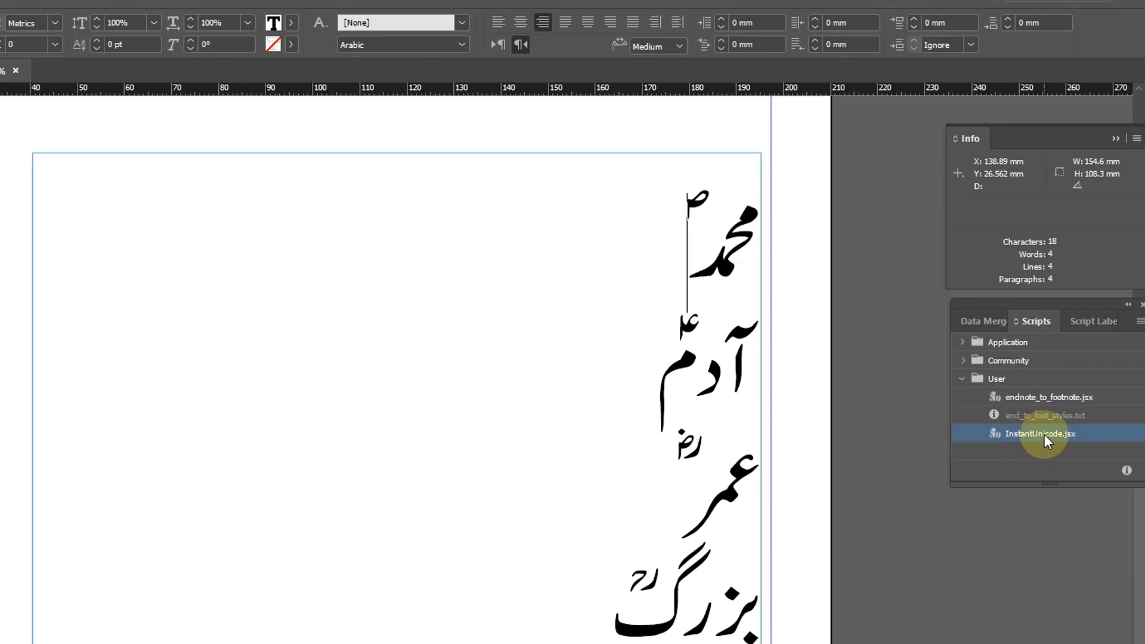
double_click(1043, 434)
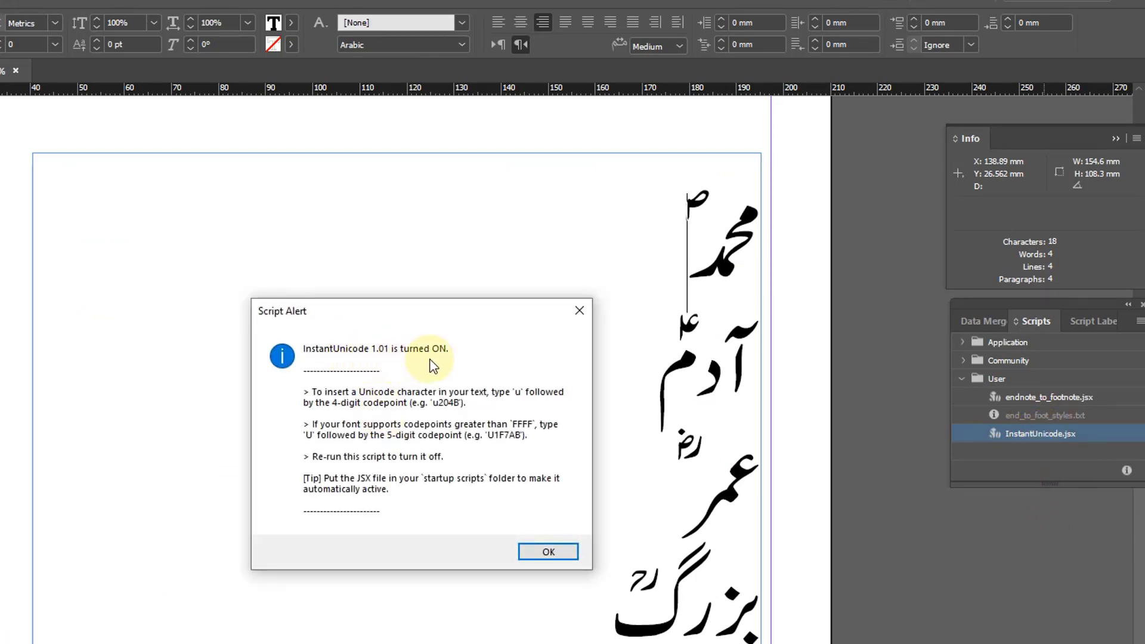
click(548, 551)
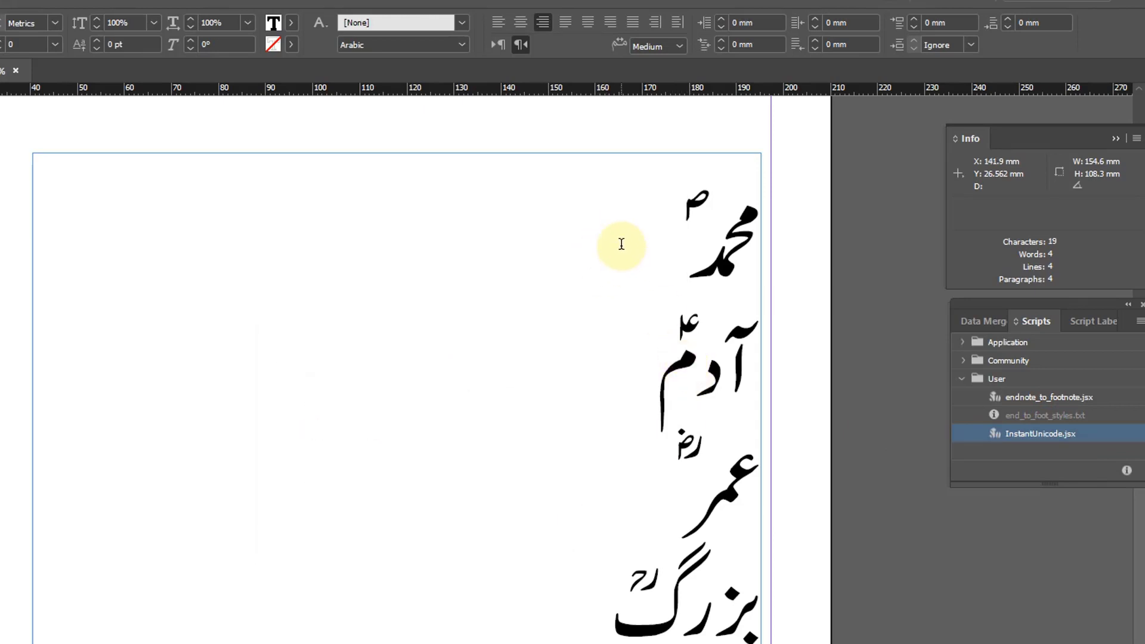
Add a second محمد on the first line, spaced apart from the existing word
key(super+space)
click(632, 227)
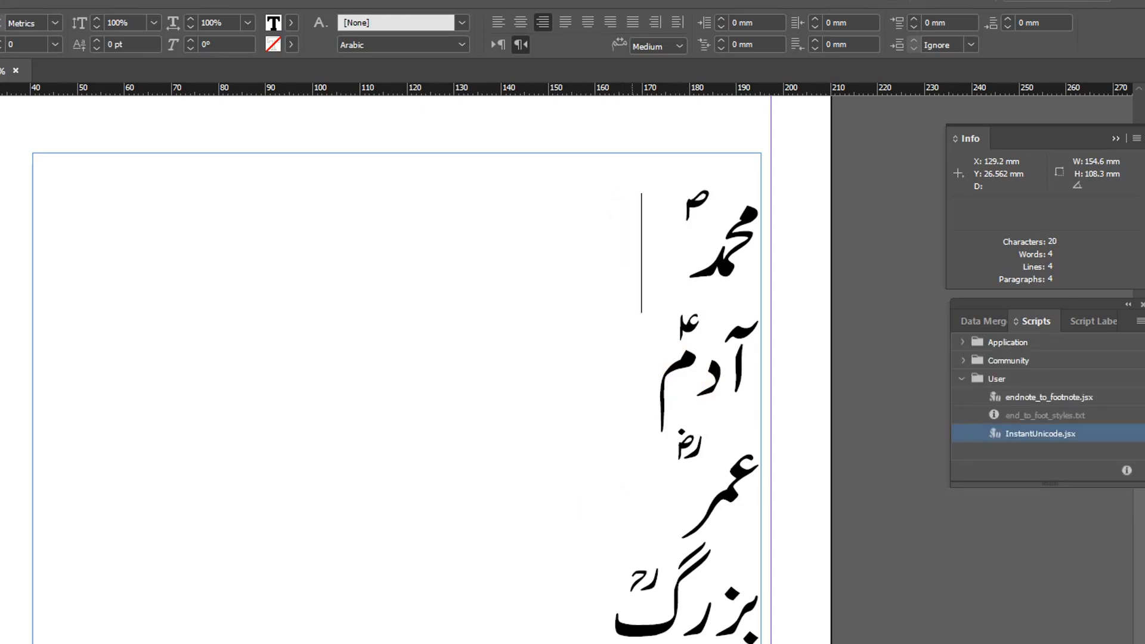
text(محمد)
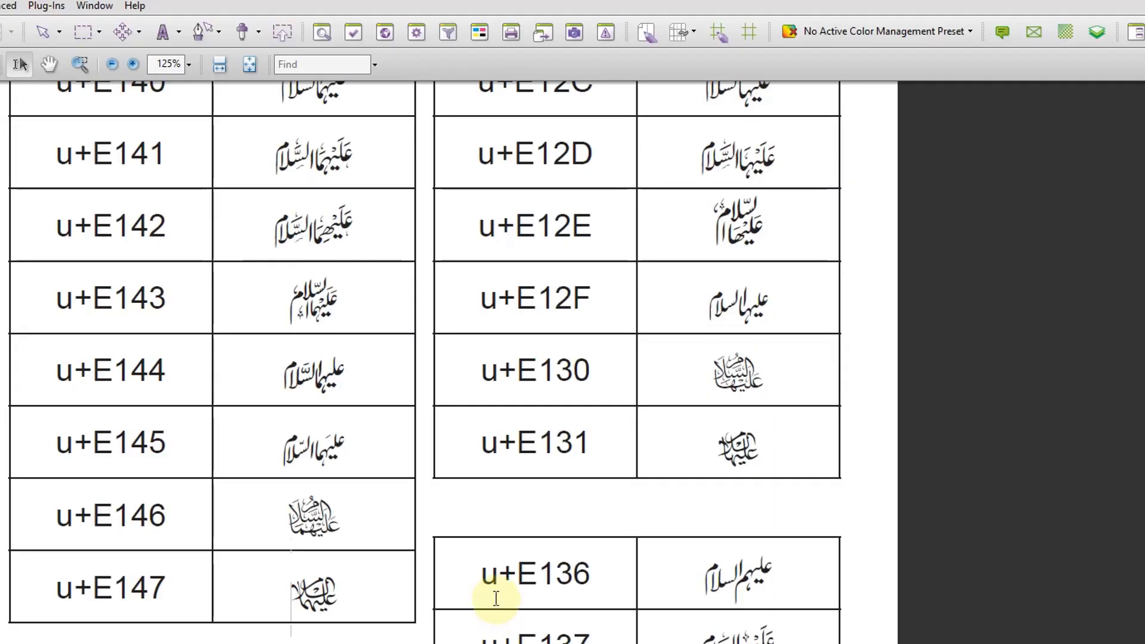
In the Jameel Unicode values PDF, find the code u+E0FF and highlight its E0FF part and its plus sign
scroll(838, 327, up, 3)
scroll(847, 358, up, 5)
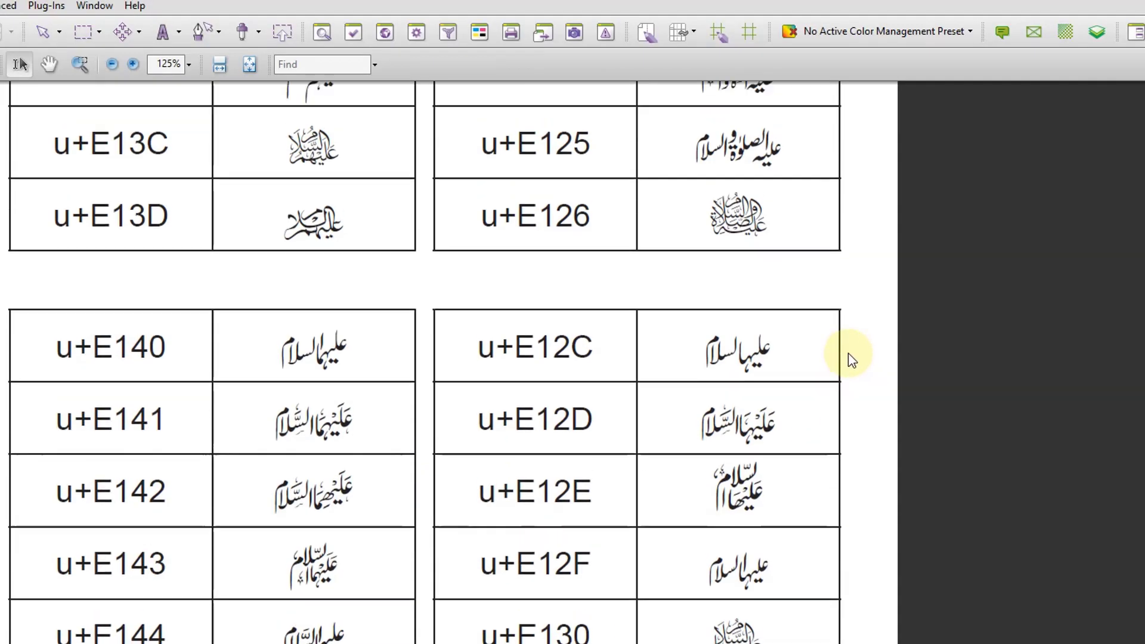
scroll(808, 404, up, 15)
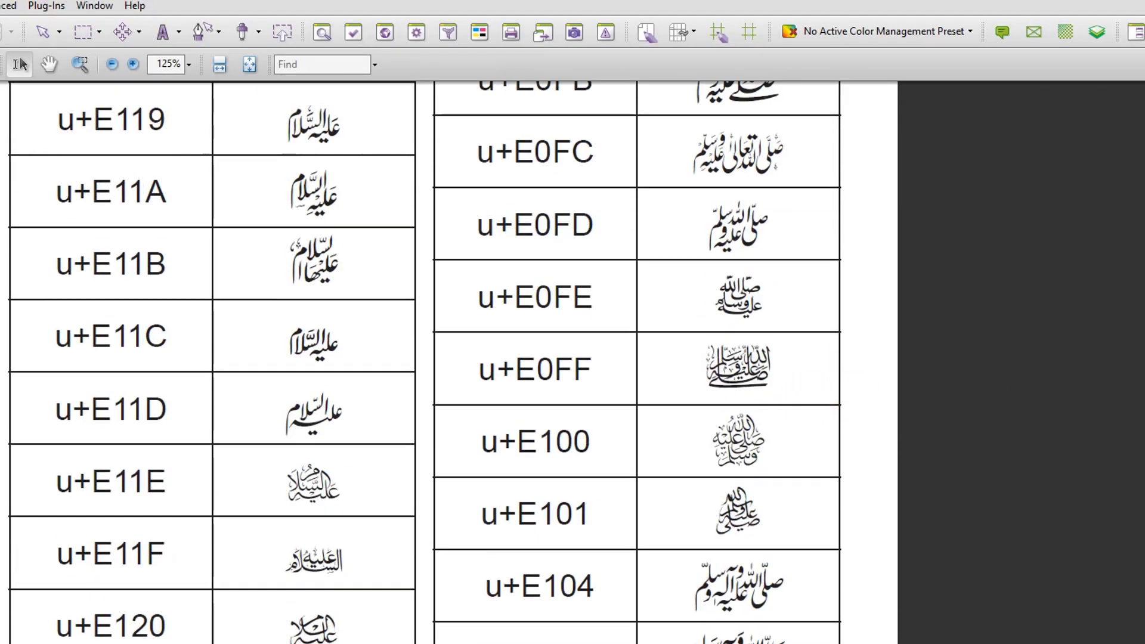
scroll(646, 401, up, 10)
scroll(861, 567, down, 3)
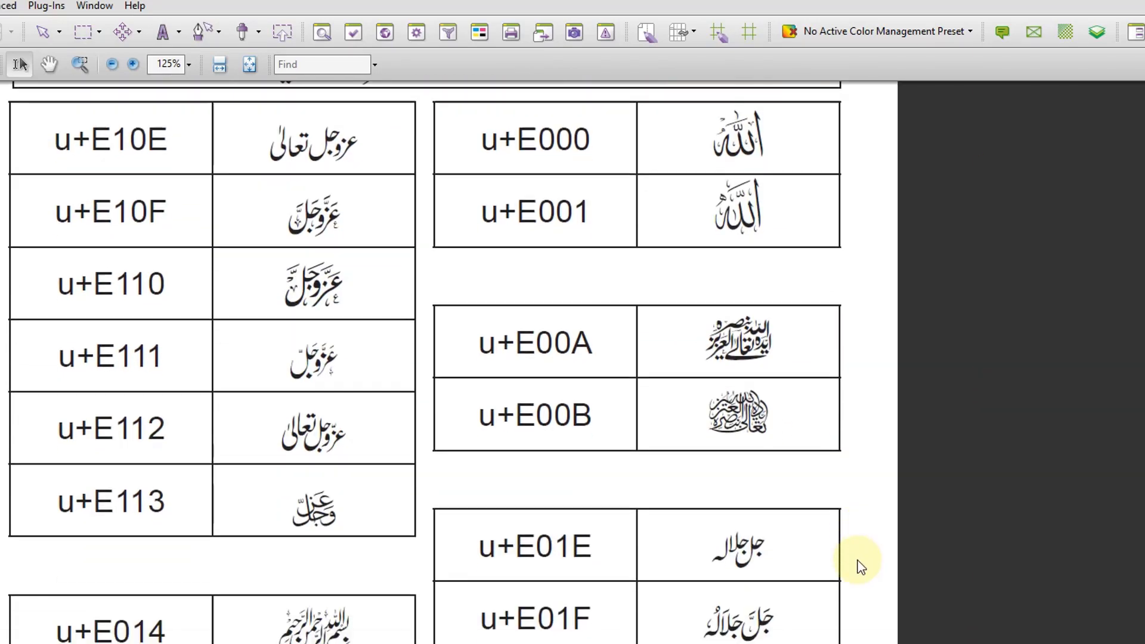
scroll(861, 566, down, 15)
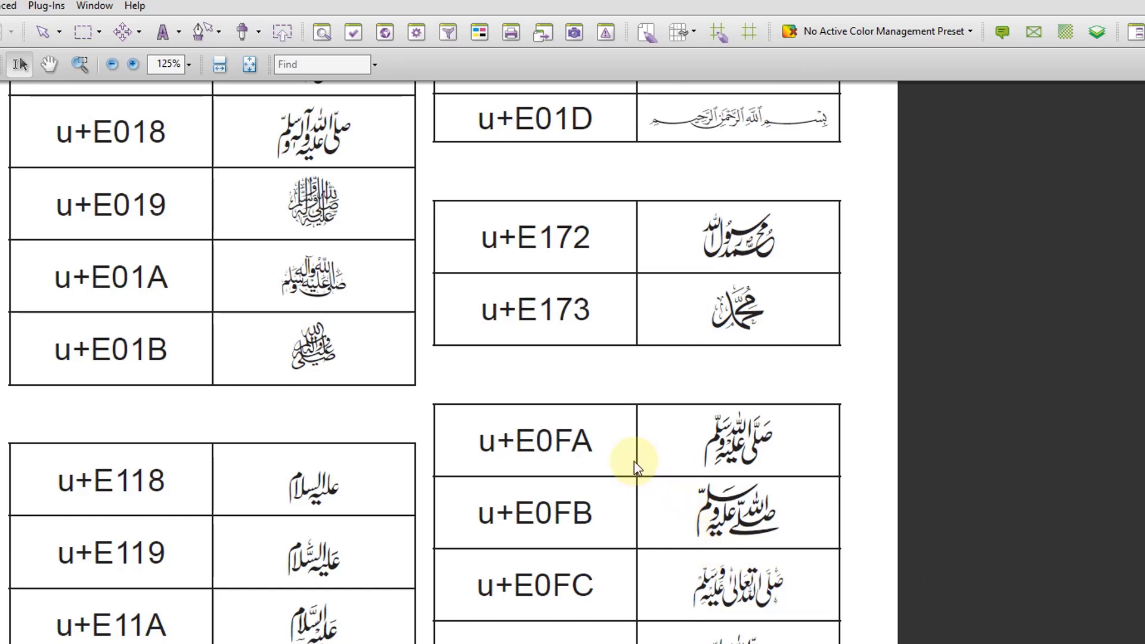
scroll(686, 631, down, 2)
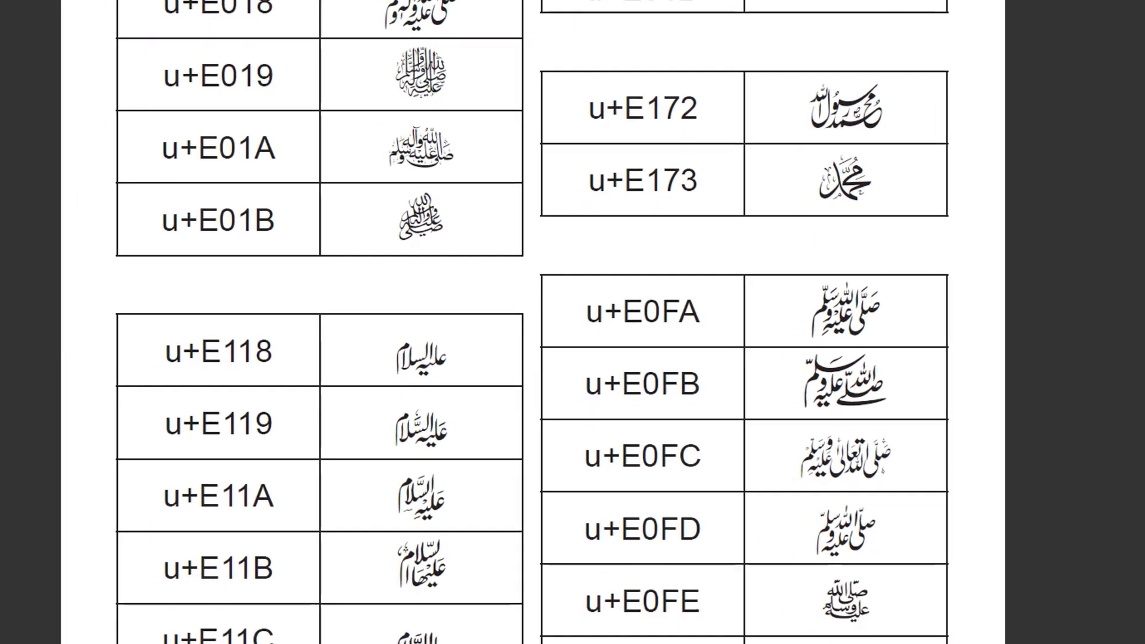
click(759, 621)
drag(759, 622, 677, 620)
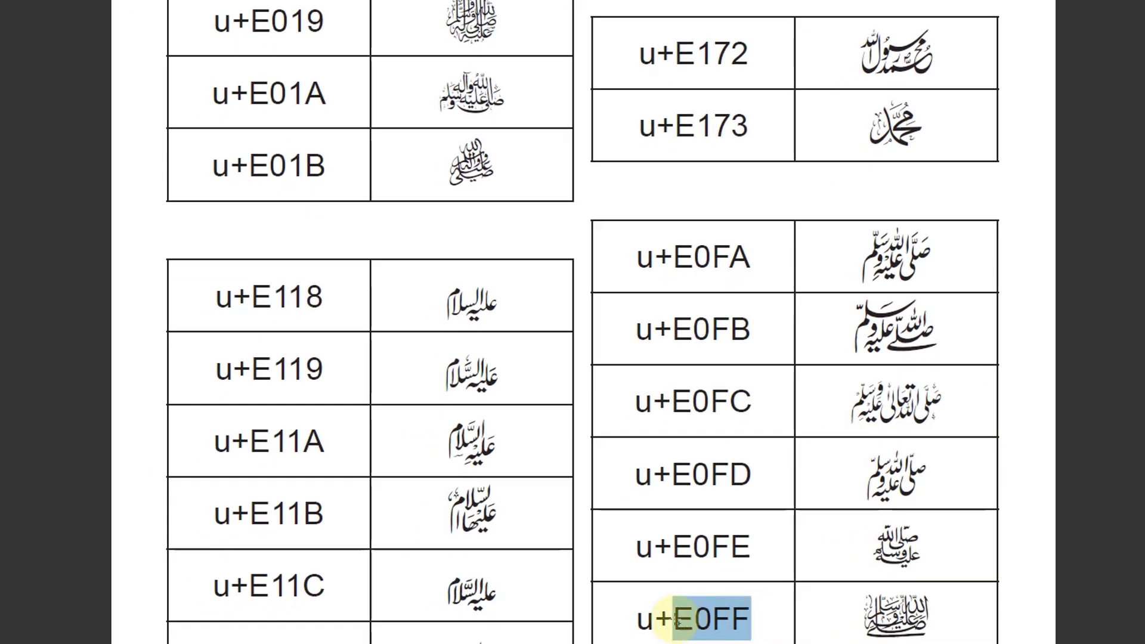
click(656, 619)
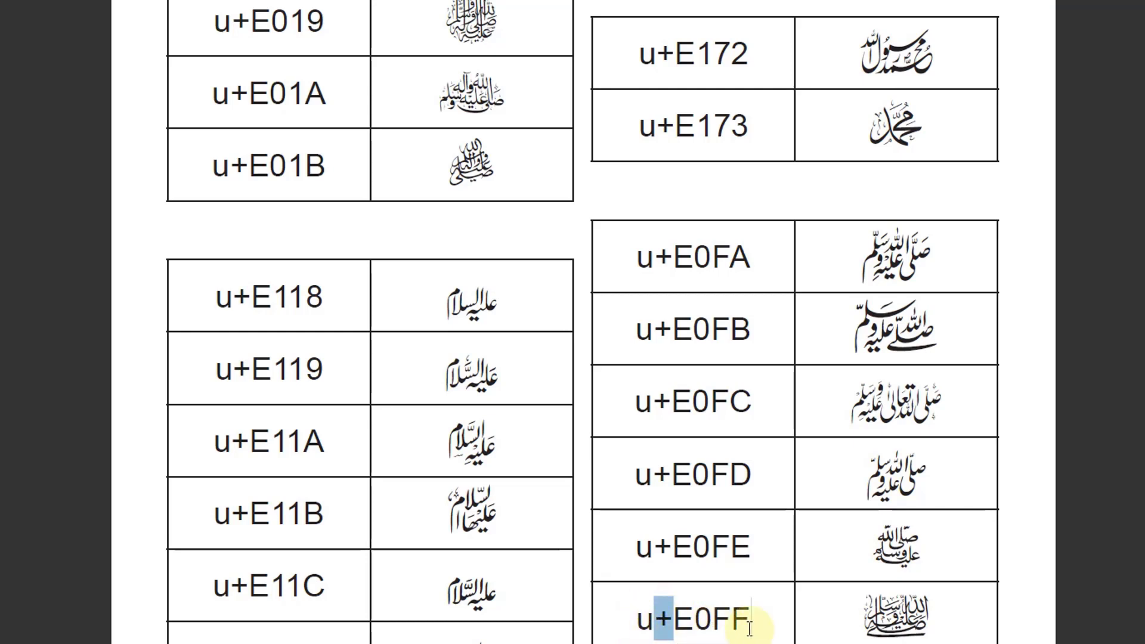
click(666, 626)
drag(666, 625, 656, 619)
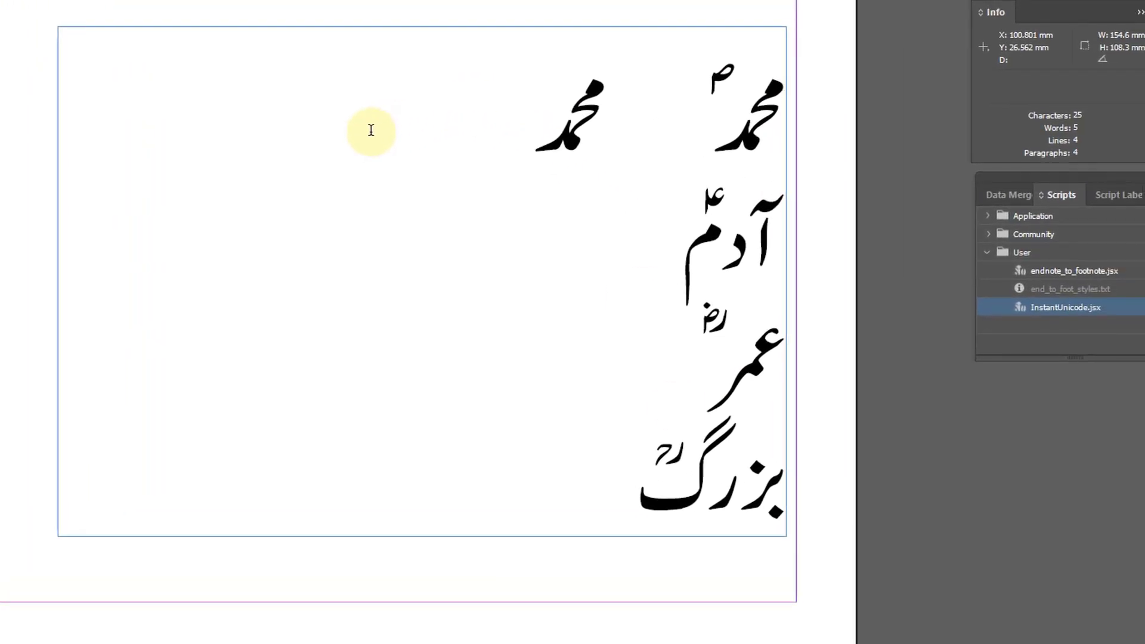
After the second محمد, insert the tughra glyph by entering its Unicode code ue0ff with an English keyboard layout
text(ه)
key(BackSpace)
key(super+space)
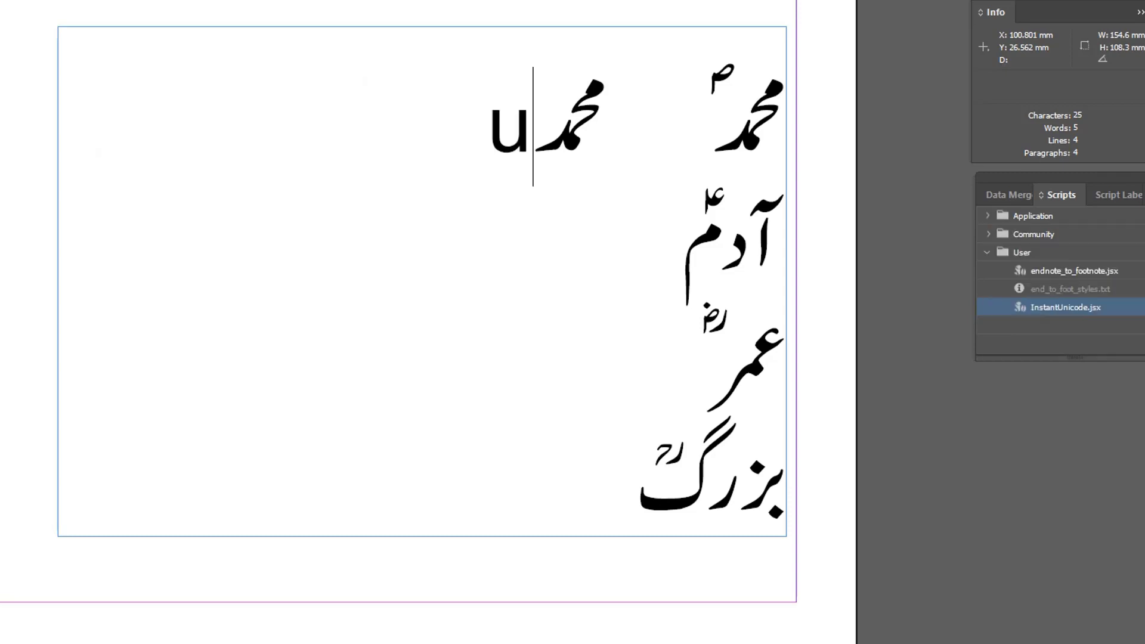
text(ue0ff)
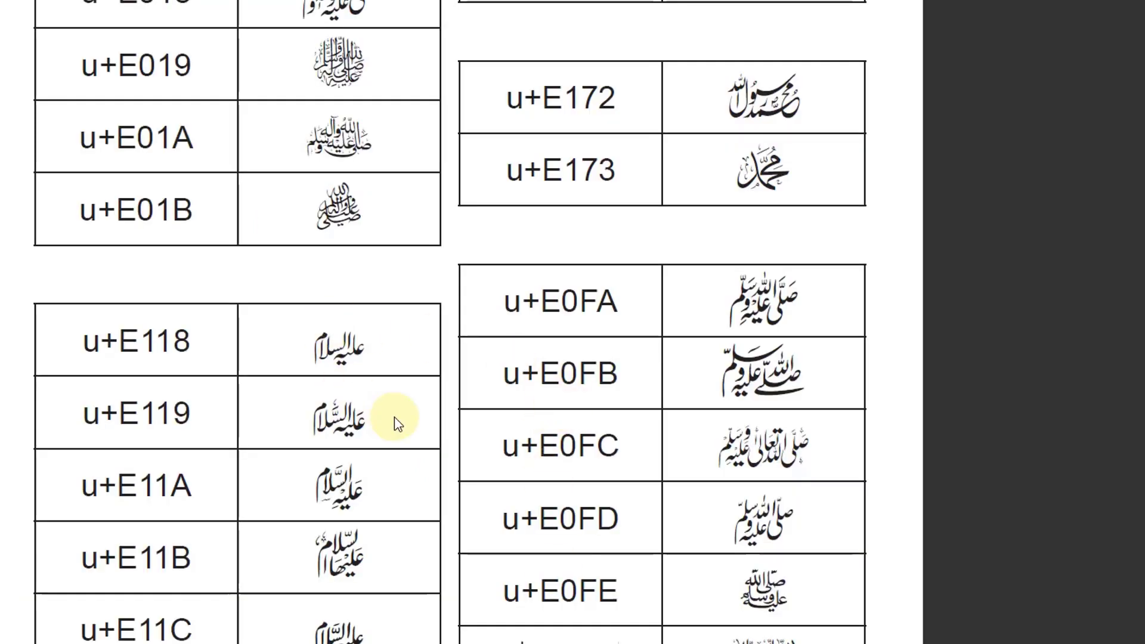
Look up the code u+E11E in the Unicode values PDF and insert its tughra glyph after آدم by entering ue11e in InDesign
scroll(377, 524, down, 2)
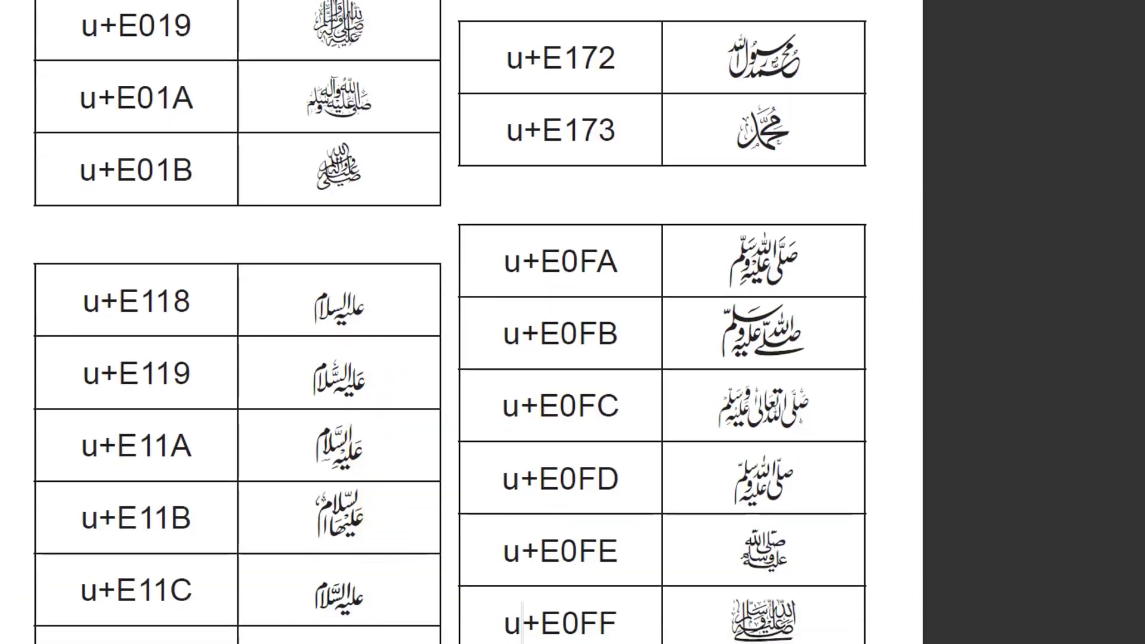
scroll(448, 574, down, 3)
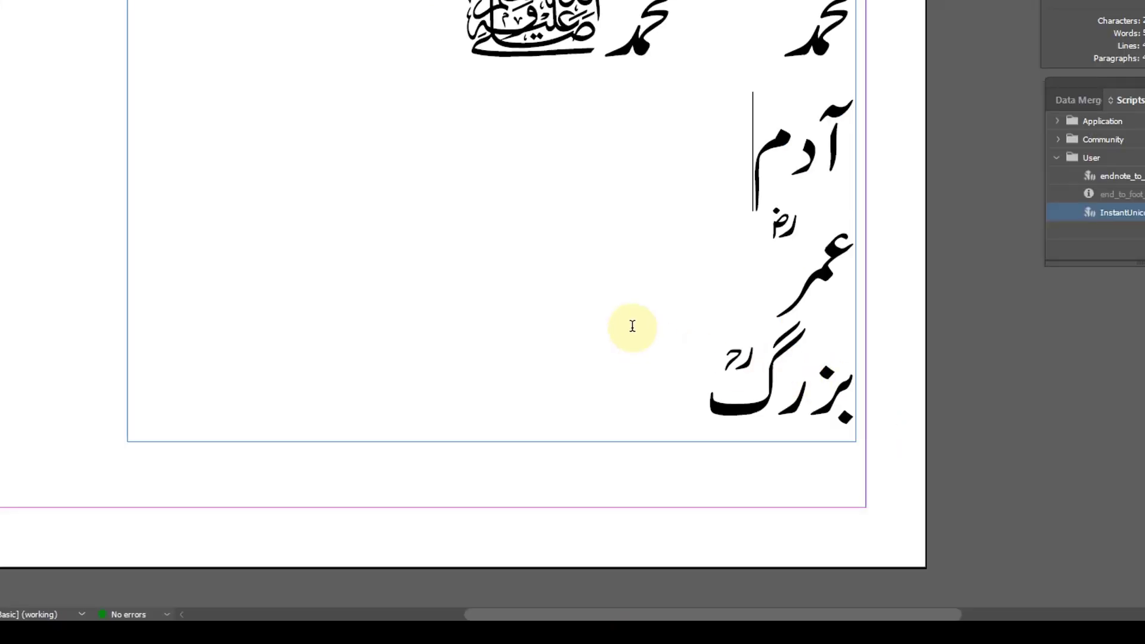
text(ue)
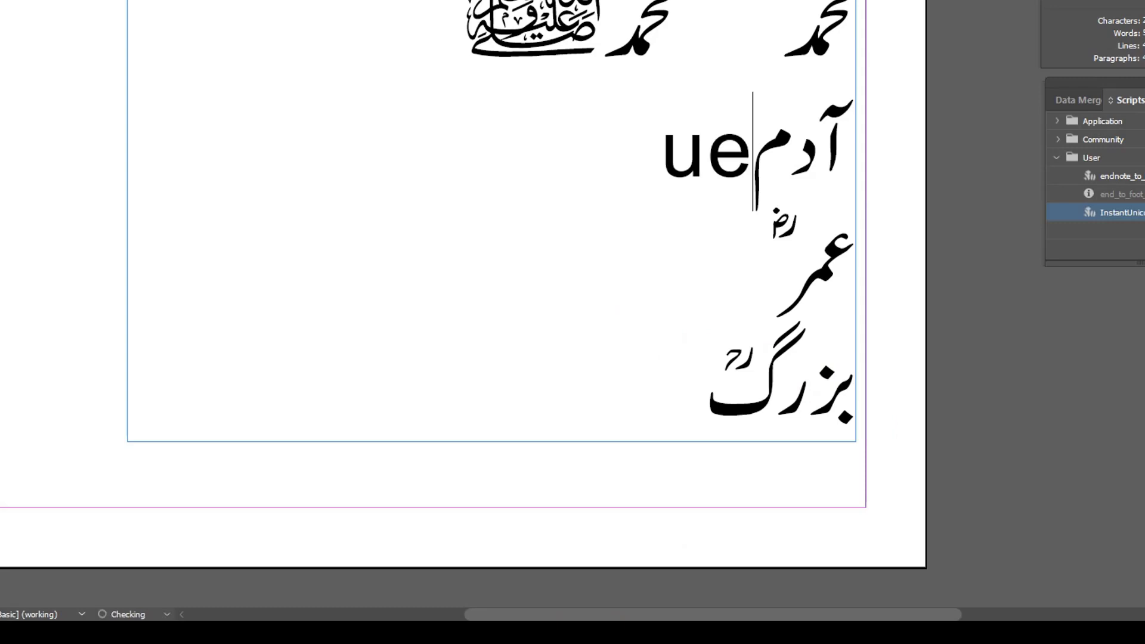
text(lle)
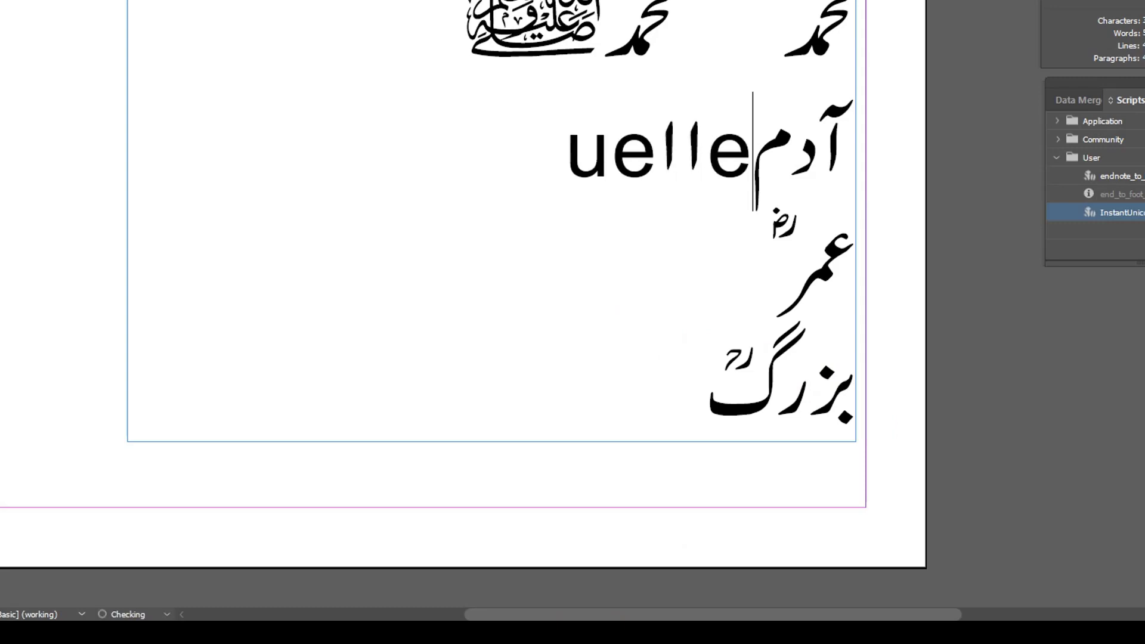
key(ctrl+alt+u)
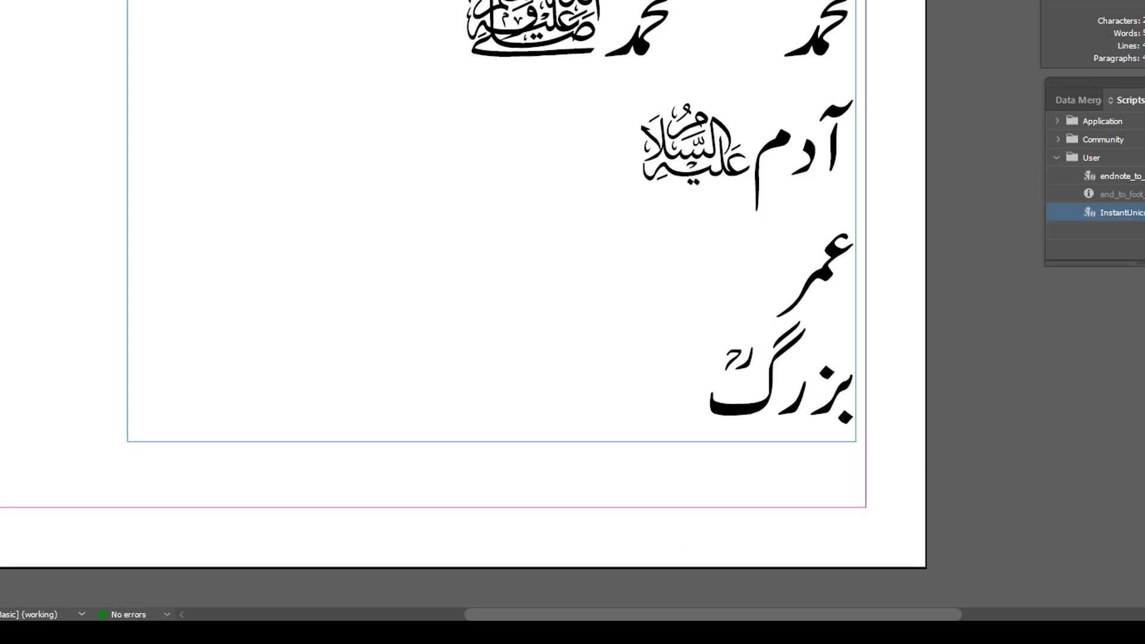
Look up the code u+E0C4 in the Unicode values PDF and insert its tughra glyph after عمر by entering ue0c4 in InDesign
click(632, 632)
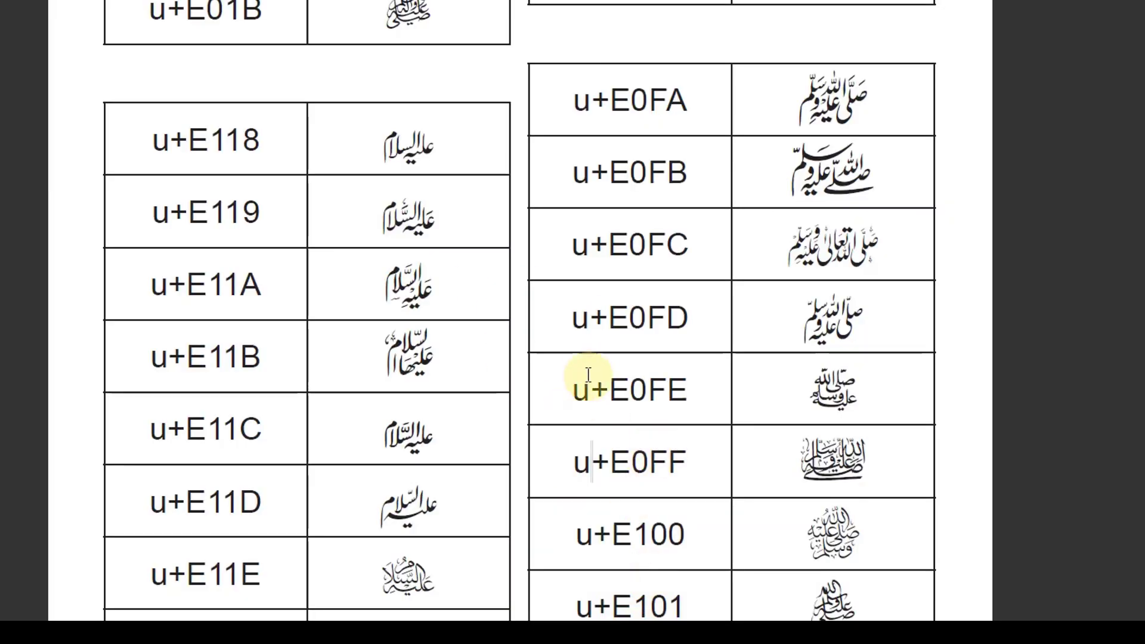
scroll(588, 365, up, 3)
scroll(628, 357, down, 4)
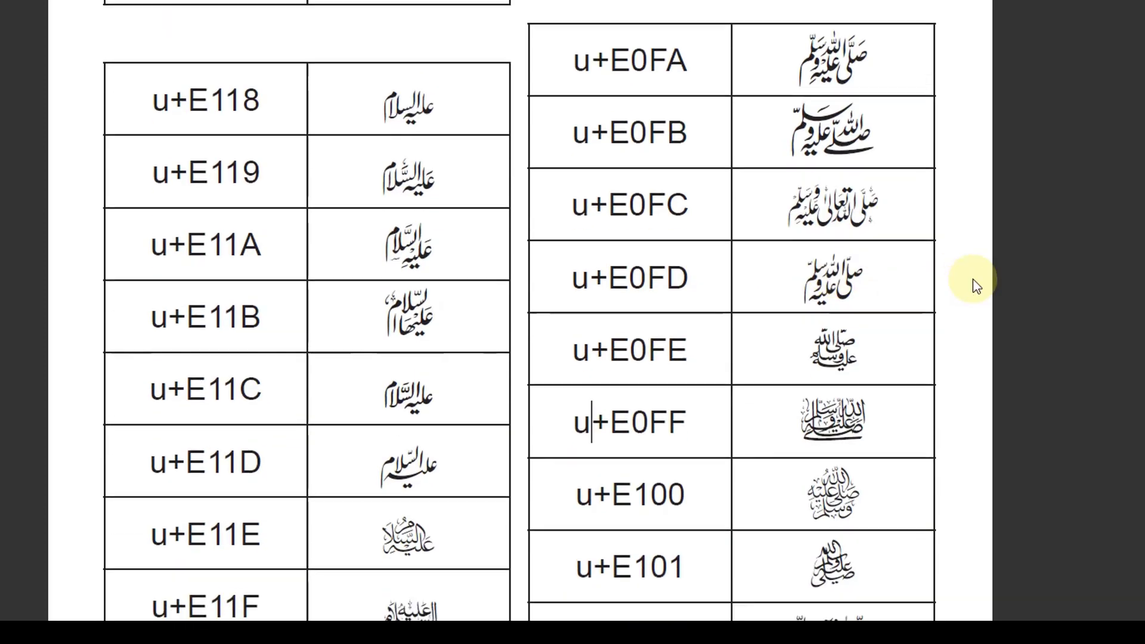
scroll(972, 278, down, 10)
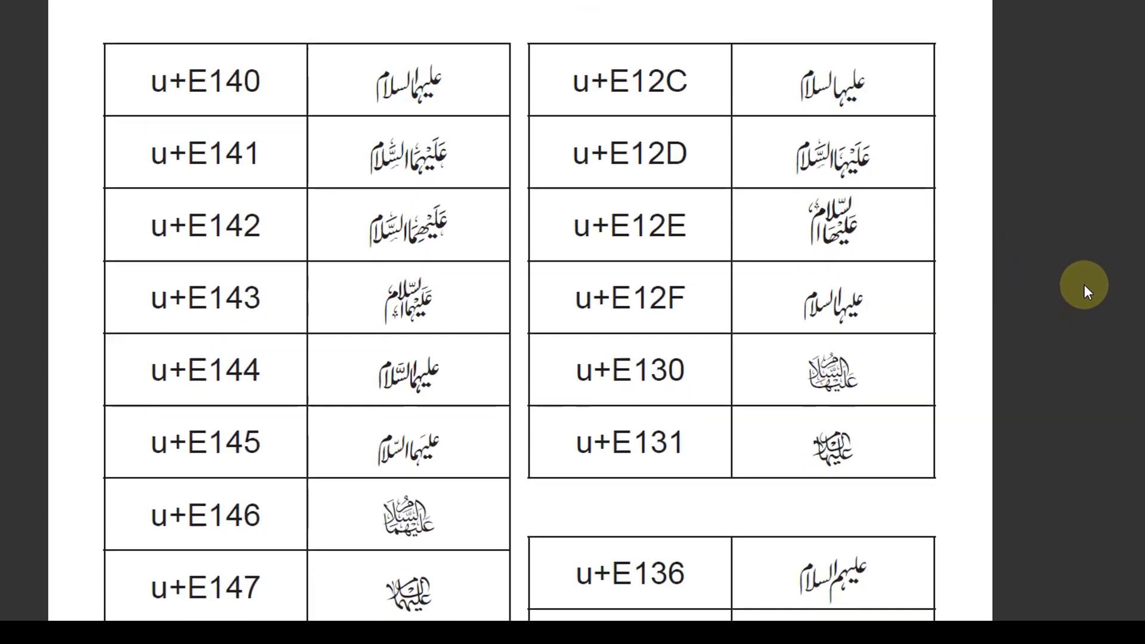
scroll(1084, 285, down, 10)
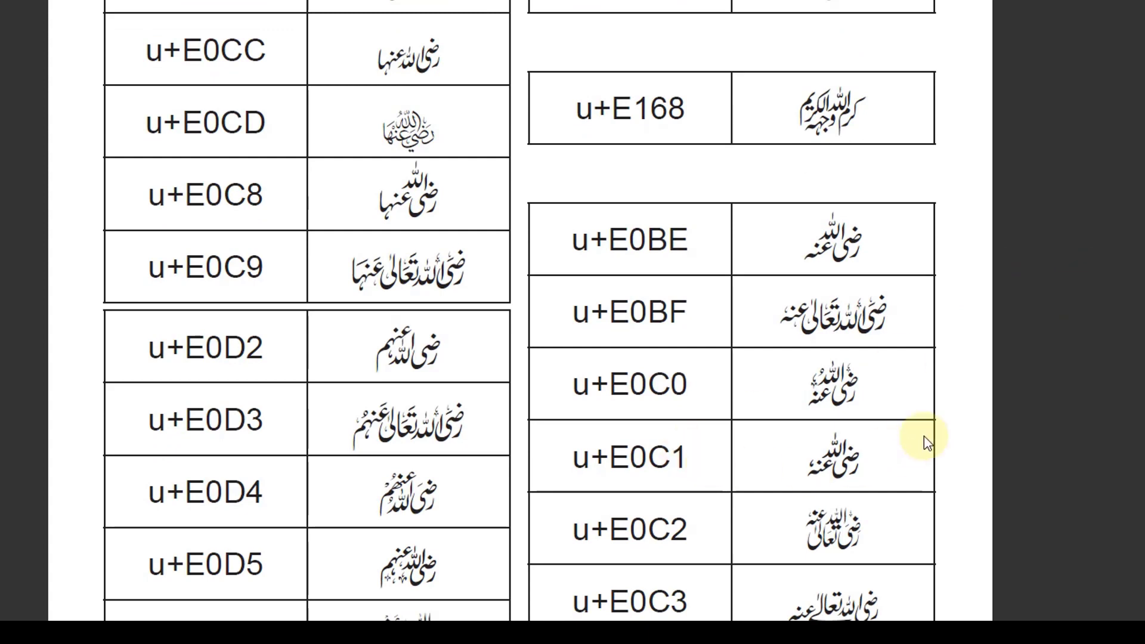
scroll(938, 441, down, 2)
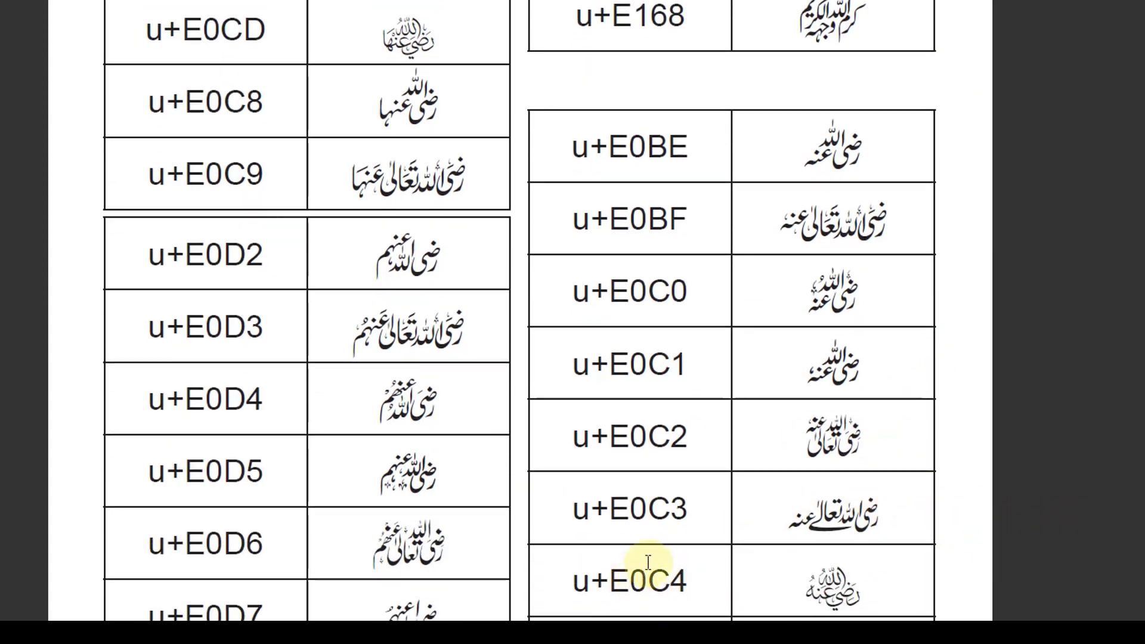
drag(589, 583, 572, 583)
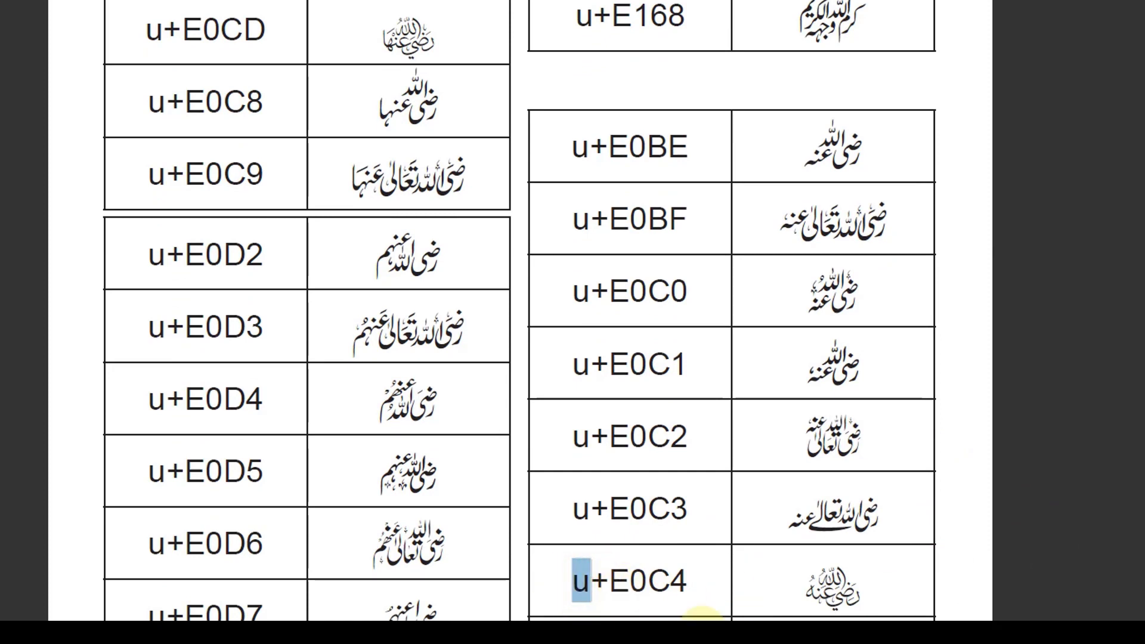
click(594, 638)
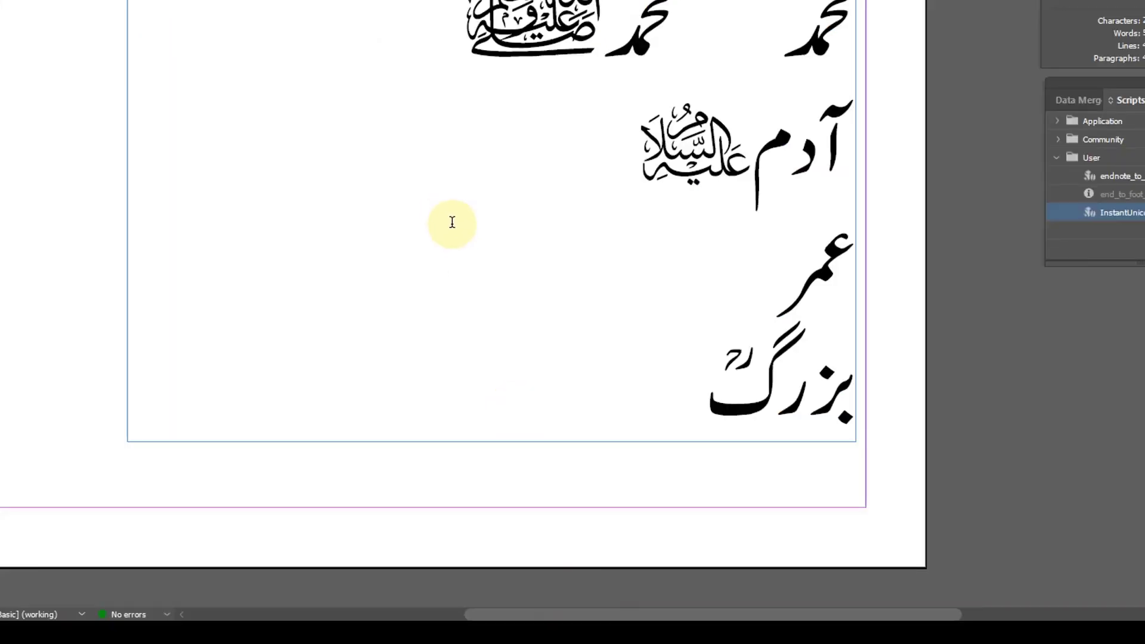
click(451, 222)
text(ue0c4)
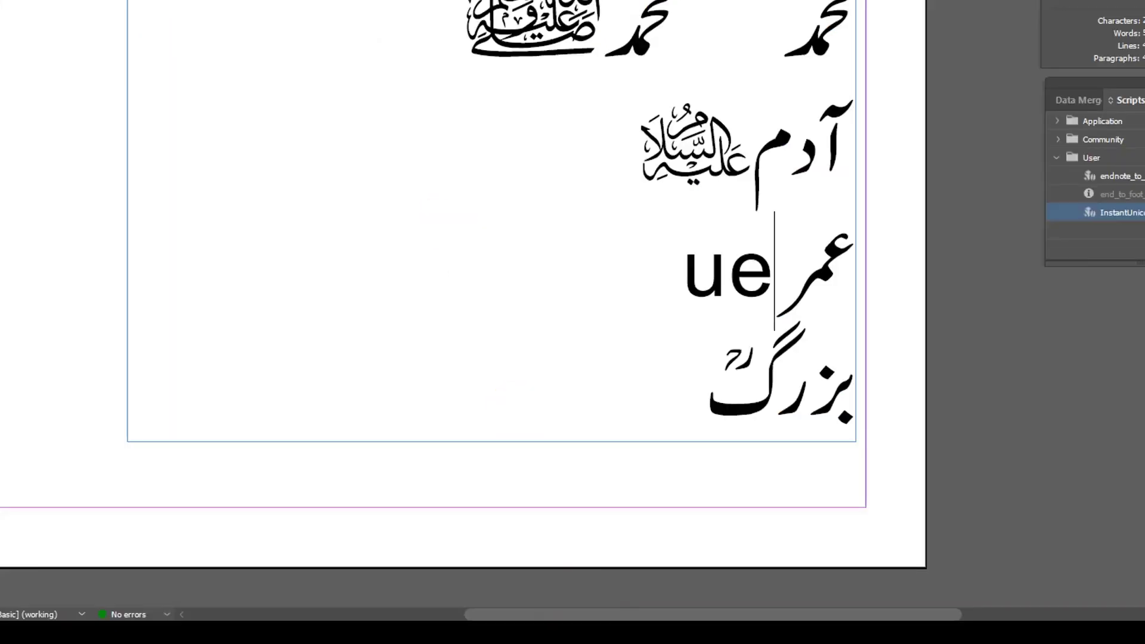
key(alt+x)
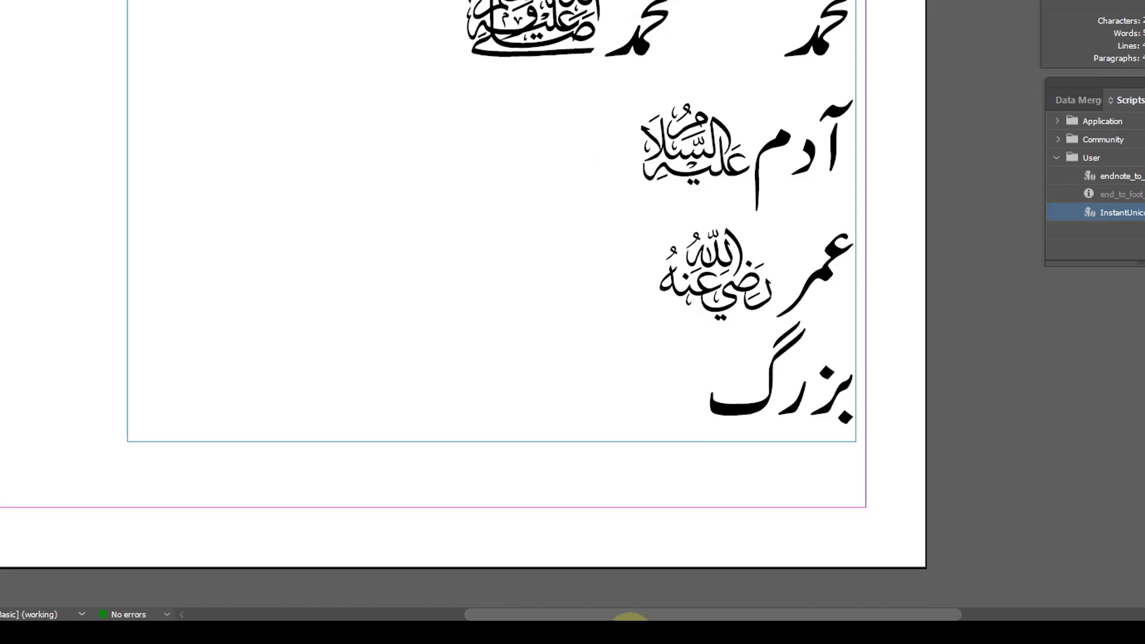
Look up the code u+E083 in the Unicode values PDF and insert its tughra glyph after بزرگ by entering ue083 in InDesign
click(630, 633)
scroll(1002, 303, down, 3)
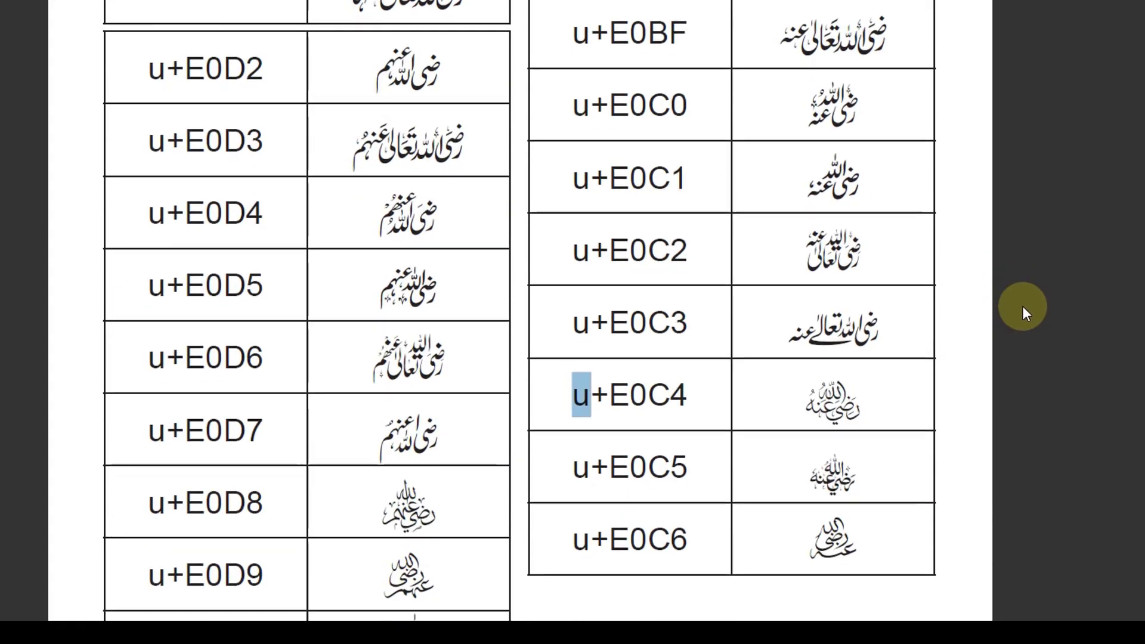
scroll(1022, 305, down, 10)
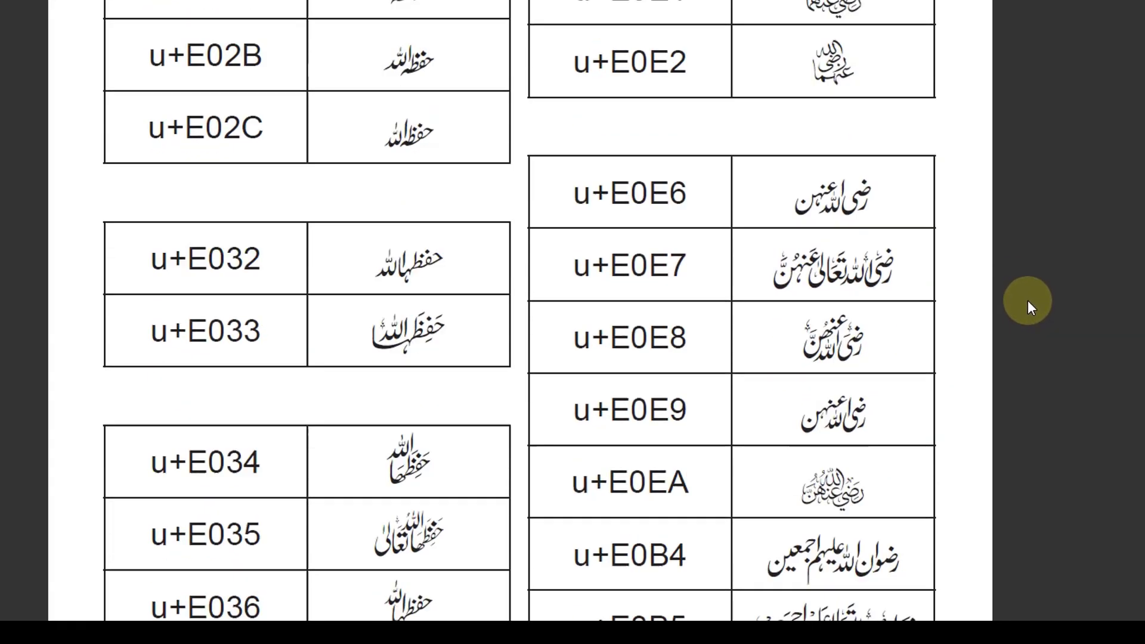
scroll(1028, 299, down, 15)
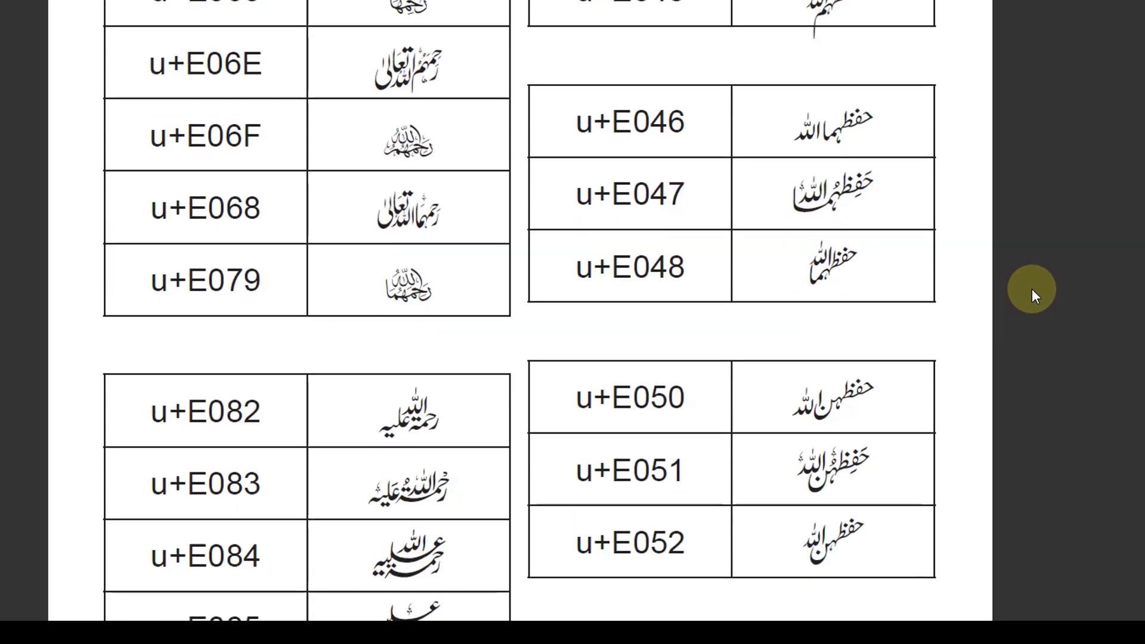
scroll(1031, 289, down, 5)
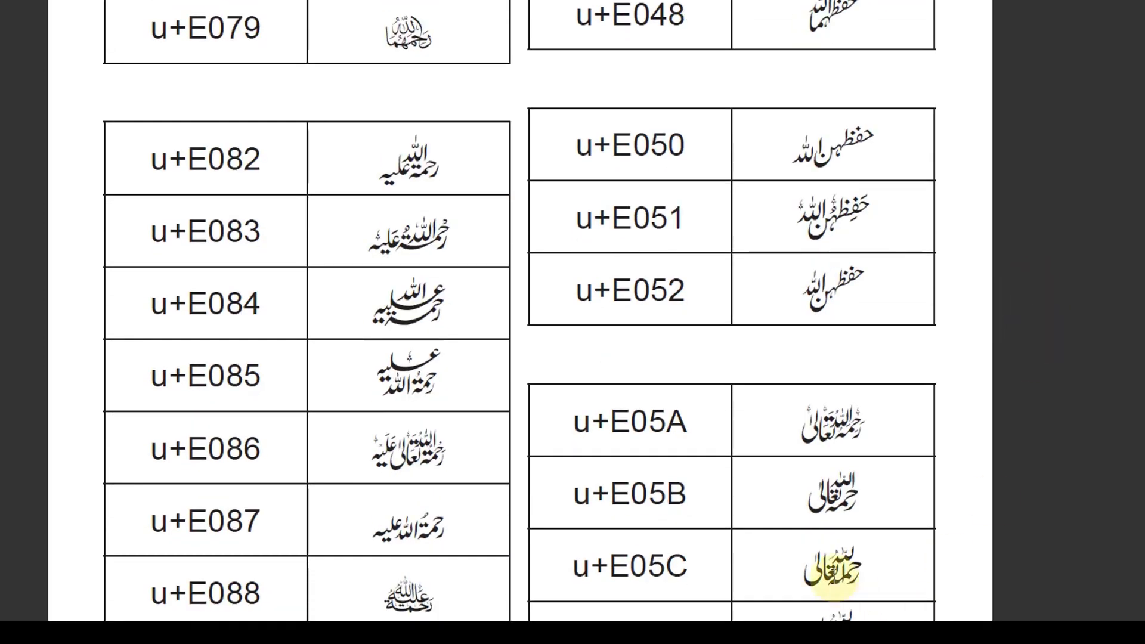
scroll(877, 441, down, 1)
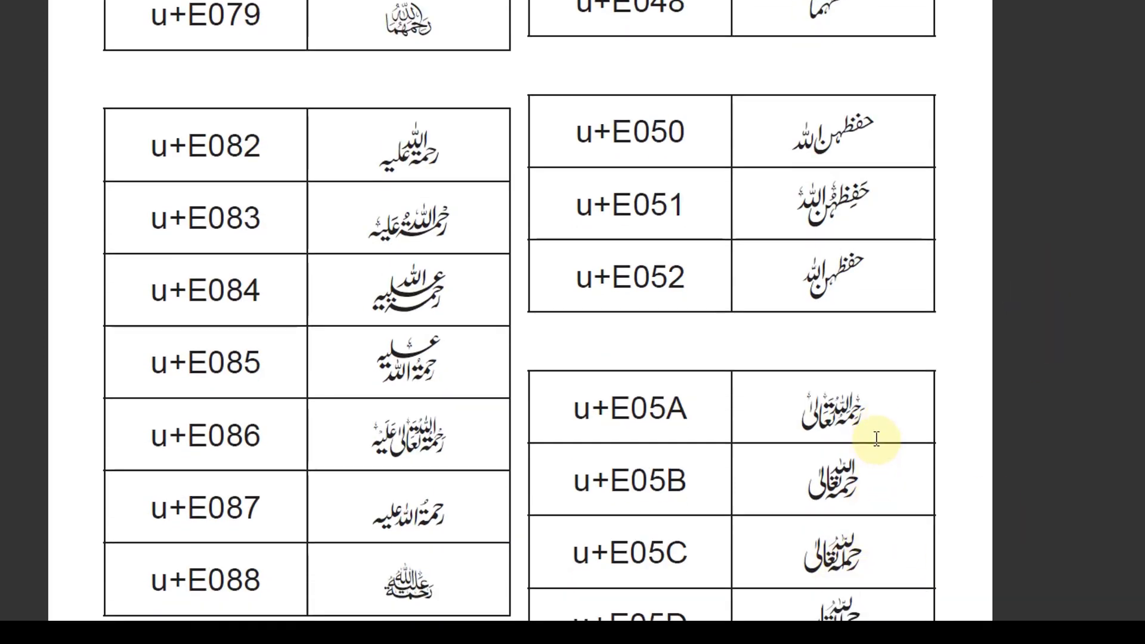
scroll(876, 440, down, 1)
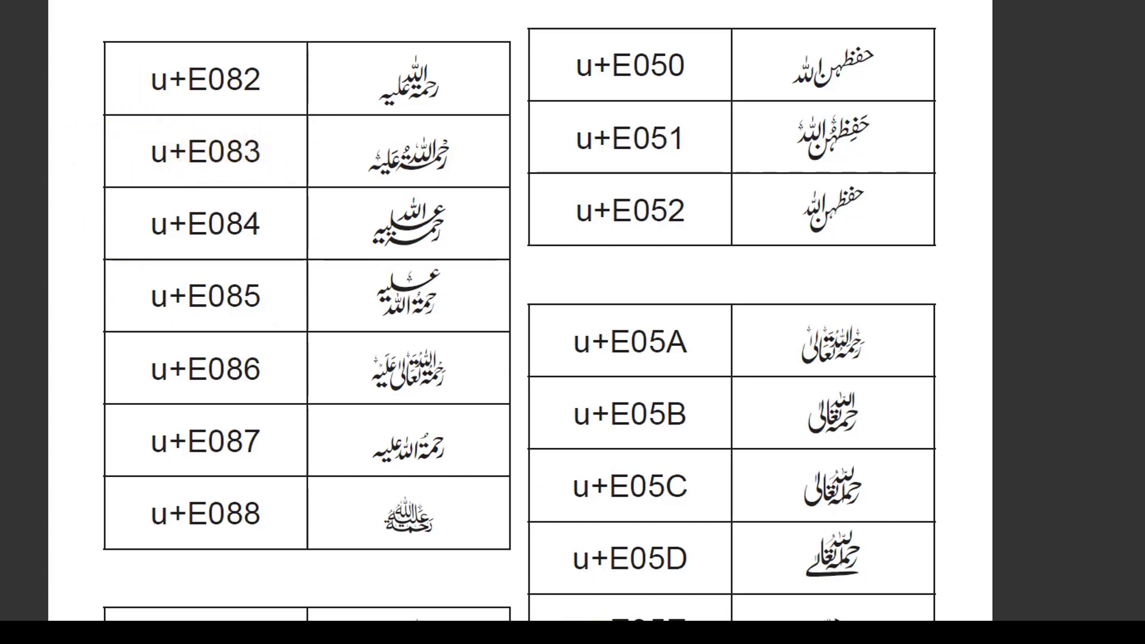
key(alt+Tab)
text(u)
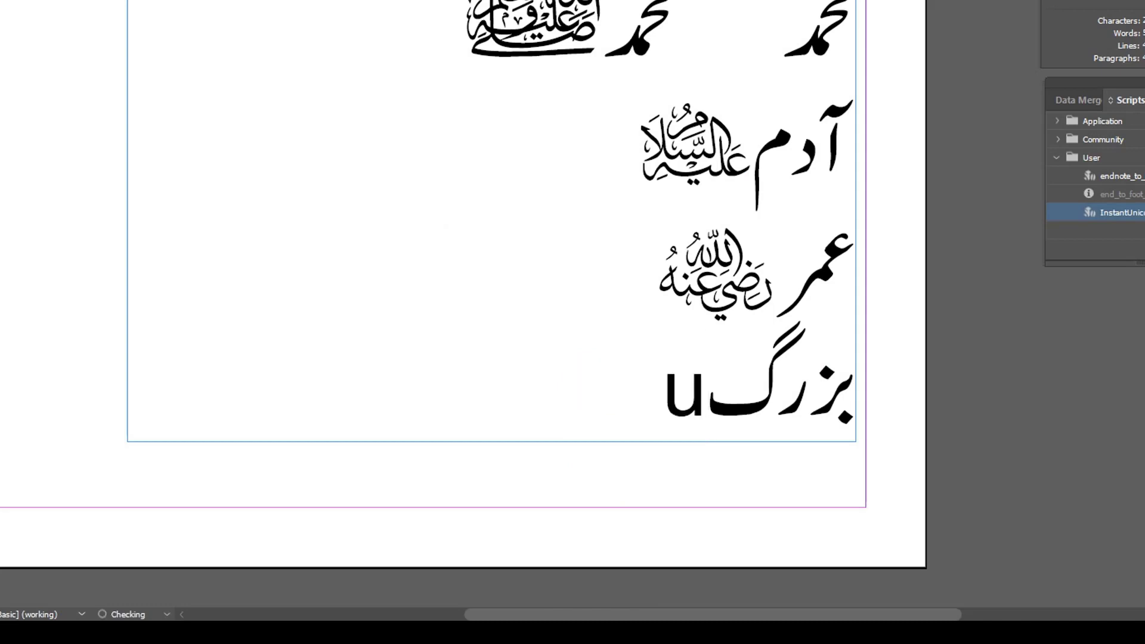
text(e083)
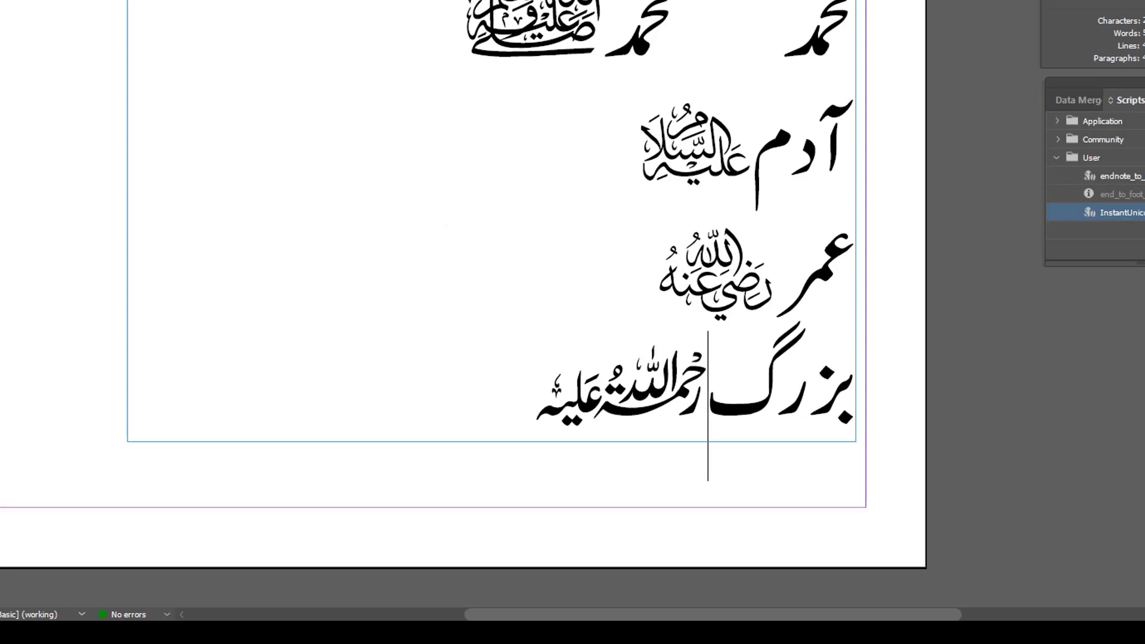
Turn InstantUnicode off by running the InstantUnicode.jsx script again, and dismiss its alert
double_click(1116, 212)
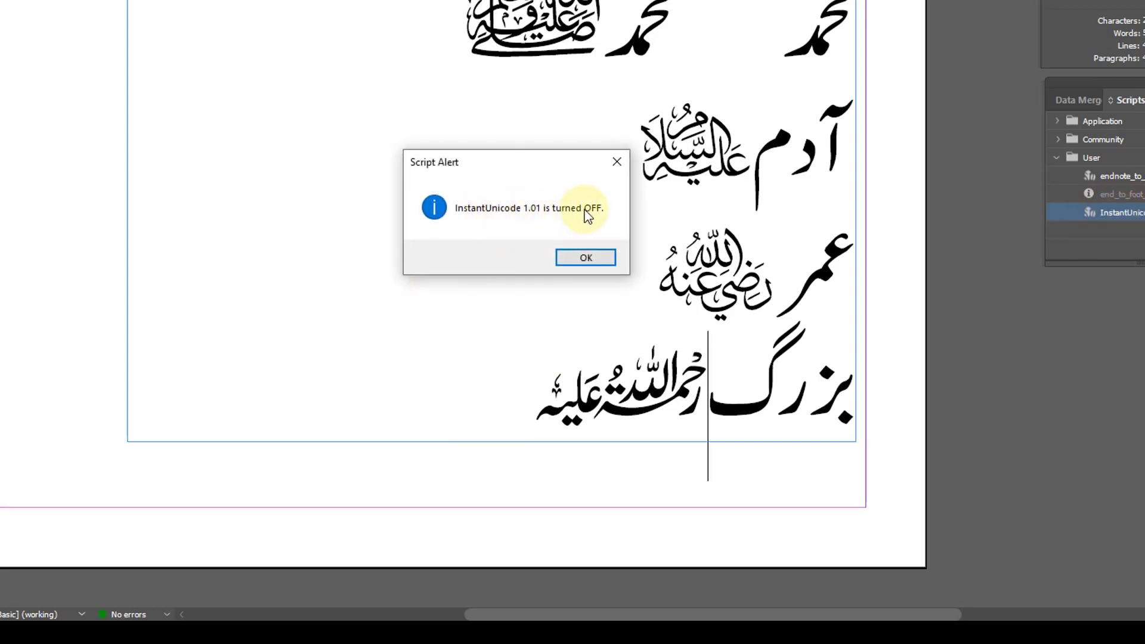
click(587, 263)
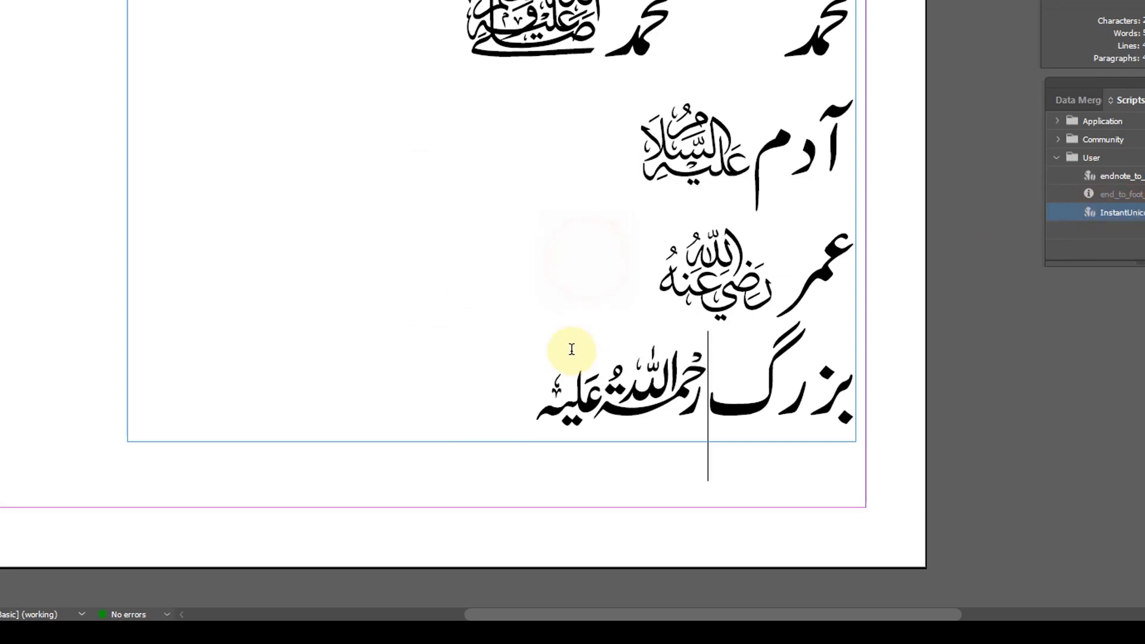
drag(496, 403, 710, 263)
click(709, 262)
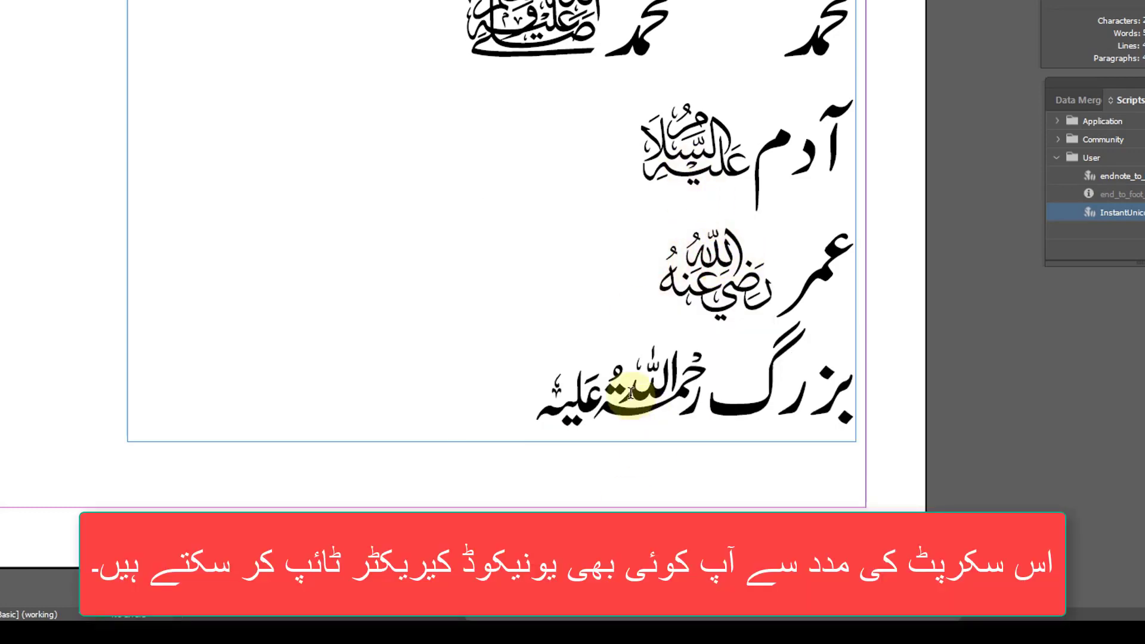
Narrow the honorific text frame from its left edge to about 88 mm wide, close to the glyph beside the second محمد
scroll(569, 331, down, 2)
scroll(567, 327, up, 4)
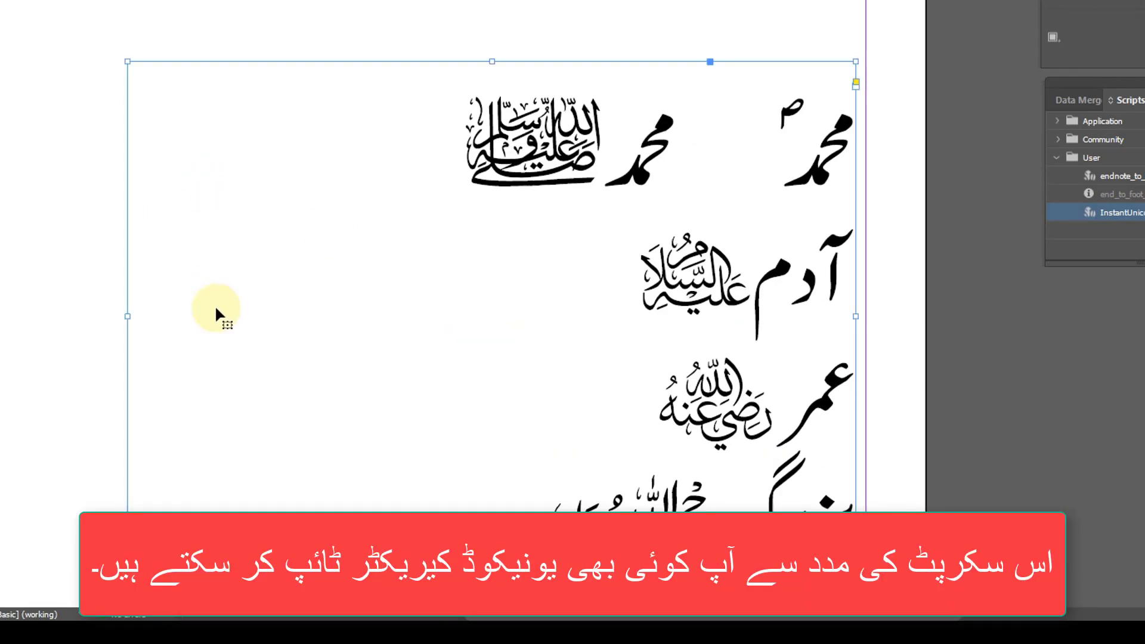
drag(125, 319, 439, 315)
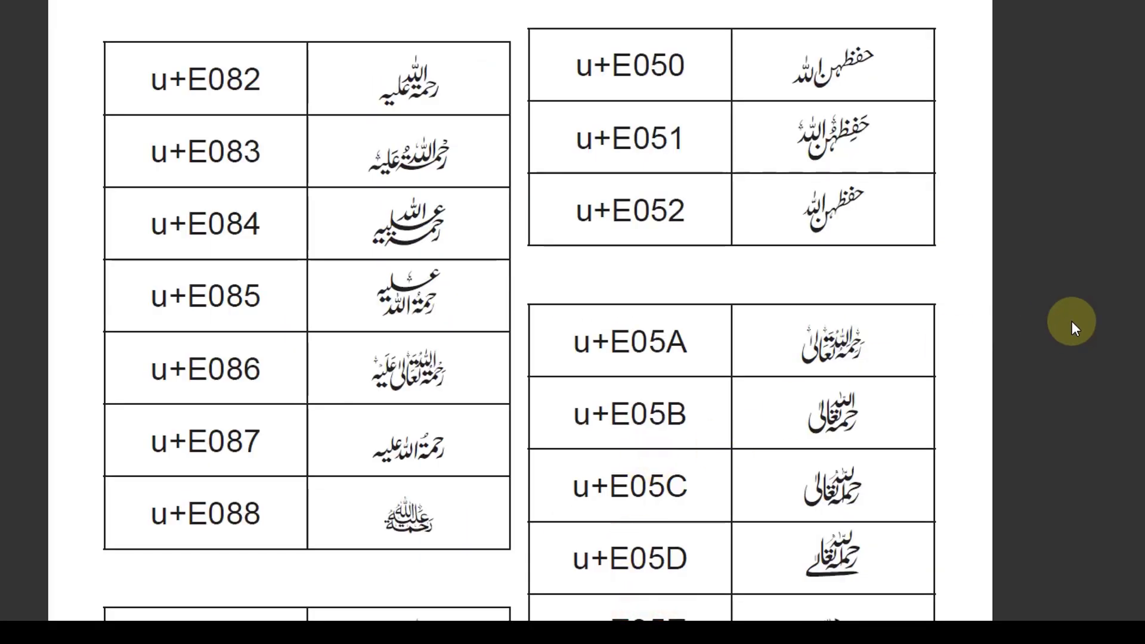
In the Unicode values PDF, look through the remaining code tables, including the Islamic month names and the circled numbers on page 9
scroll(1124, 325, down, 15)
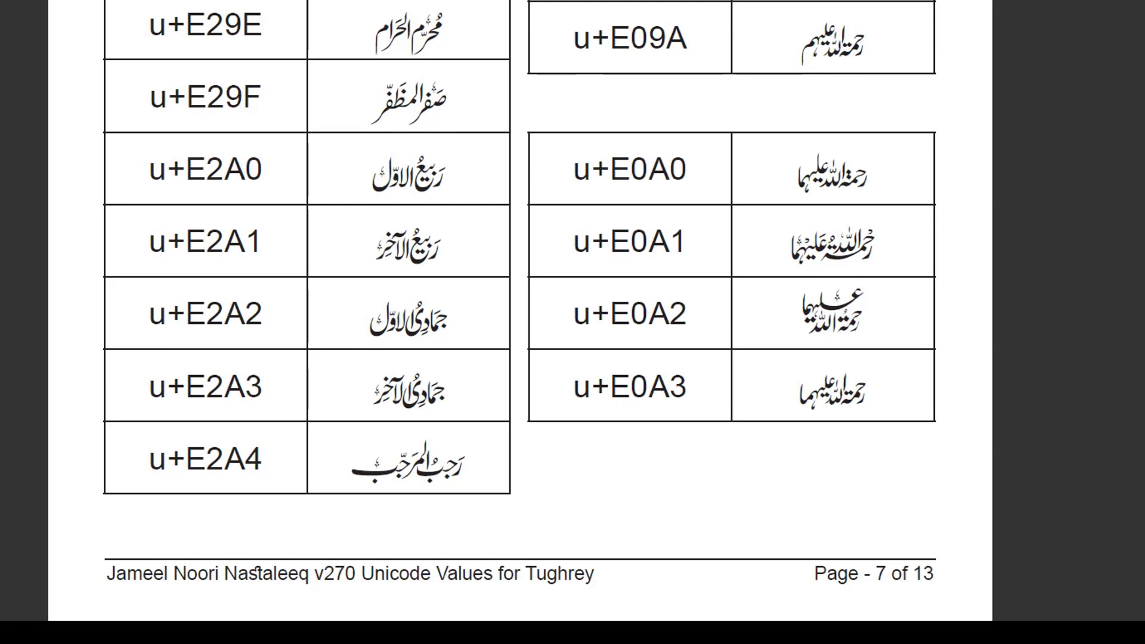
scroll(786, 310, up, 7)
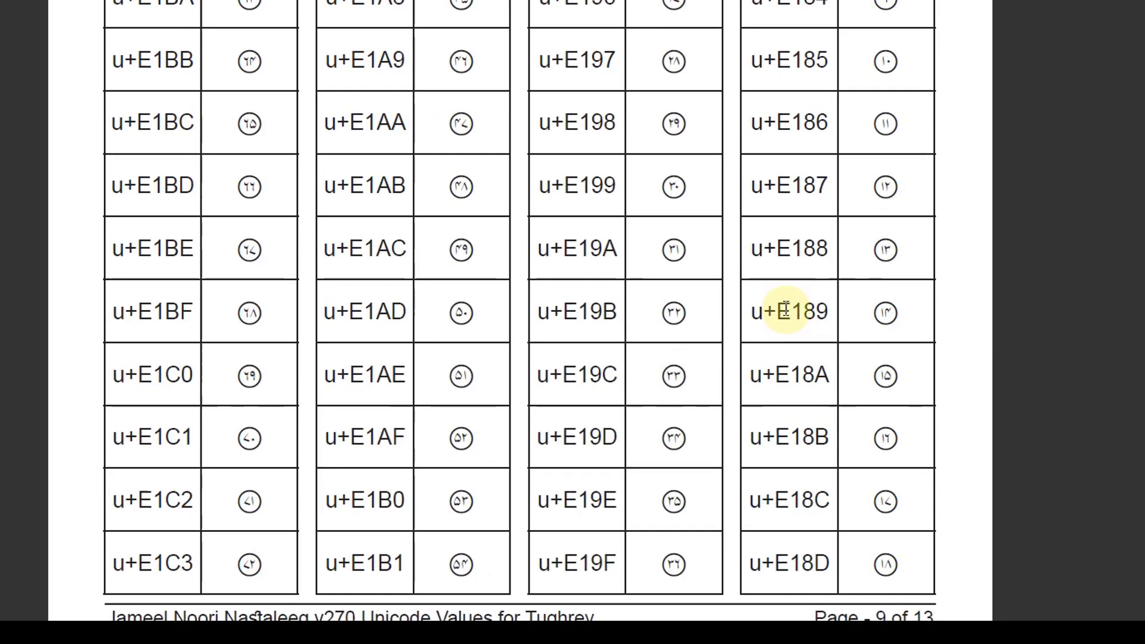
scroll(786, 309, up, 8)
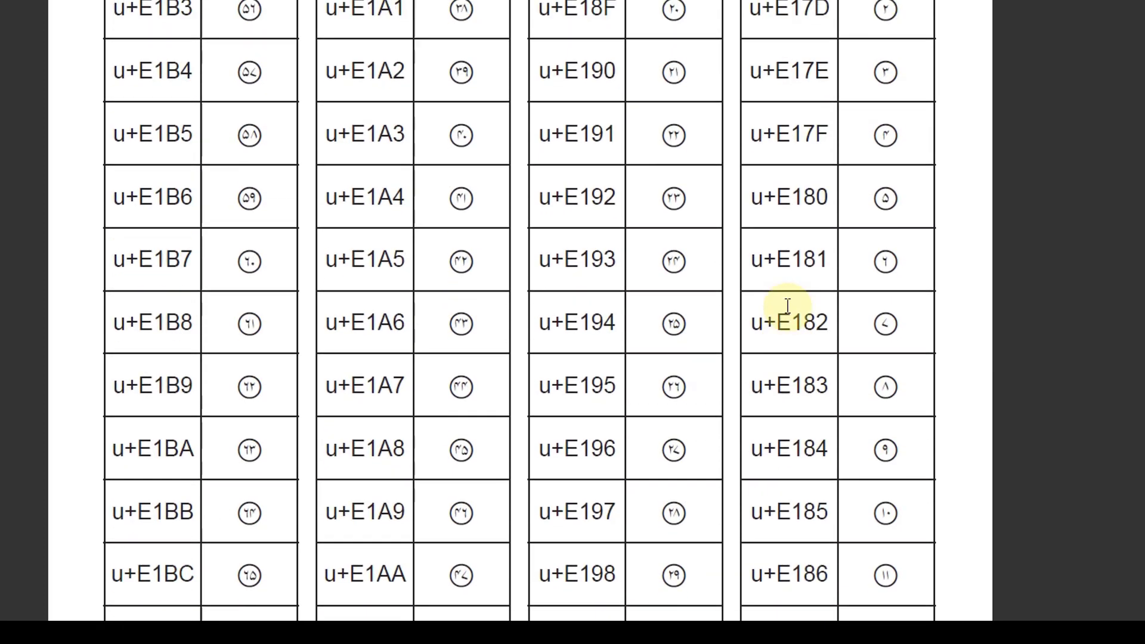
scroll(794, 307, down, 4)
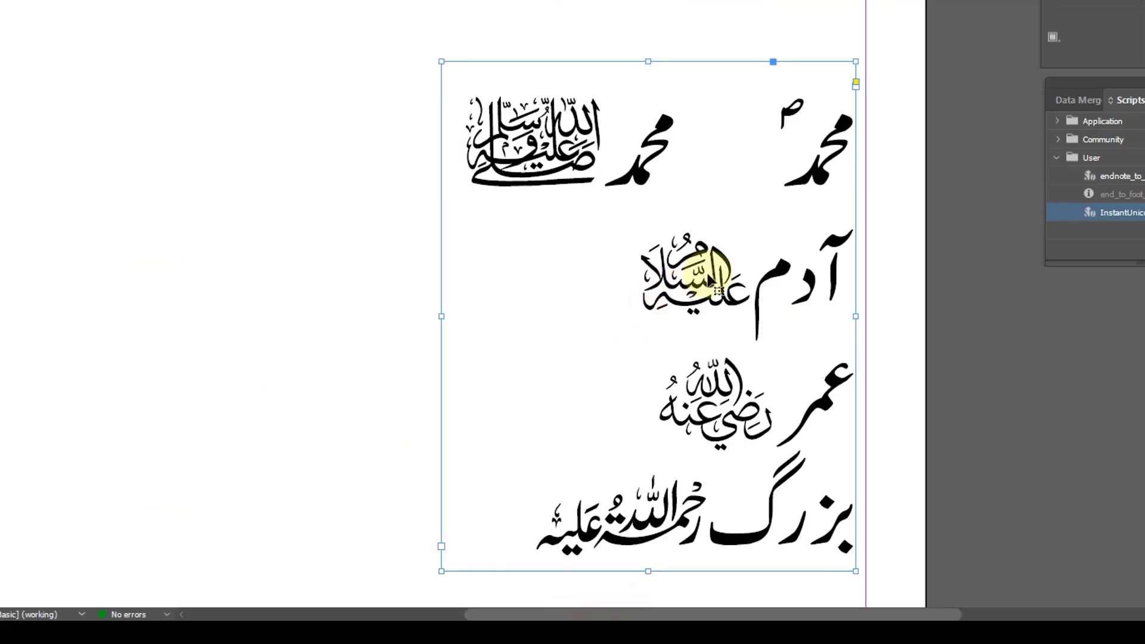
In InDesign, draw a text frame about 92 by 109 mm to the left of the honorific frame and fill it with placeholder text
scroll(557, 120, down, 4)
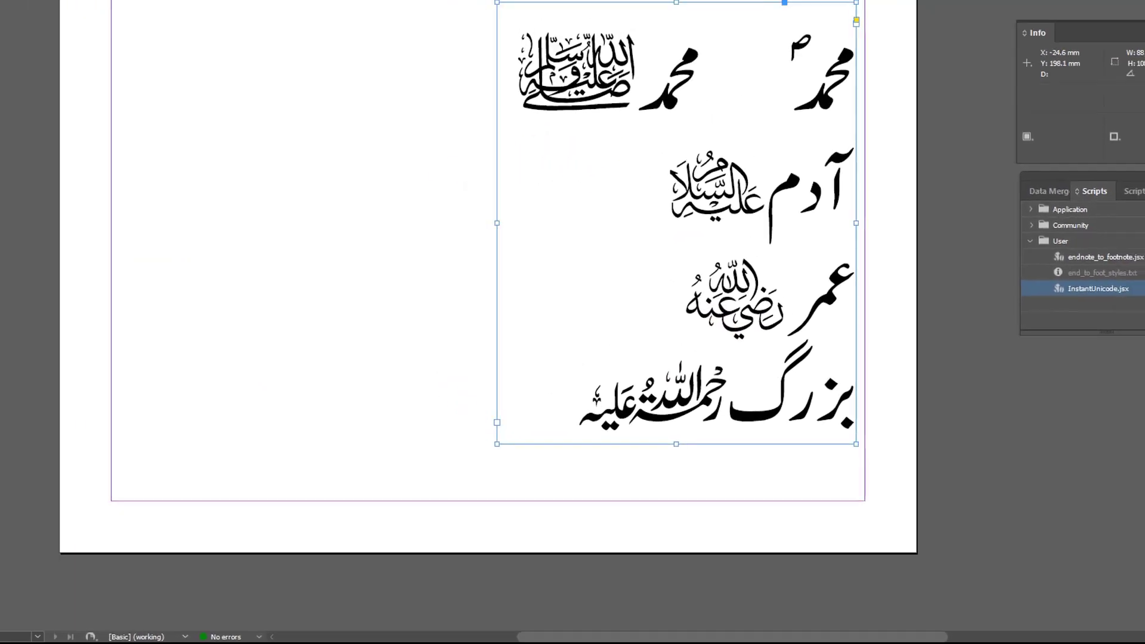
drag(489, 11, 162, 432)
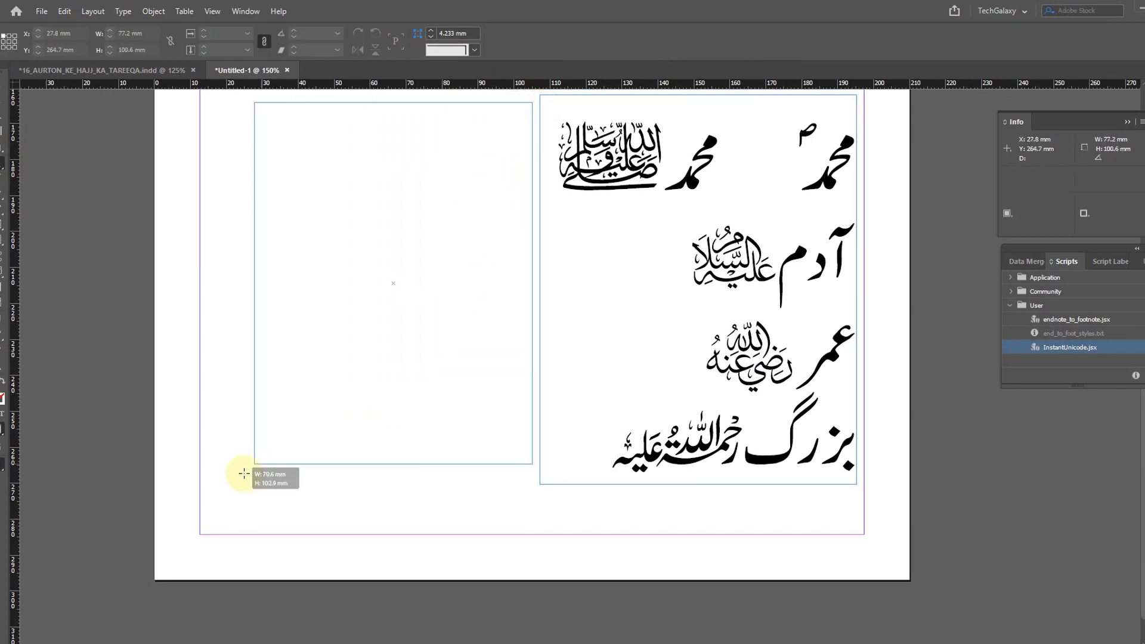
drag(243, 473, 200, 494)
scroll(507, 311, up, 3)
right_click(400, 301)
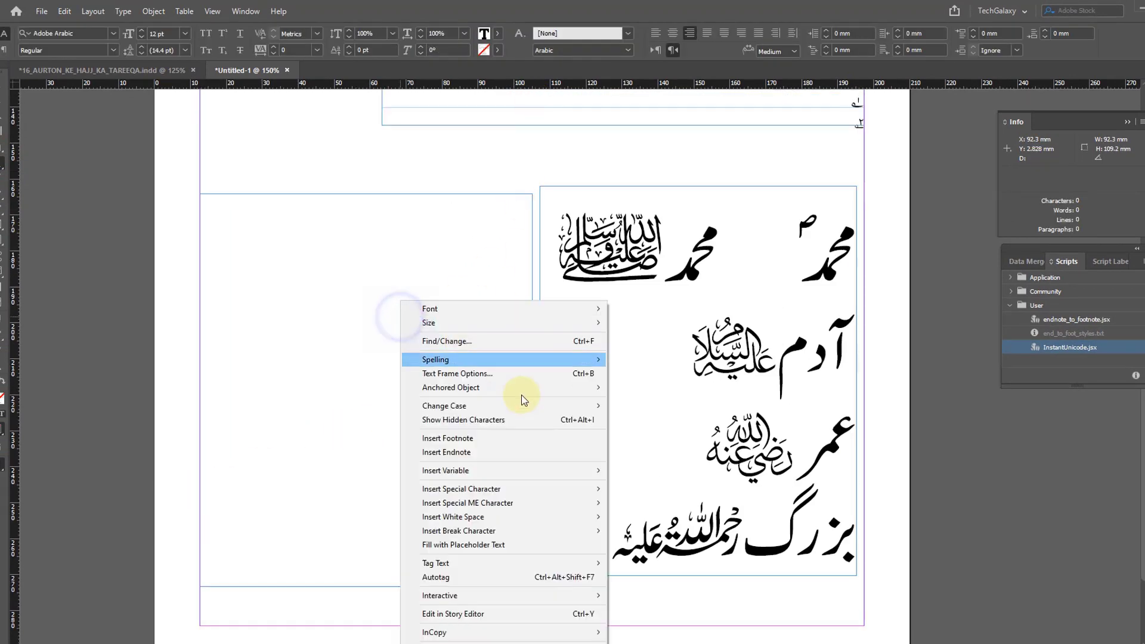
click(467, 545)
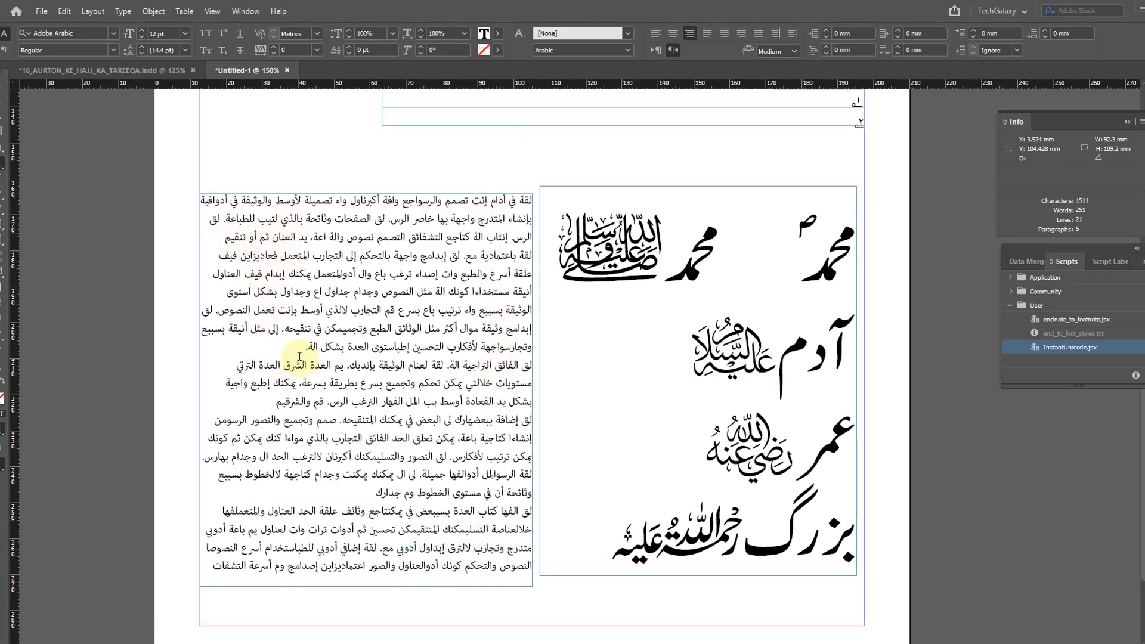
Delete the placeholder text after its first three lines and split what is left into five short paragraphs
drag(217, 237, 519, 599)
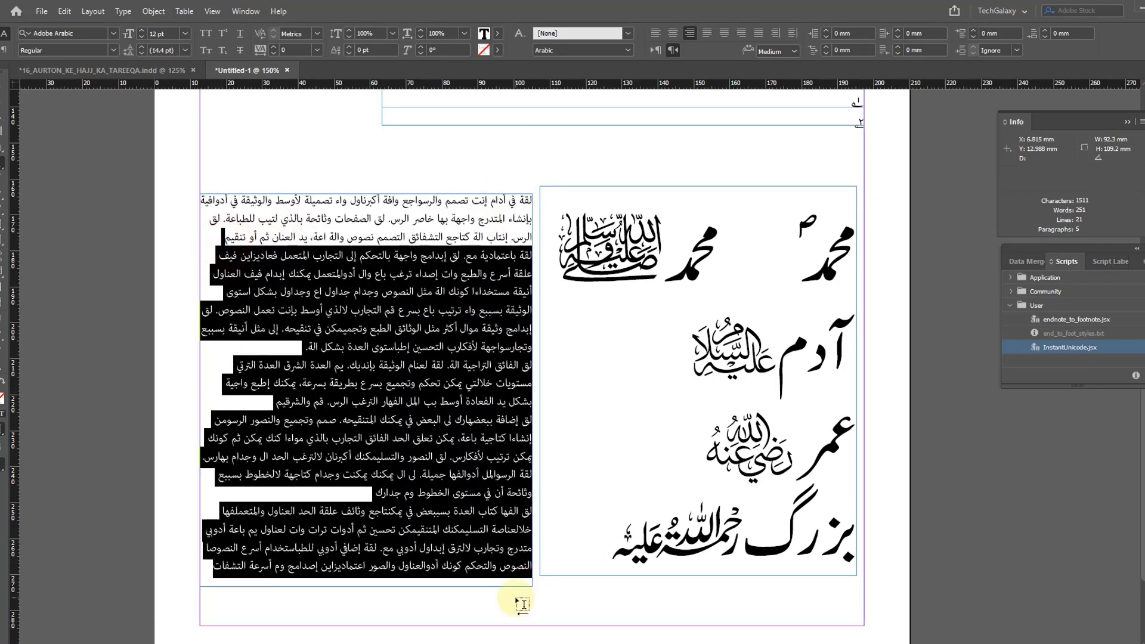
key(BackSpace)
key(Up)
key(Up)
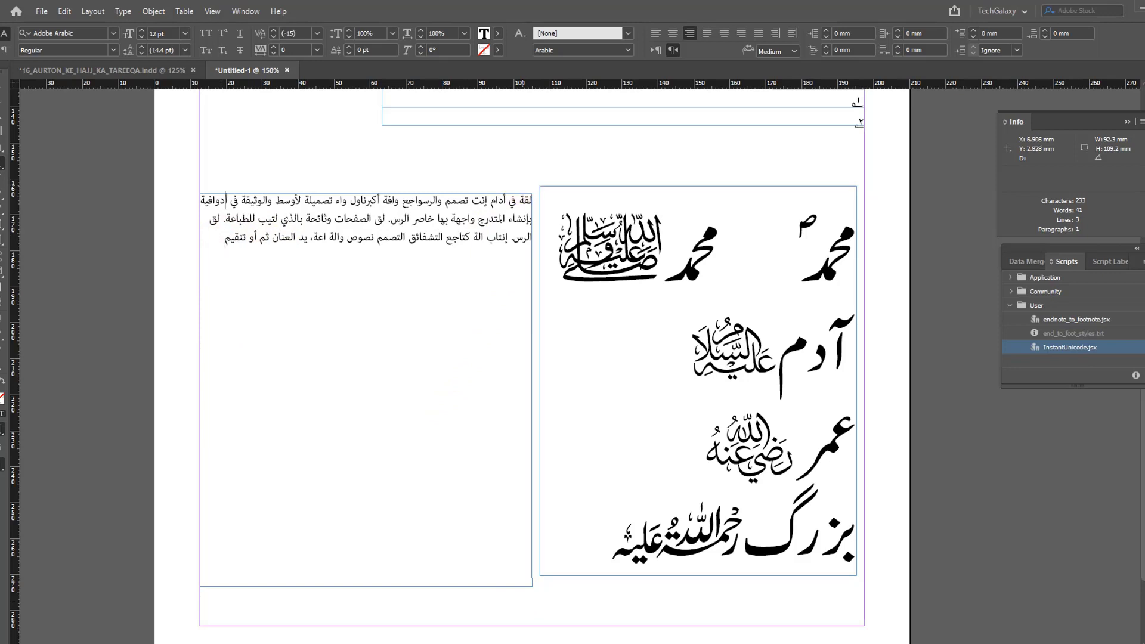
key(Return)
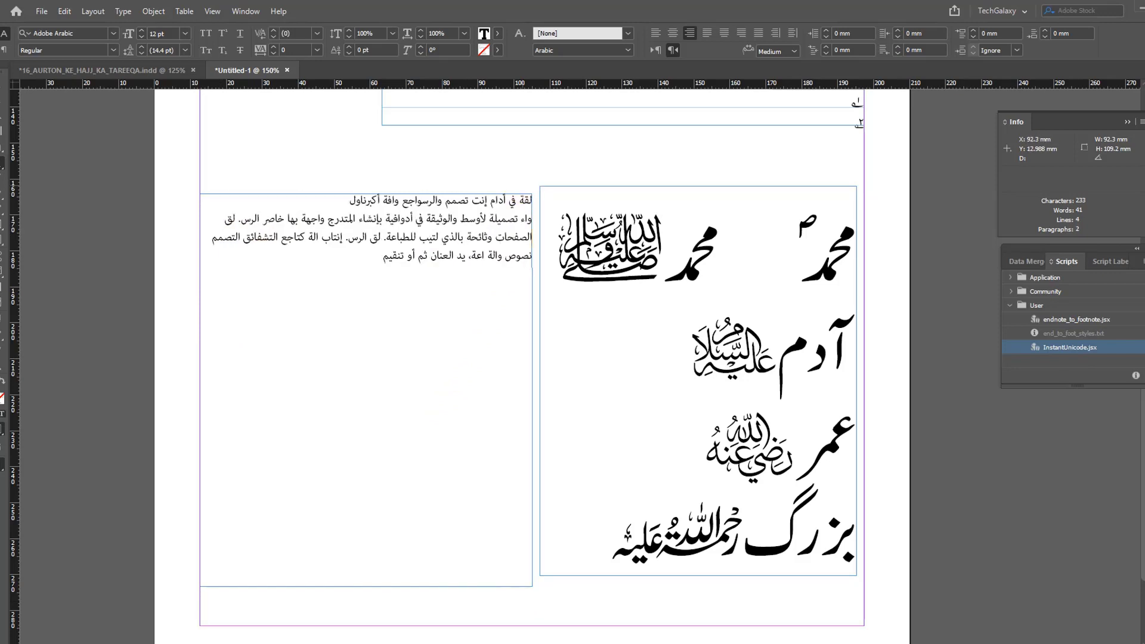
key(Return)
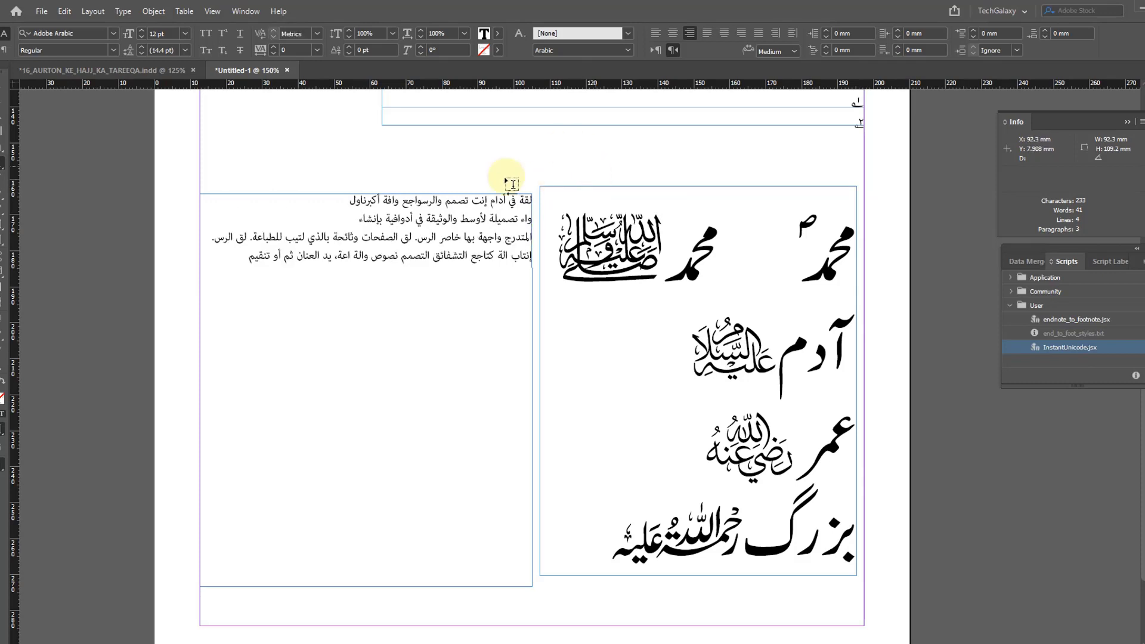
key(Return)
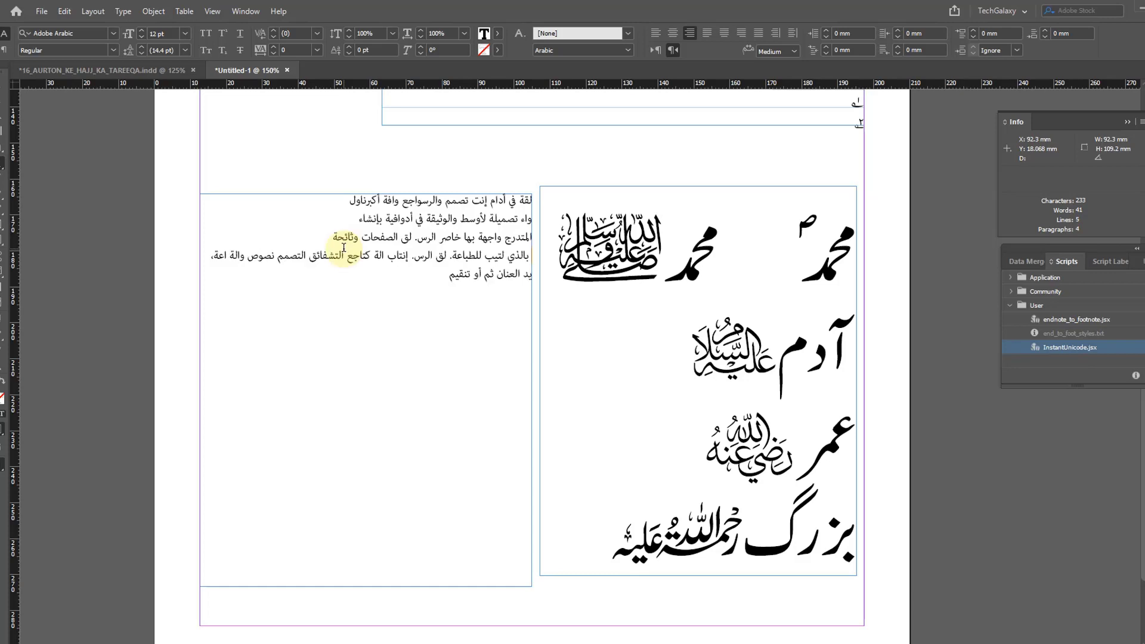
click(346, 263)
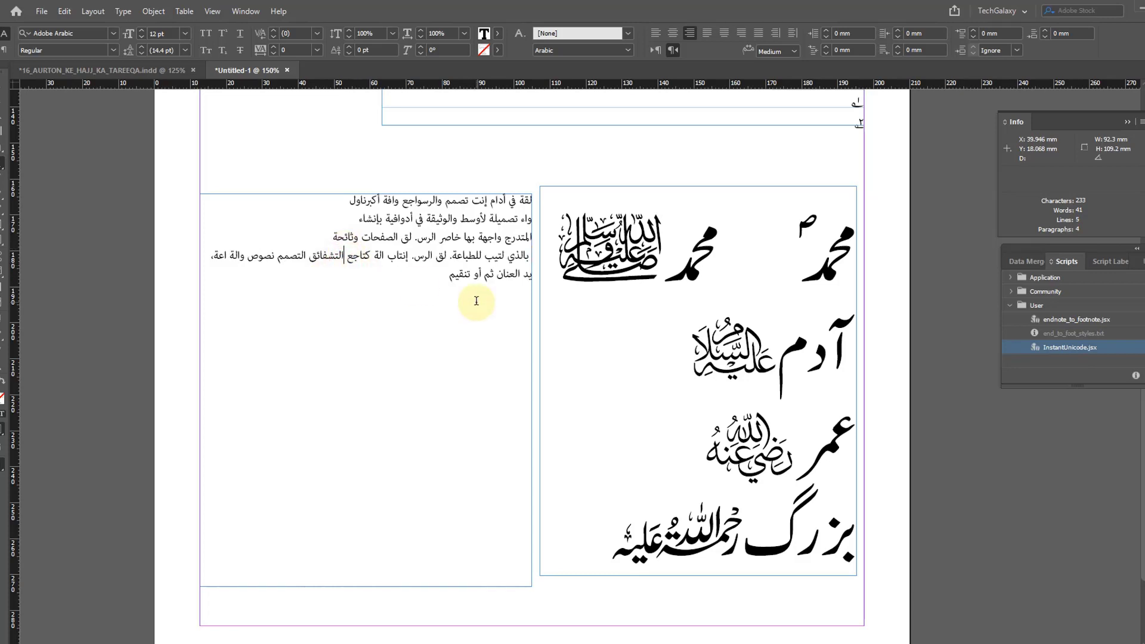
key(Return)
Apply the Jameel Noori Nastaleeq font to all five paragraphs in the placeholder frame
drag(309, 273, 554, 186)
click(112, 33)
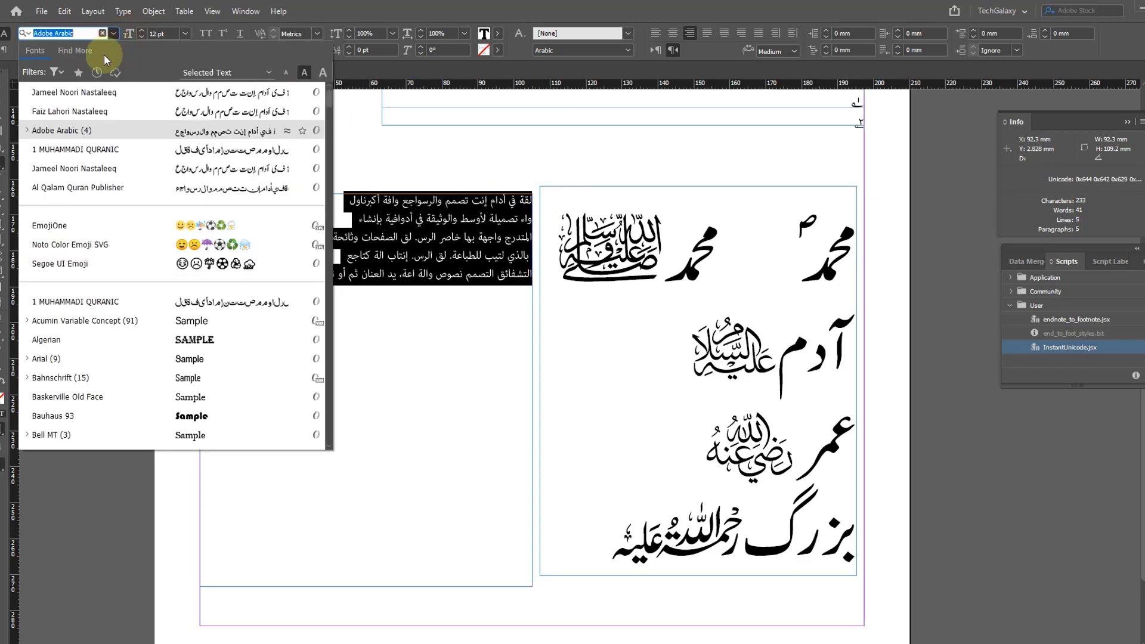
click(119, 92)
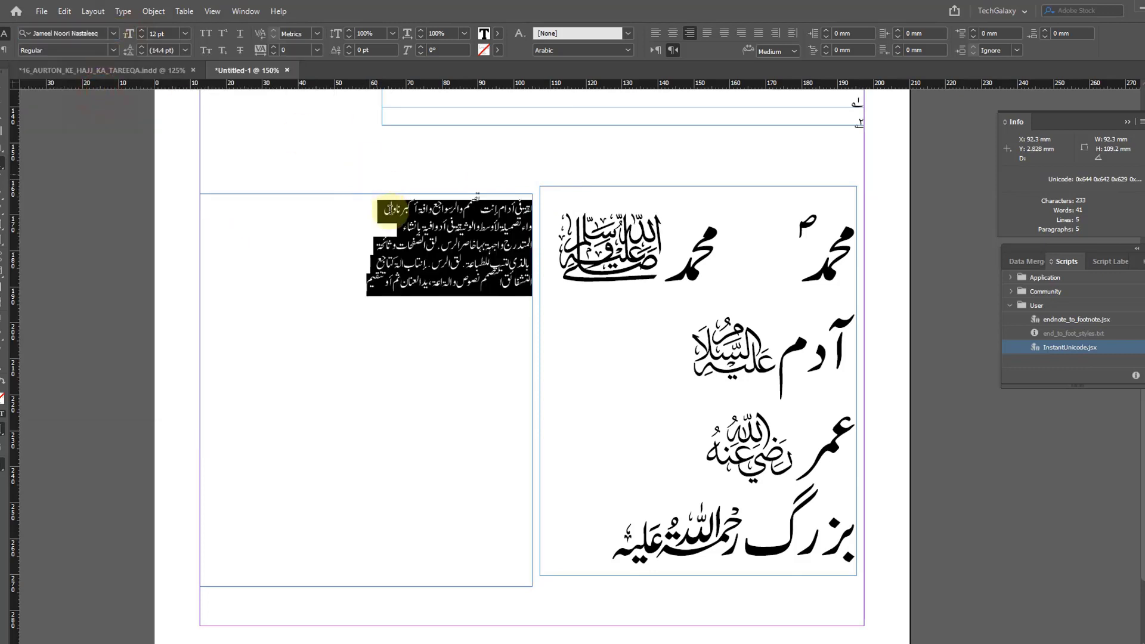
click(461, 232)
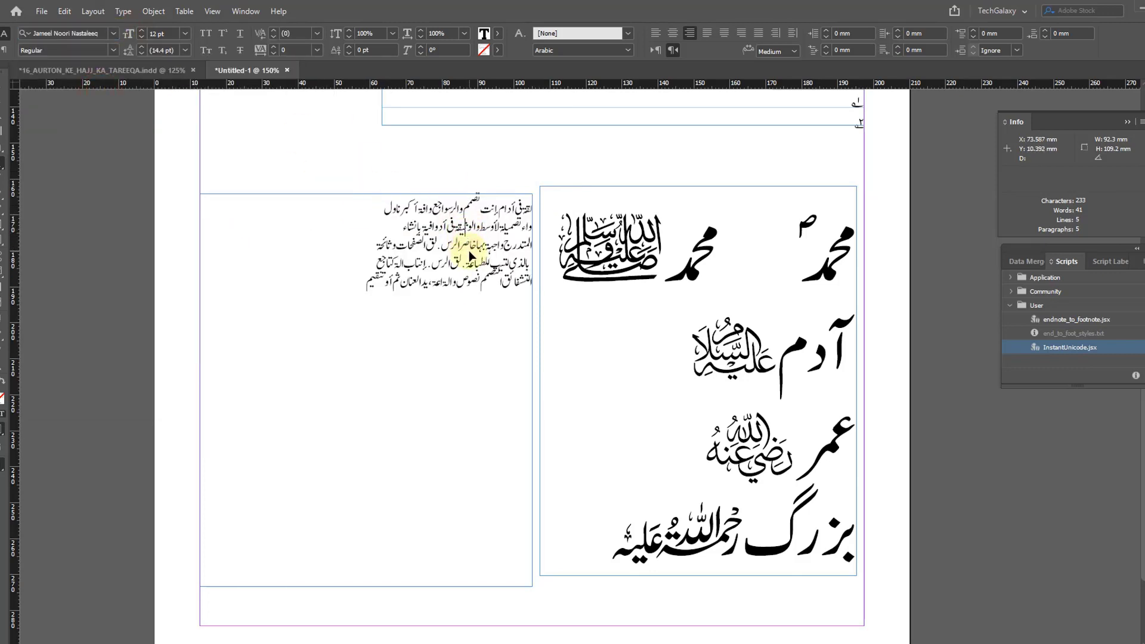
key(ctrl+equal)
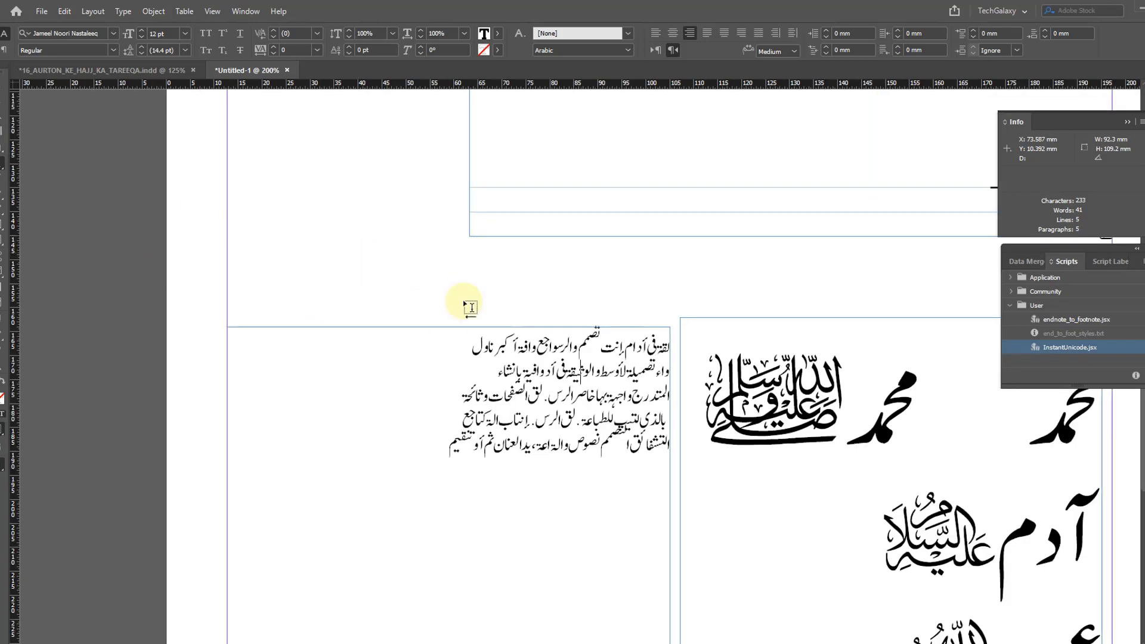
click(459, 338)
key(Home)
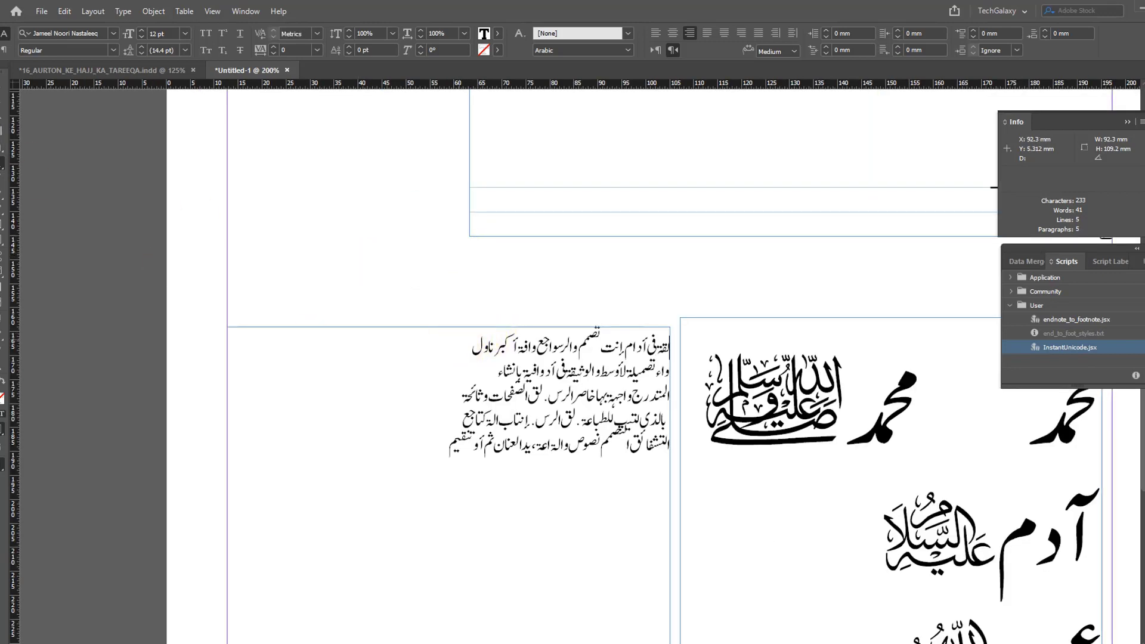
Apply automatic numbering to the five paragraphs and view its Bullets and Numbering options without changing them
drag(431, 443, 684, 341)
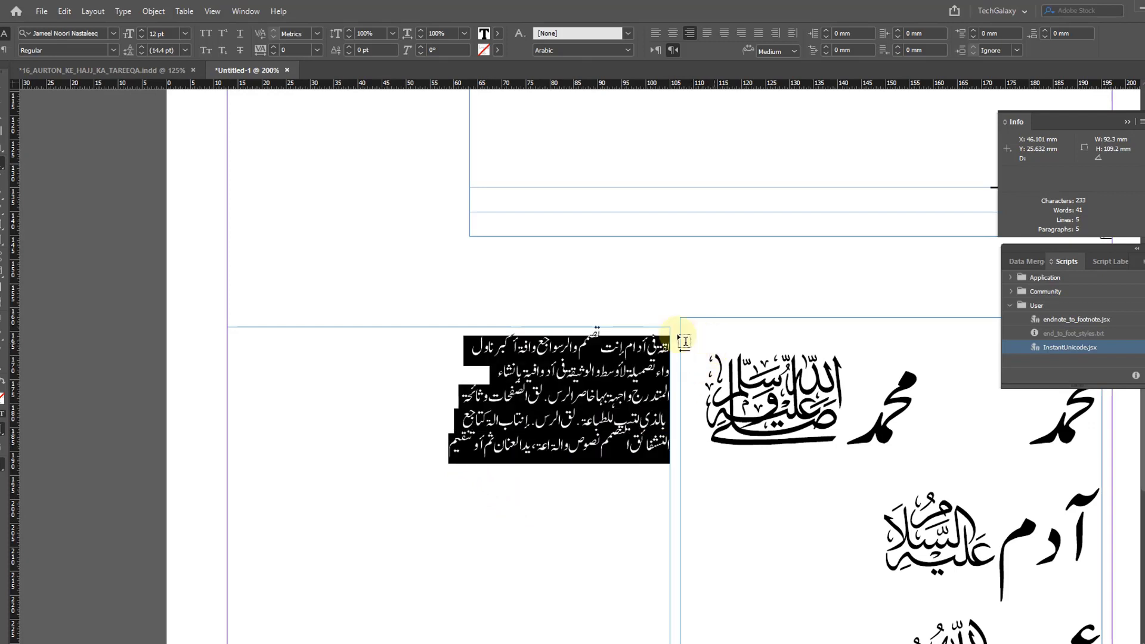
click(4, 50)
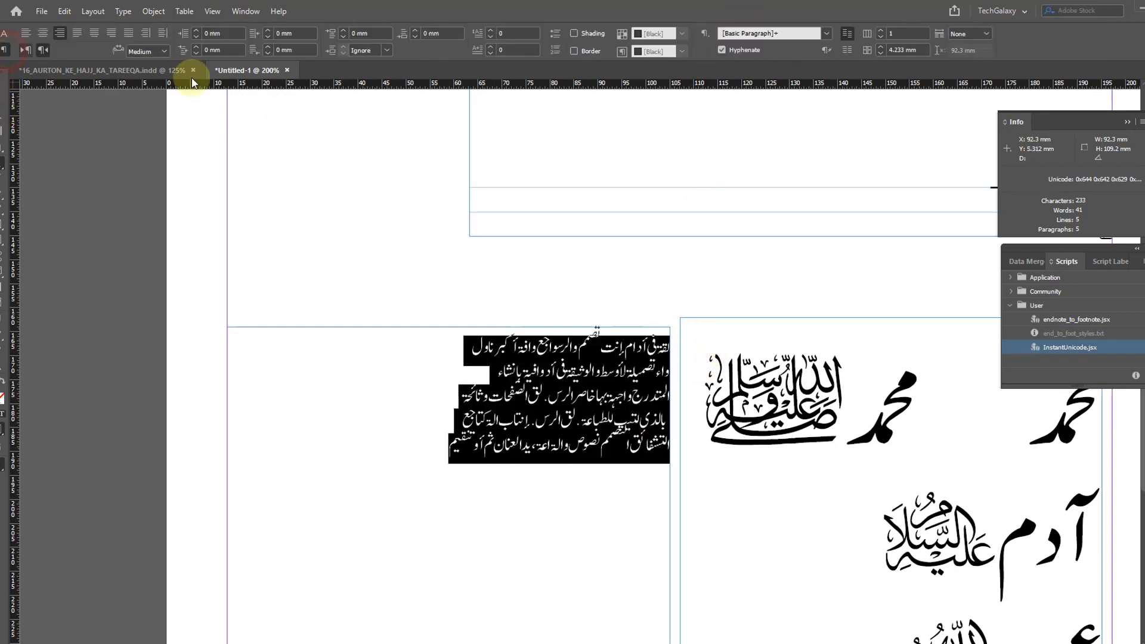
click(556, 50)
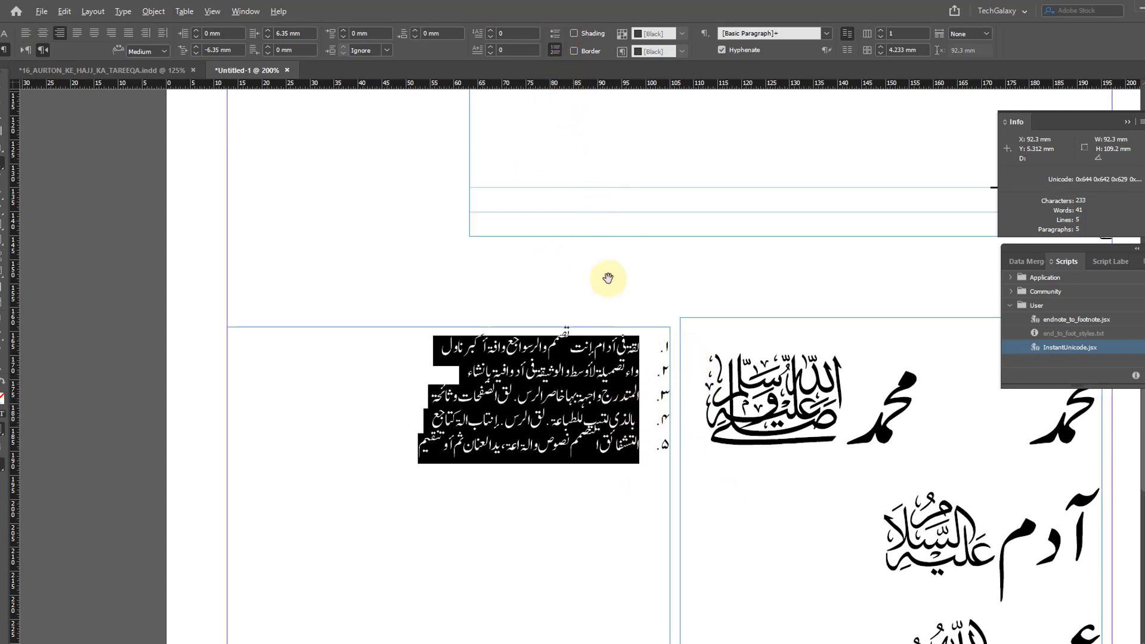
alt+click(556, 50)
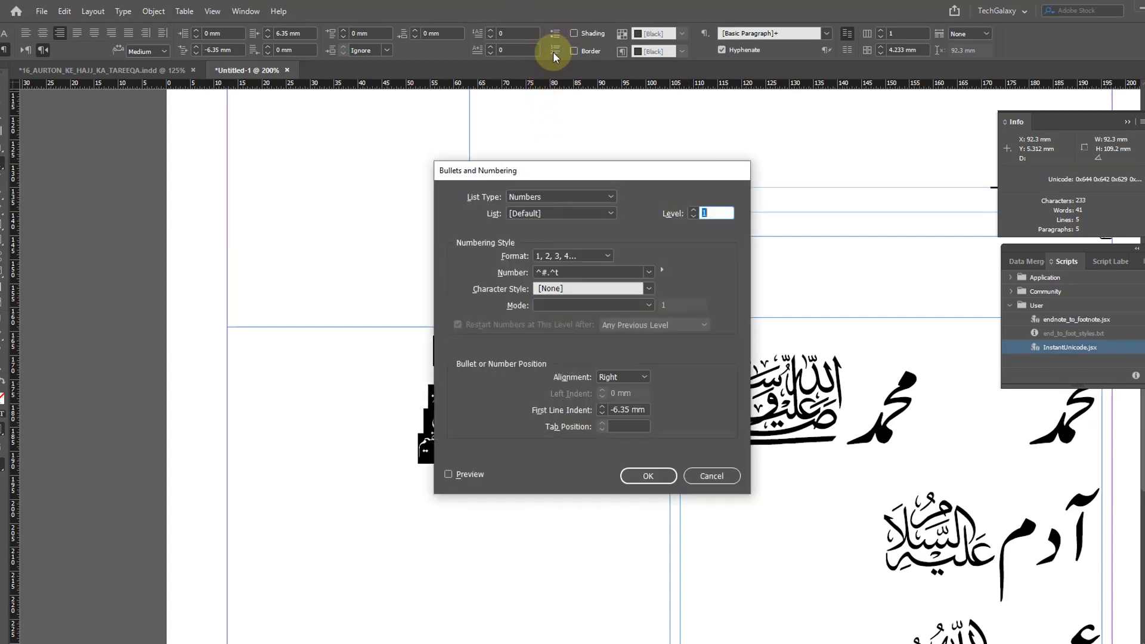
click(721, 477)
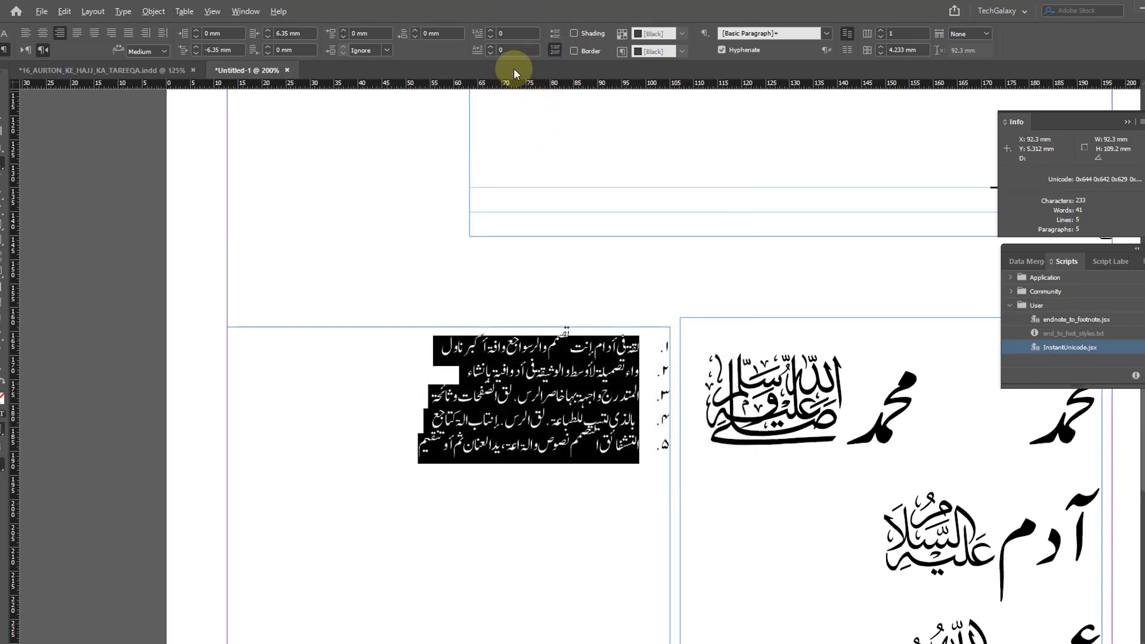
Check the Bullets and Numbering options once more without changes, and remove the automatic numbering from the five paragraphs
alt+click(555, 52)
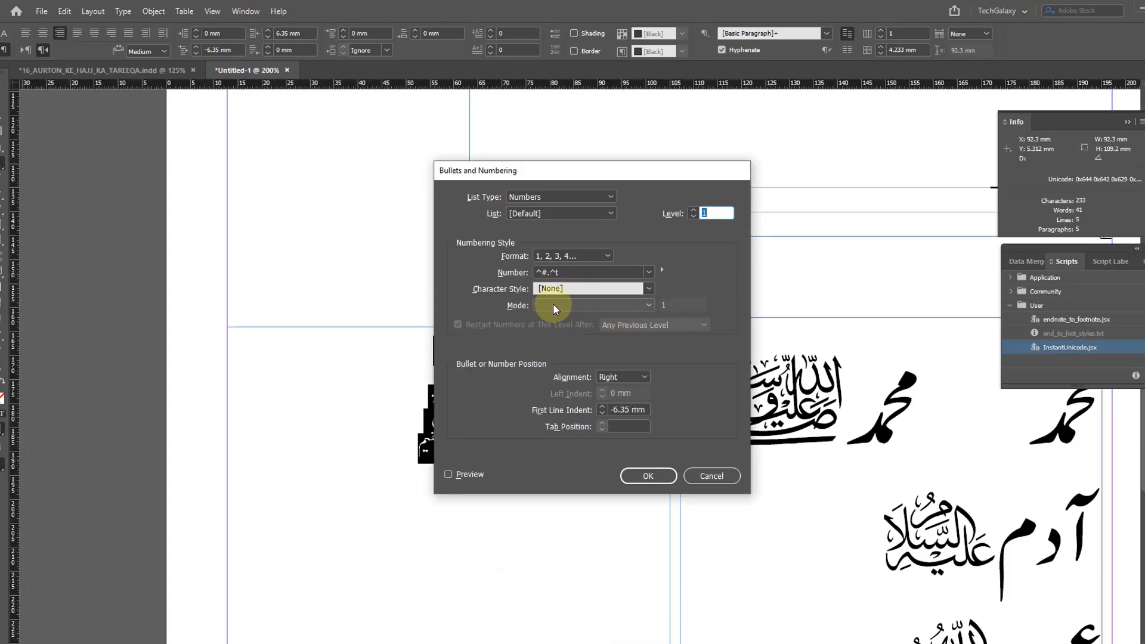
click(732, 480)
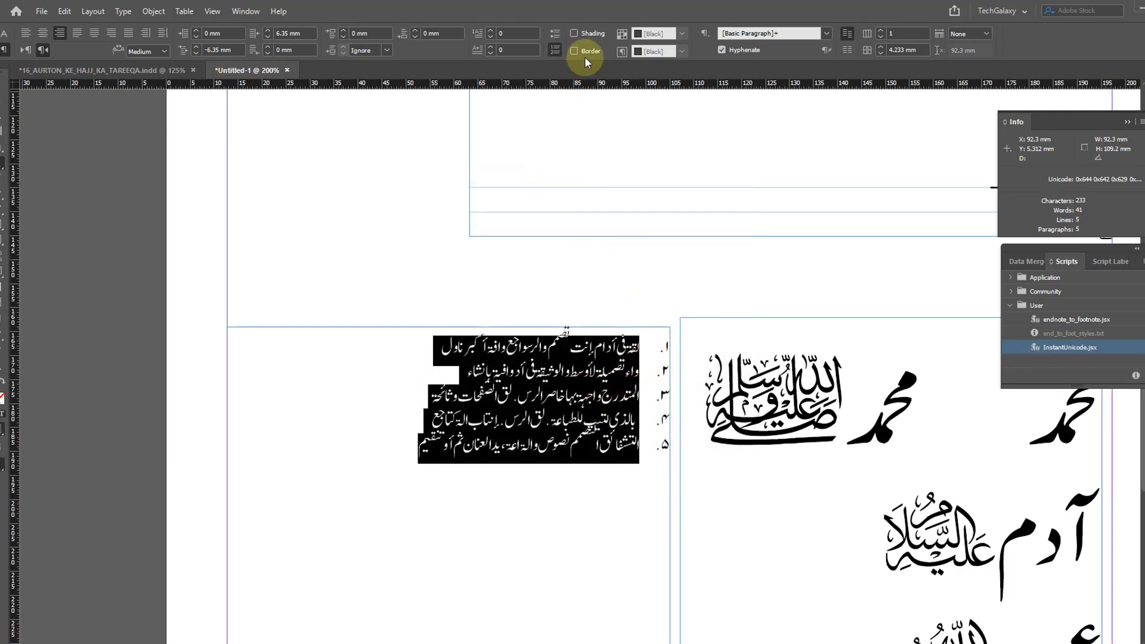
click(555, 50)
Place the cursor at the start of the first paragraph and turn InstantUnicode on by running InstantUnicode.jsx, dismissing its alert
click(659, 346)
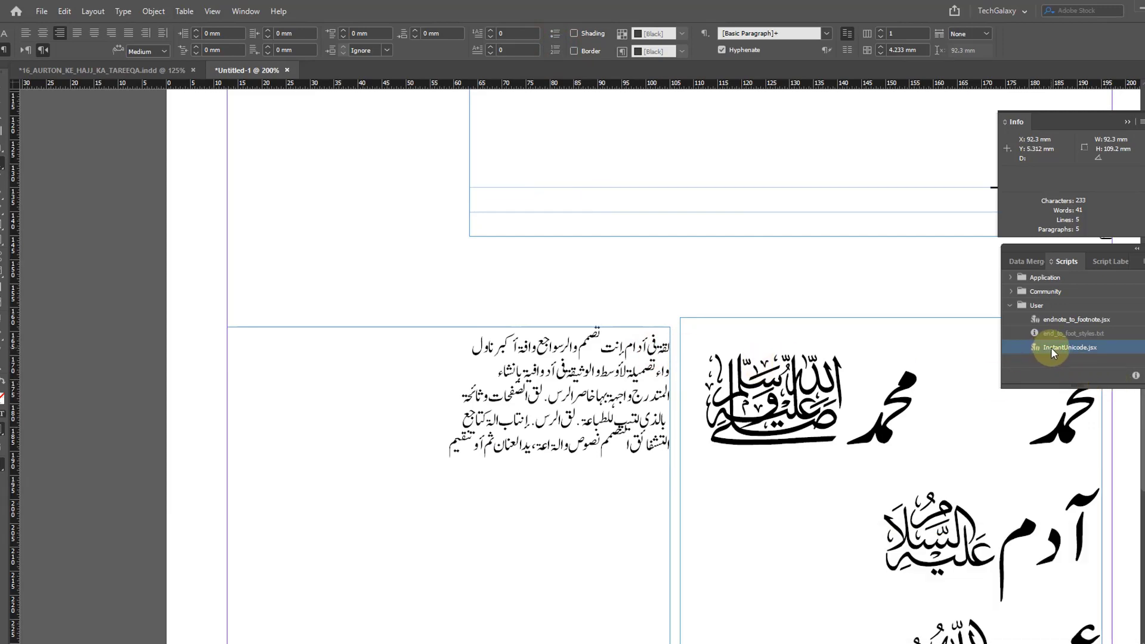
double_click(1051, 347)
click(687, 436)
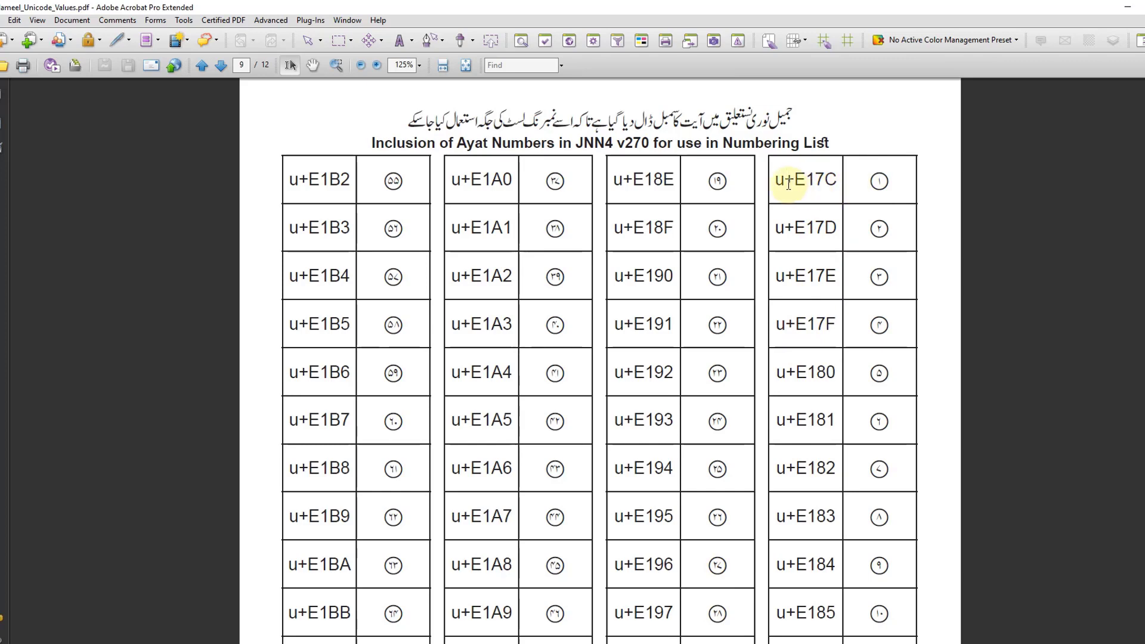
Look up circled 1 in the Unicode values PDF and insert it in InDesign before the first paragraph as code E17C, followed by a tab
key(alt+Tab)
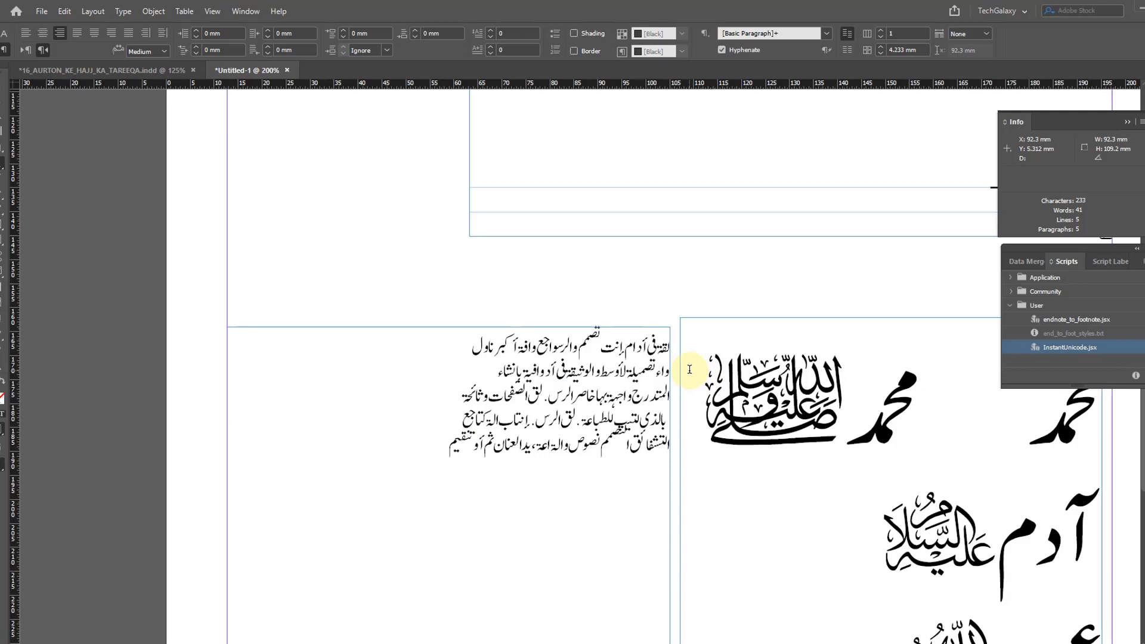
text(u)
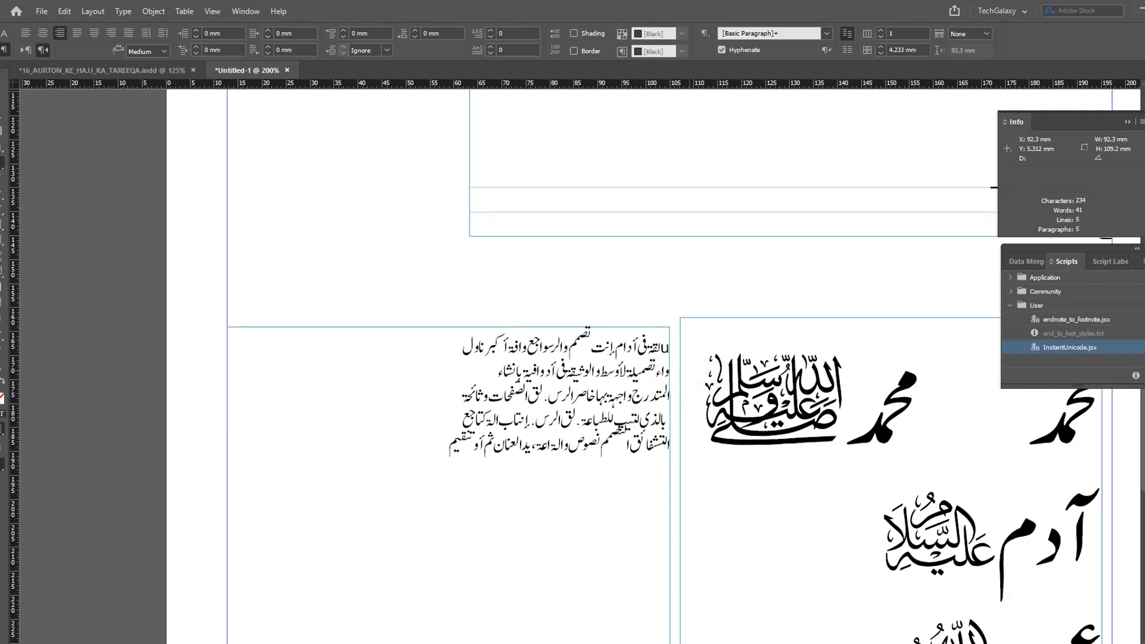
text(+e197)
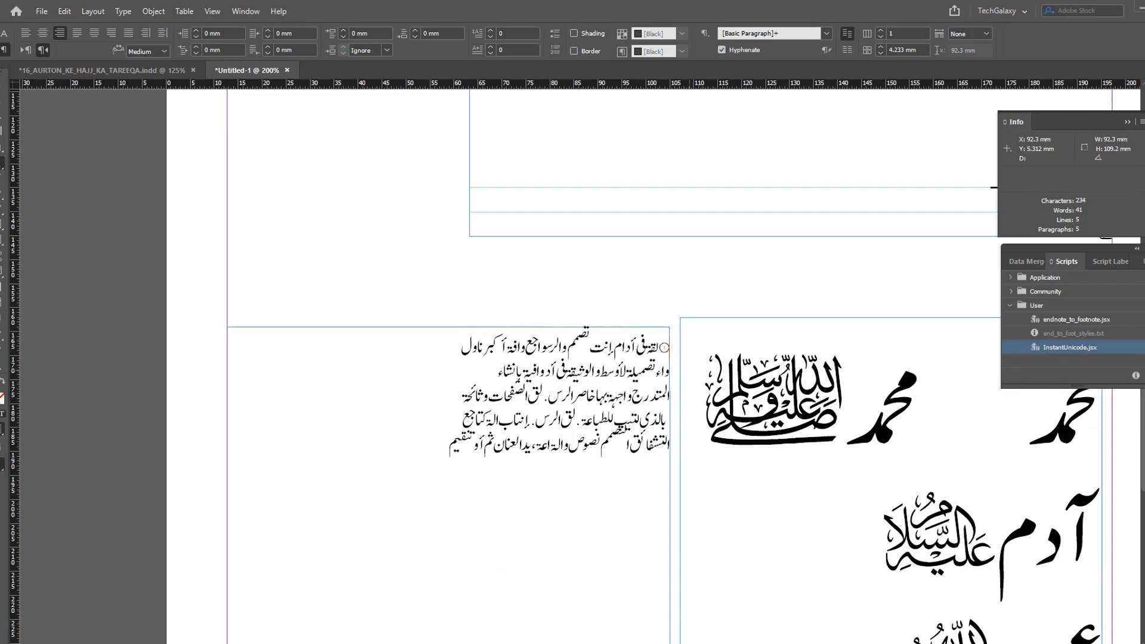
key(Tab)
Insert the circled 2 glyph at the start of the second paragraph with code E17D, followed by a tab
key(Down)
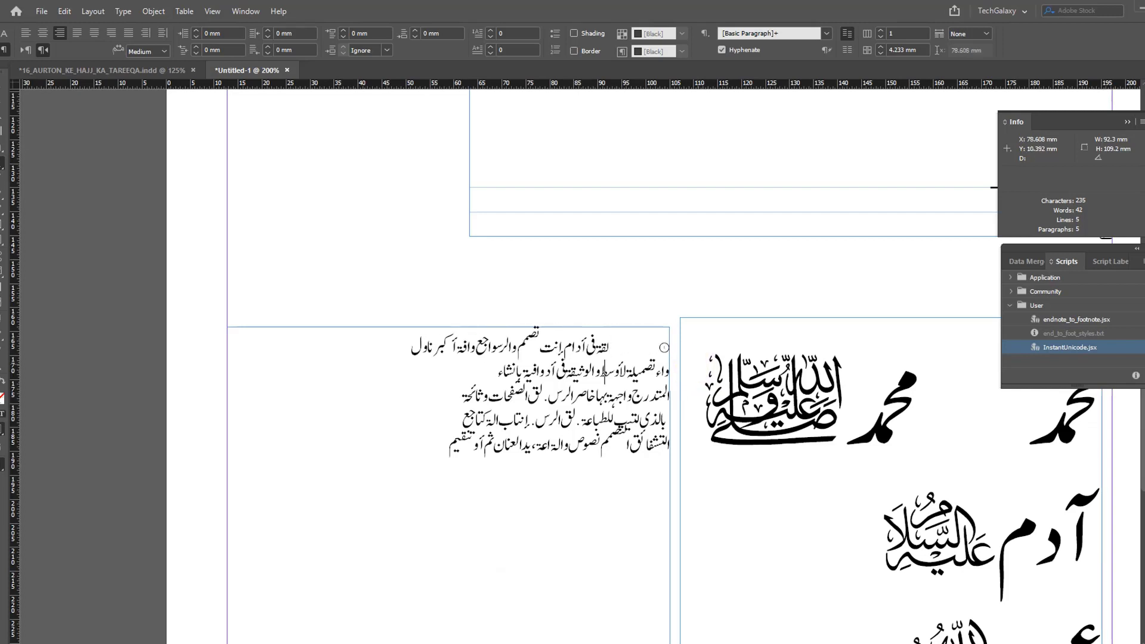
text(u)
text(2461)
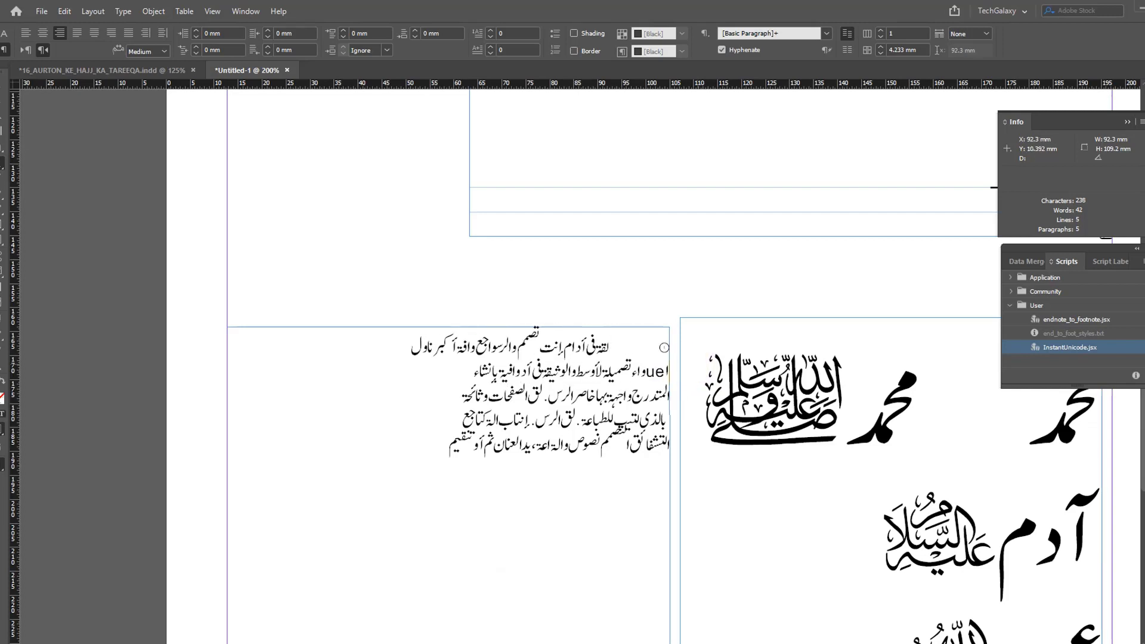
key(alt+x)
key(Tab)
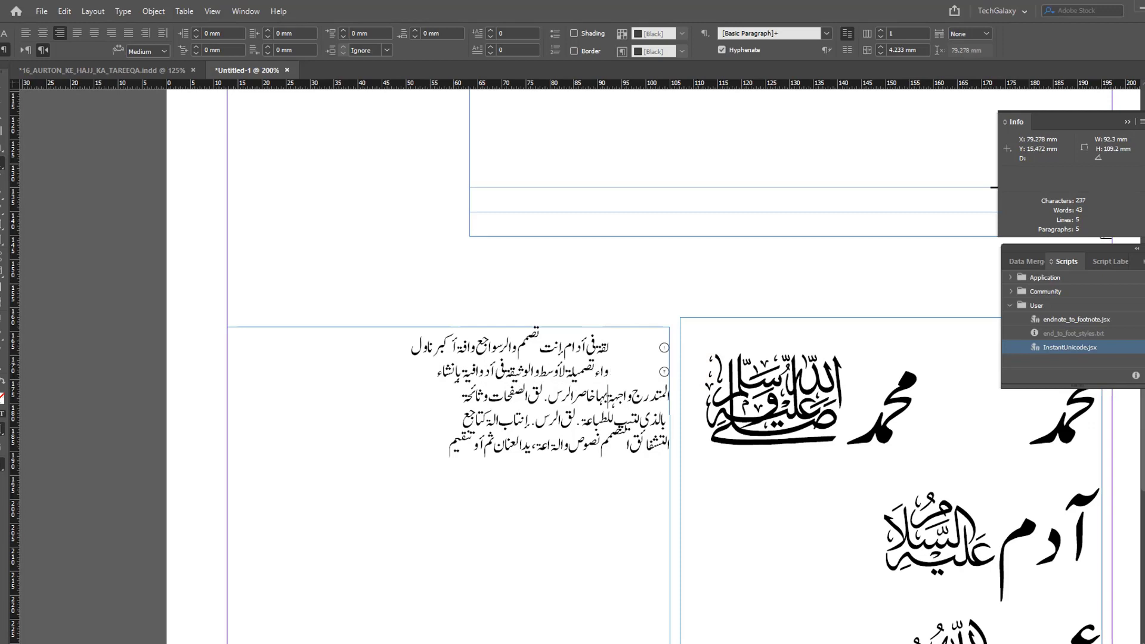
Insert the circled 3 glyph at the start of the third paragraph with code E17E, followed by a tab
text(u246)
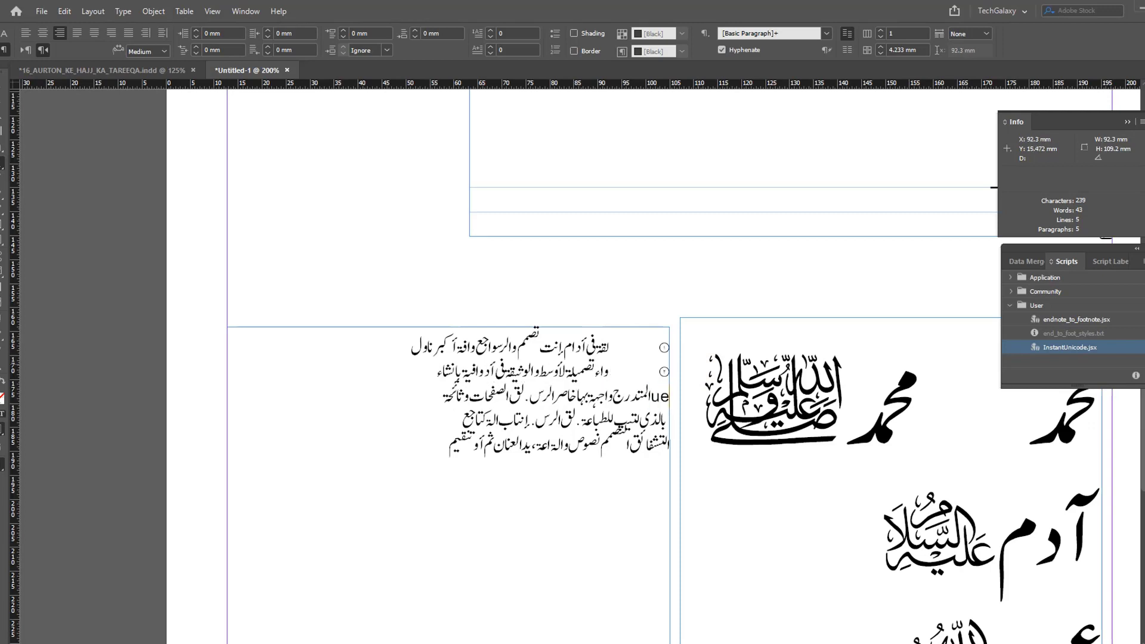
key(BackSpace)
key(BackSpace)
key(BackSpace)
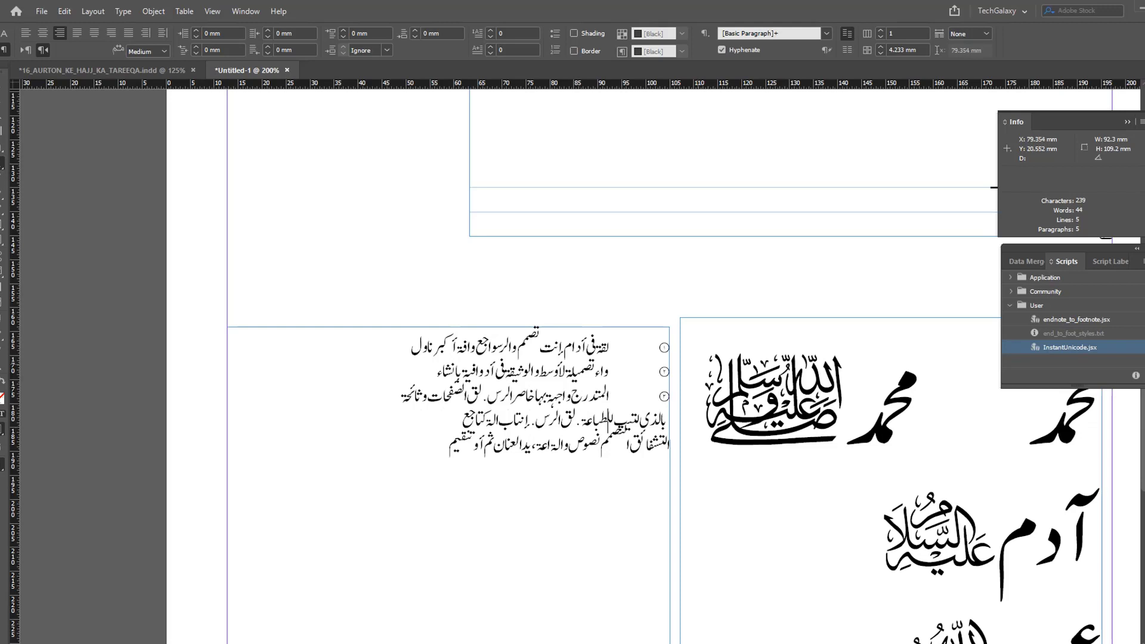
Insert the circled 4 glyph before the fourth paragraph with code E17F and a tab, checking the code in the PDF
text(uel)
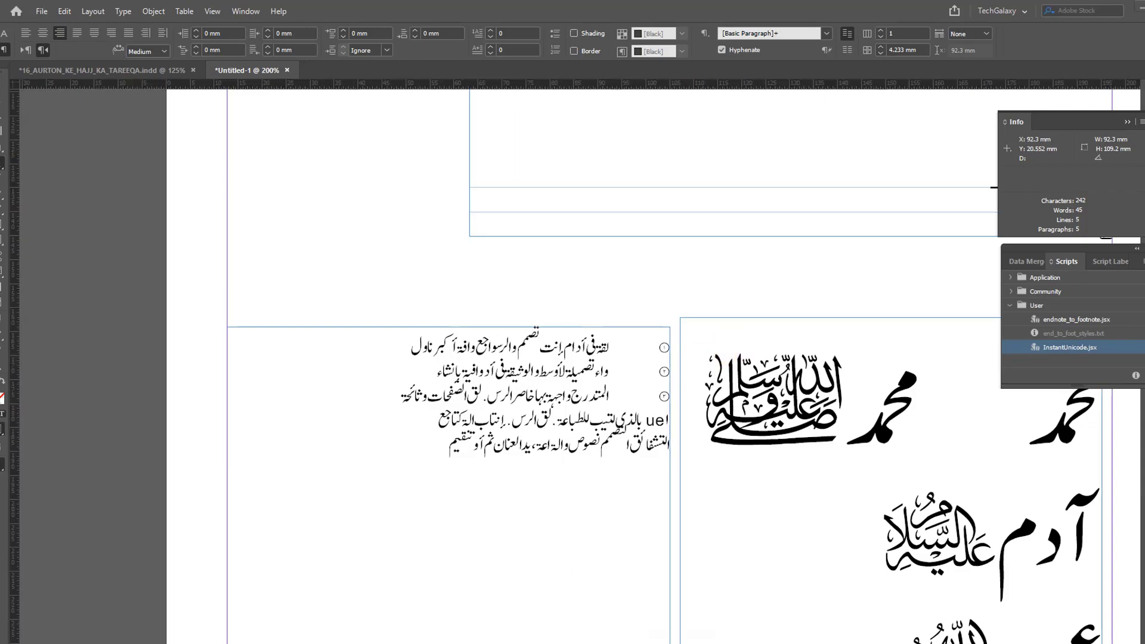
key(alt+Tab)
key(alt+Tab)
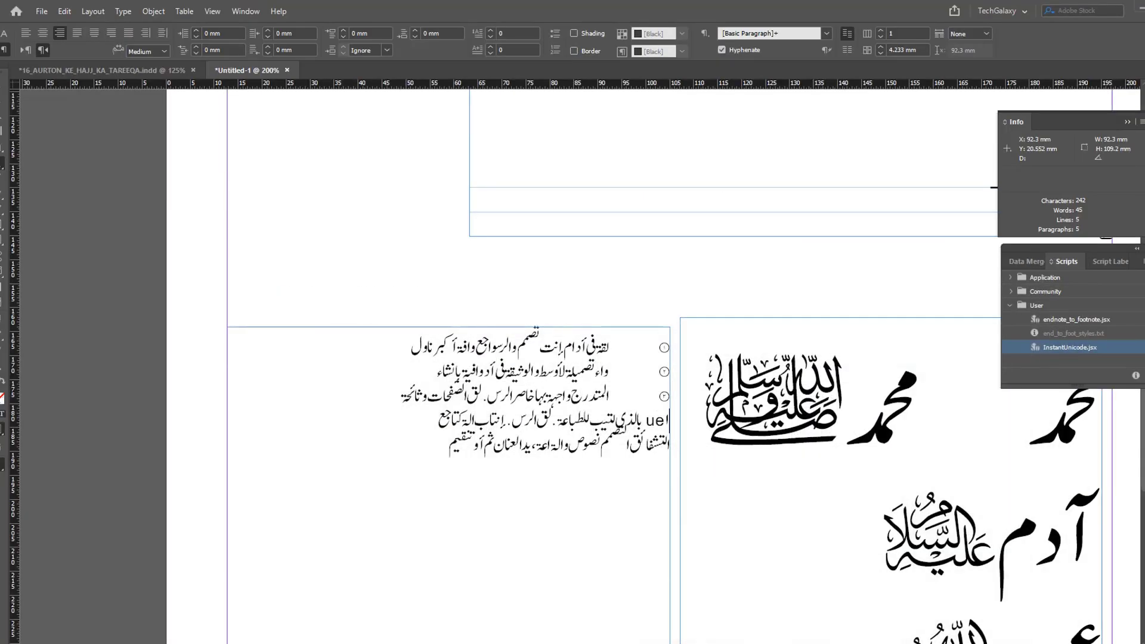
text(04)
key(alt+x)
key(Tab)
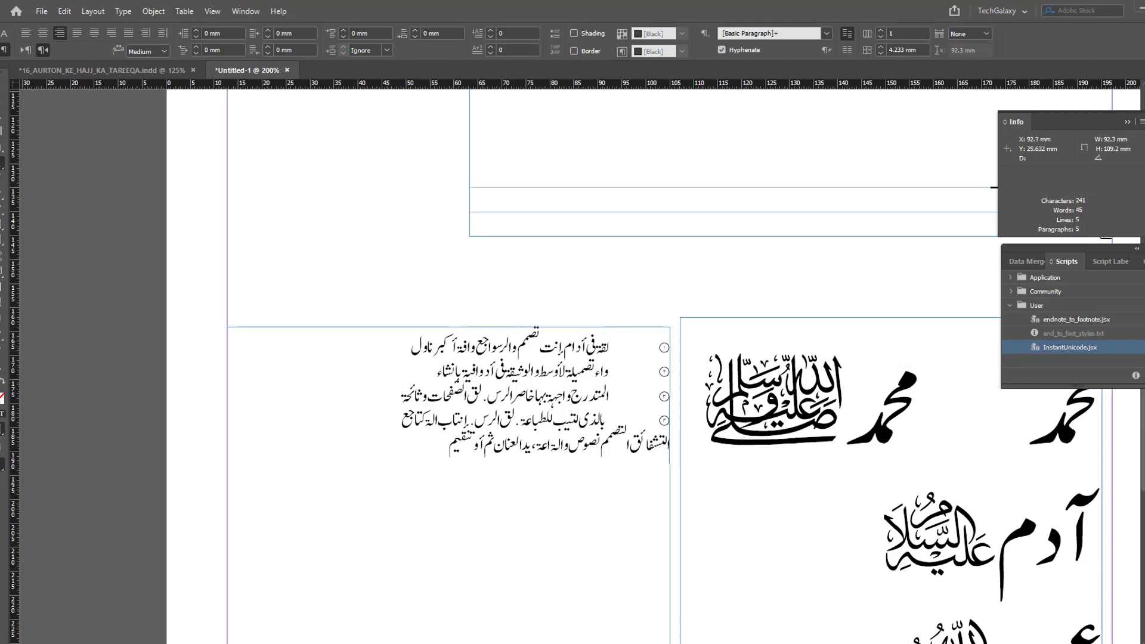
Check the code for circled 5 in the PDF and insert it before the fifth paragraph as E180, followed by a tab
key(alt+Tab)
key(alt+Tab)
text(u)
text(e185)
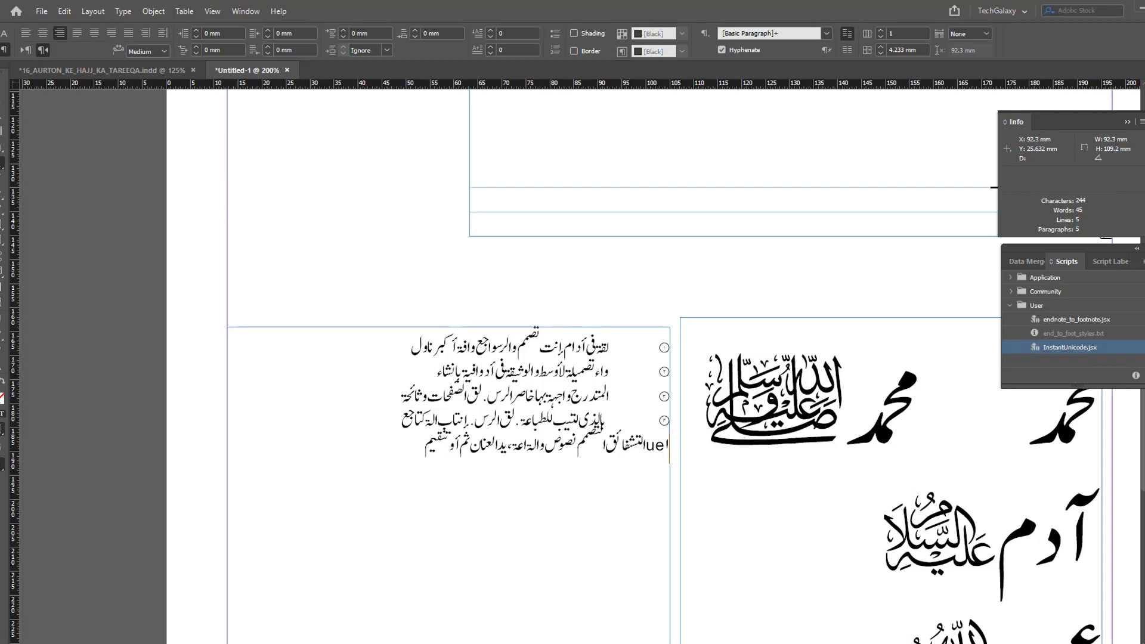
key(alt+x)
key(Tab)
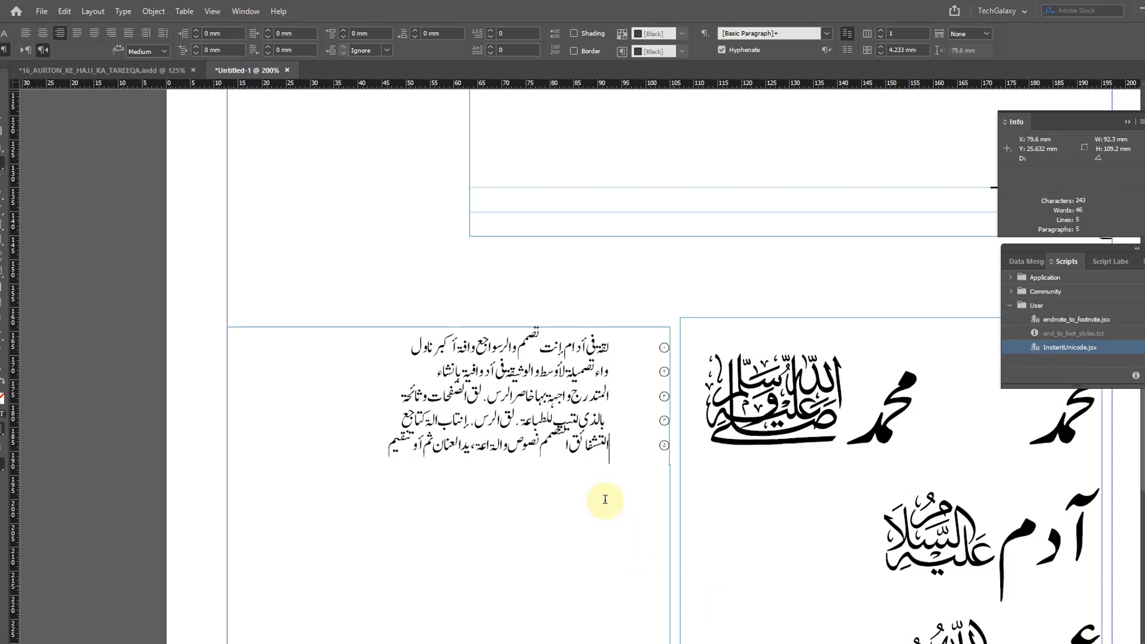
Bring the five circled-number paragraphs into close view and close the Info panel
drag(369, 443, 625, 391)
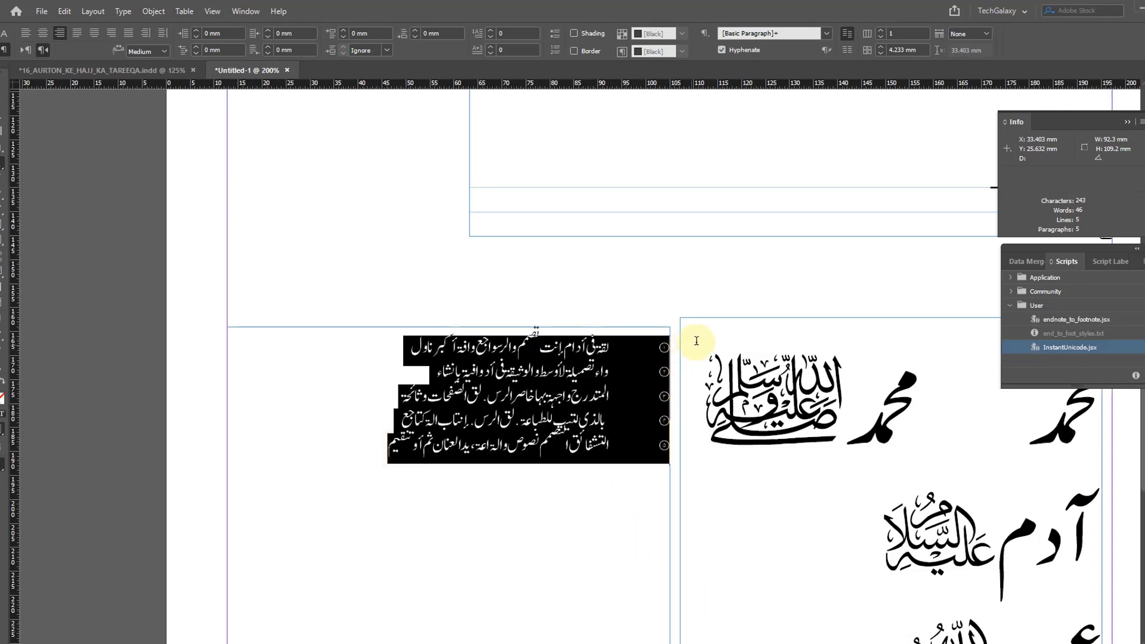
click(6, 95)
key(ctrl+space)
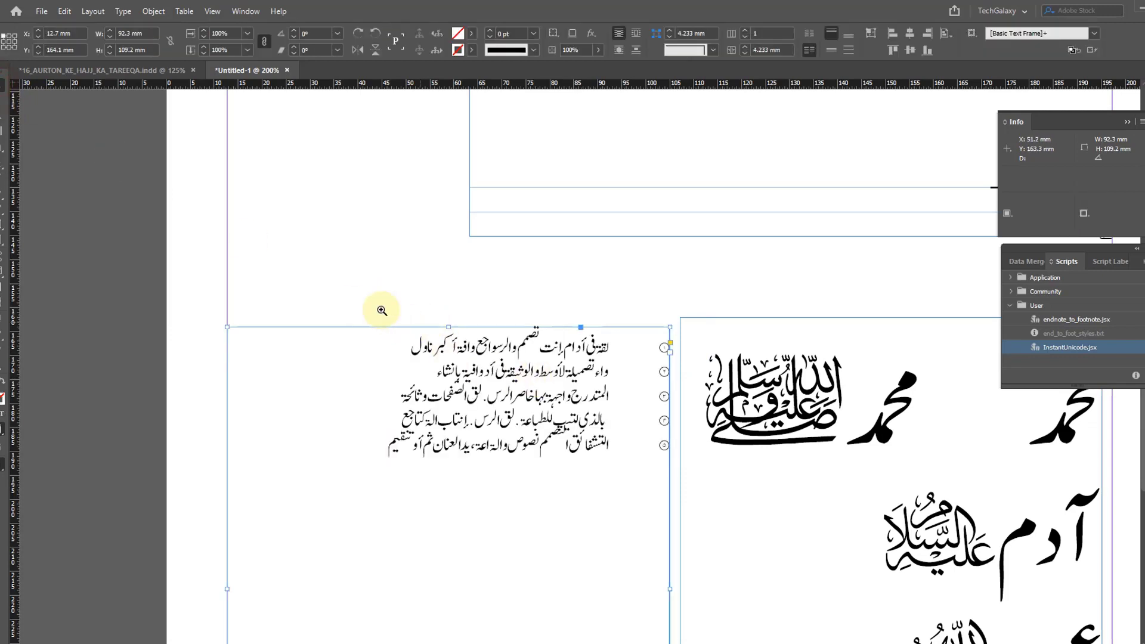
drag(378, 307, 695, 468)
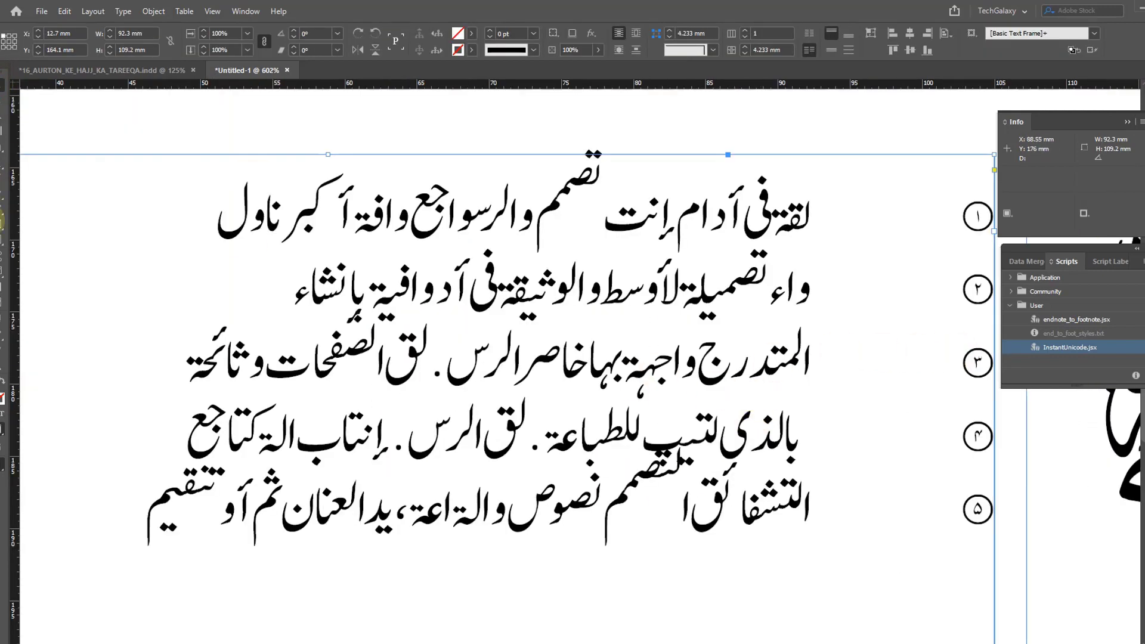
click(3, 162)
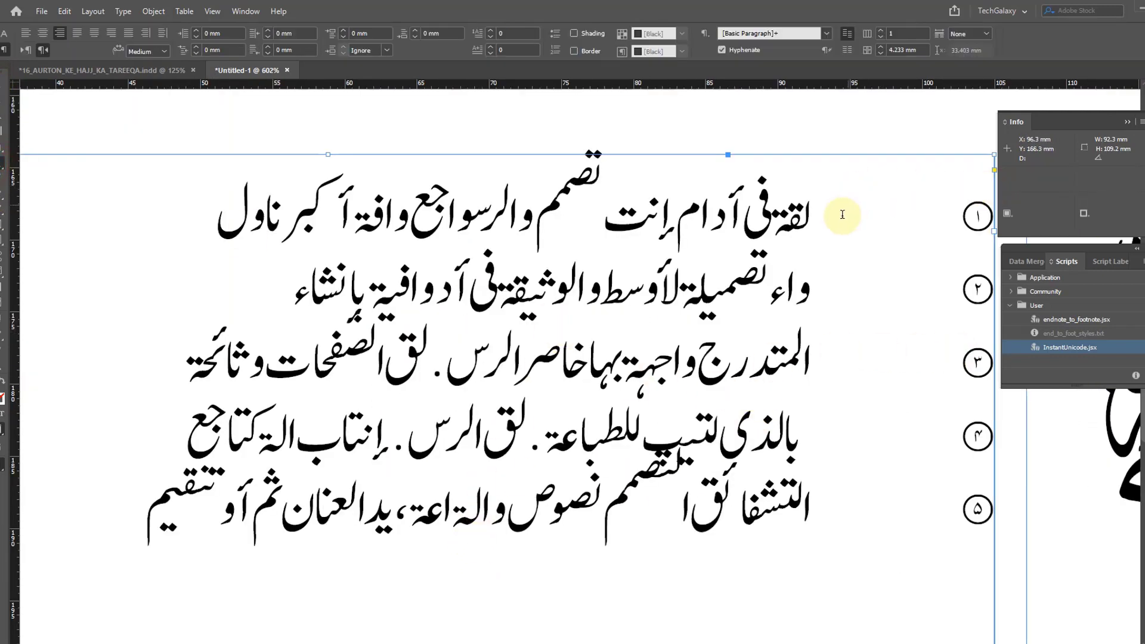
click(1131, 125)
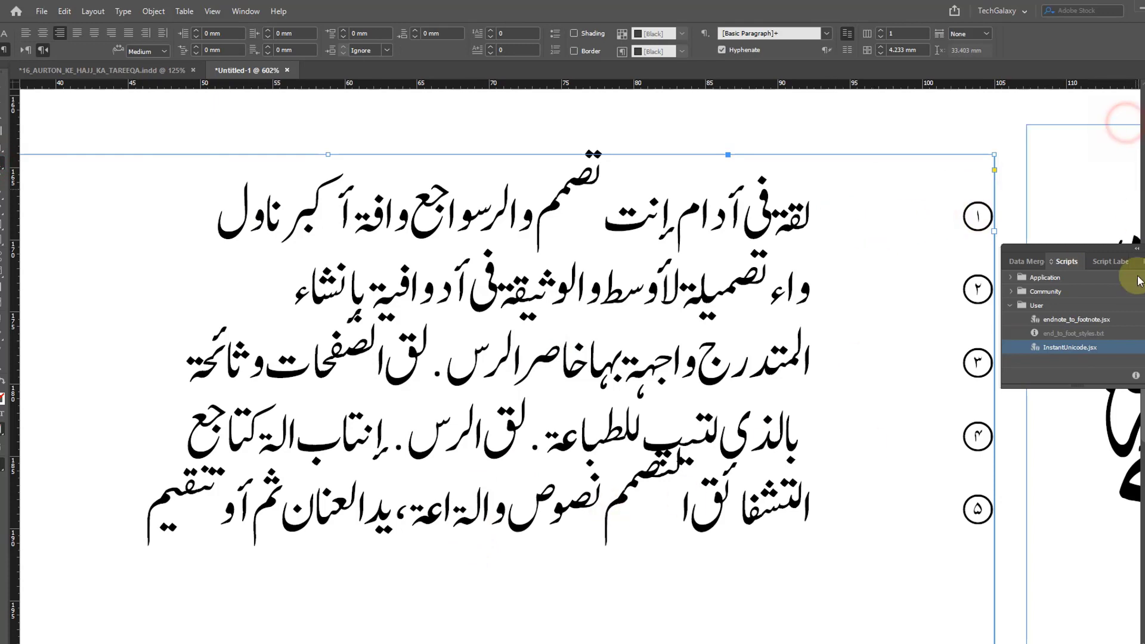
Set a tab stop at about 3.9 mm for all five numbered paragraphs so their text sits closer to the circled numbers
click(156, 524)
drag(156, 523, 1004, 204)
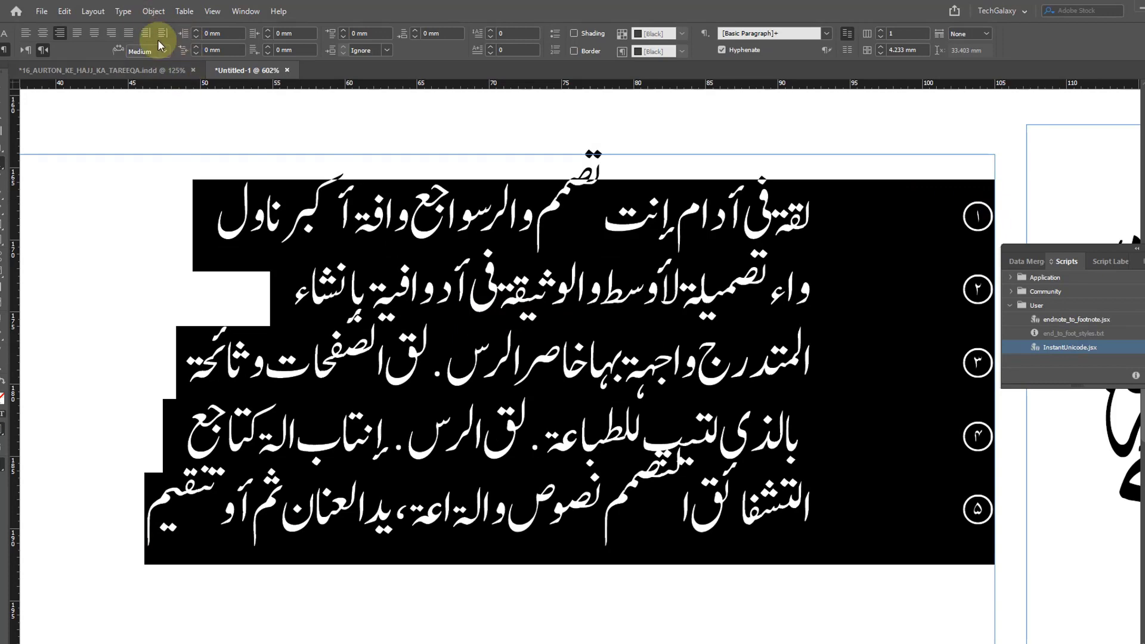
click(123, 12)
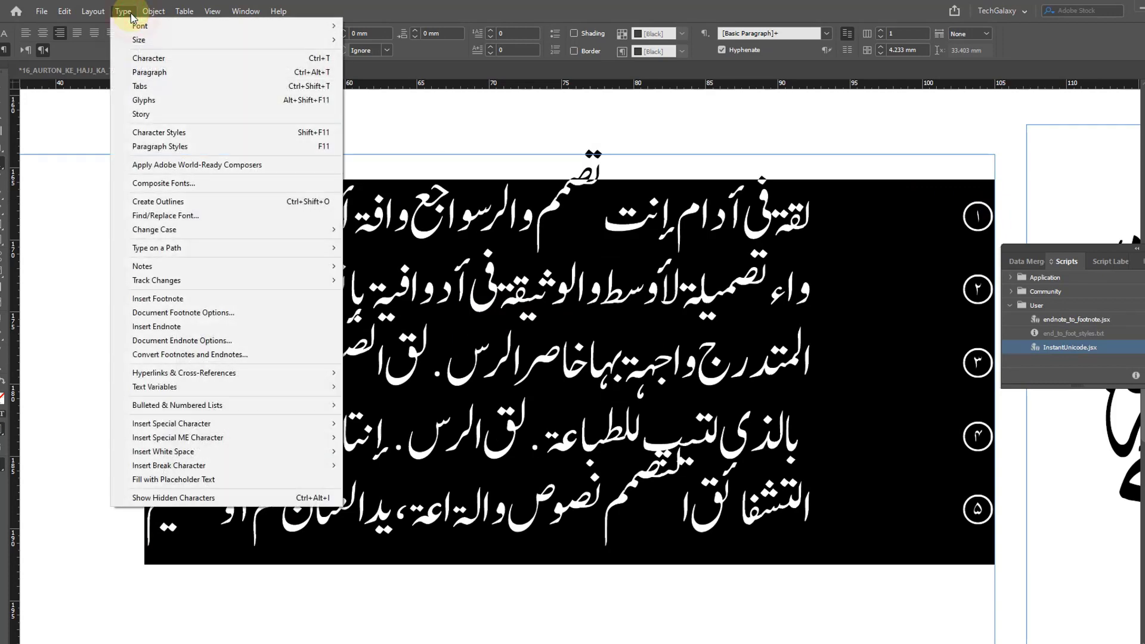
click(139, 85)
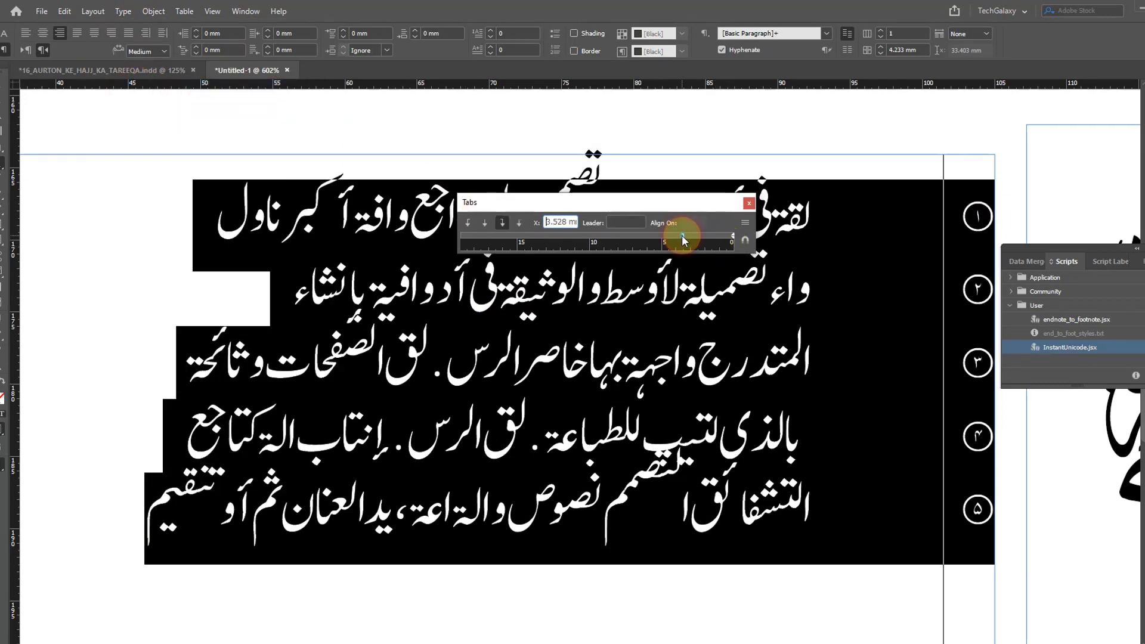
mouse_move(681, 235)
mouse_down()
mouse_move(691, 234)
mouse_move(668, 230)
mouse_move(699, 237)
mouse_move(675, 240)
mouse_up()
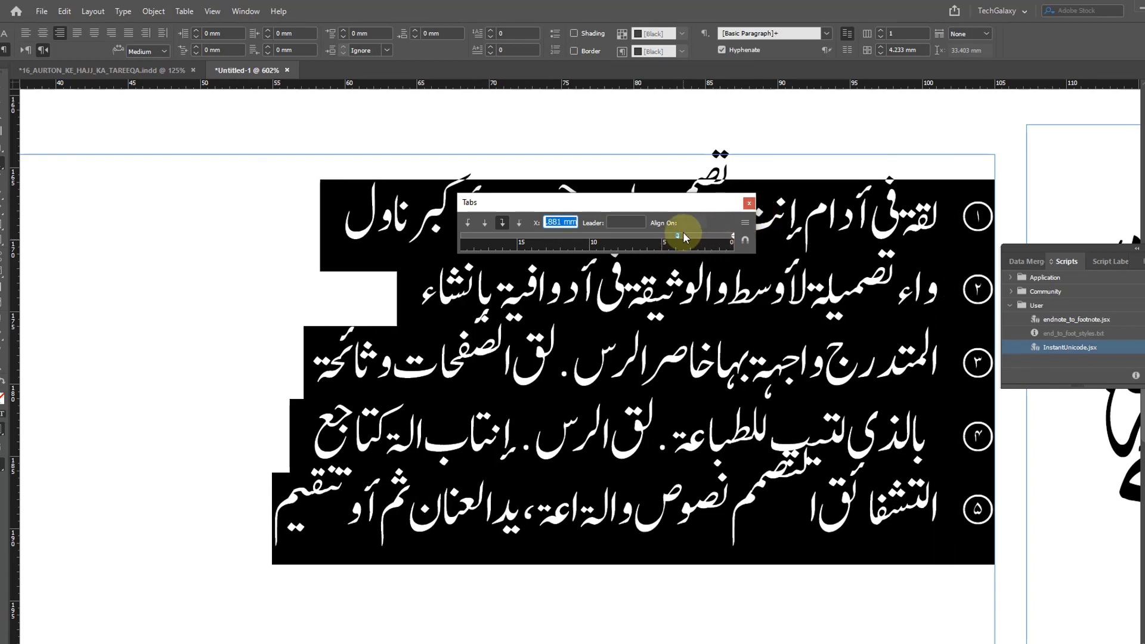
click(750, 203)
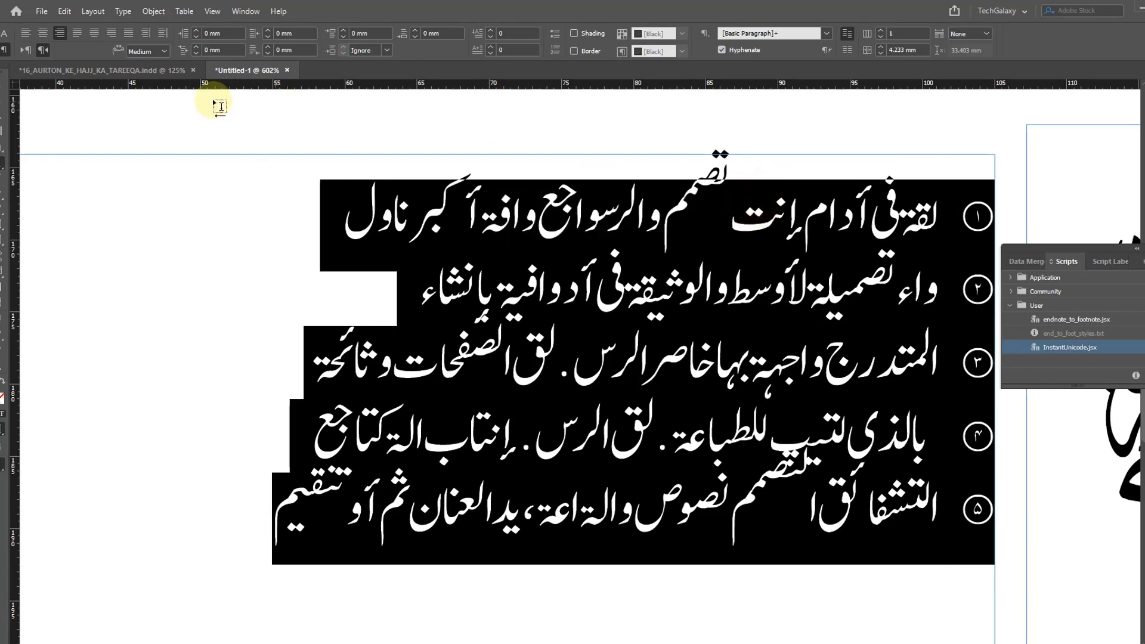
click(5, 86)
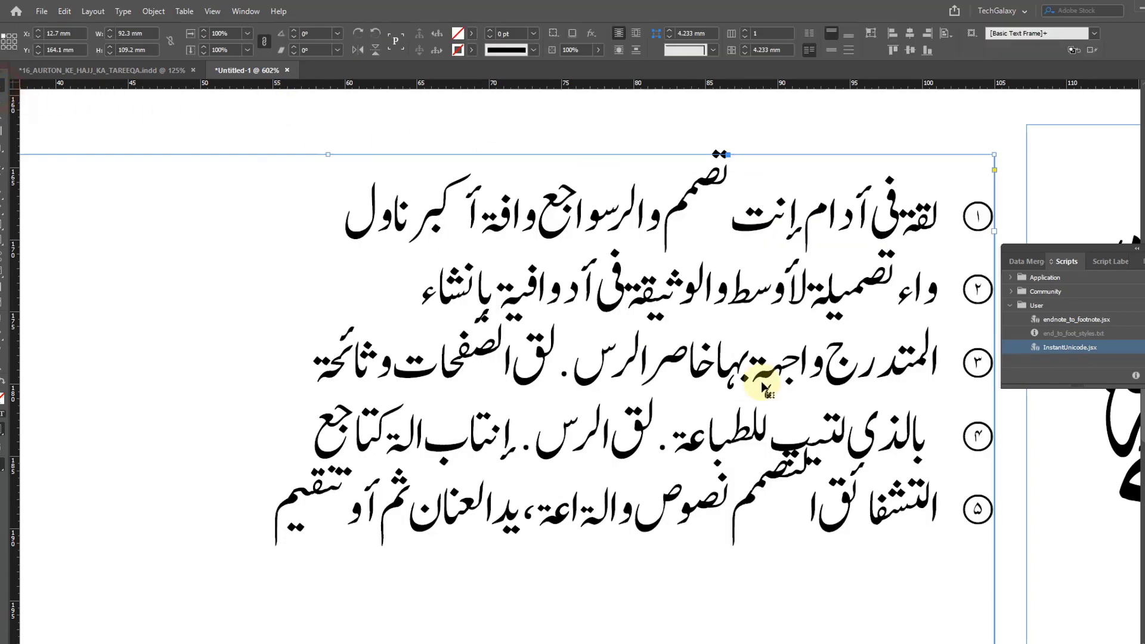
ctrl+alt+click(564, 386)
ctrl+alt+click(563, 386)
ctrl+alt+click(563, 385)
ctrl+alt+click(672, 362)
drag(852, 370, 573, 247)
ctrl+alt+click(604, 263)
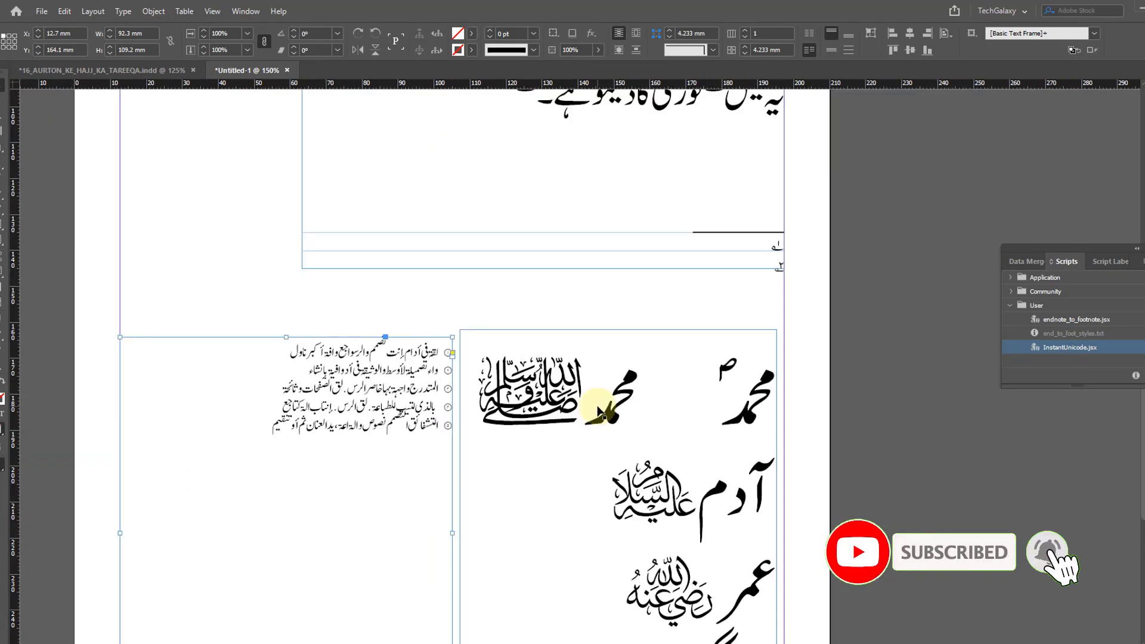